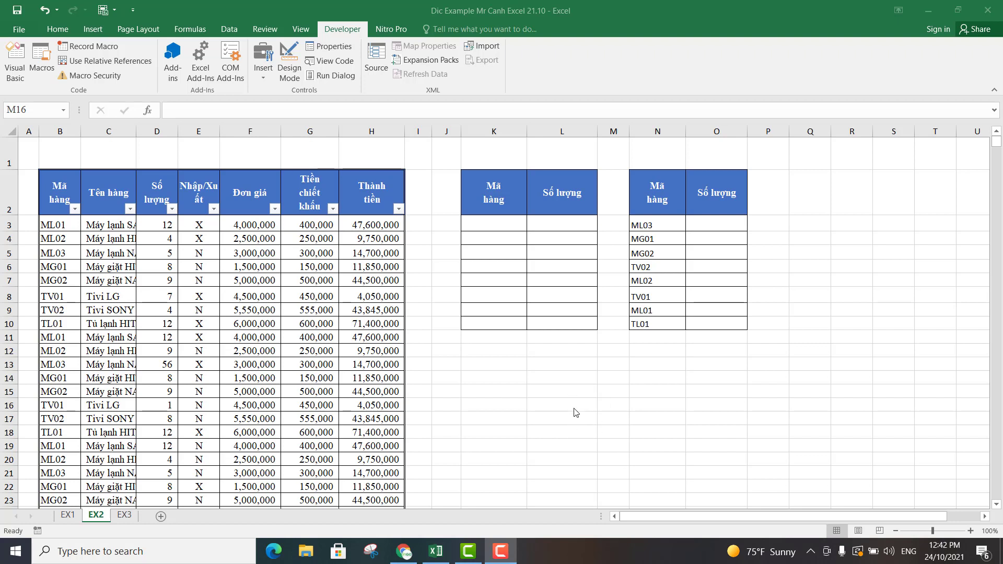
- Review the data table's unit prices and product codes
left_click(241, 326)
scroll(241, 342, "down", 5)
scroll(241, 345, "down", 5)
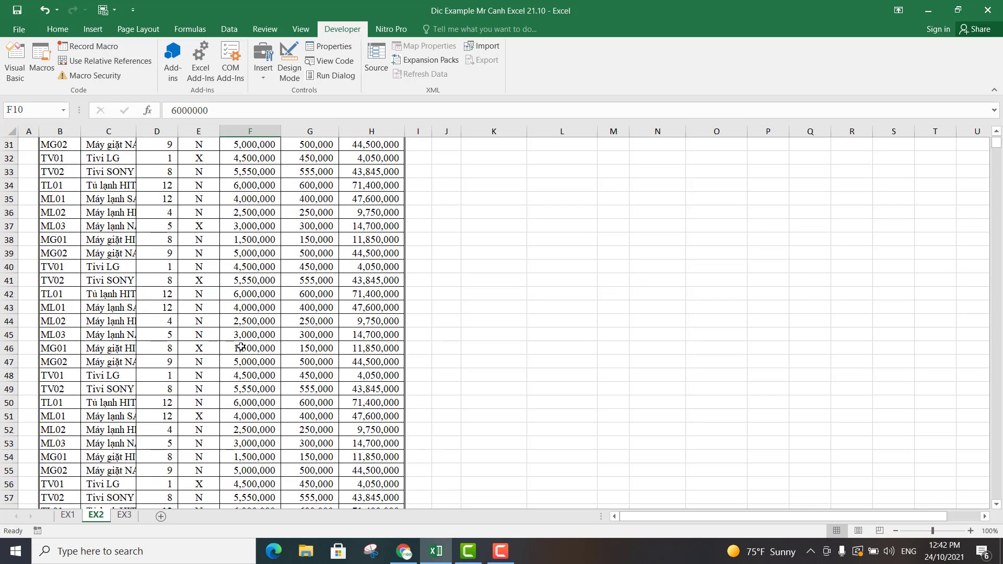
scroll(241, 345, "down", 5)
scroll(241, 347, "down", 6)
scroll(240, 347, "up", 6)
scroll(240, 347, "up", 5)
scroll(240, 347, "up", 5)
scroll(241, 348, "up", 5)
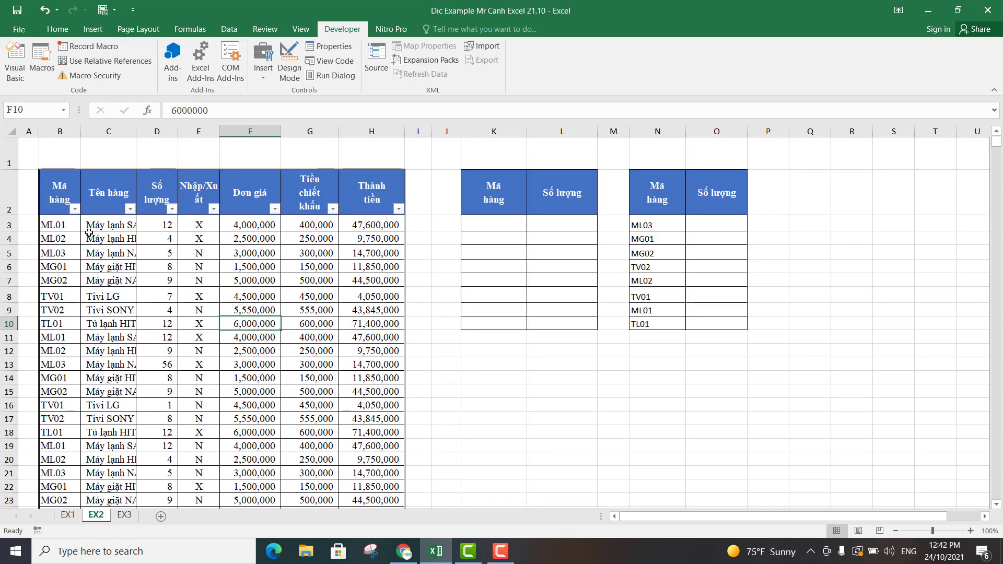
left_click(186, 254)
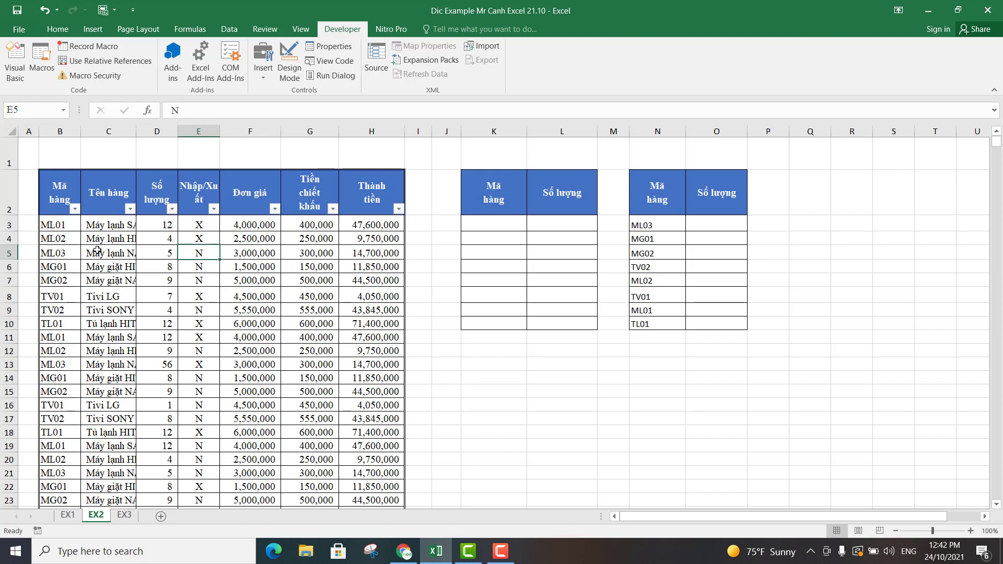
left_click(54, 236)
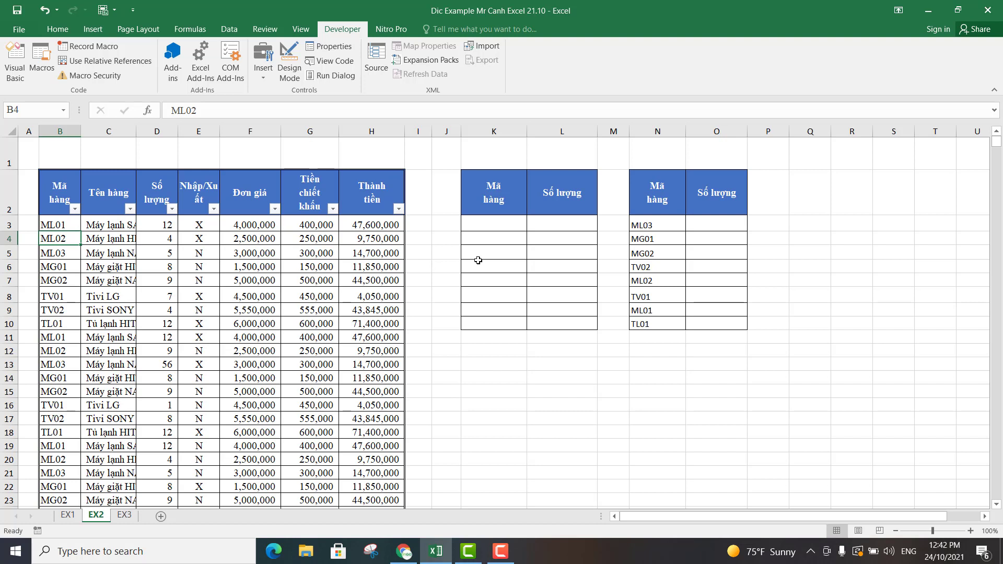
- Start a SUMIFS formula in O3 beside code ML03
left_click(698, 224)
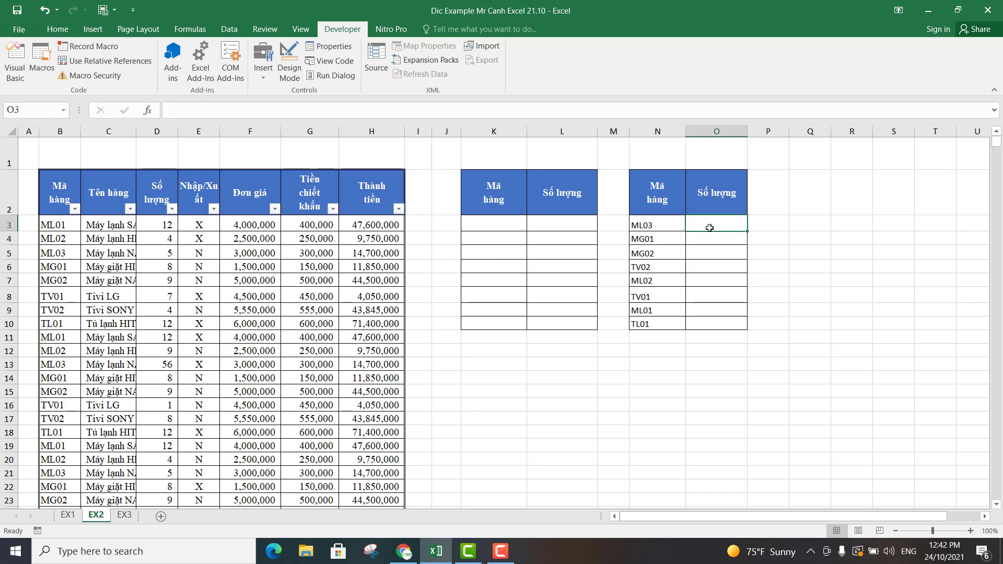
type("=")
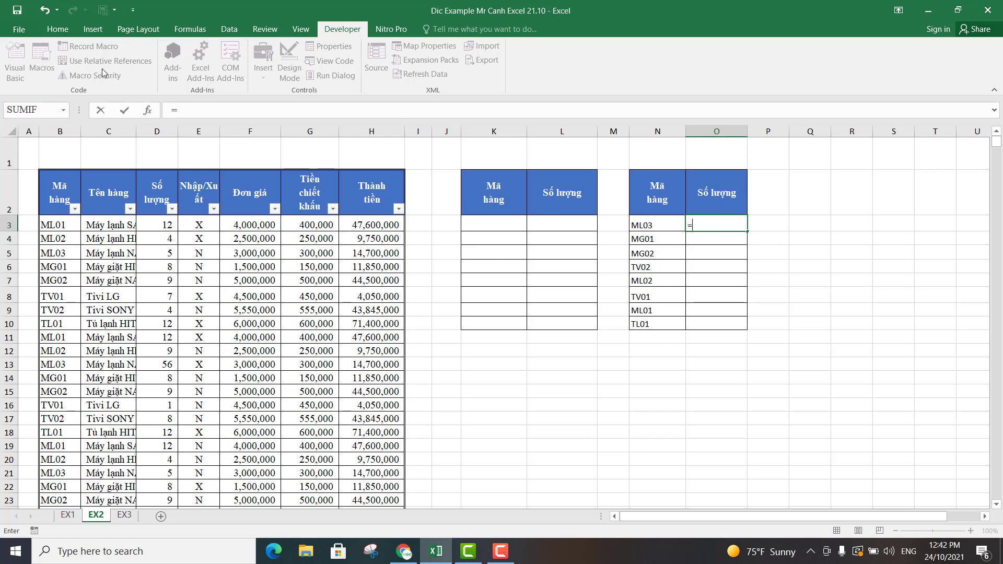
left_click(64, 110)
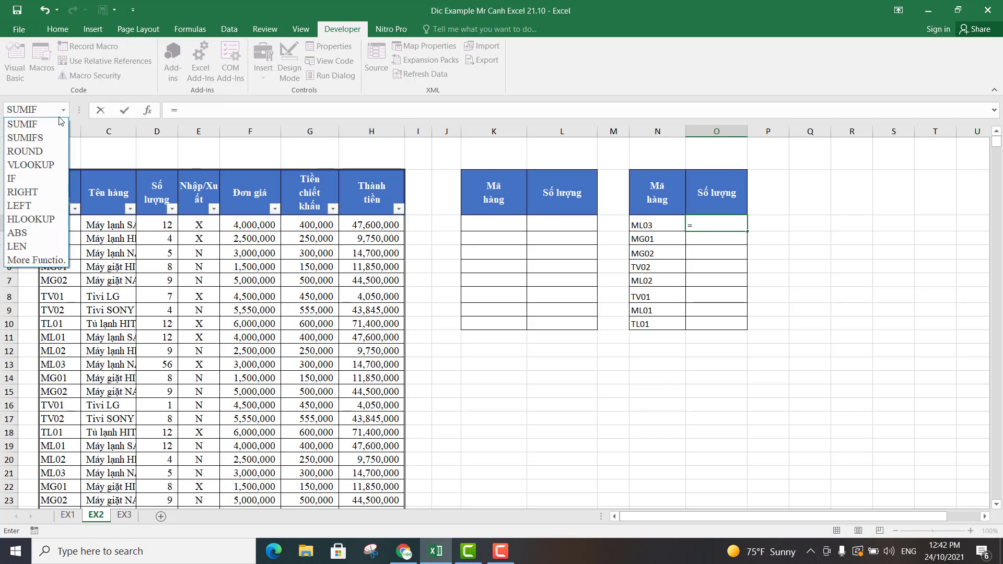
left_click(35, 139)
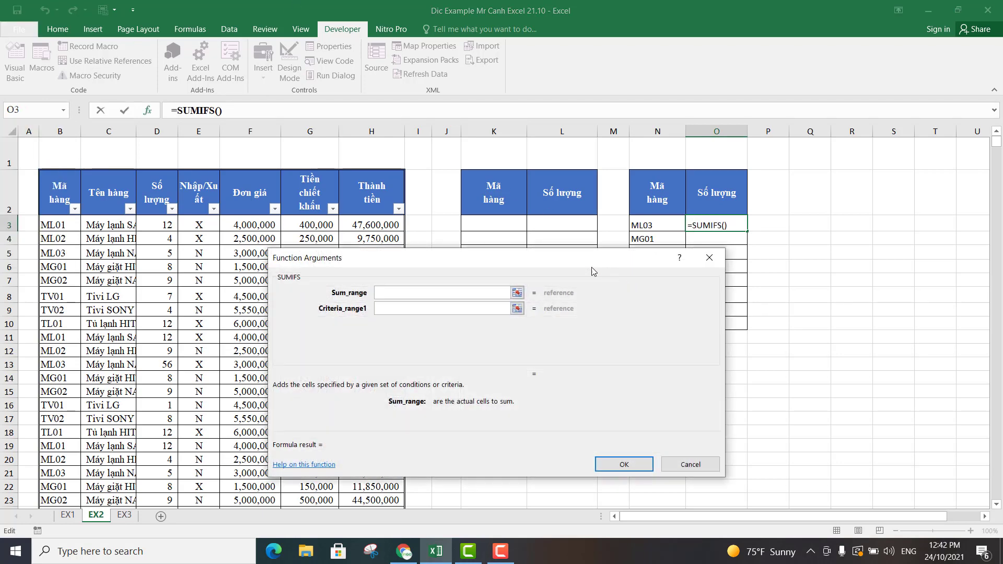
mouse_move(592, 269)
left_mouse_down()
mouse_move(589, 310)
mouse_move(607, 285)
left_mouse_up()
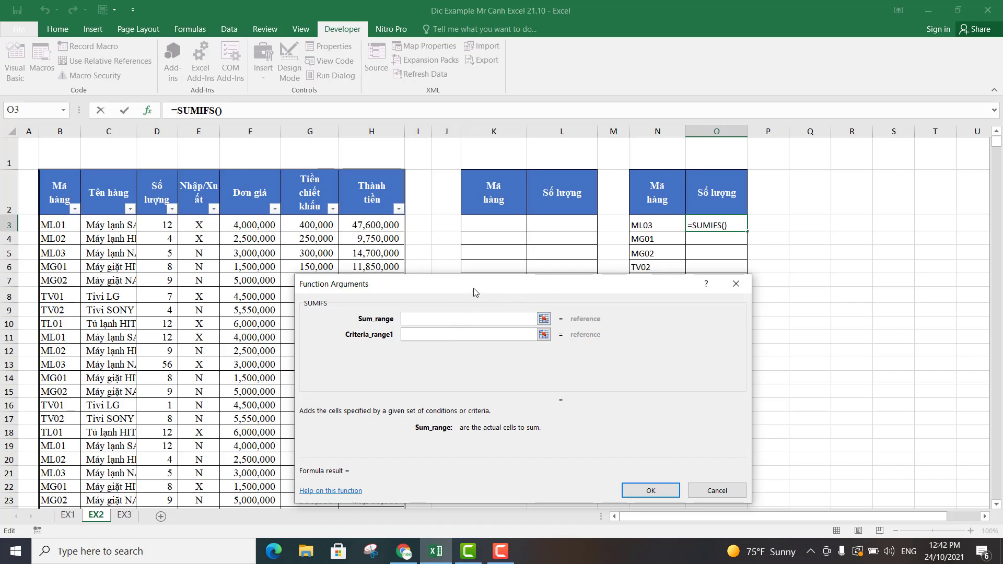
- Set Sum_range to $D$2:$D$98 and Criteria_range1 to $B$2:$B$98
left_click(157, 191)
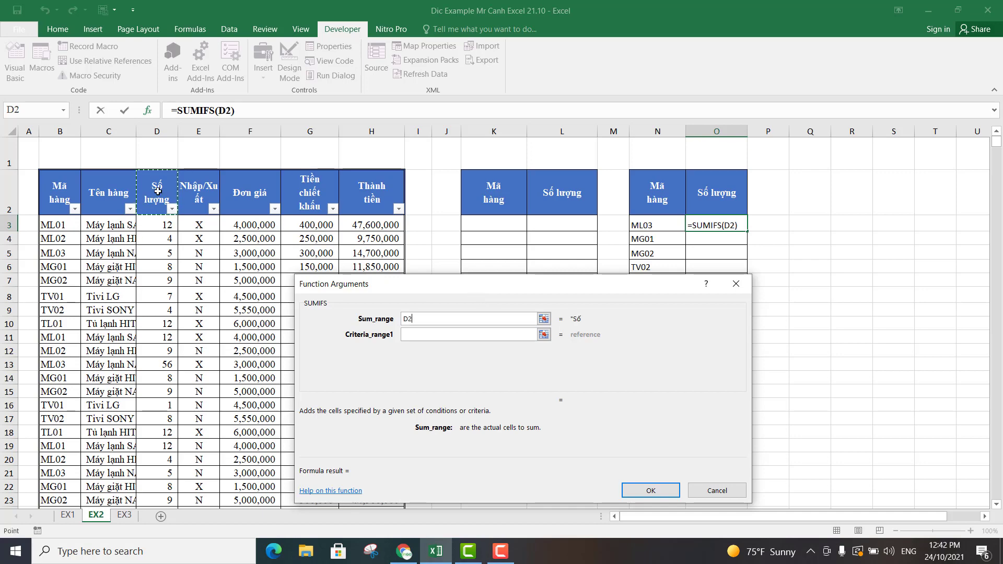
key("ctrl+shift+Down")
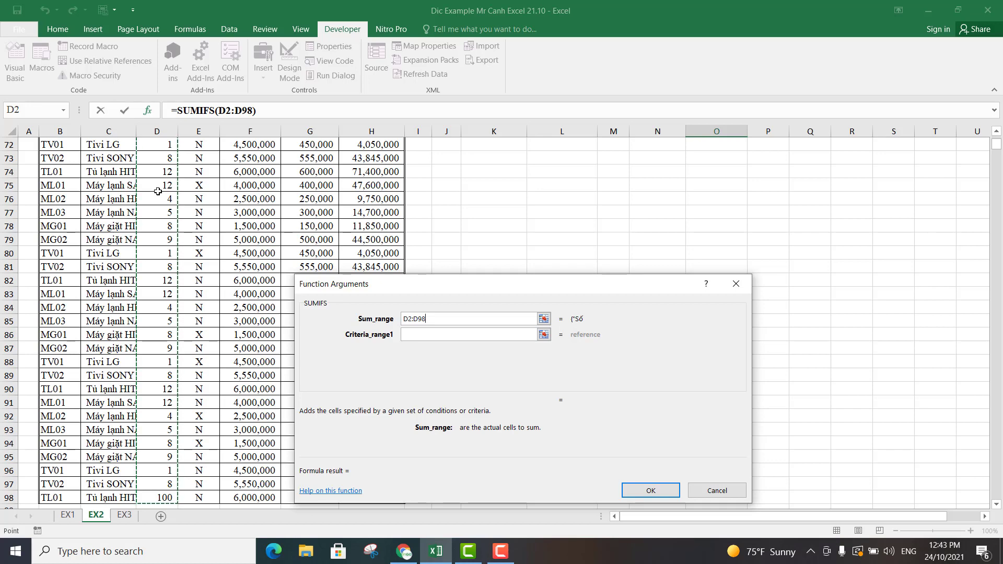
key("F4")
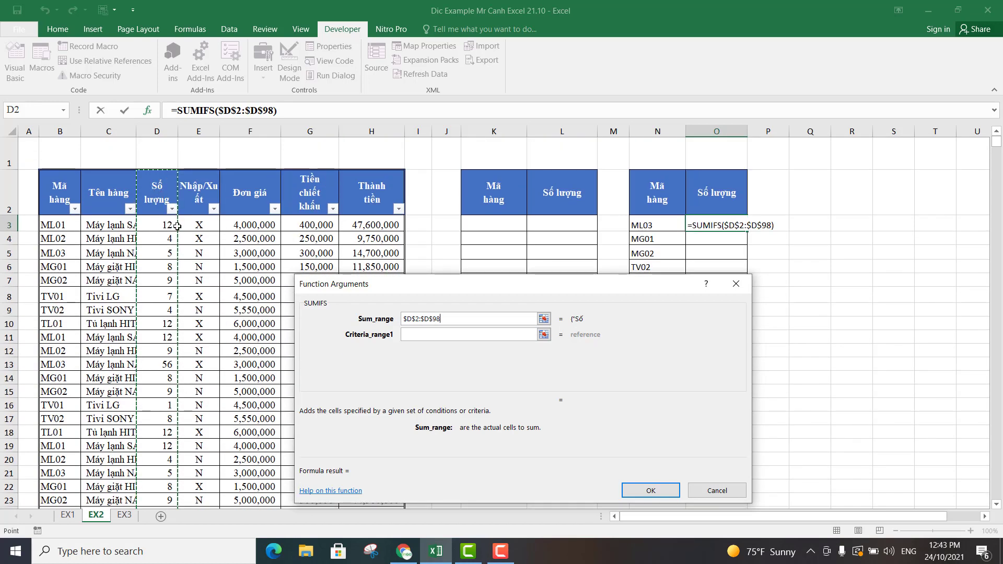
left_click(454, 335)
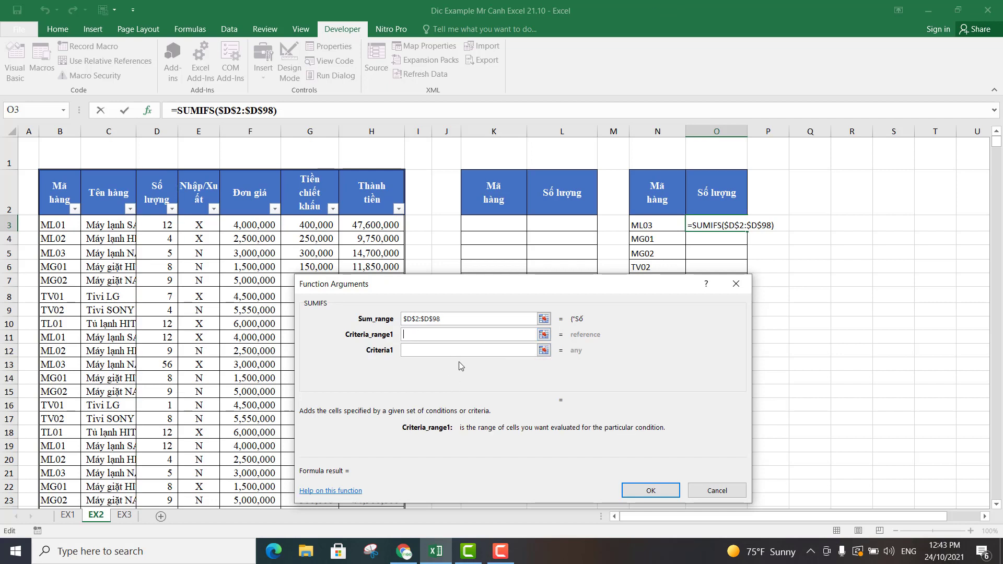
mouse_move(570, 285)
left_mouse_down()
mouse_move(599, 347)
mouse_move(553, 300)
left_mouse_up()
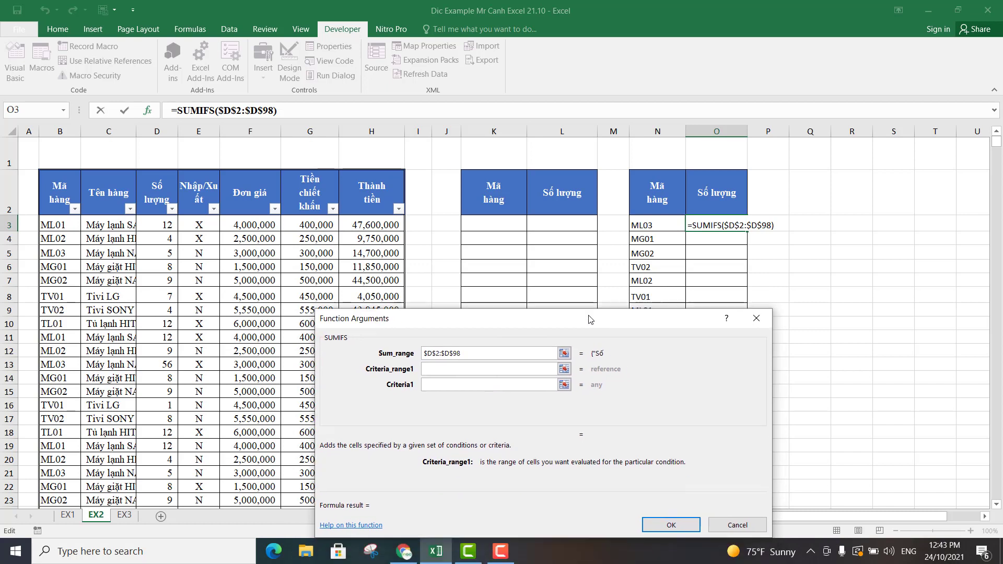
left_click(57, 202)
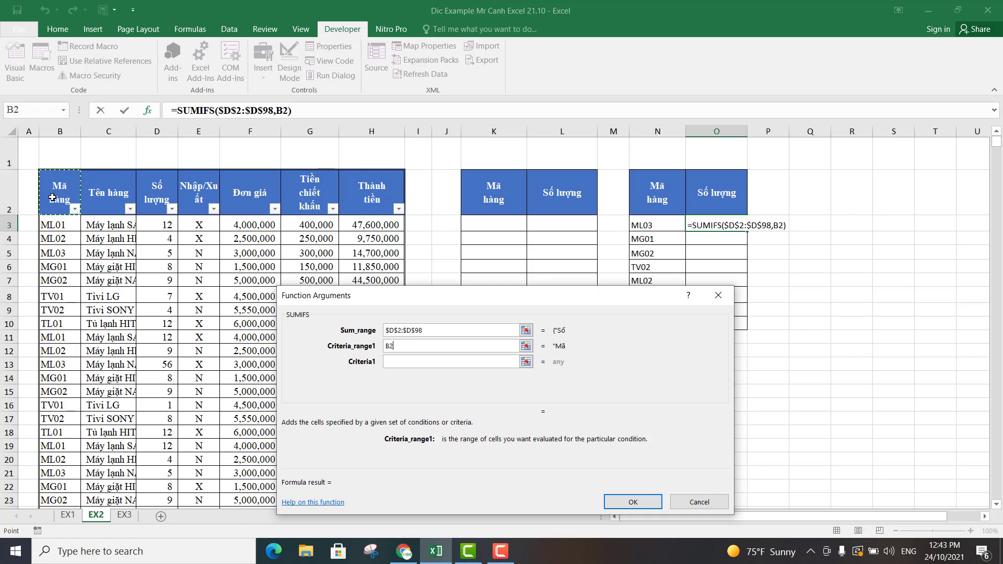
key("ctrl+shift+Down")
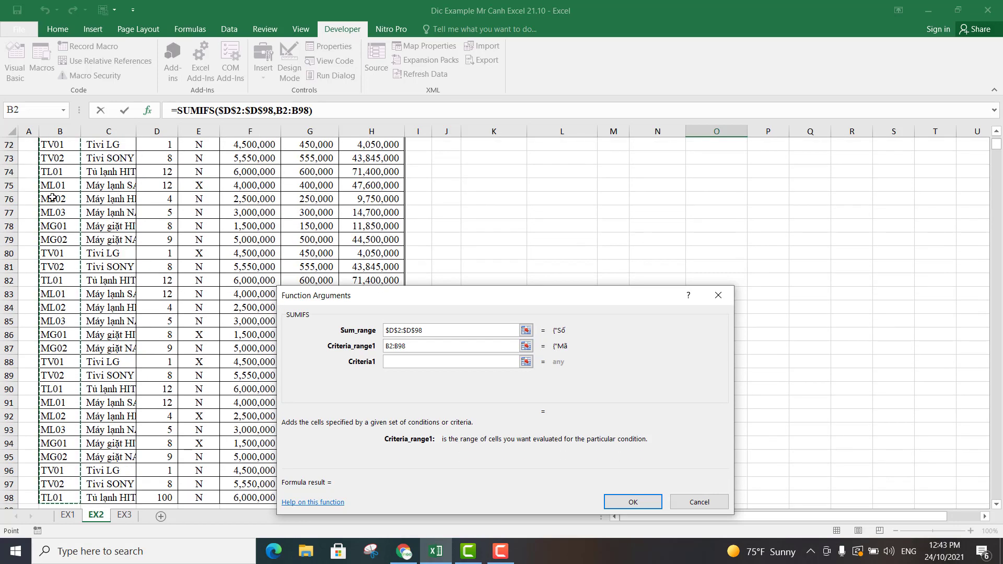
key("F4")
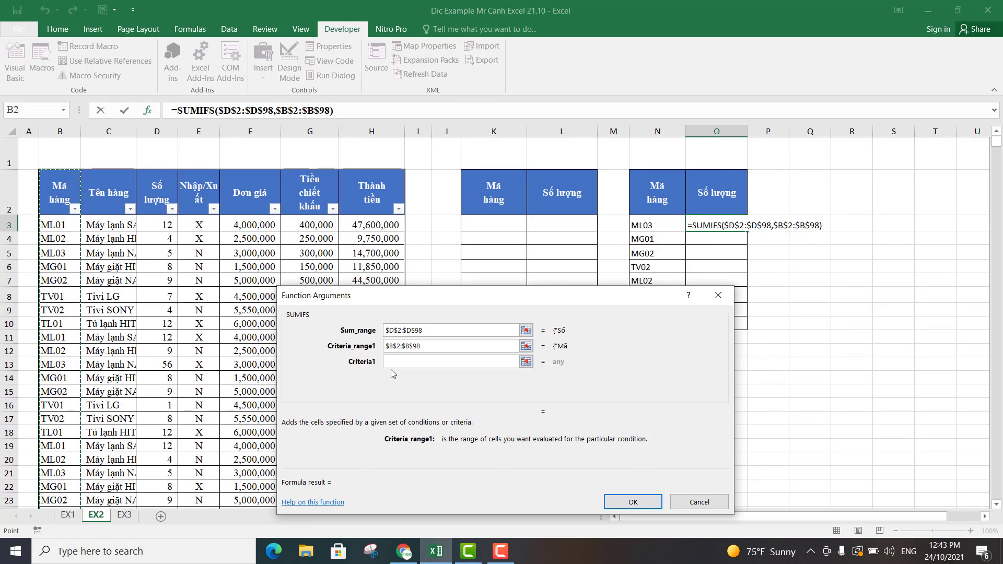
key("Tab")
left_click_drag(477, 309, 558, 362)
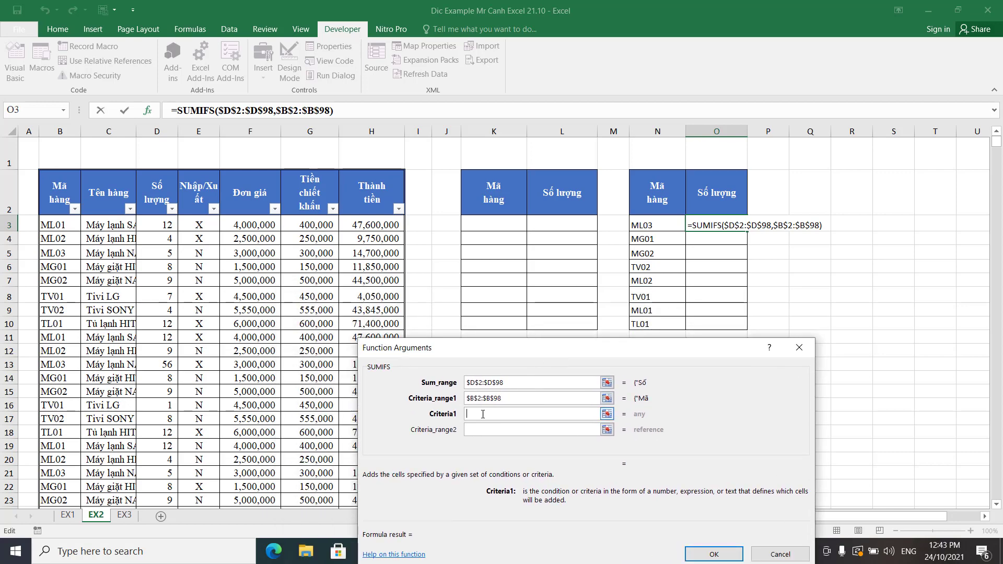
- Set Criteria1 to N3, Criteria_range2 to $E$2:$E$98 and Criteria2 to "N"
left_click(654, 225)
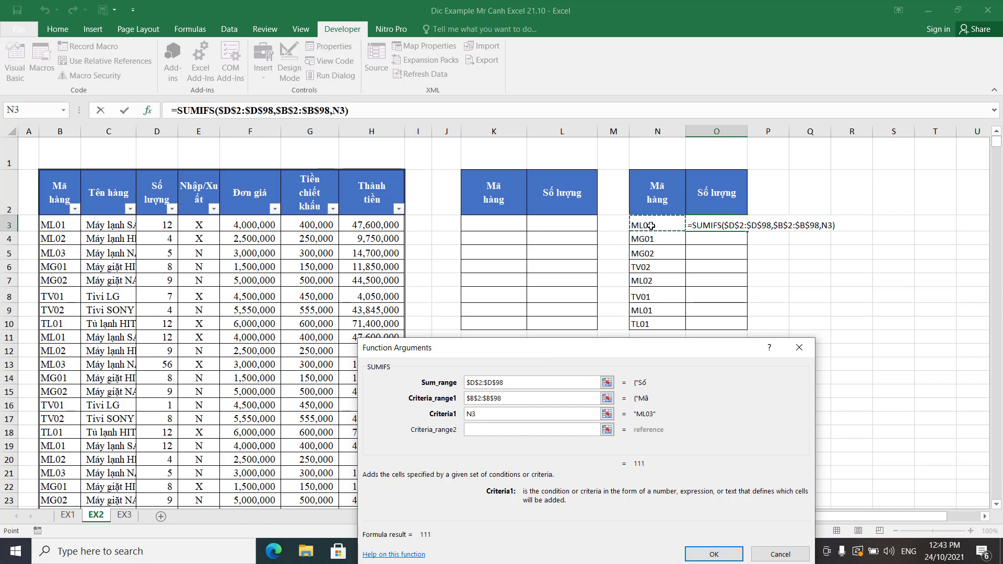
left_click(491, 431)
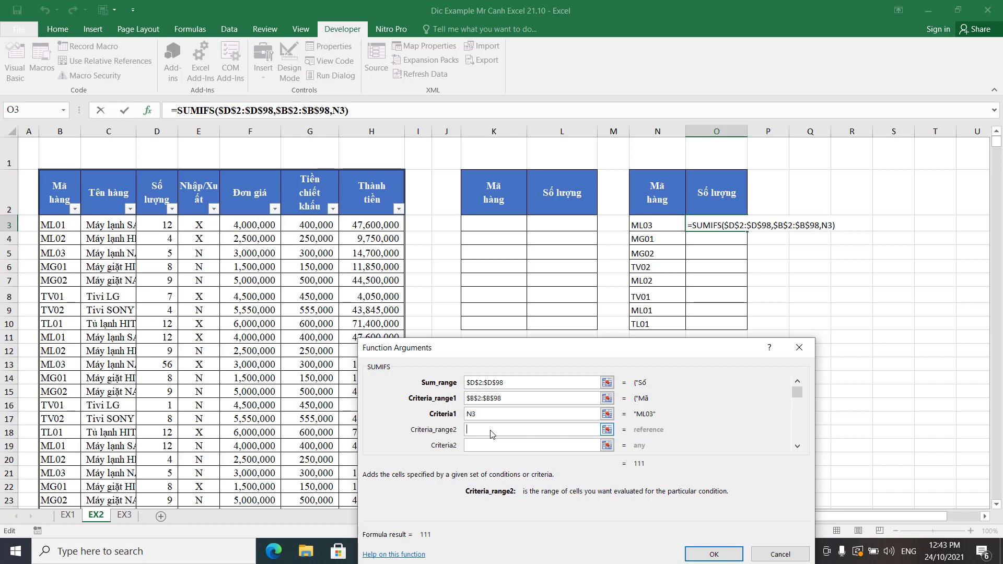
left_click(193, 189)
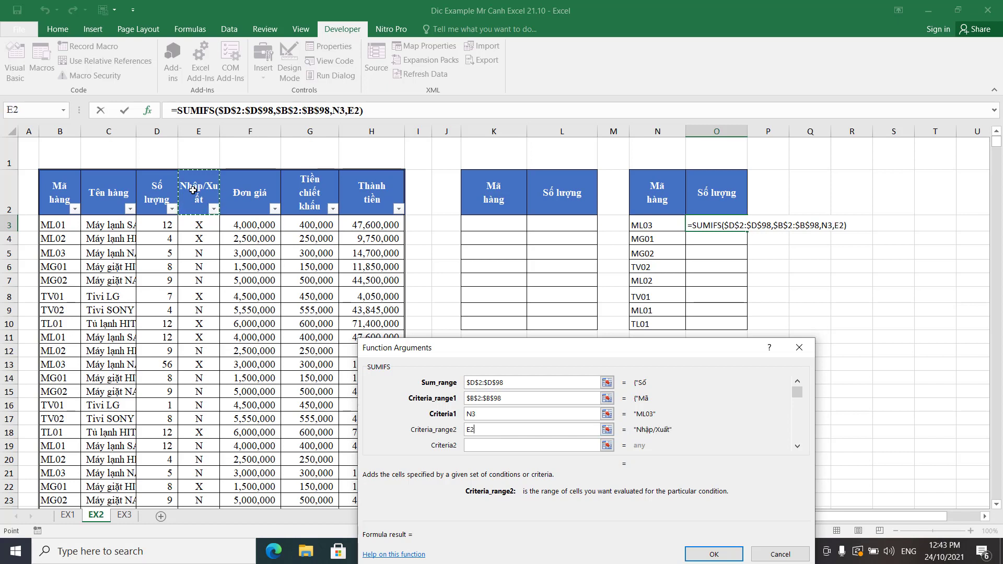
key("ctrl+shift+Down")
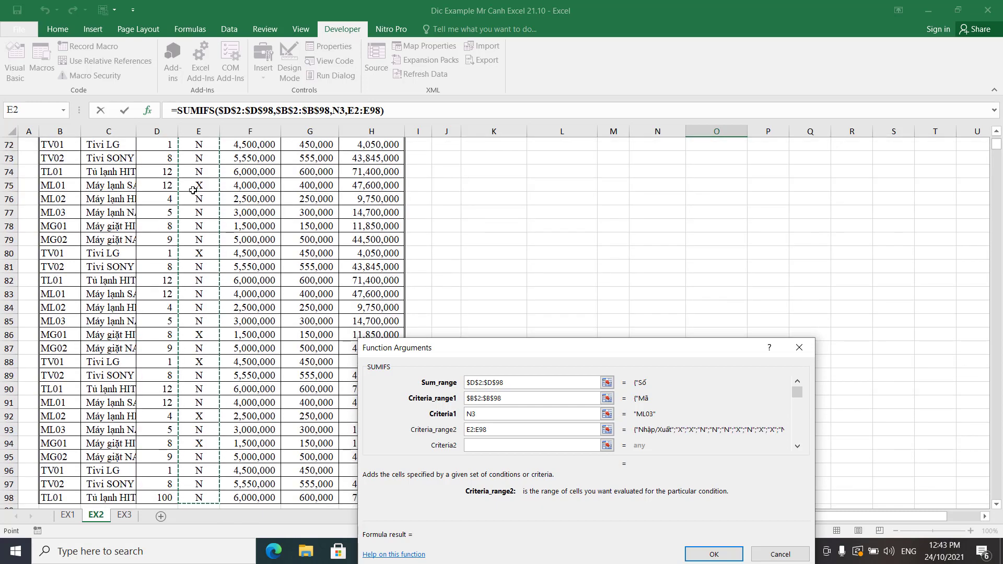
key("F4")
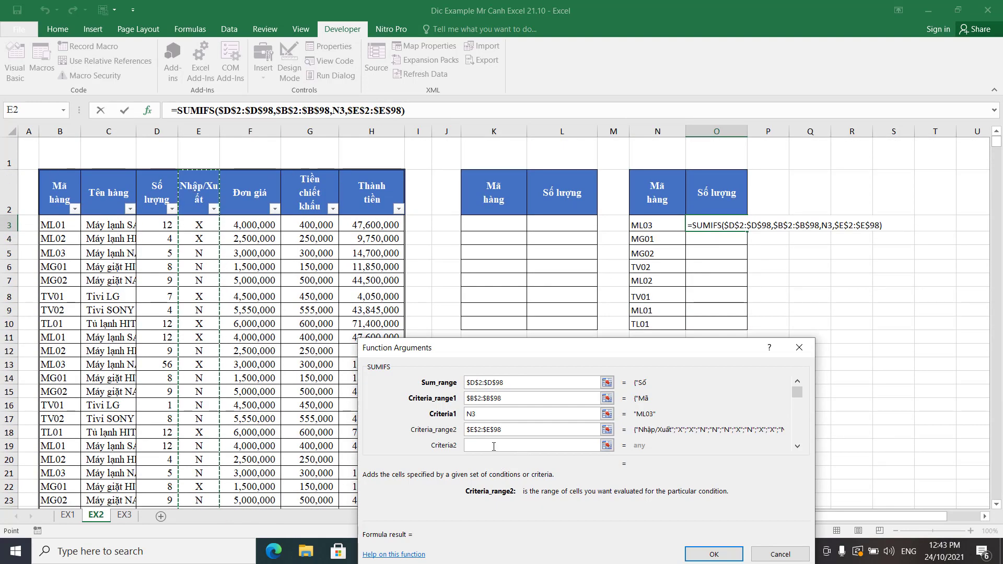
key("Tab")
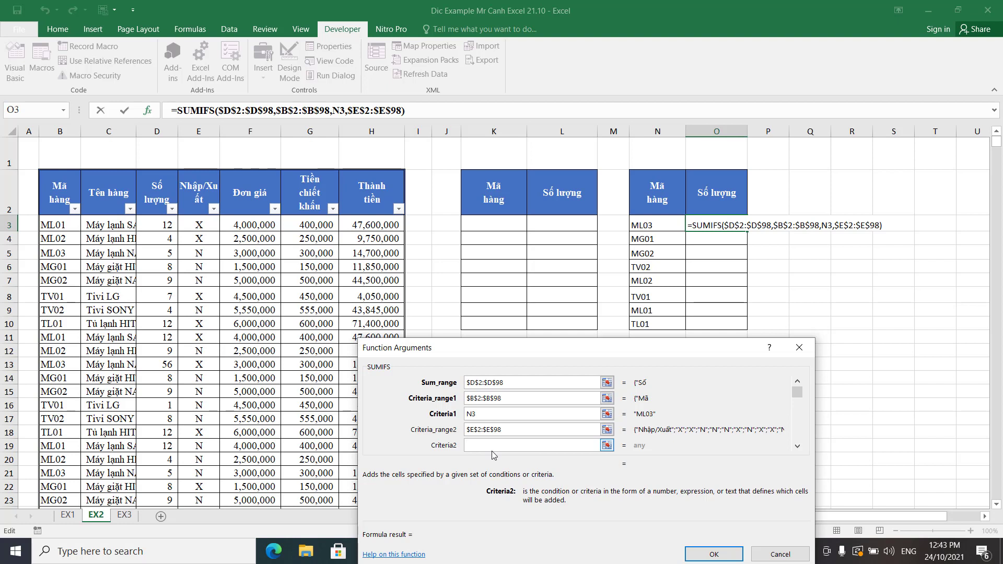
type("\"")
type("N\"")
- Confirm the SUMIFS and fill it down O3:O10, giving totals from 45 to 196
left_click_drag(558, 348, 554, 296)
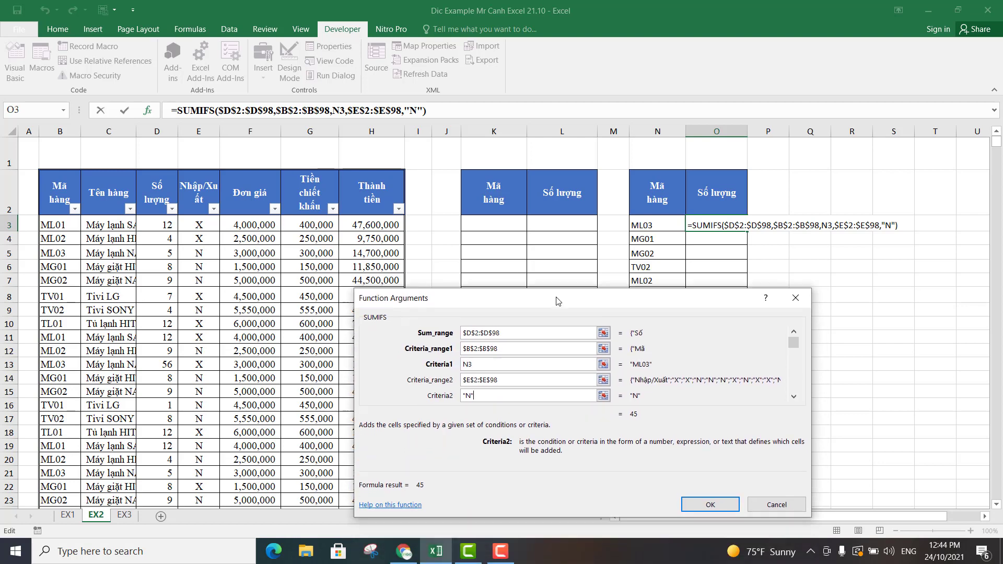
left_click(711, 503)
left_click_drag(748, 234, 744, 330)
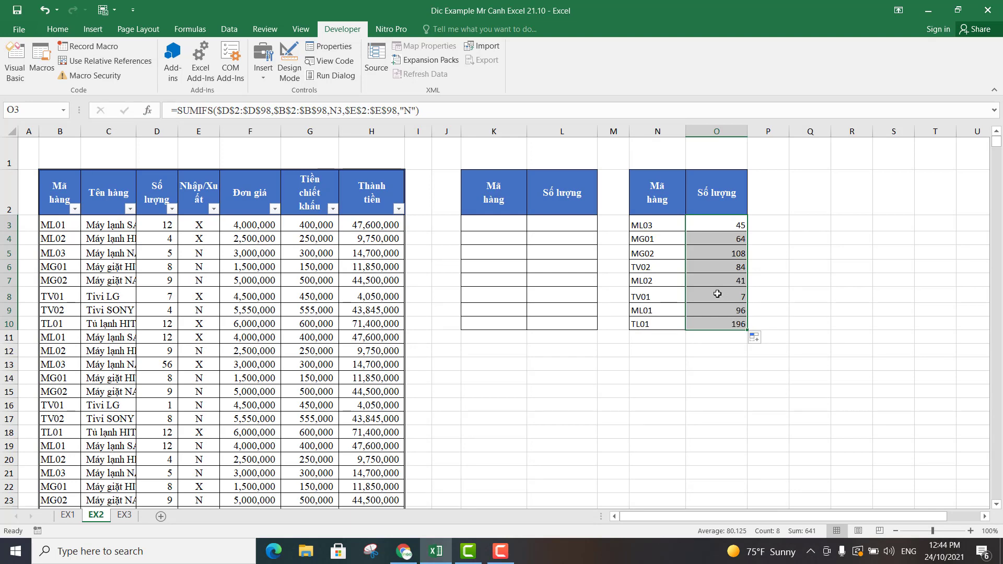
- Add an AutoSum grand total of 641 in O11 below the quantities
left_click(72, 30)
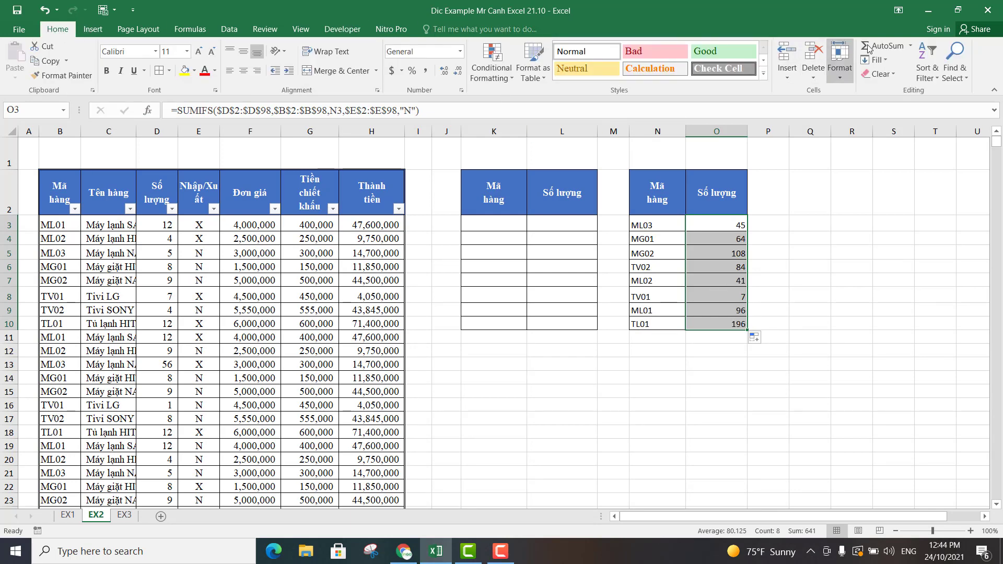
left_click(882, 46)
left_click(727, 338)
left_click(728, 337)
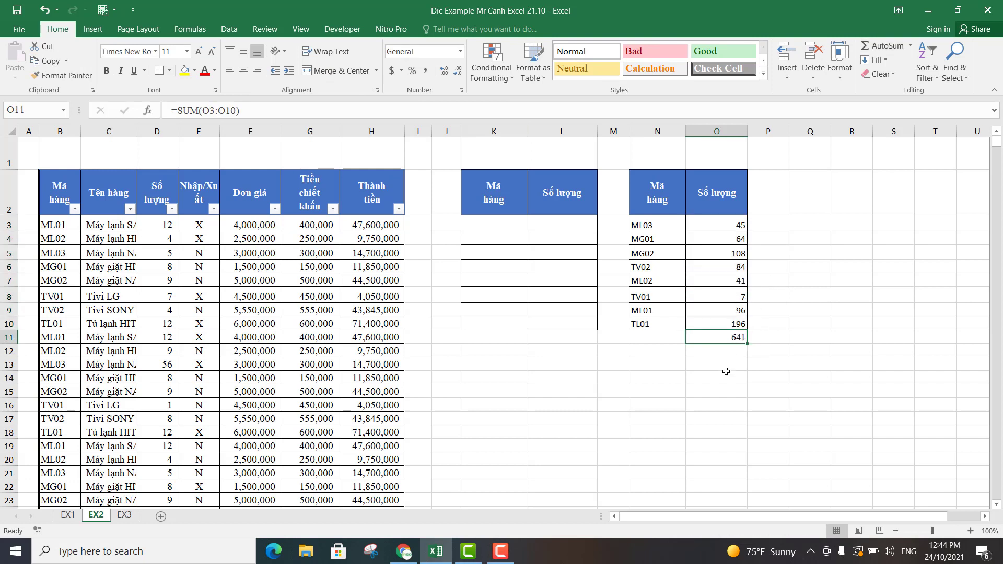
left_click(694, 352)
left_click(699, 338)
left_click(565, 338)
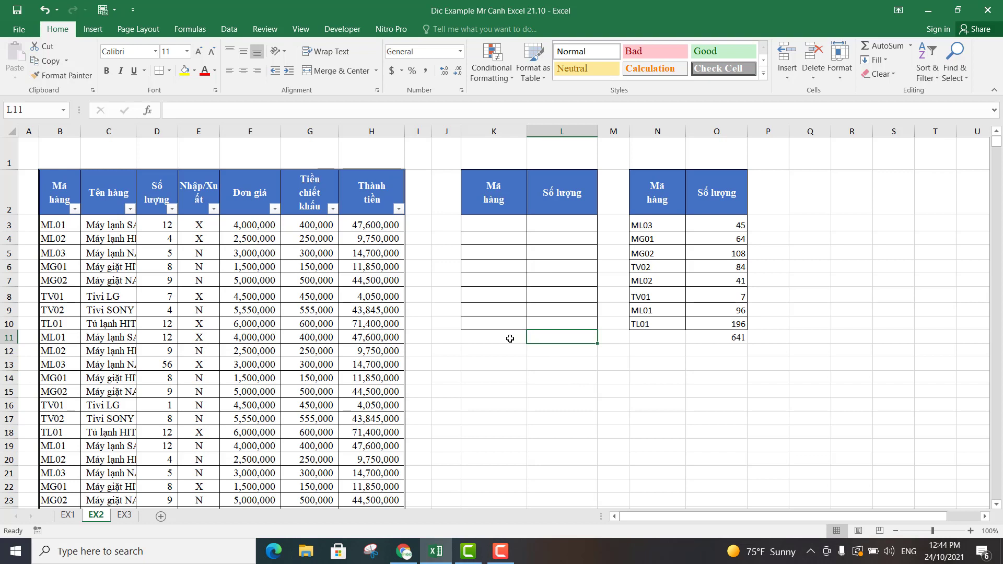
- Check the empty K3:K10 and L3:L10 output cells and show the Developer tab
left_click(530, 280)
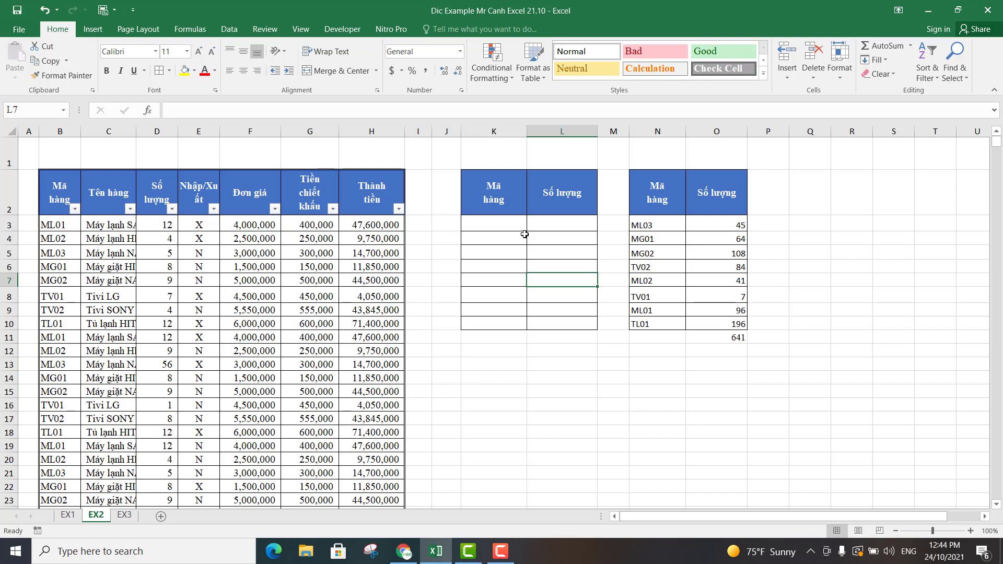
left_click_drag(505, 224, 502, 325)
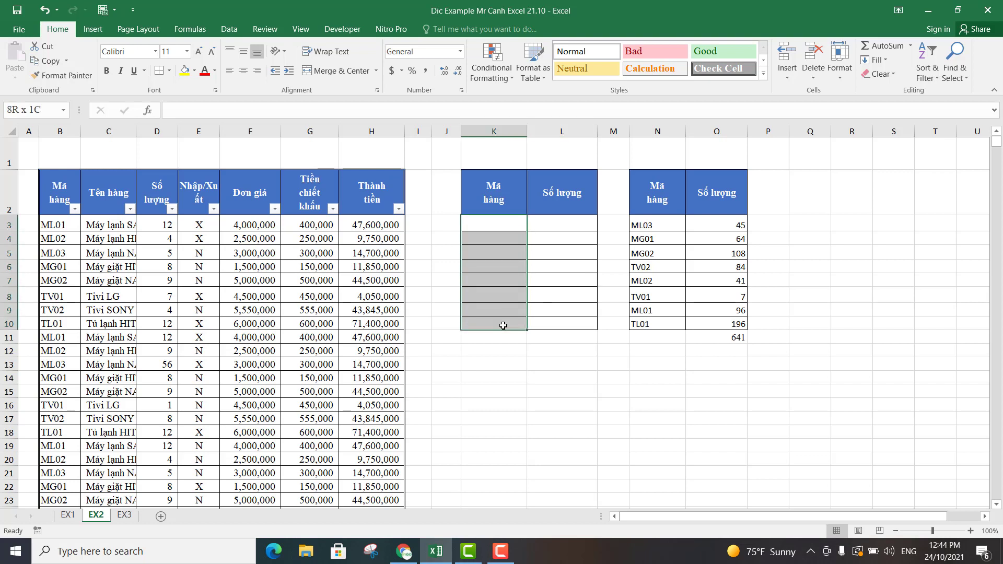
left_click(546, 224)
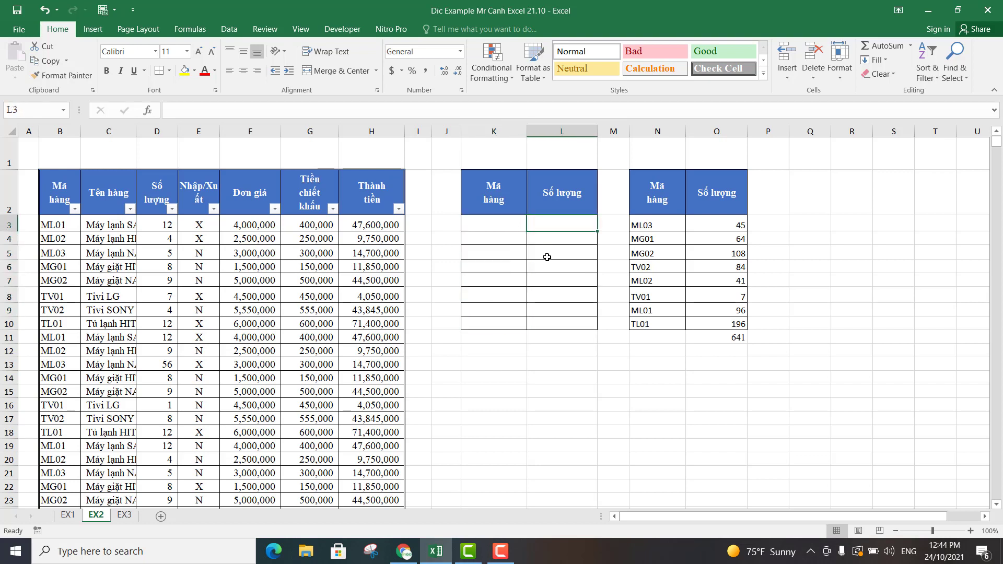
left_click_drag(547, 257, 543, 324)
left_click(494, 296)
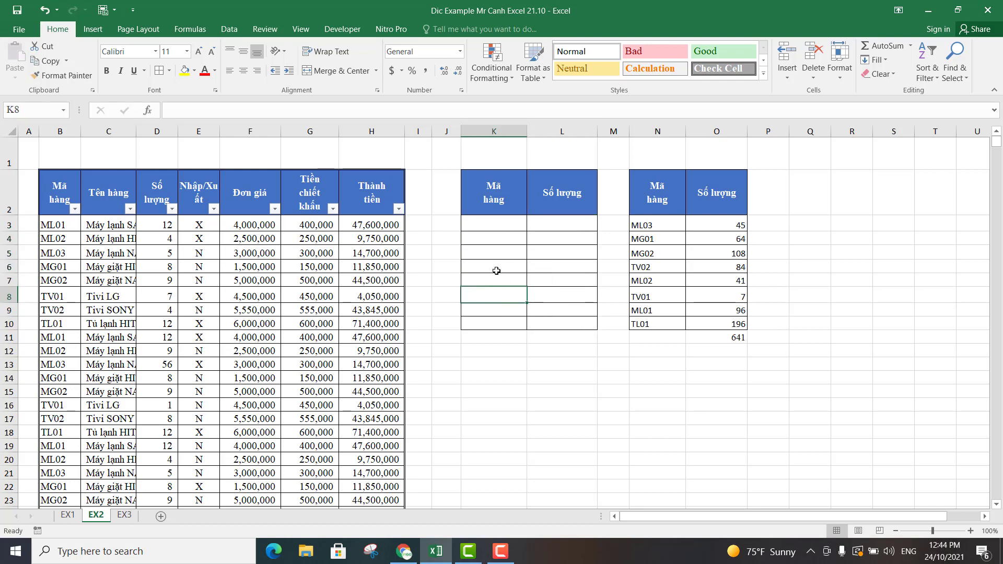
left_click(344, 29)
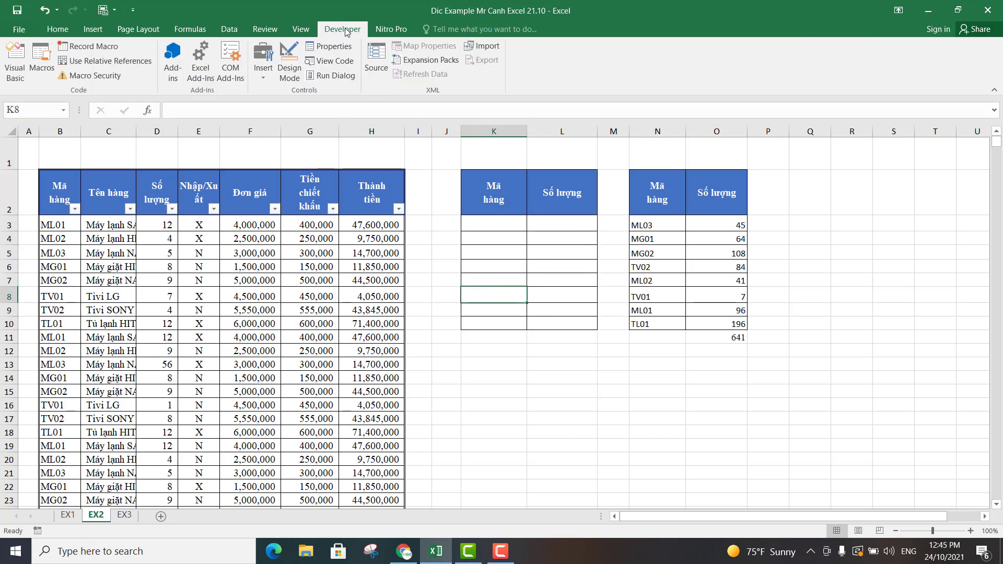
- Open the VBA editor, review Module2's Thong_ke_nhap dictionary code, and bring up Module2's context menu
left_click(20, 69)
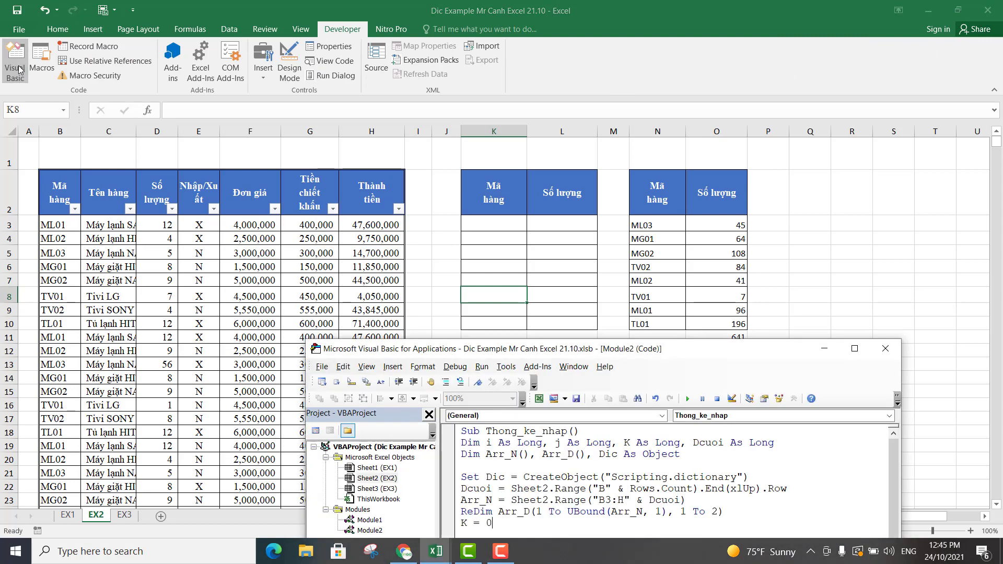
left_click_drag(686, 361, 628, 271)
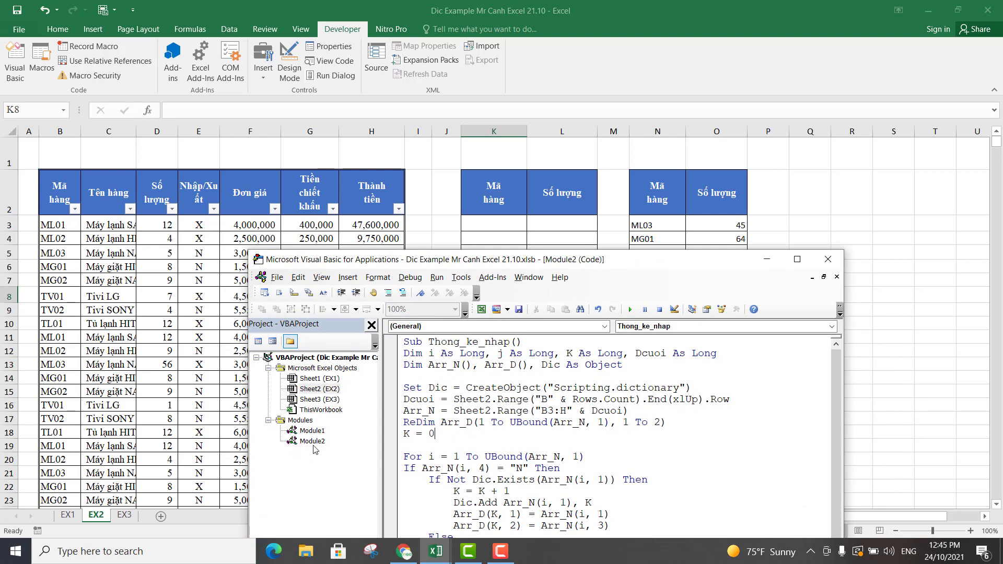
left_click(308, 430)
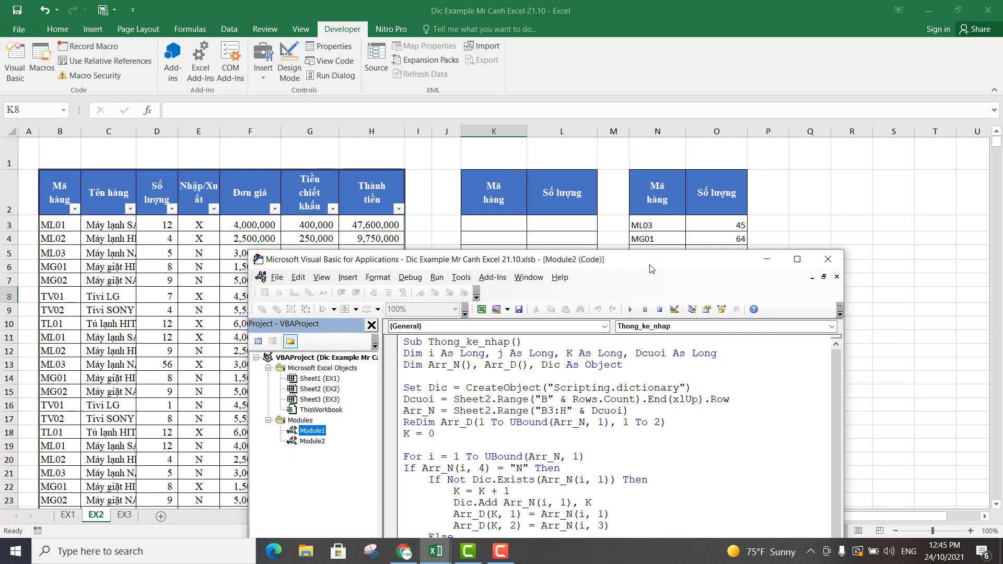
left_click_drag(652, 261, 636, 156)
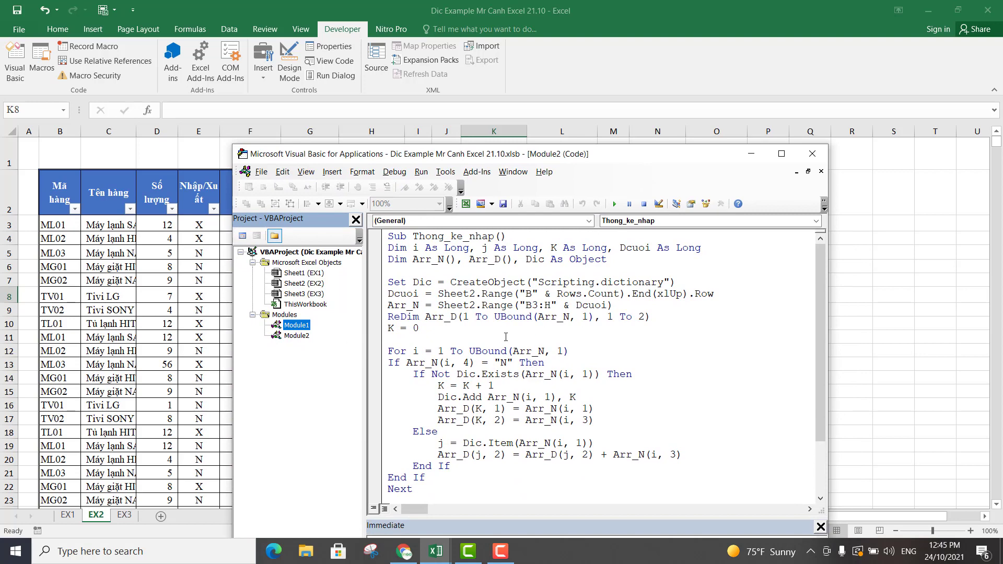
left_click(505, 336)
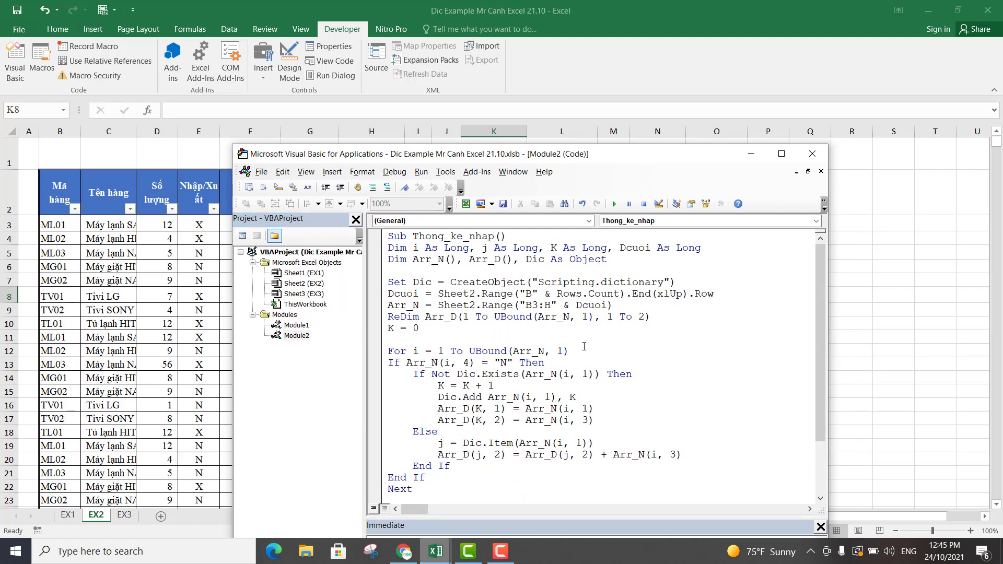
scroll(585, 384, "down", 2)
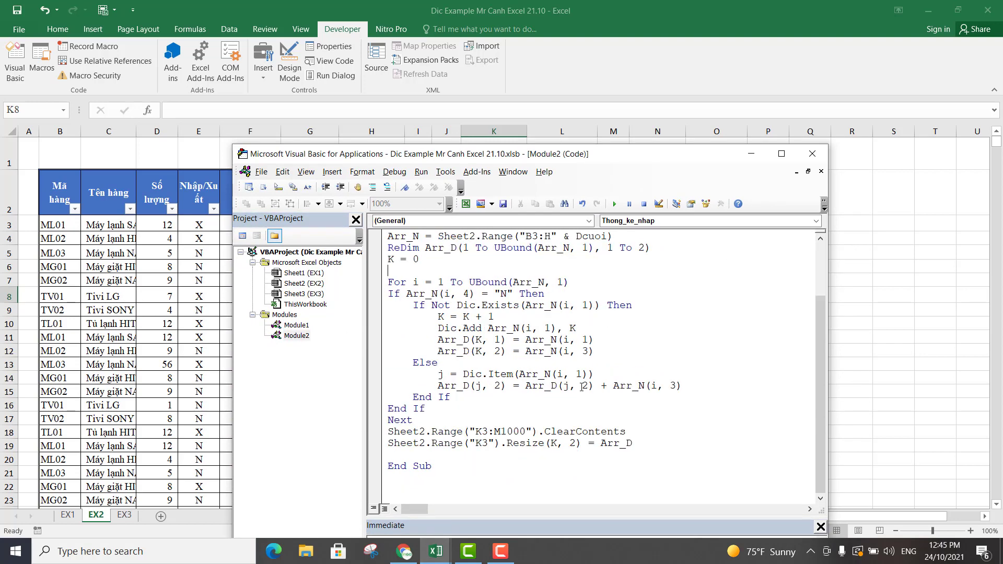
scroll(582, 386, "up", 2)
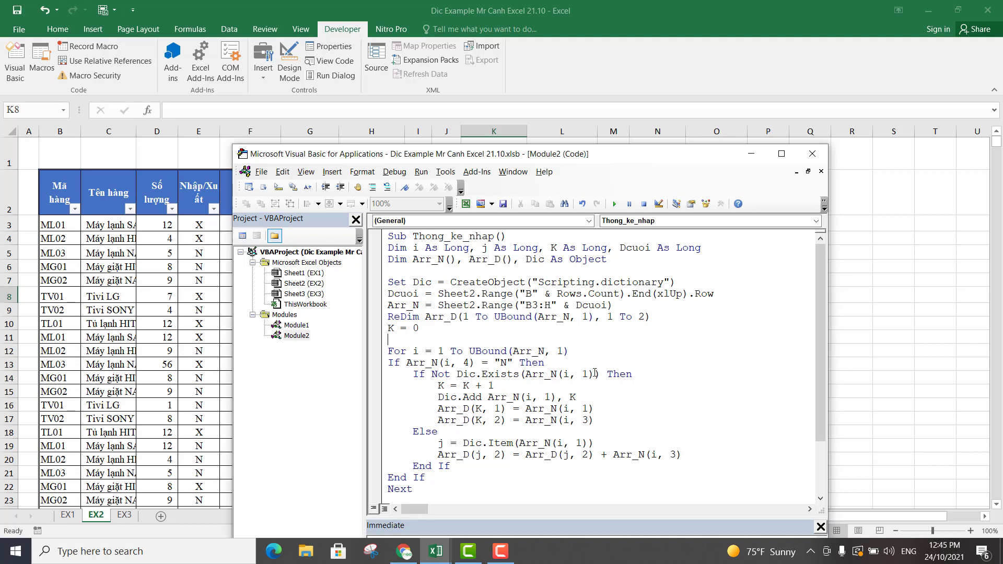
mouse_move(647, 162)
left_mouse_down()
mouse_move(659, 363)
mouse_move(681, 270)
left_mouse_up()
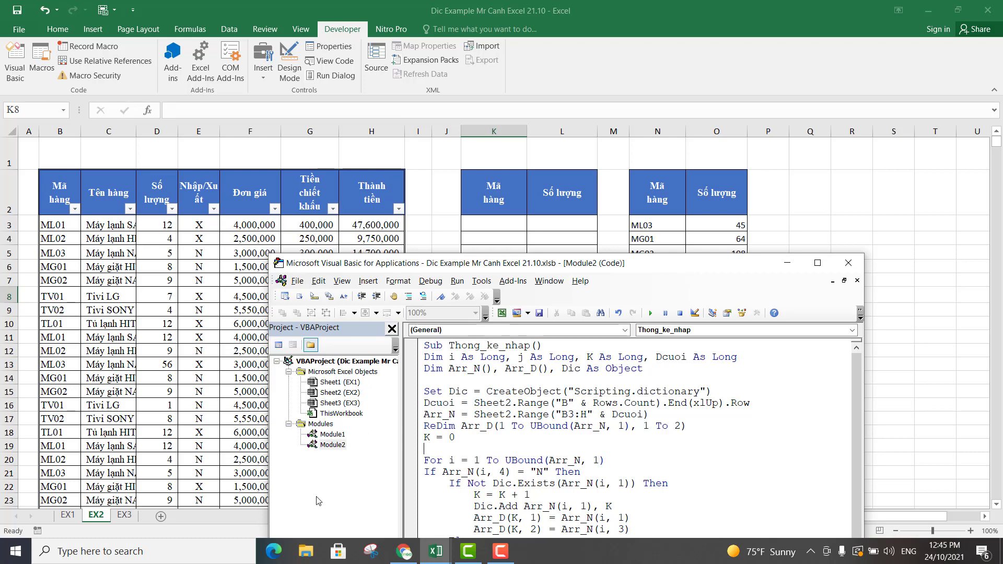
left_click(332, 445)
right_click(324, 467)
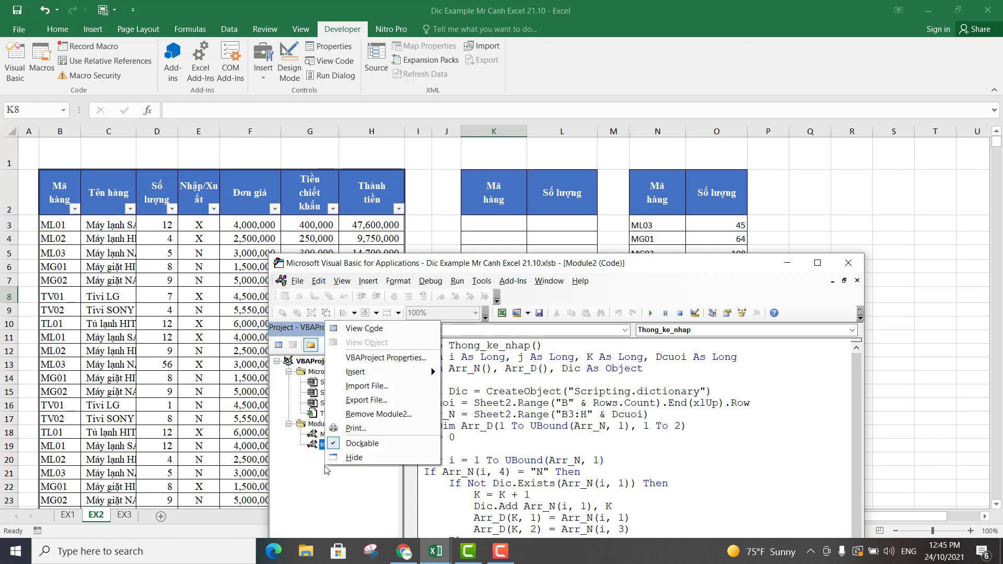
mouse_move(384, 371)
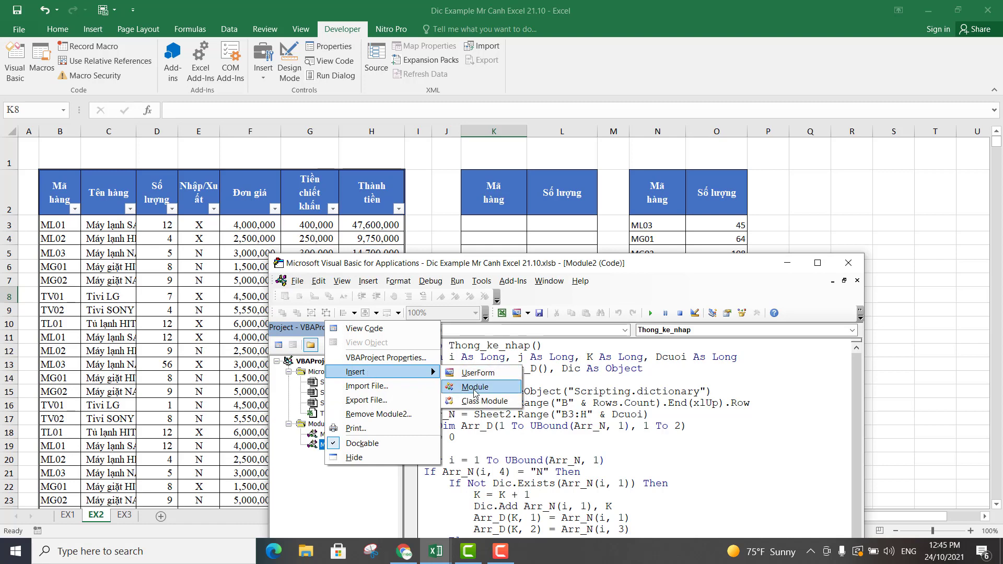
- Insert a new module and remove its Option Explicit line
left_click(474, 387)
left_click_drag(518, 346, 417, 346)
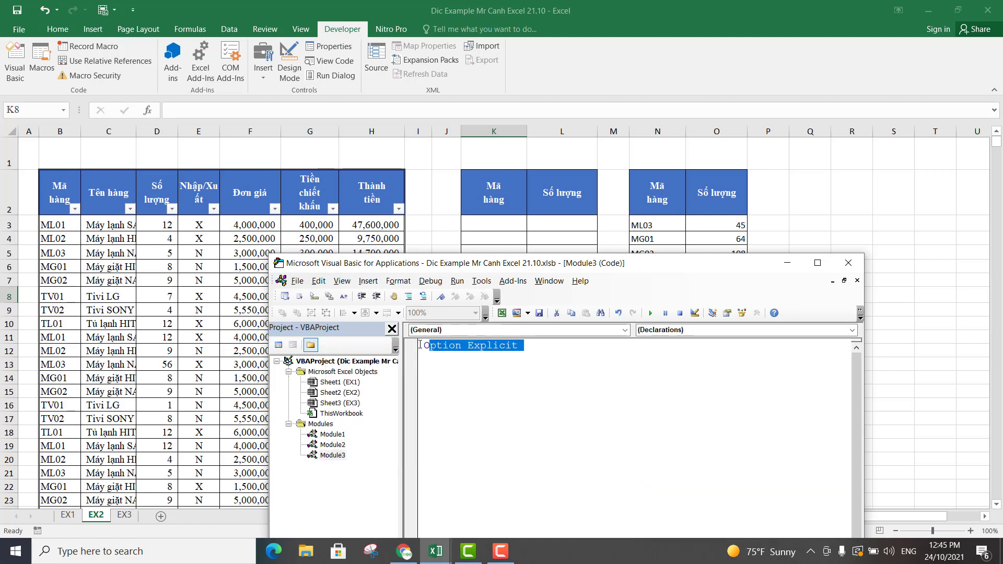
key("Delete")
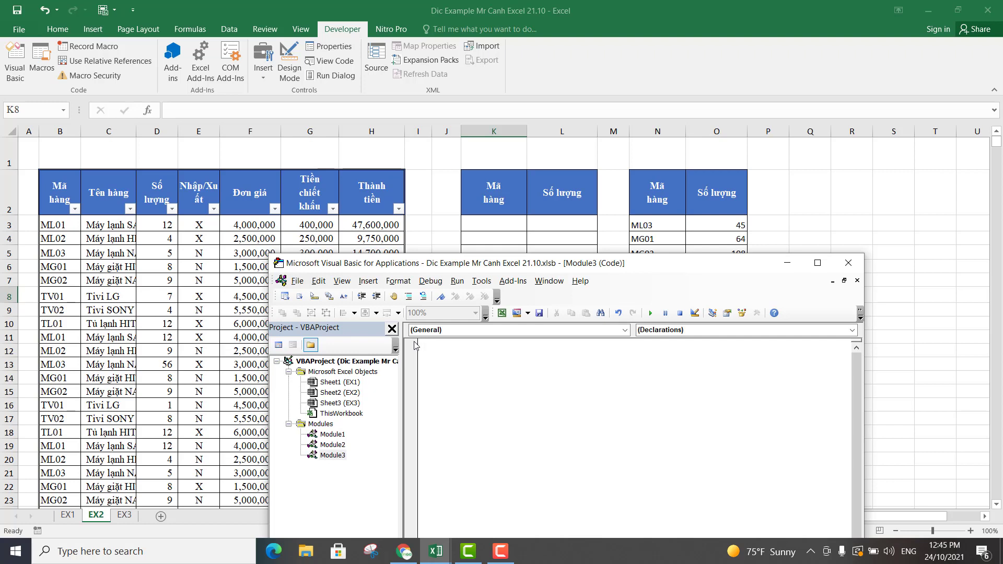
- Create the empty Sub Thong_ke_SLN() procedure with a blank line inside
type("Sub ")
type("Thong")
type("_")
type("ke")
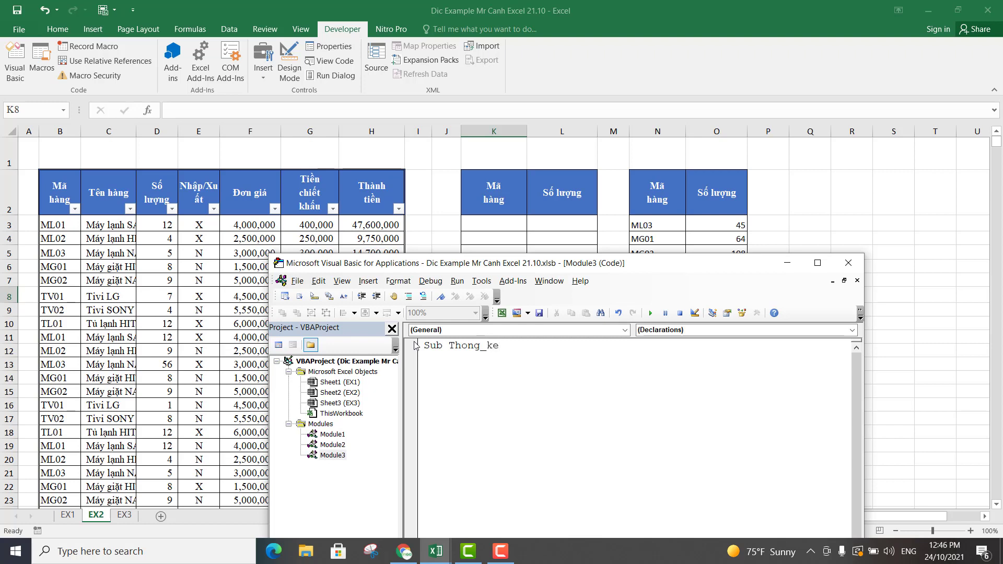
type("_s")
key("BackSpace")
type("SLn")
key("BackSpace")
type("N")
key("Return")
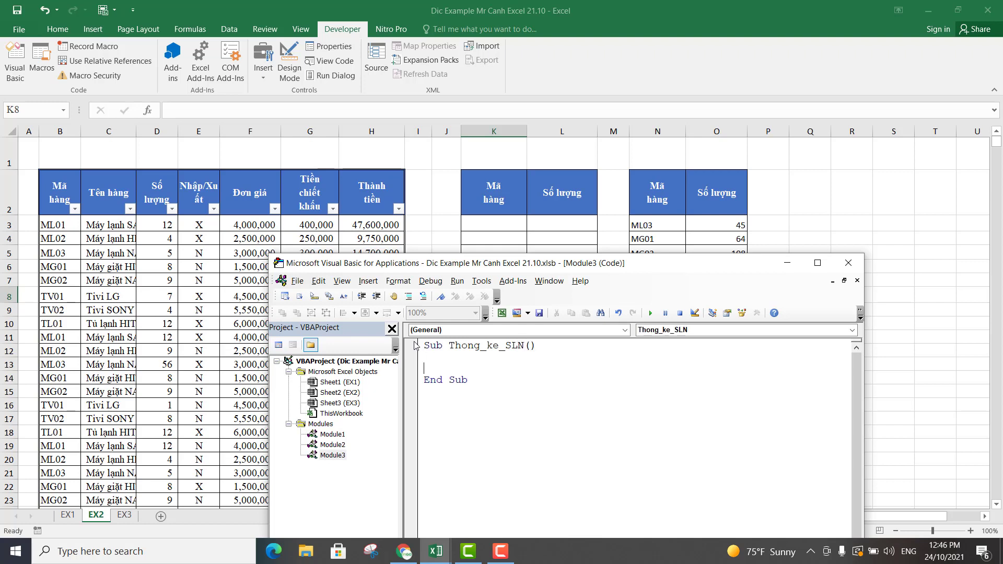
key("Return")
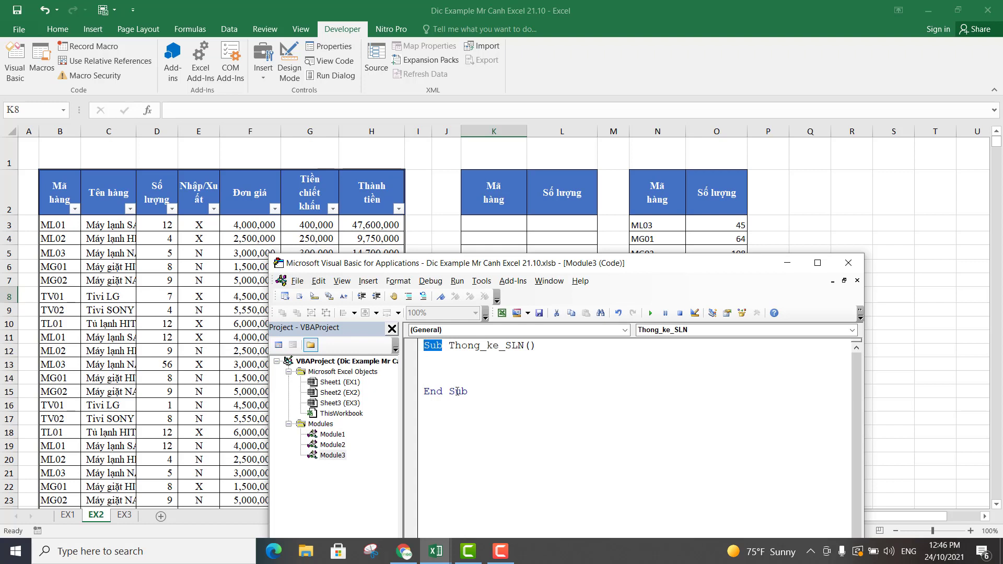
left_click_drag(467, 391, 418, 391)
left_click(443, 357)
left_click_drag(672, 270, 684, 157)
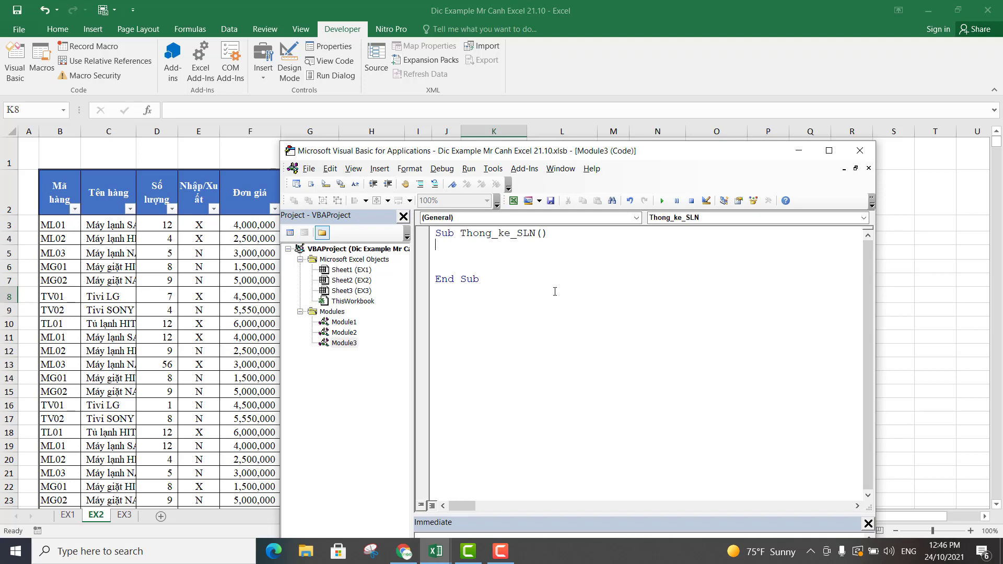
- Declare i, J, K and Dcuoi As Long
type("Dim i á")
type("s Long, ")
type("J a")
key("BackSpace")
type("a")
type("s lonng, K")
type(" aslon")
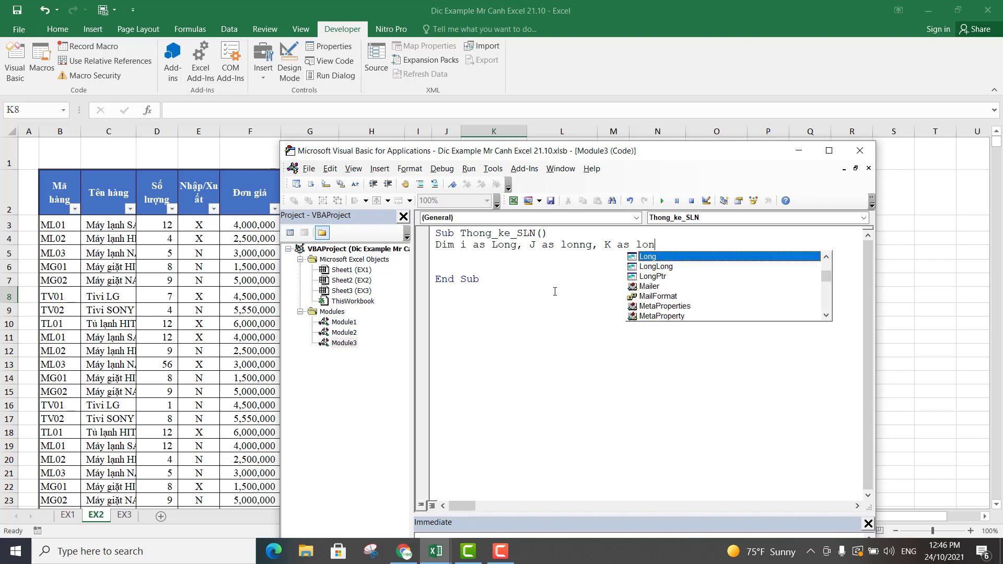
type("g, ")
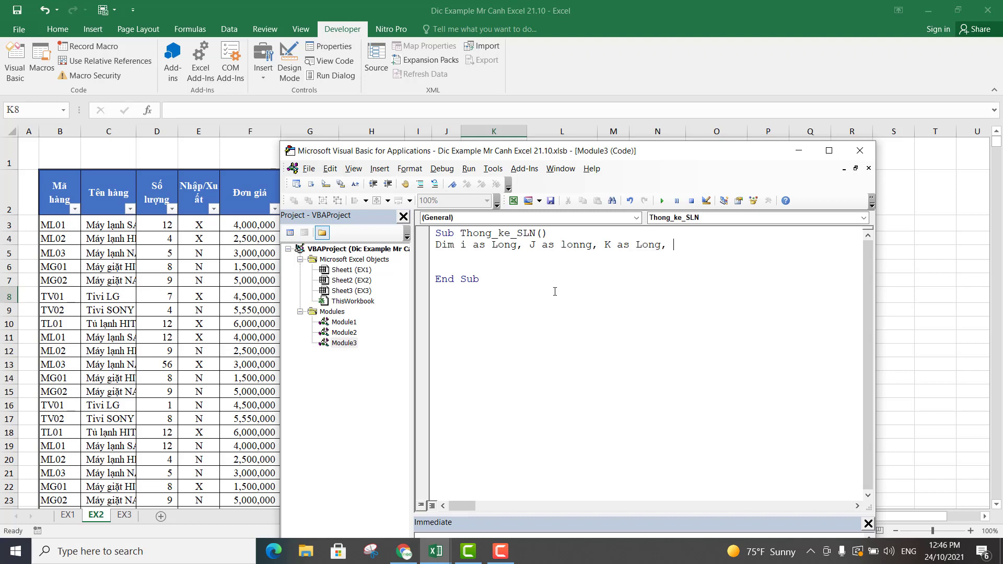
type("Dcuoi")
type("as ")
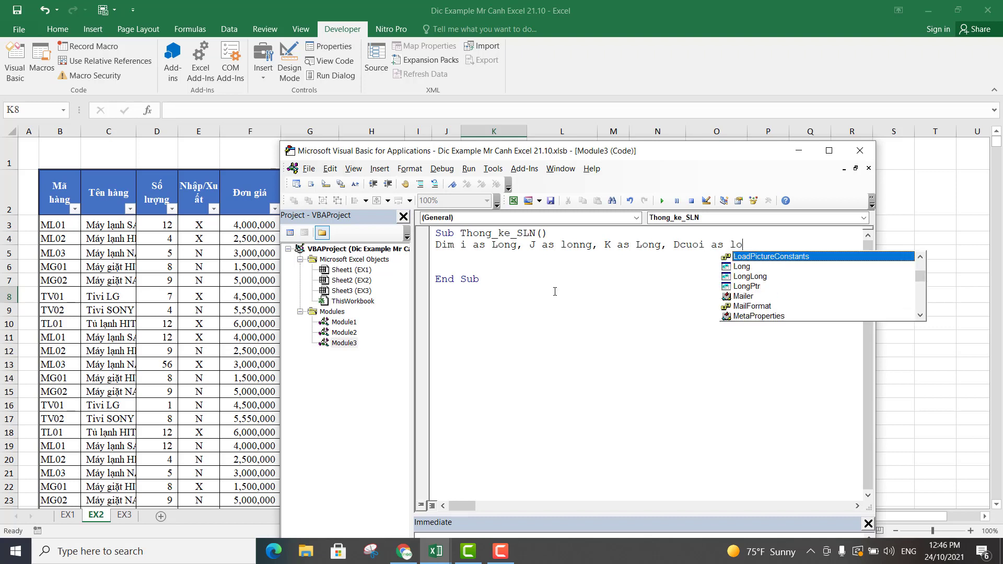
type("long")
key("Return")
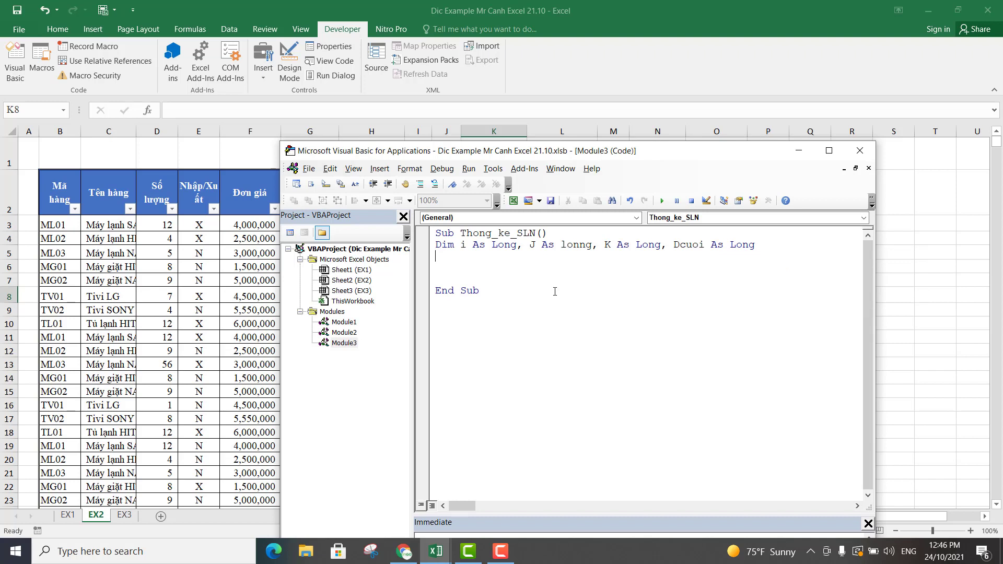
- Declare the Arr_N() and Arr_D() arrays and Dic As Object
type("D")
type("im")
key("BackSpace")
key("BackSpace")
key("BackSpace")
type("Di")
key("BackSpace")
key("BackSpace")
type("im ")
type("A")
key("BackSpace")
type("Arr")
type("N")
type("(), ")
type("Arr")
type("D(")
type("),")
type("Dic á")
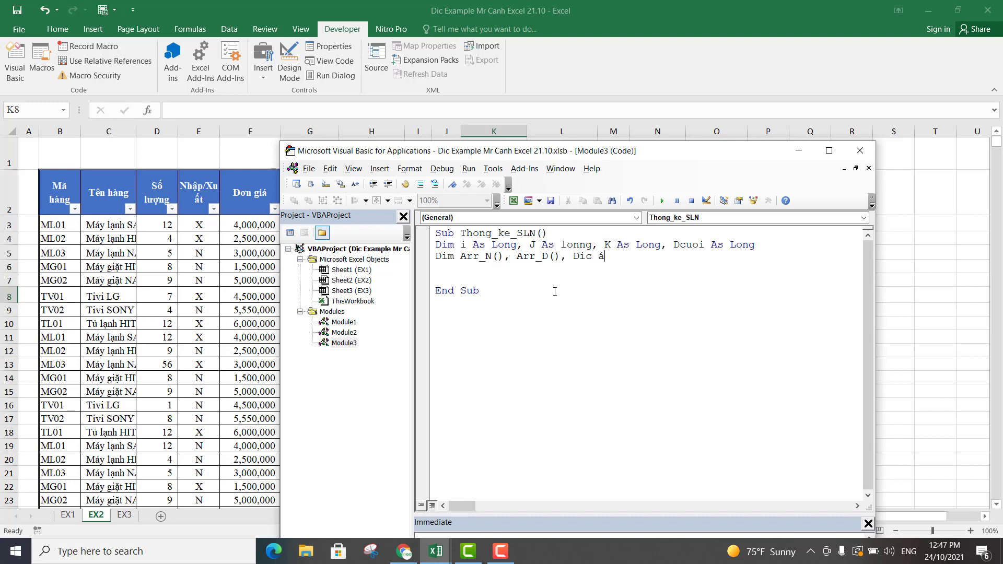
key("BackSpace")
type("as ò")
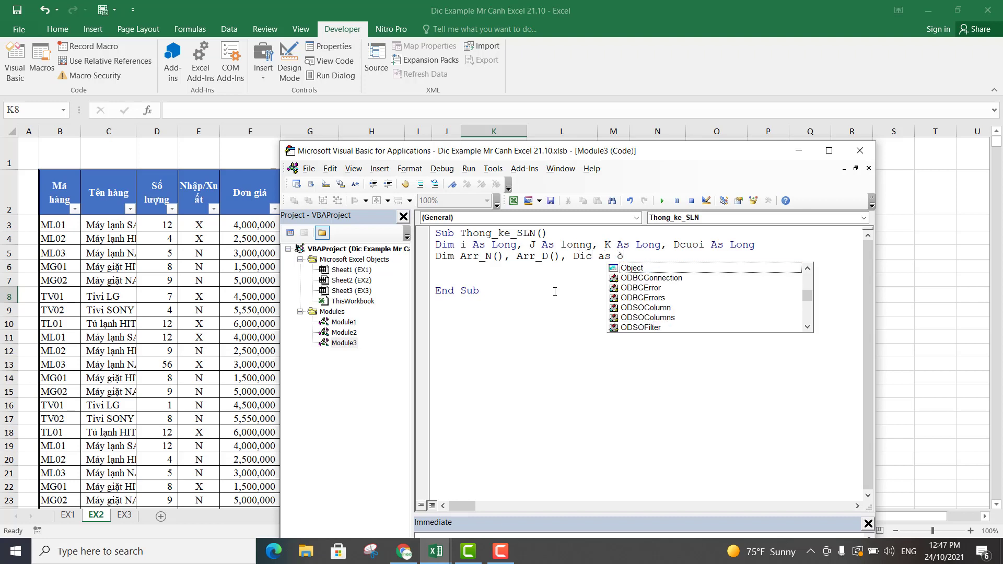
key("Tab")
key("Return")
key("Return")
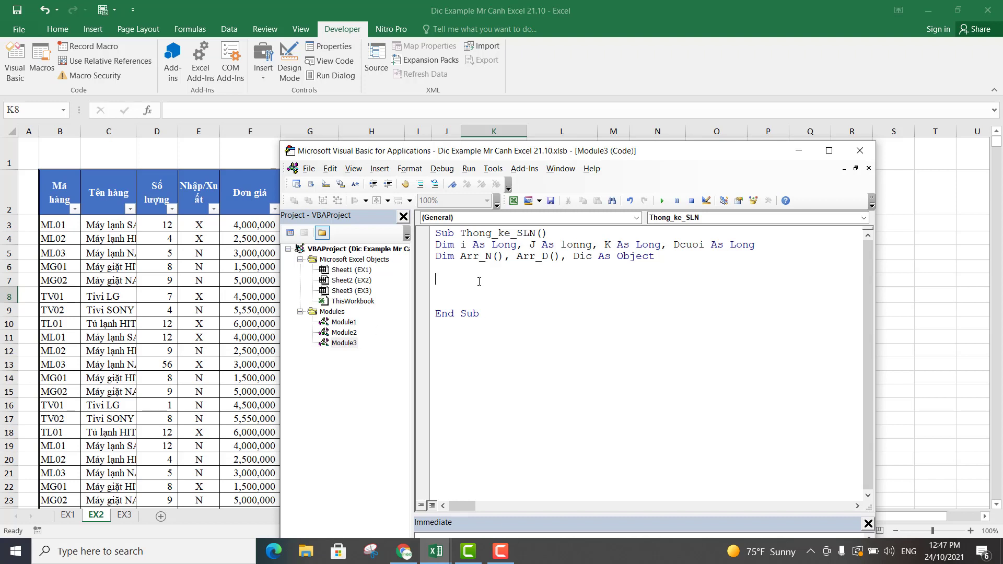
- Add Set Dic = CreateObject("Scripting.dictionary") below the declarations
double_click(584, 256)
left_click(467, 277)
type("Se")
type("t Dic ")
type("= Cre")
type("ateObject")
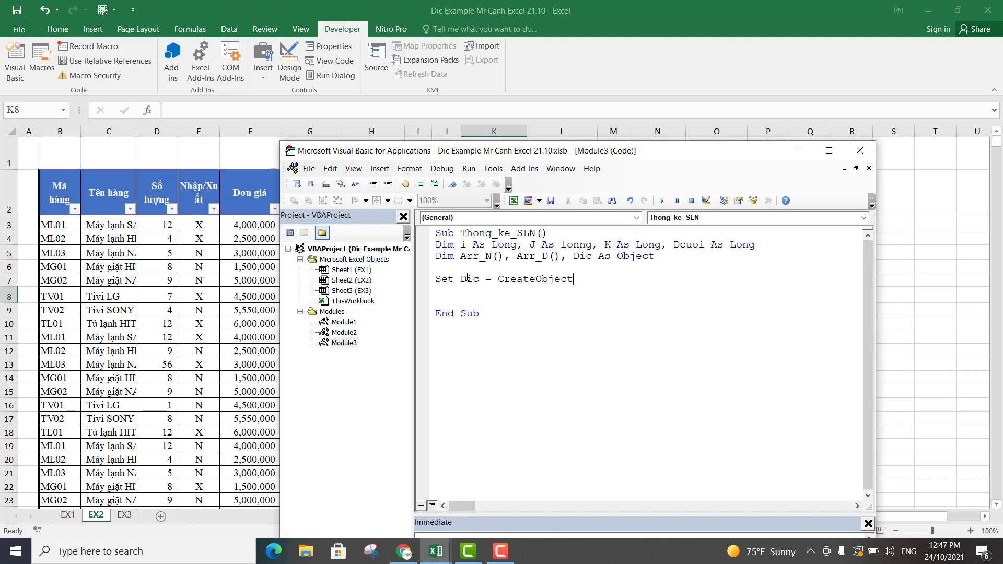
type("(")
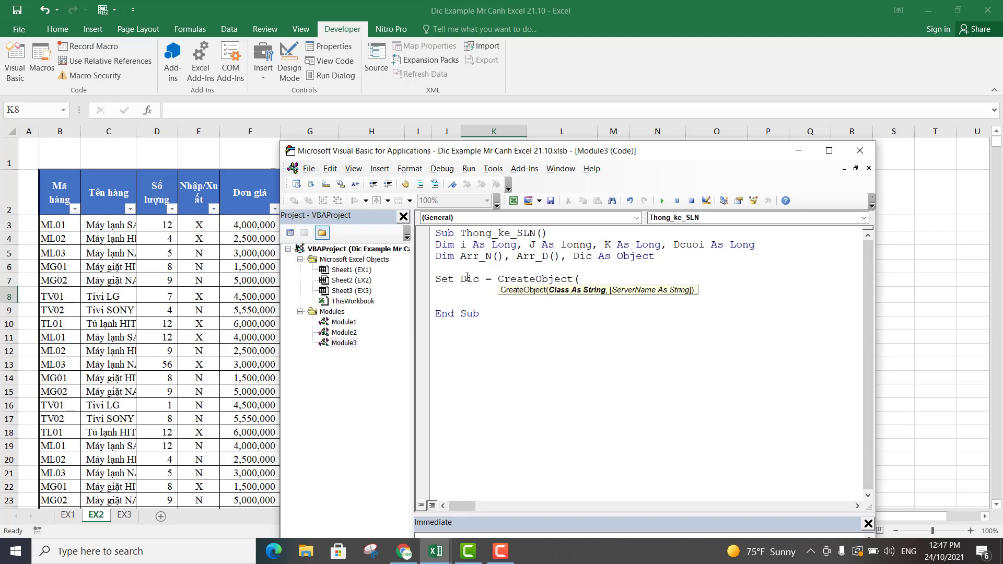
type("\"Scri")
type("ption")
key("BackSpace")
key("BackSpace")
type("ng")
type(".dci")
key("BackSpace")
key("BackSpace")
type("ict")
type("ion?")
key("BackSpace")
type("ary")
type("\")")
key("Return")
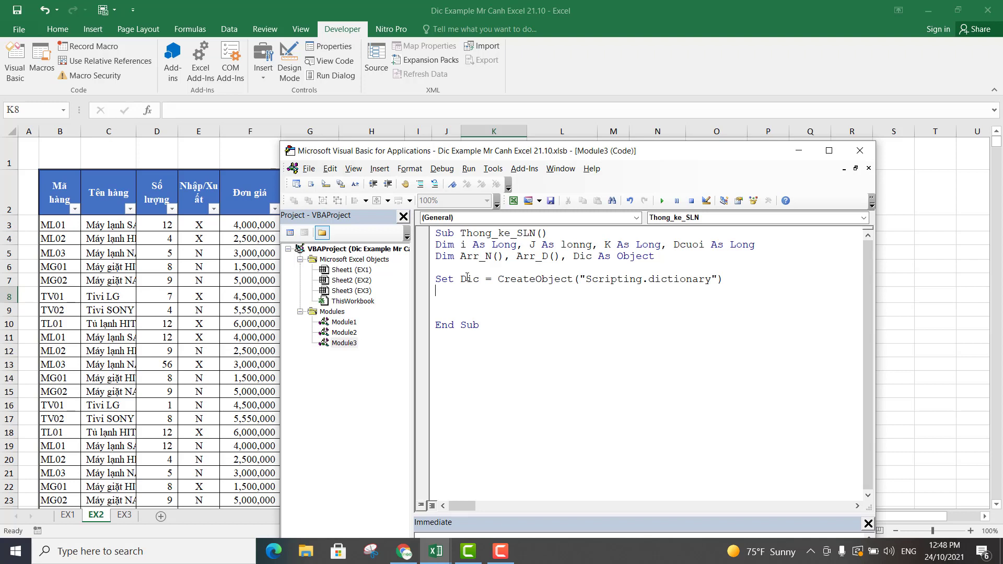
- Add Dcuoi = Sheet2.Range("B" & Rows.Count).End(xlUp).Row for the last row
type("Dcuoi")
type(" = sh")
type("eet")
type("2.range")
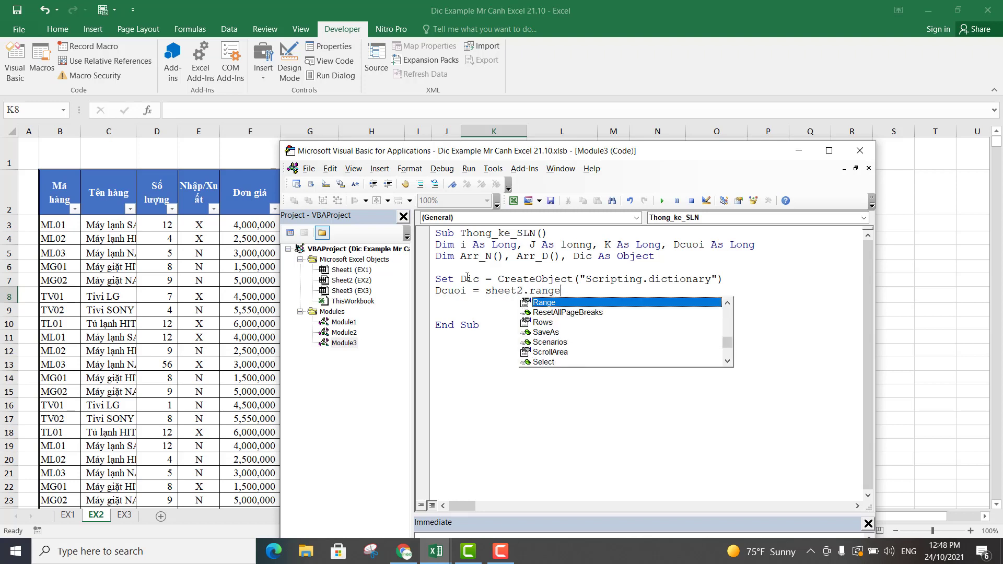
type("(")
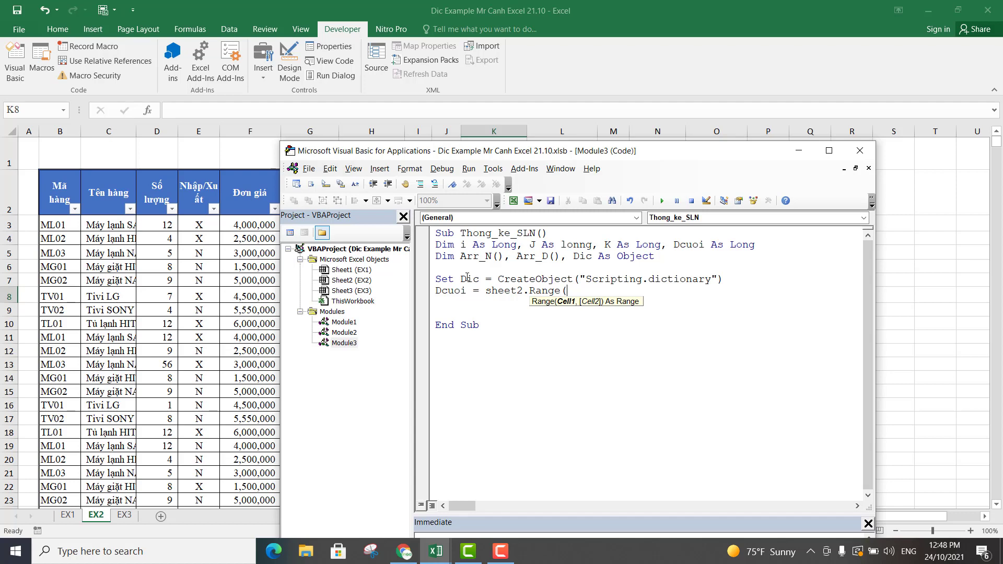
type("\"B")
type("\" & ")
type("Rows.couo")
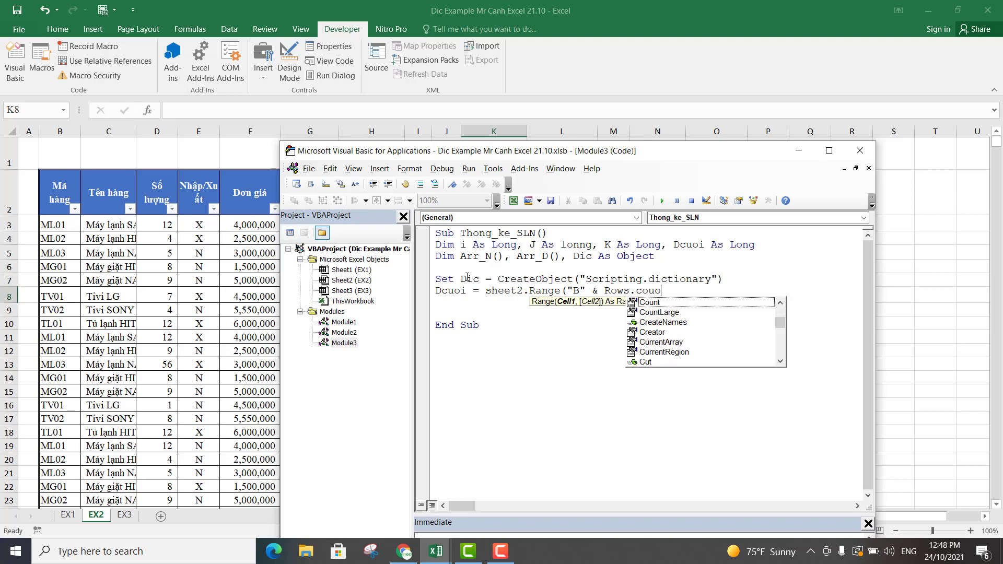
type("nt")
key("BackSpace")
key("BackSpace")
key("BackSpace")
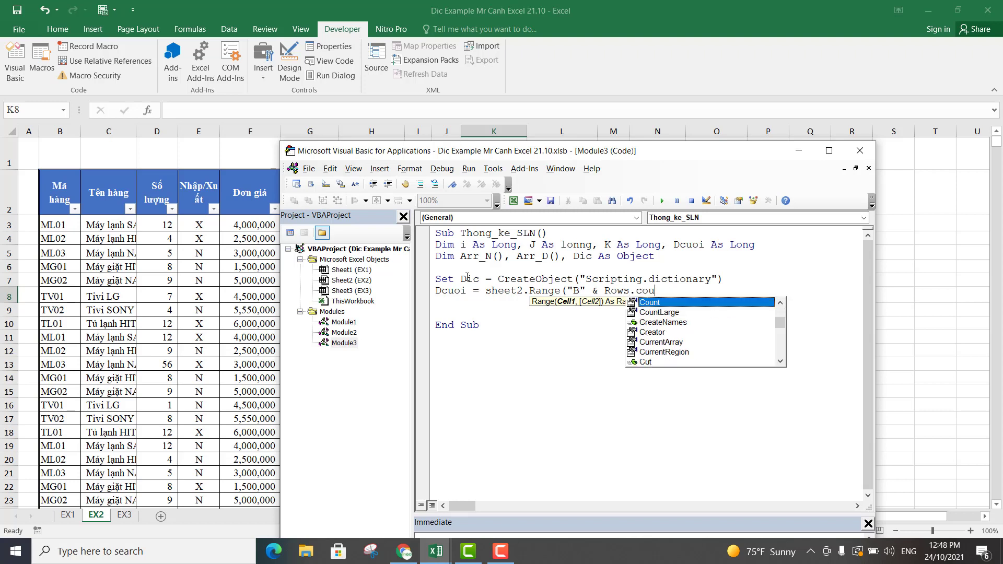
type("nt)")
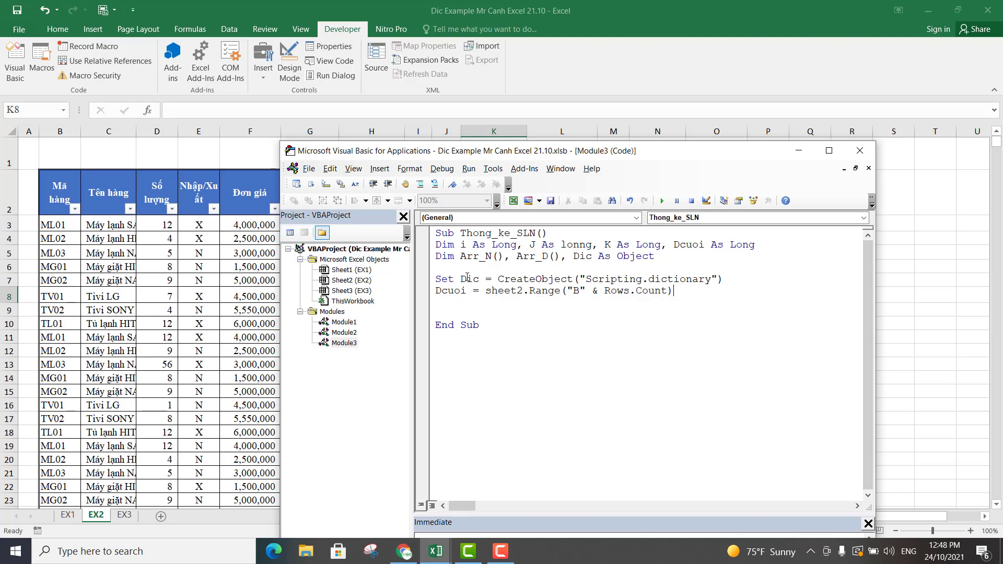
type(".end(")
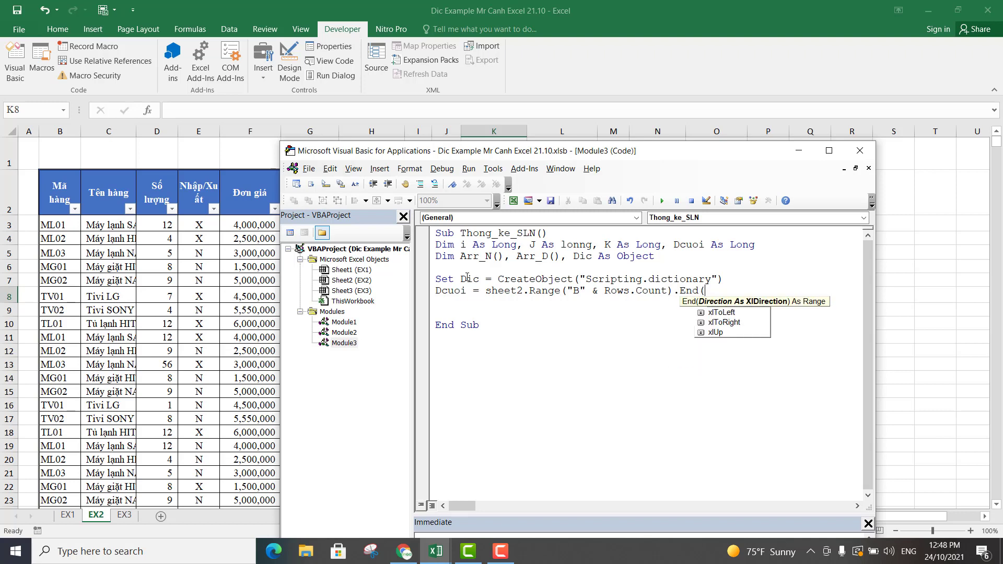
type("x")
key("Down")
key("Down")
key("Down")
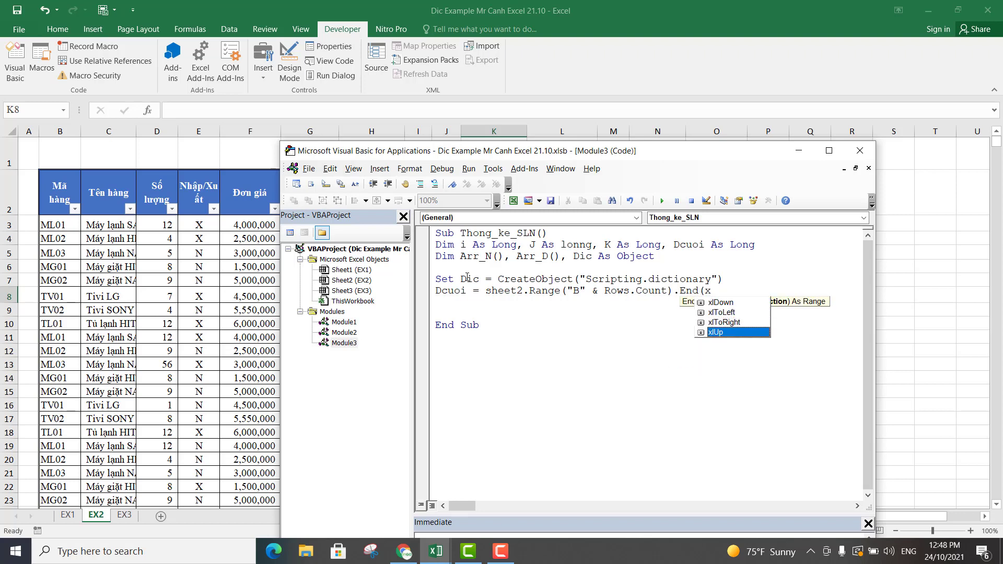
key("Tab")
type(")")
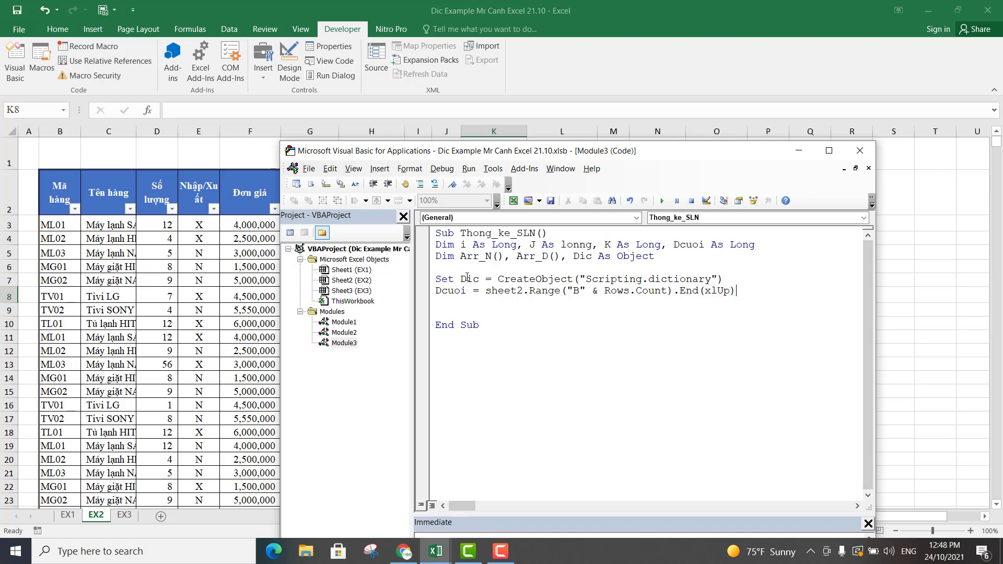
type(".row")
key("Return")
left_click(106, 311)
scroll(111, 326, "down", 14)
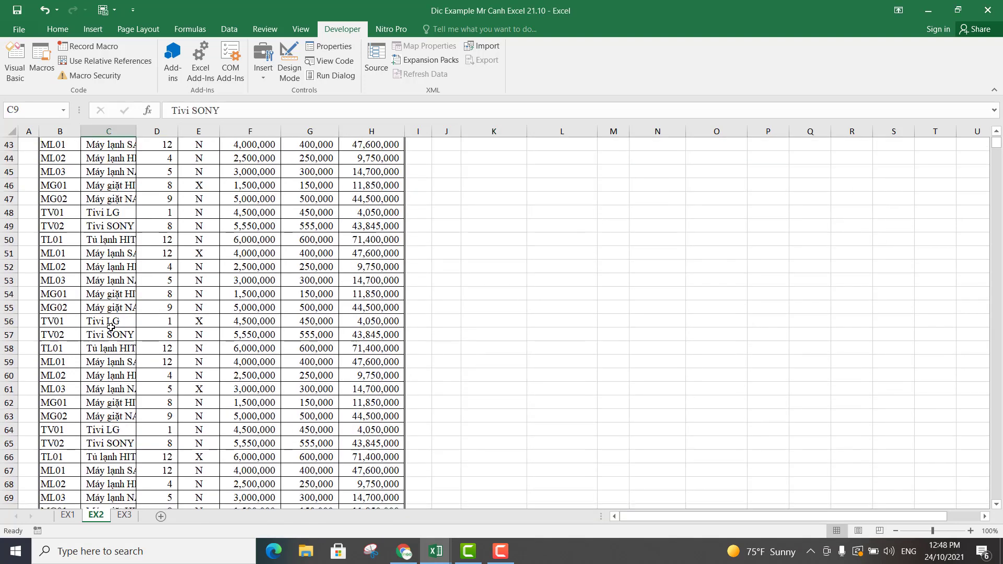
scroll(111, 327, "down", 11)
left_click(72, 442)
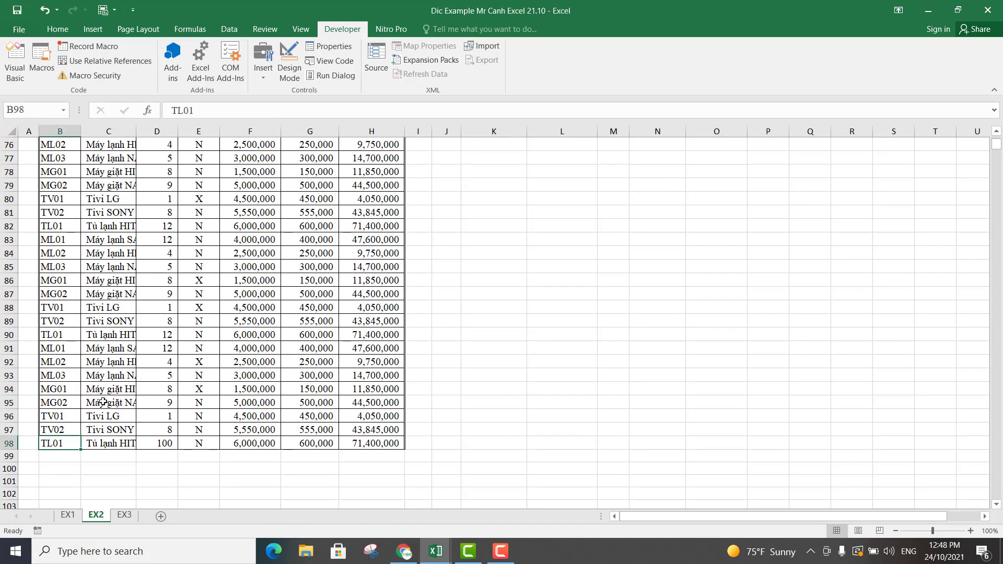
scroll(103, 401, "down", 3)
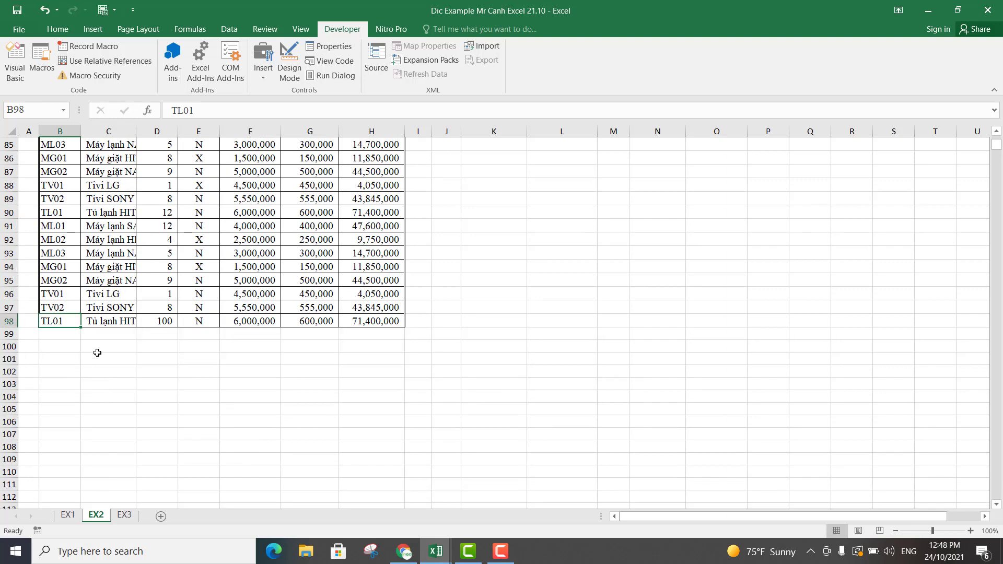
left_click(55, 334)
left_click(58, 346)
left_click(59, 371)
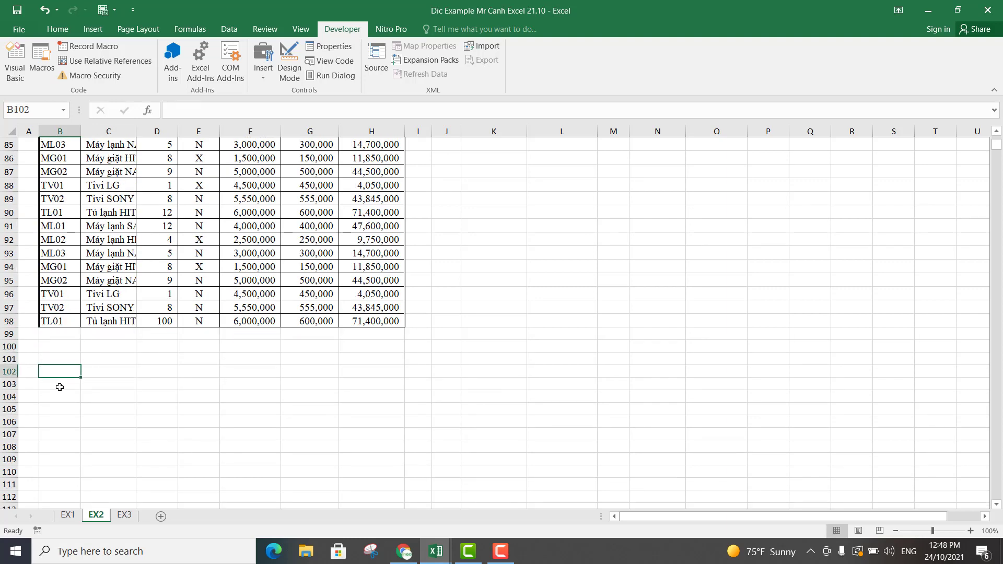
left_click(59, 387)
left_click(61, 396)
left_click(62, 371)
left_click(62, 395)
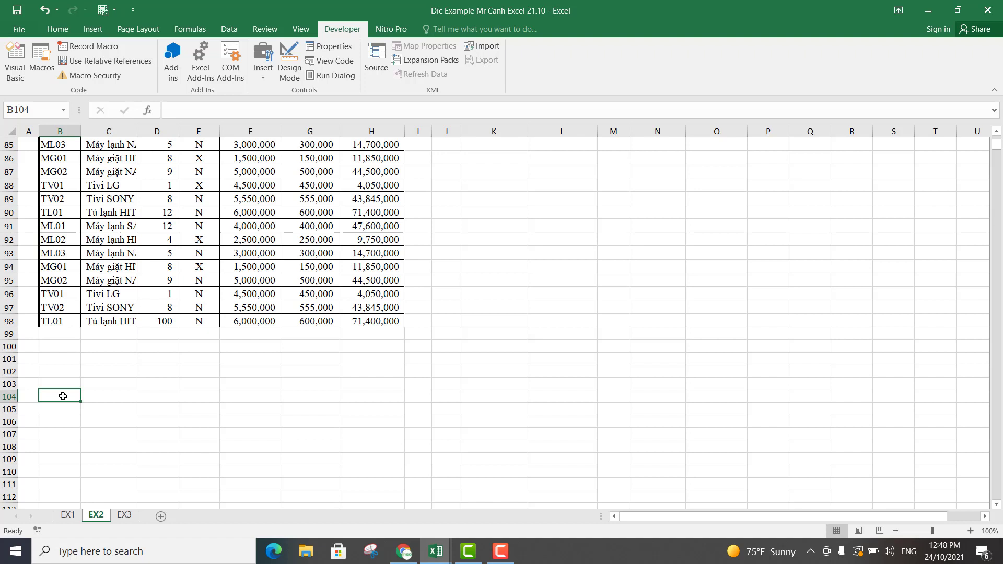
left_click(74, 360)
left_click(9, 320)
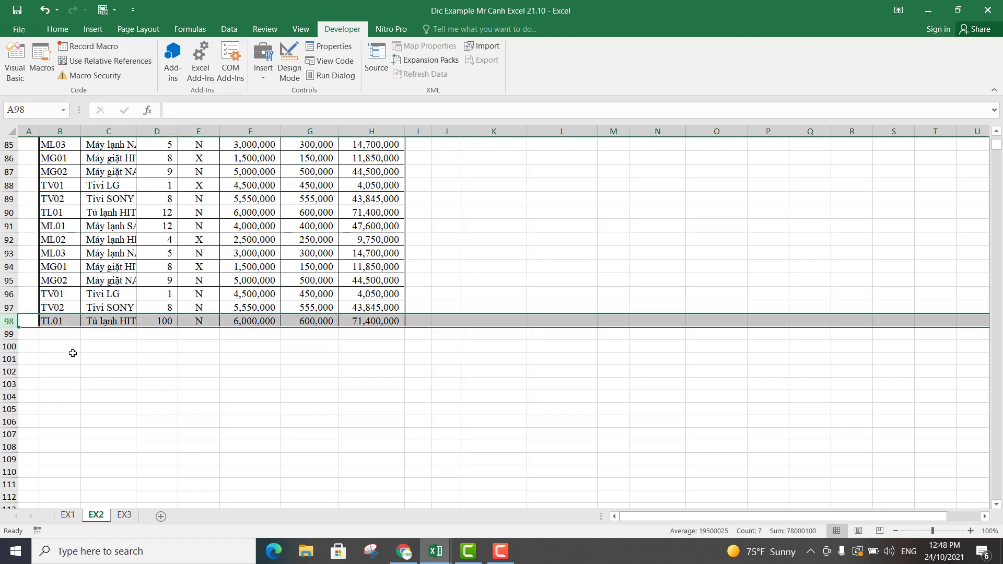
left_click_drag(52, 333, 376, 334)
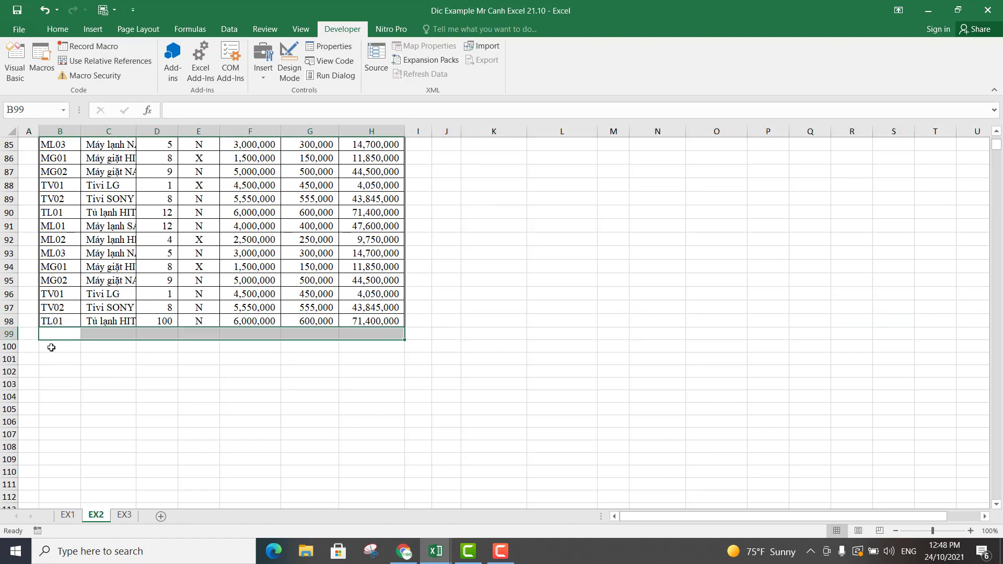
left_click_drag(51, 348, 271, 349)
left_click_drag(41, 359, 104, 360)
left_click(50, 384)
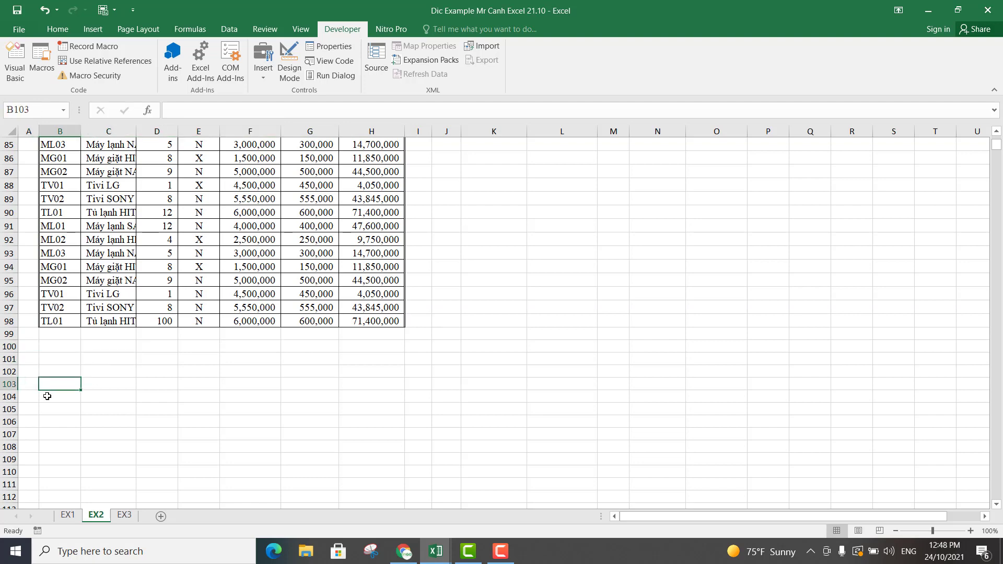
left_click(47, 421)
left_click(47, 447)
scroll(47, 441, "down", 2)
left_click(50, 441)
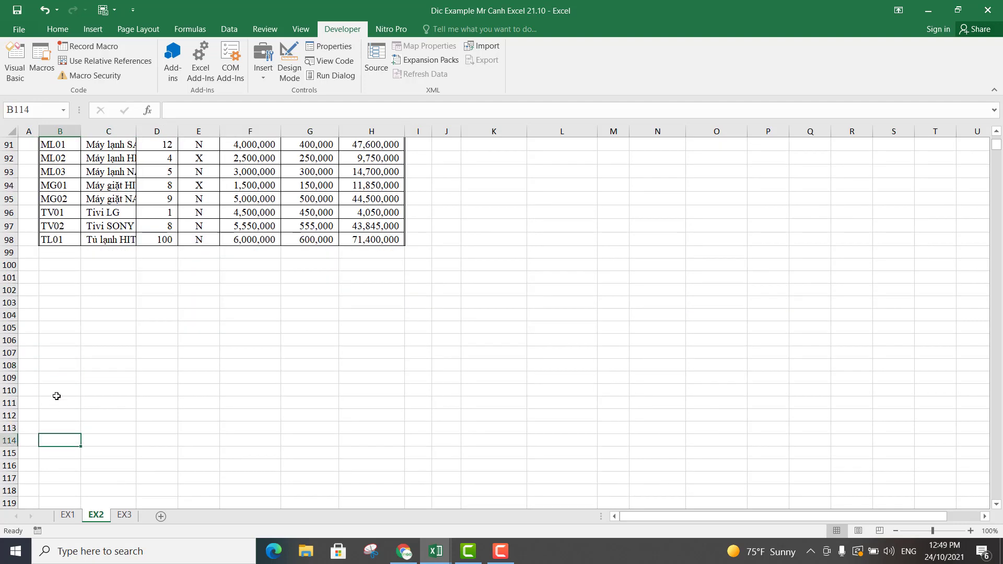
left_click(57, 396)
scroll(56, 396, "up", 8)
scroll(60, 418, "down", 4)
left_click(70, 450)
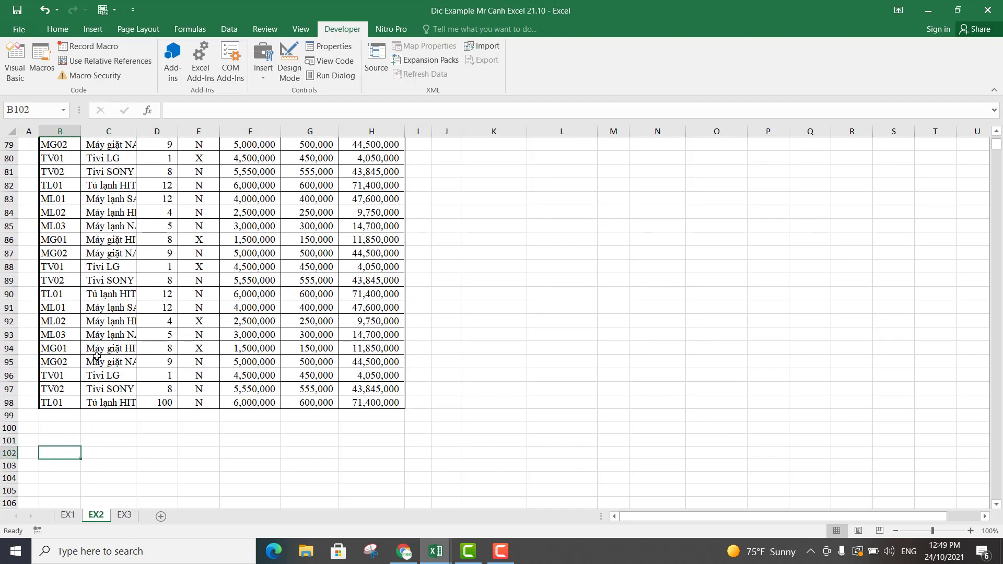
scroll(97, 356, "up", 6)
scroll(104, 361, "up", 4)
scroll(104, 360, "up", 10)
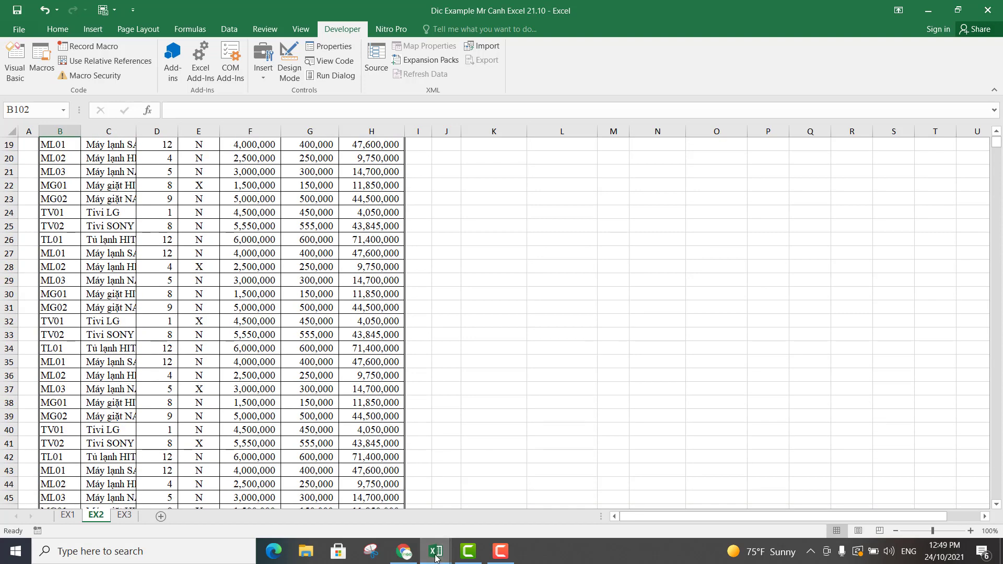
left_click(509, 501)
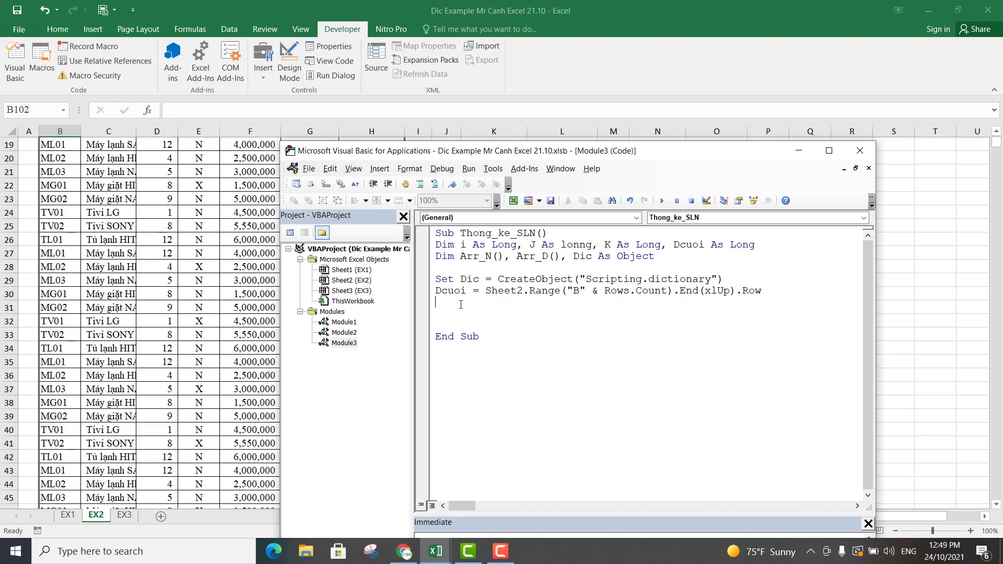
- Begin the line Arr_N = Sheet2.Range( below the Dcuoi line
type("Ar")
type("rr")
key("BackSpace")
type("_")
type("N")
type(" = she")
type("et2")
type("r")
key("BackSpace")
type(".")
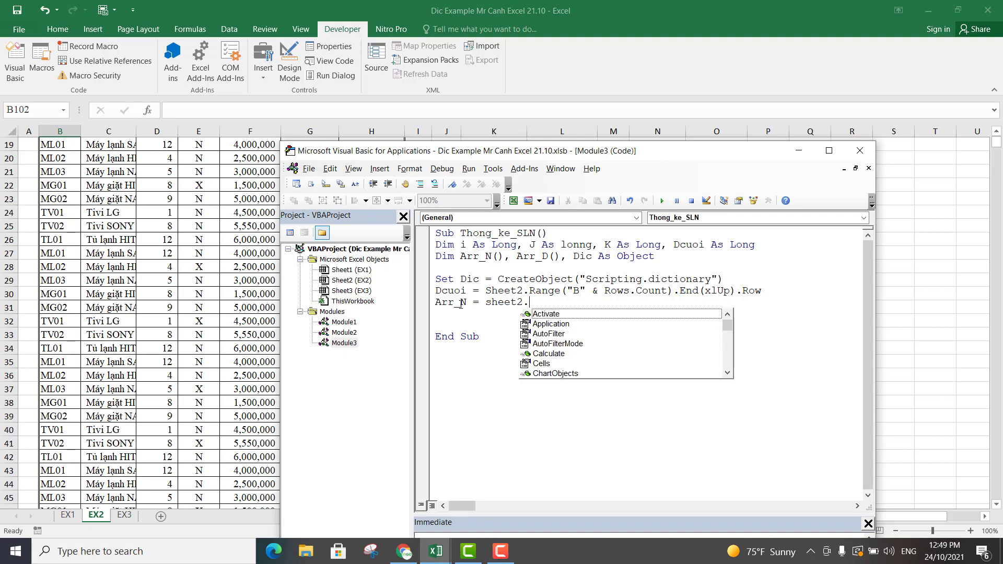
type("range(")
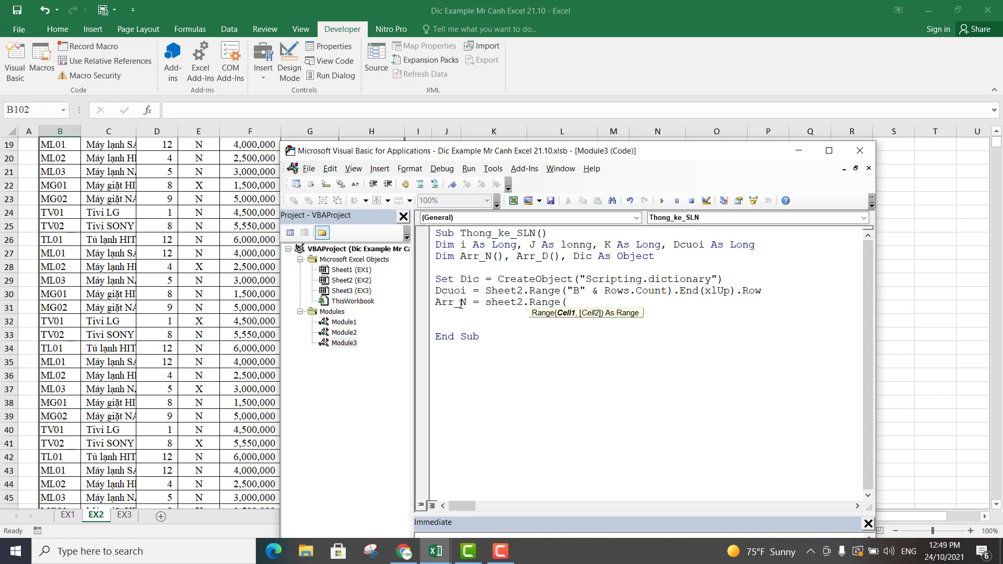
- Check the table starts at B3 and ends at column H, then complete Arr_N = Sheet2.Range("B3:H" & Dcuoi)
left_click(214, 255)
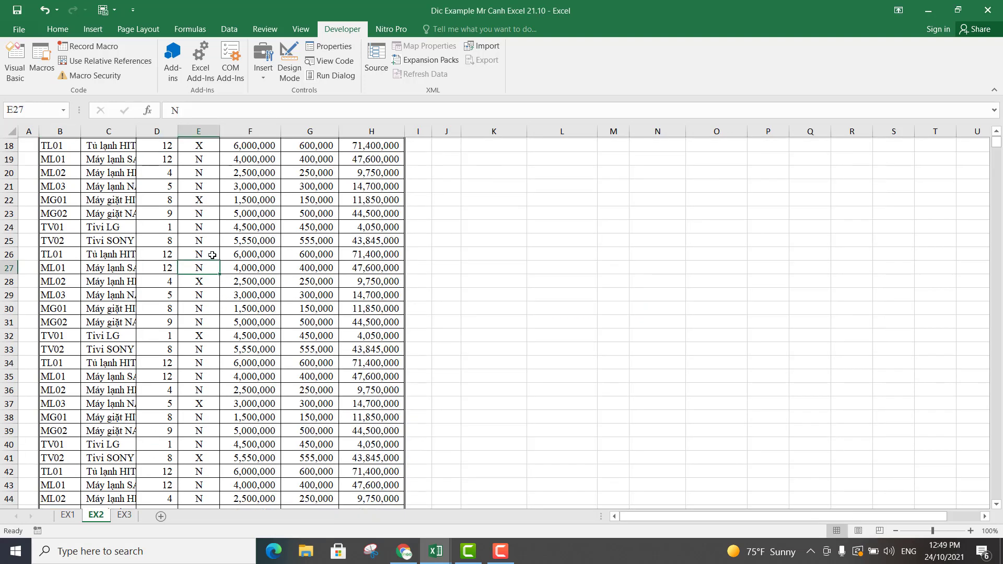
scroll(212, 255, "up", 6)
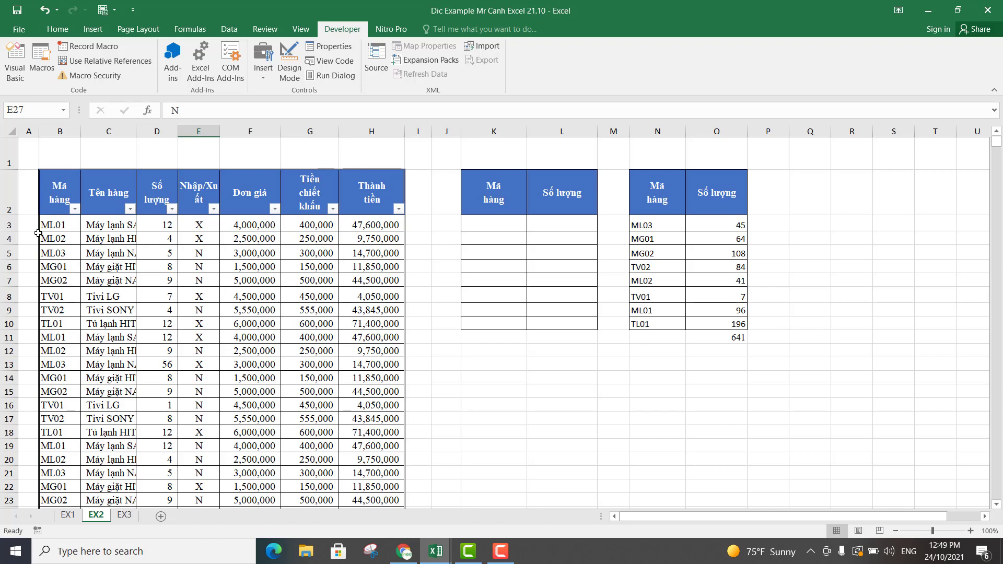
left_click(9, 225)
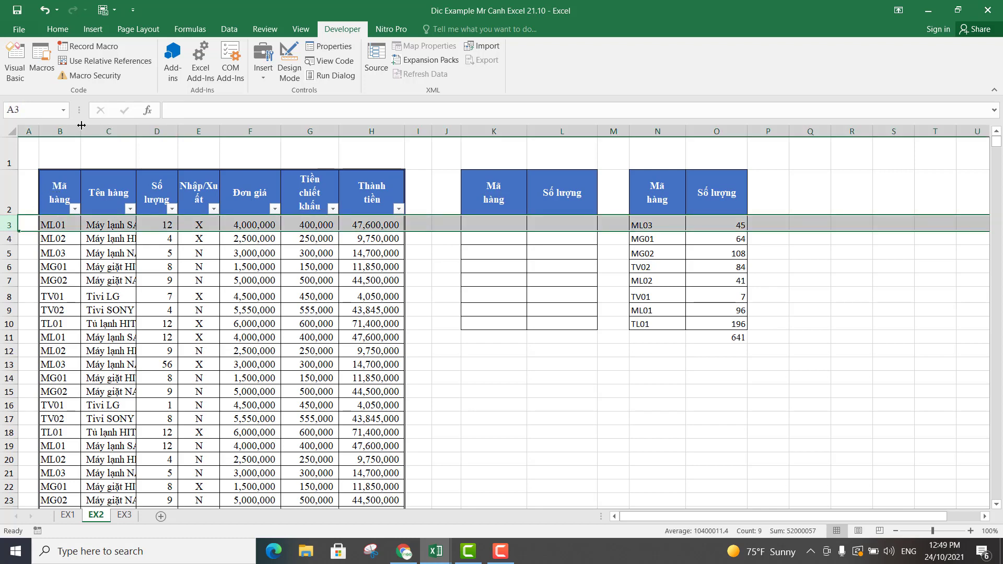
left_click(58, 131)
left_click(61, 224)
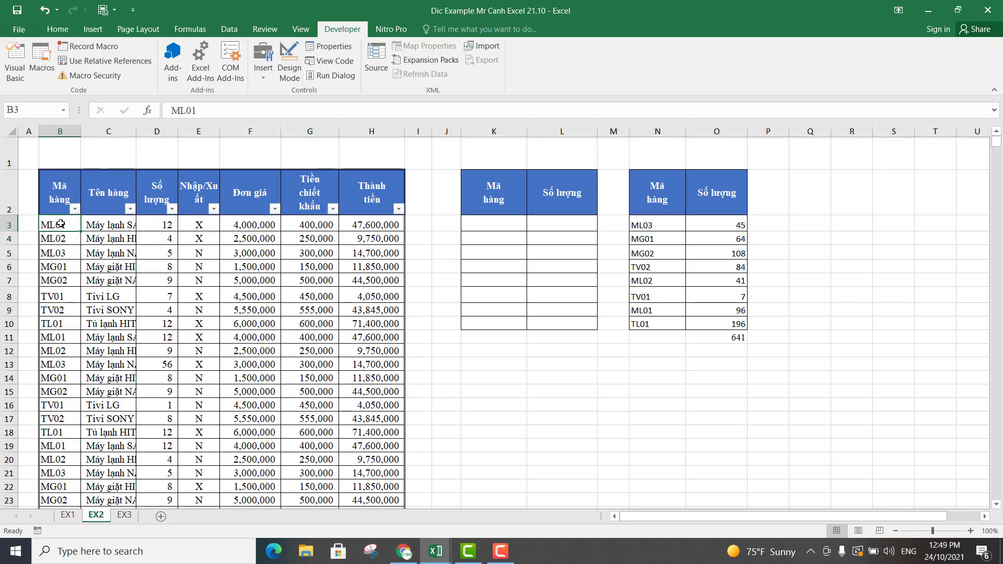
left_click(373, 131)
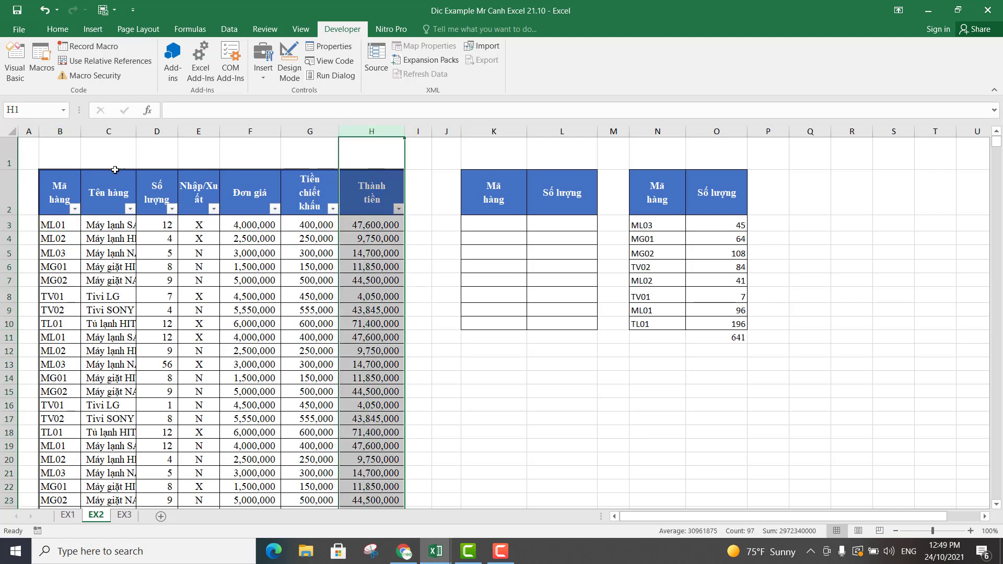
left_click(424, 555)
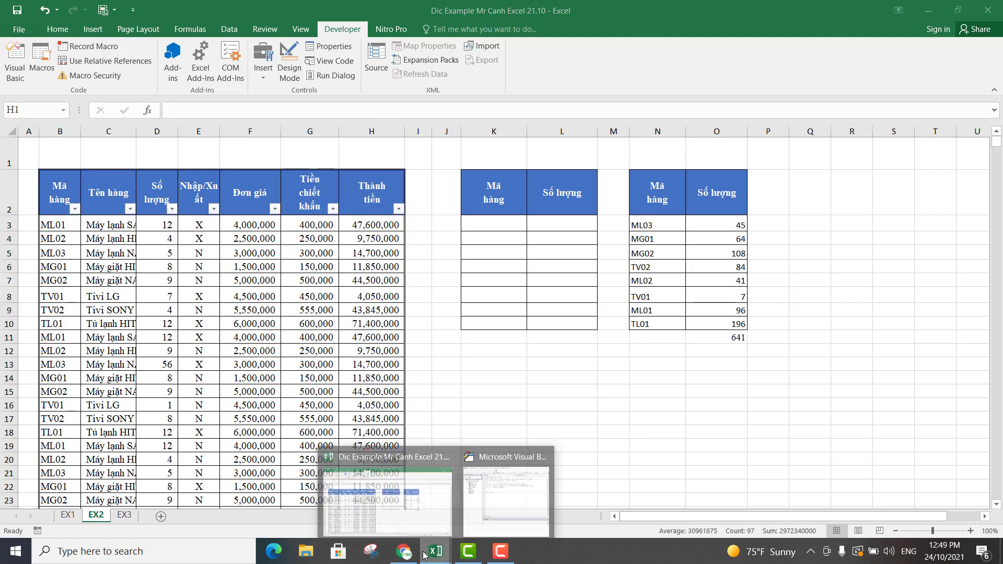
left_click(505, 496)
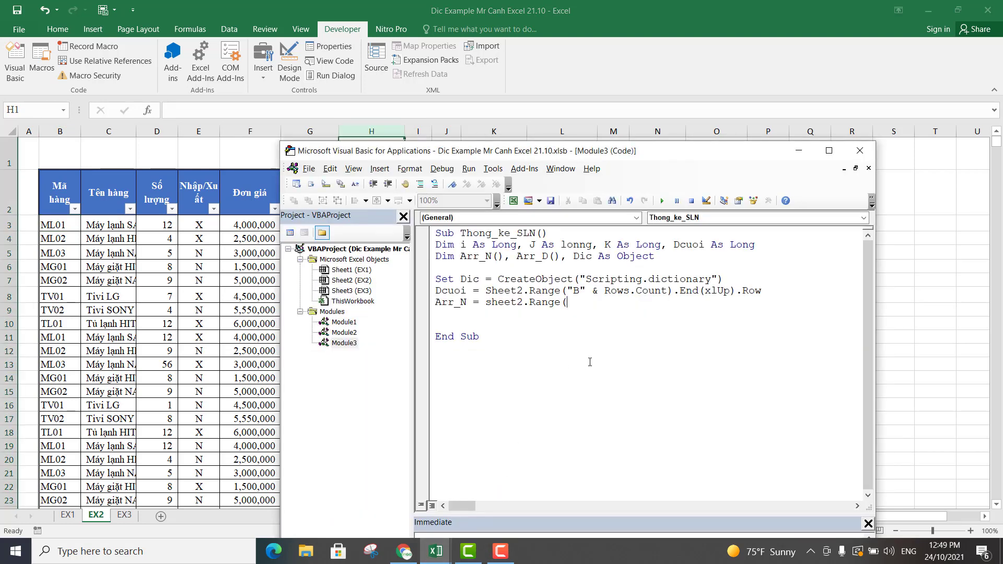
type("\"B")
type("3:H")
type("\" & Dc")
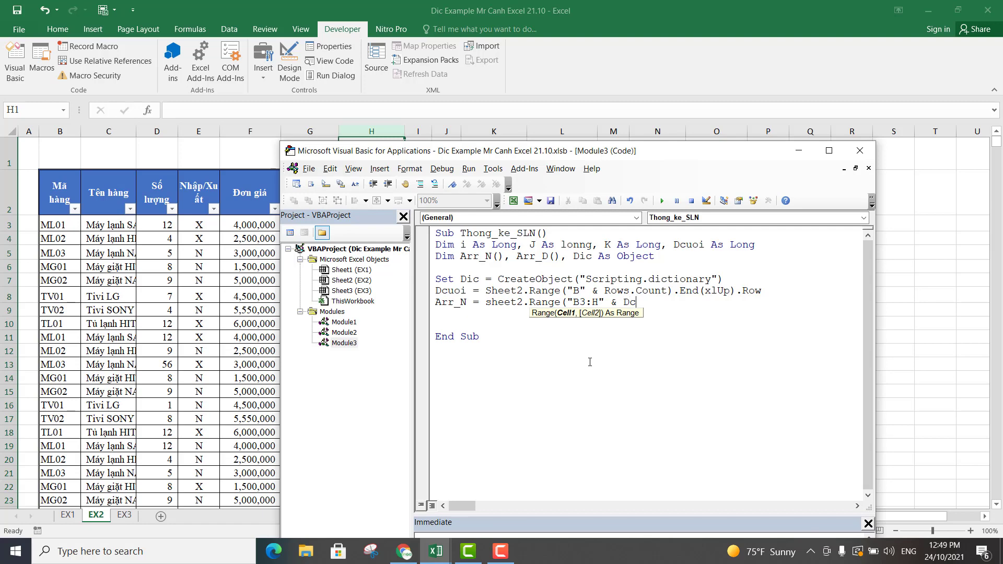
type("uoi)")
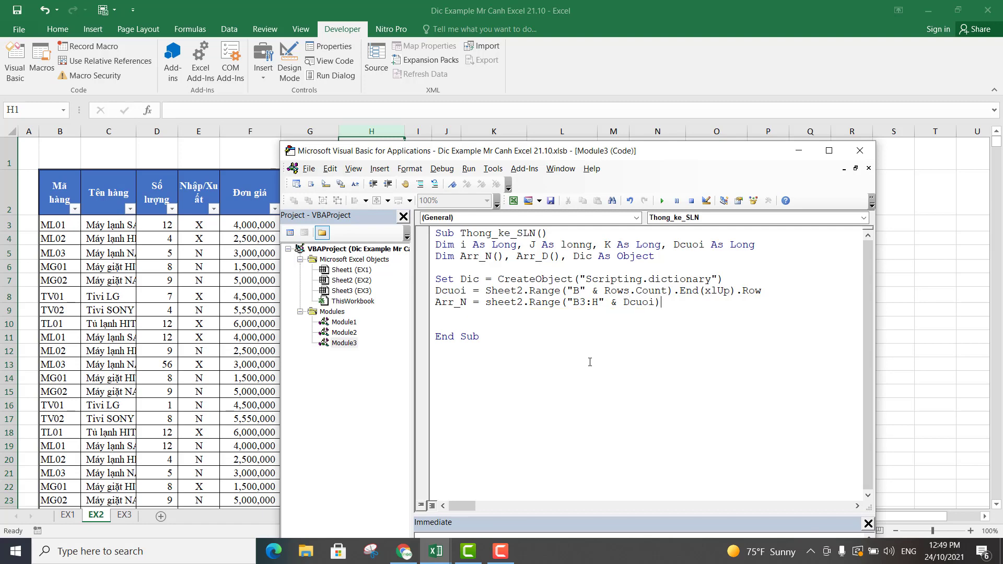
key("Return")
- Confirm on the worksheet that the data ends at row 98, then return to the VBA editor
left_click(142, 265)
scroll(142, 265, "down", 9)
scroll(147, 276, "up", 5)
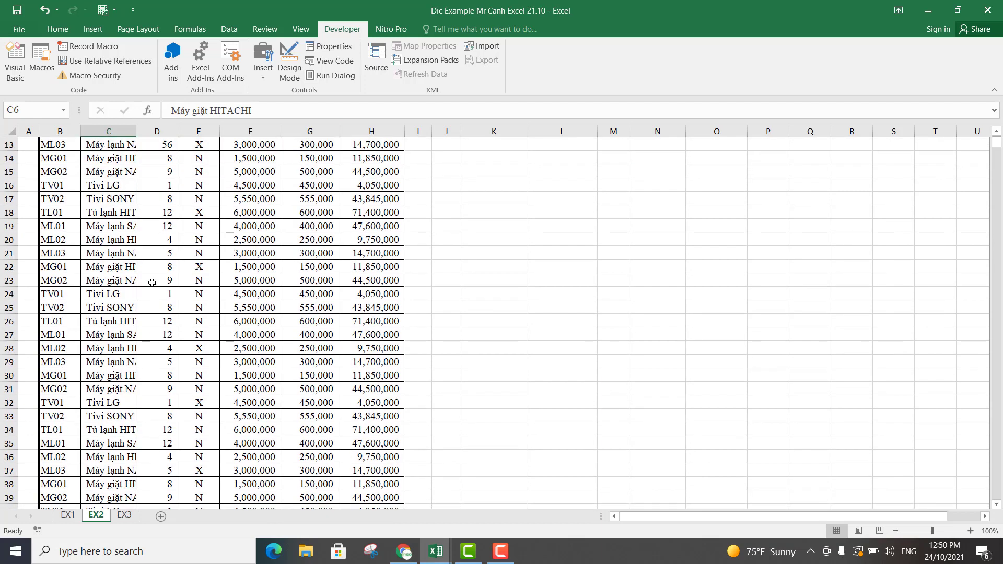
scroll(147, 276, "up", 4)
left_click(53, 225)
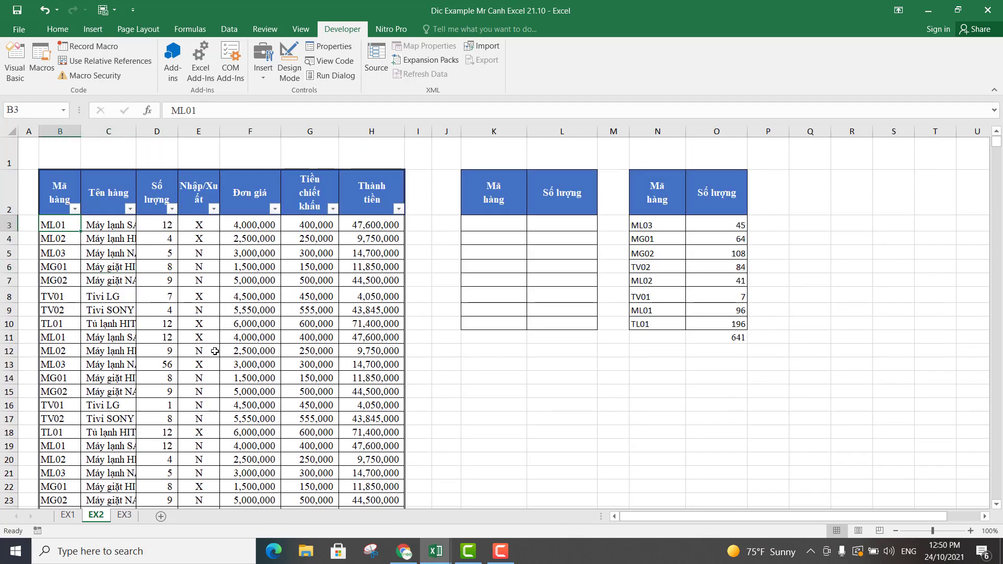
scroll(215, 350, "down", 19)
scroll(308, 382, "down", 6)
scroll(308, 382, "down", 7)
scroll(311, 377, "up", 4)
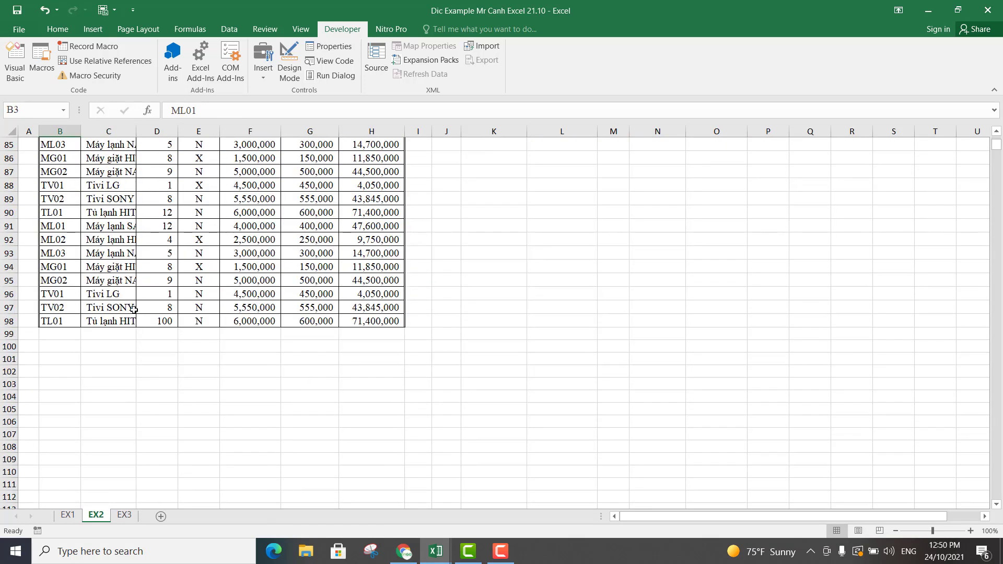
left_click(10, 321)
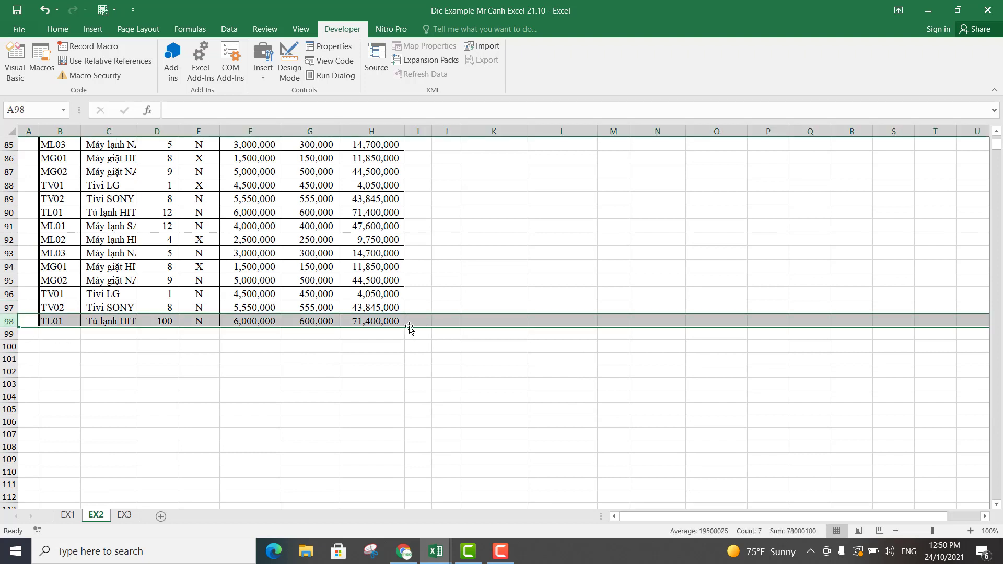
left_click(384, 320)
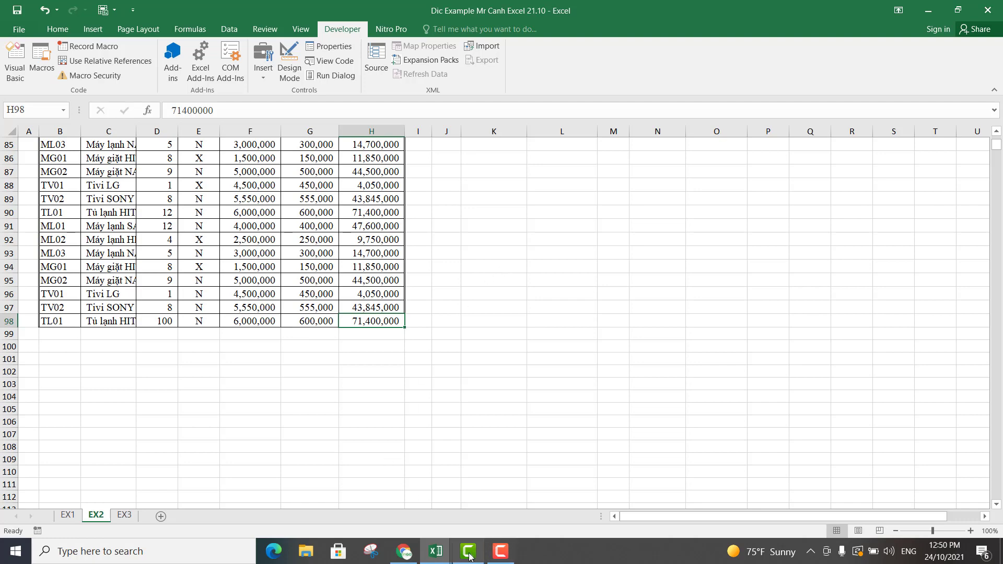
left_click(499, 496)
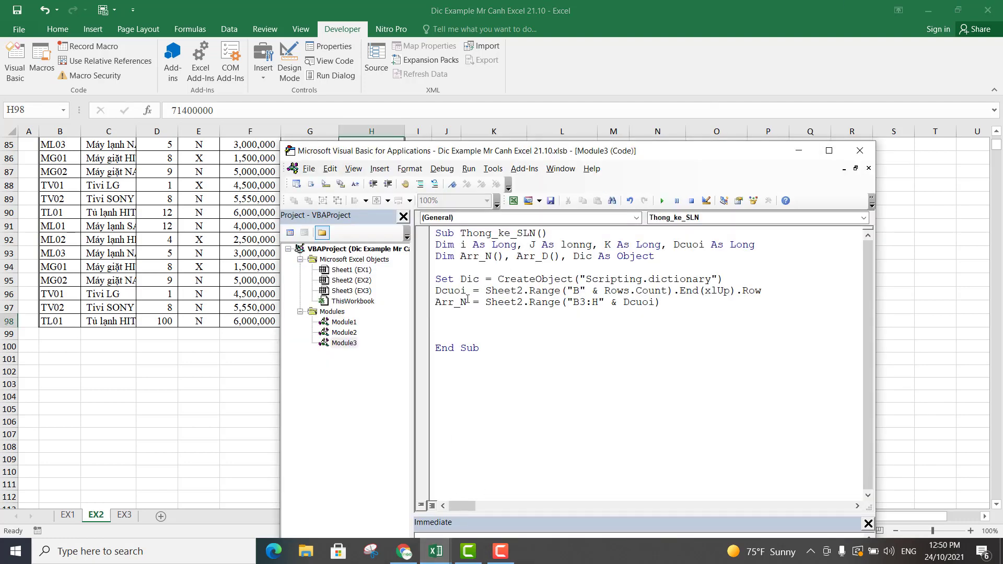
- Add ReDim Arr_D(1 To UBound(Arr_N, 1), 1 To 2) on the line below Arr_N
left_click(455, 312)
left_click_drag(623, 302, 657, 302)
left_click(475, 320)
type("Redim")
type(" Arr_")
type("D")
type("(1 ")
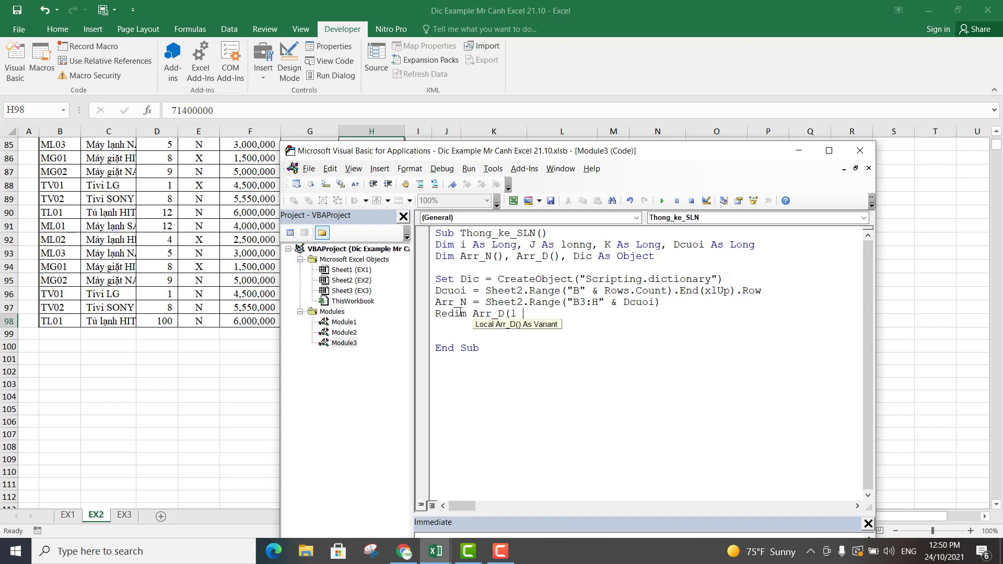
type("to ubou")
type("nd(")
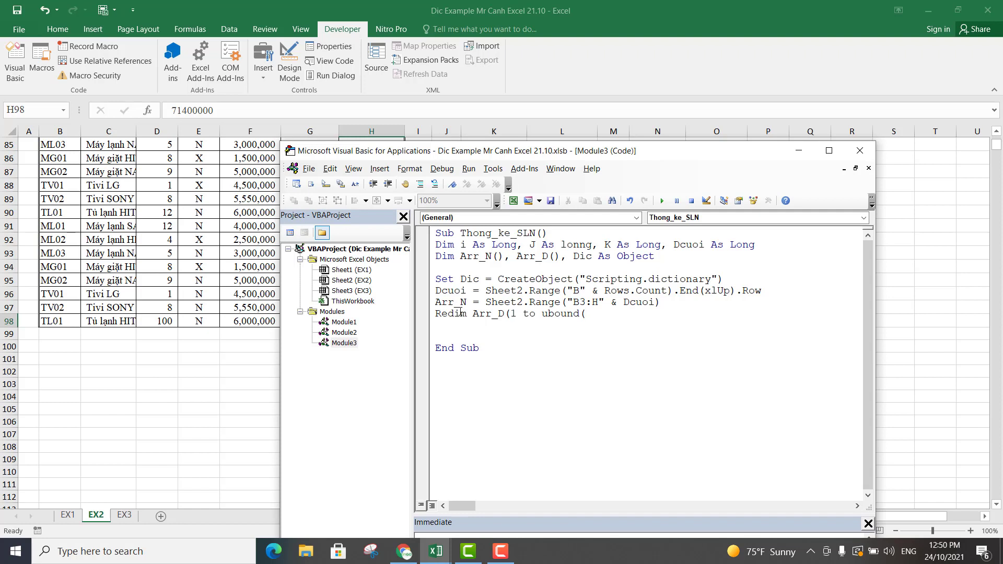
type("Arr_")
type("N,1),")
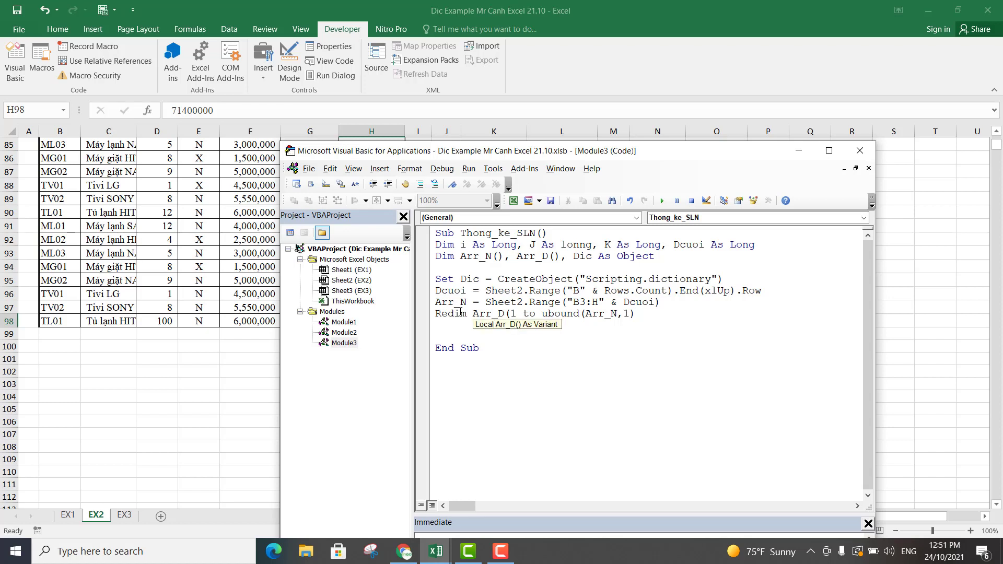
type("1")
type(" to 2")
type(")")
key("Return")
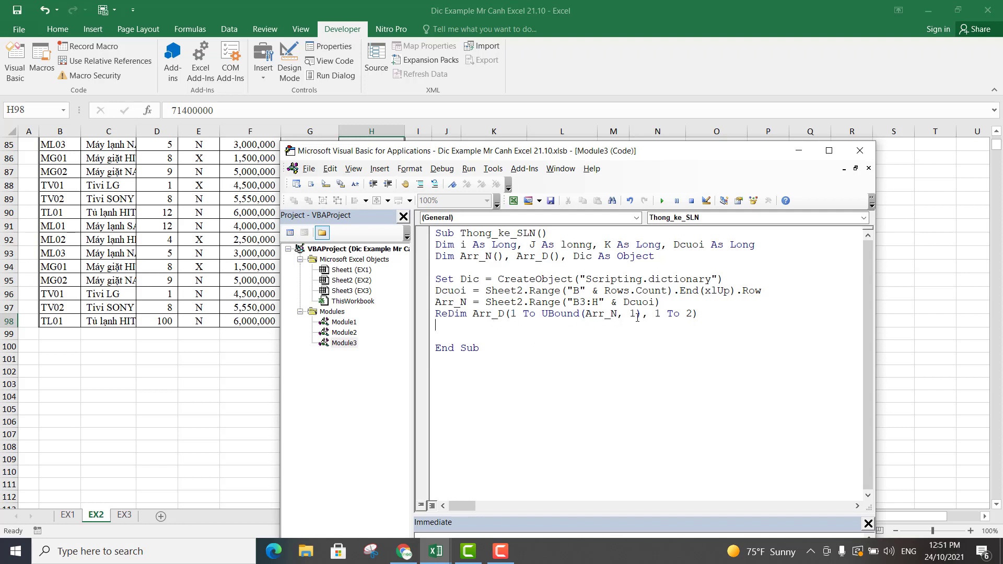
left_click_drag(641, 315, 510, 314)
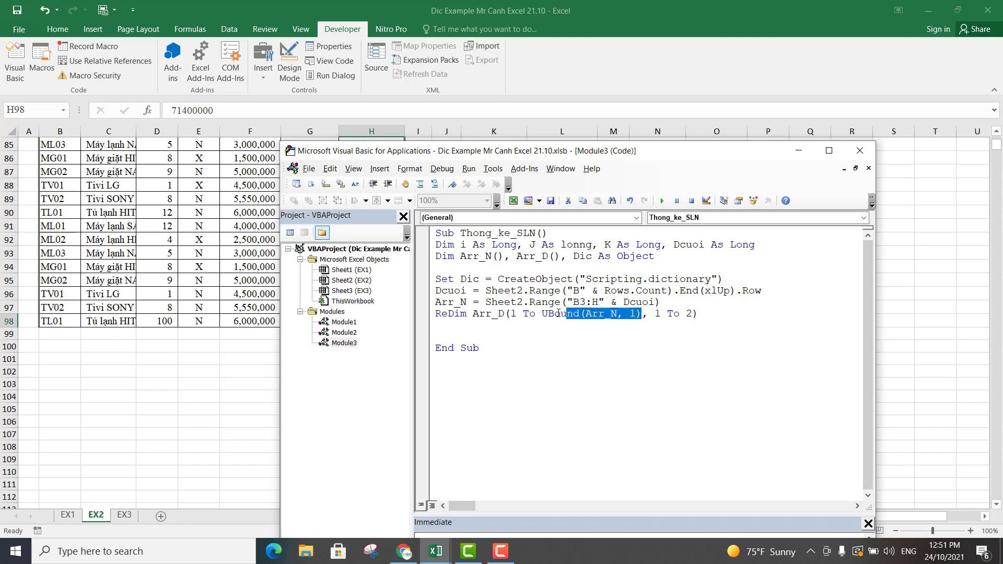
left_click(514, 315)
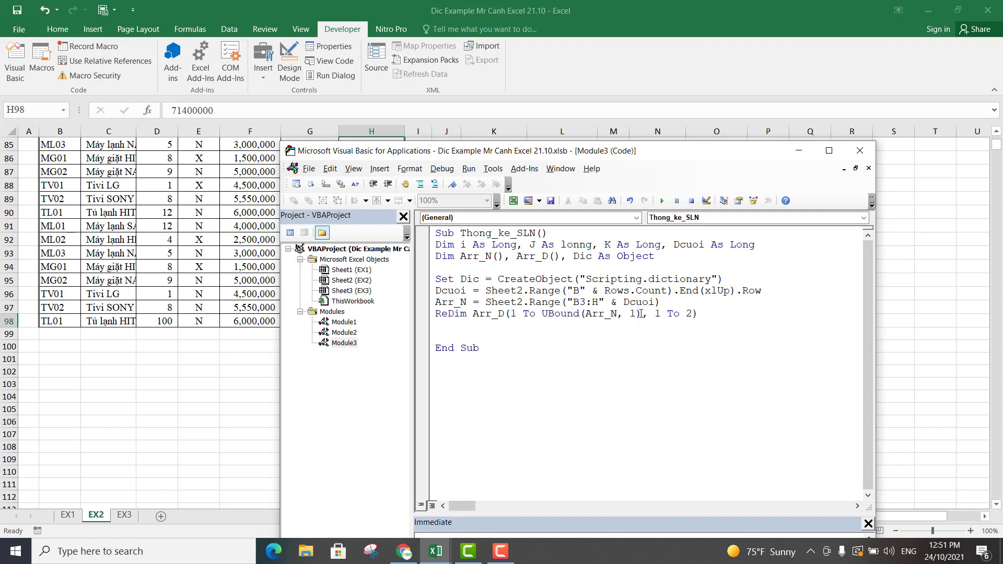
left_click_drag(642, 317, 511, 316)
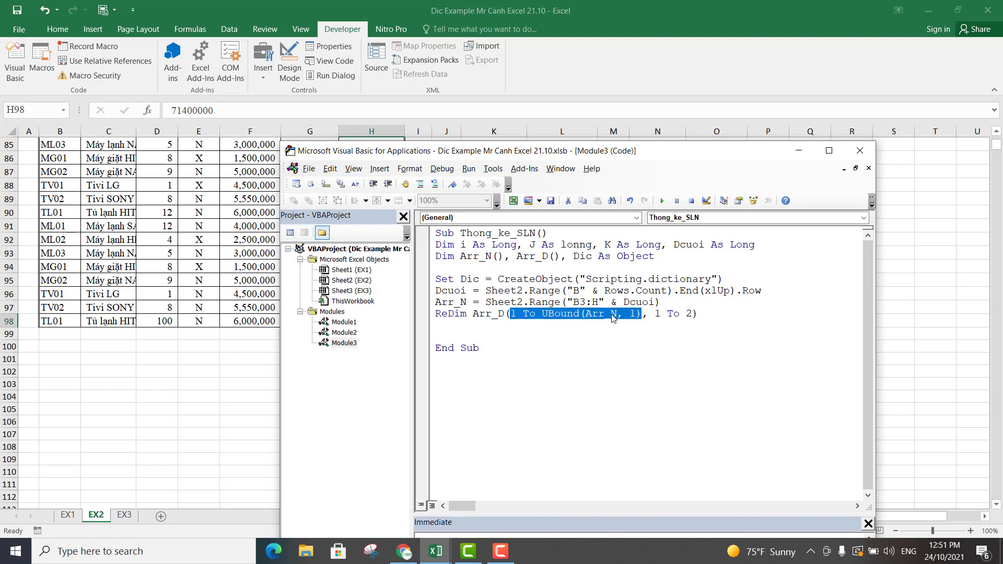
left_click(650, 315)
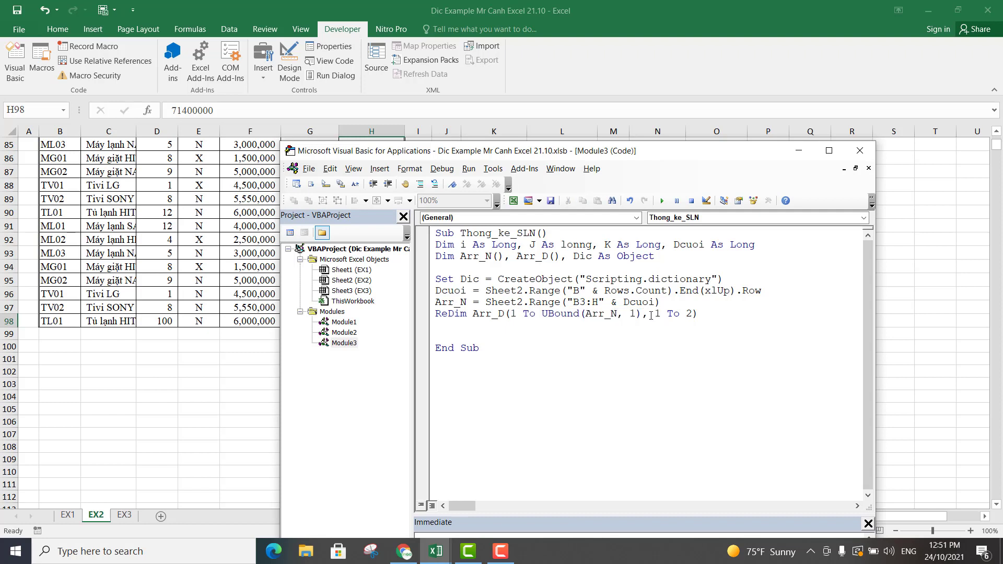
left_click_drag(650, 315, 693, 315)
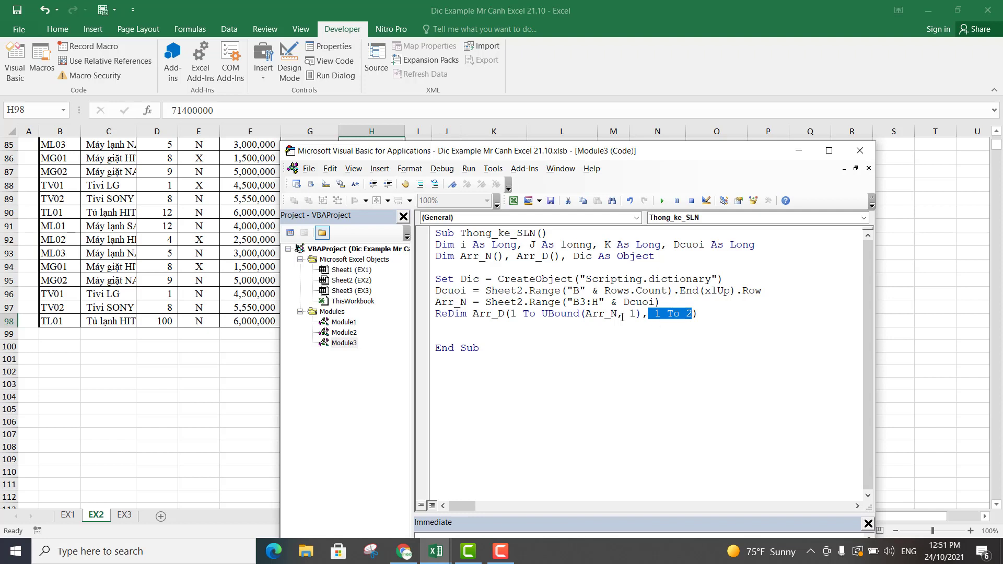
left_click(466, 327)
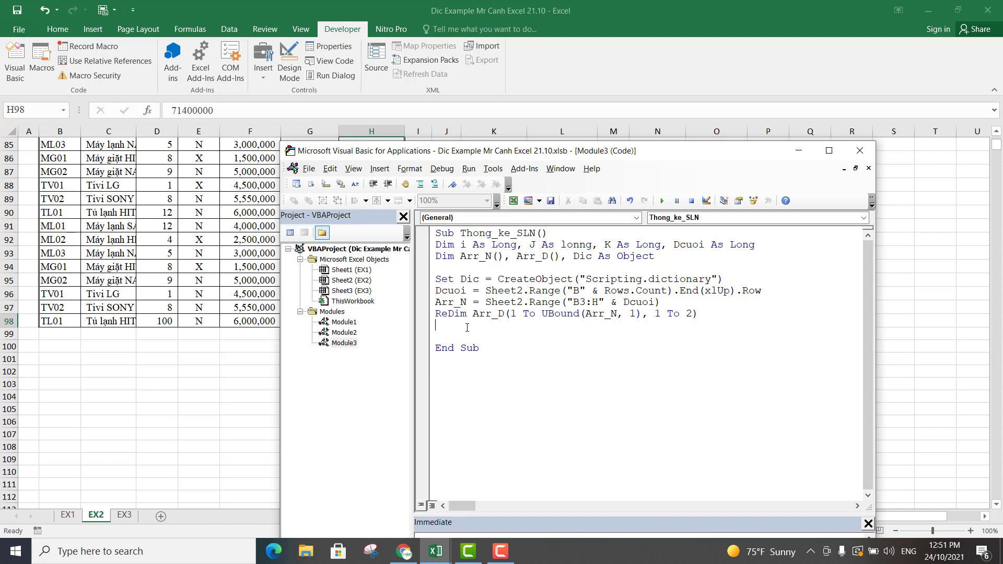
- Add K = 0 and a For i = 1 To UBound(Arr_N, 1) … Next loop
type("K ")
type("= 0")
key("Return")
key("Return")
type("For i ")
type("= ")
type("1 to u")
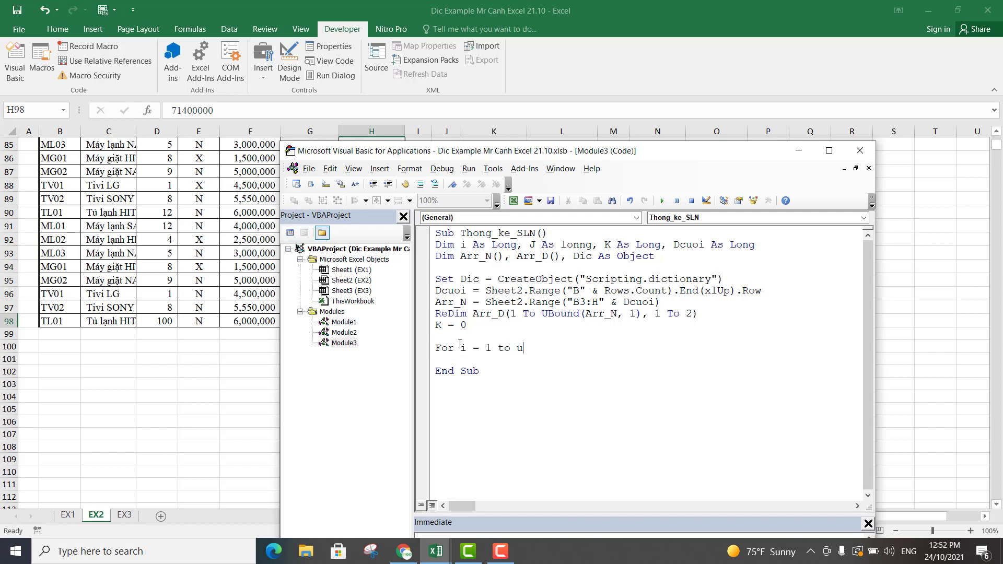
type("bound(")
type("Arr_")
type("N,")
type("1")
key("Return")
key("Return")
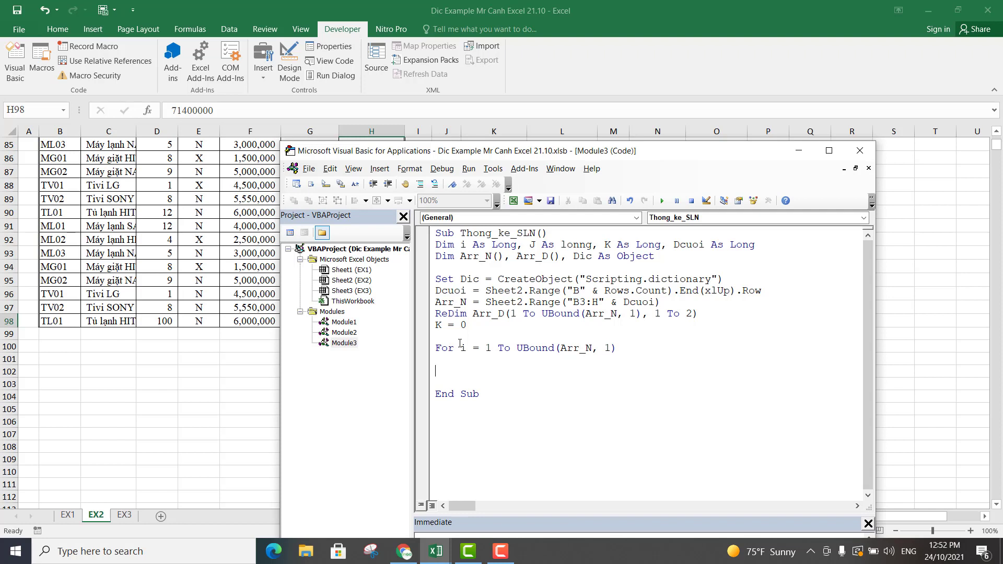
type("Next")
- Begin an indented If Arr_N( test inside the loop, then switch to the worksheet
left_click(461, 359)
double_click(487, 348)
left_click_drag(555, 348, 618, 348)
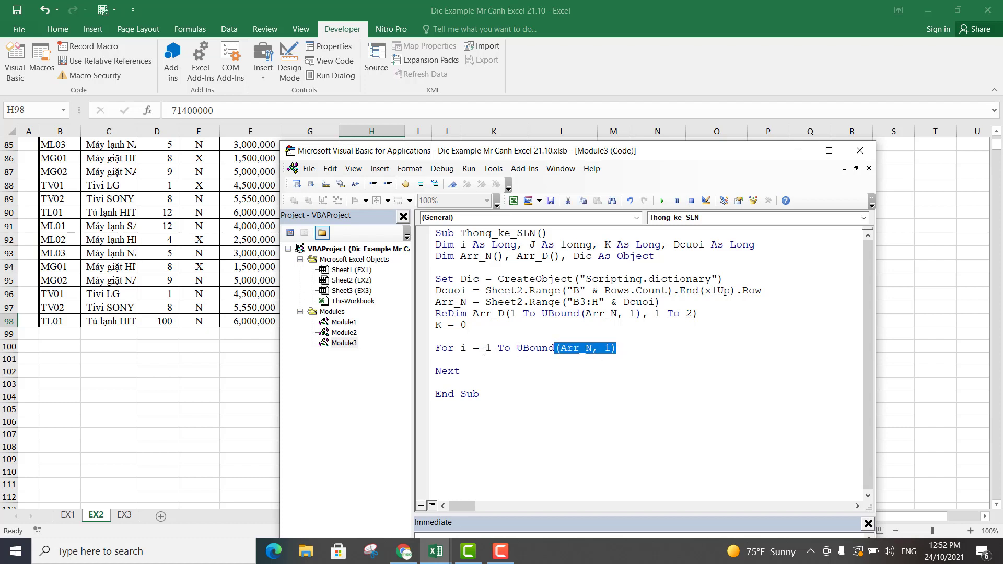
left_click_drag(485, 348, 619, 349)
left_click(499, 363)
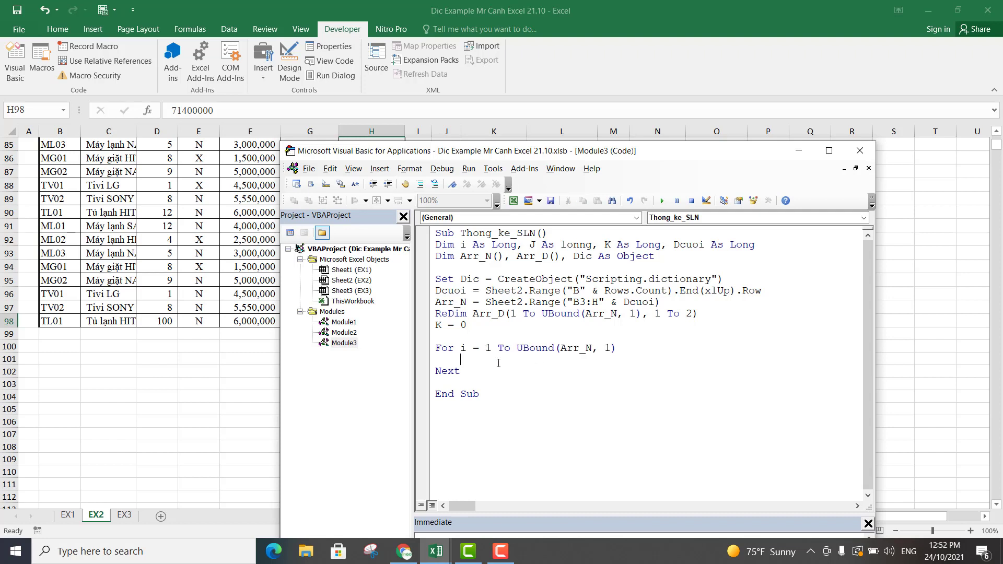
key("Return")
key("Tab")
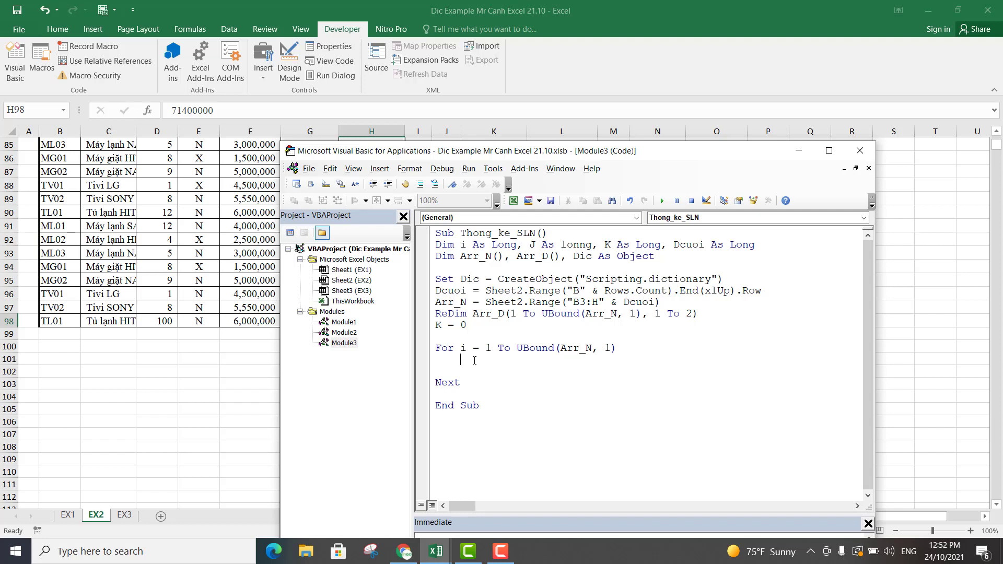
type("i")
type("f Ar")
type("r_")
type("N")
type("(")
left_click(984, 346)
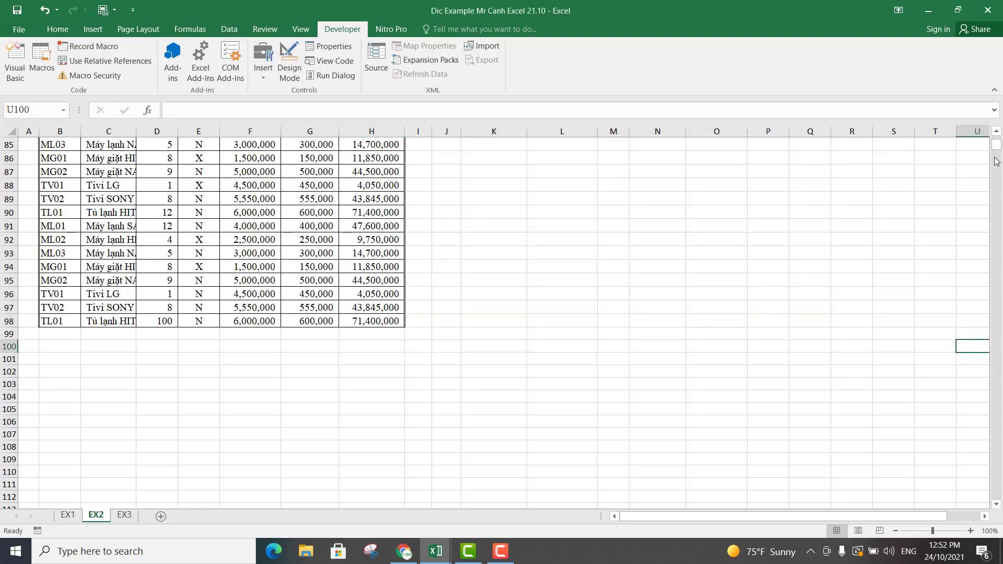
- Select cell E1 on the worksheet and return to the code editor
left_click_drag(997, 147, 998, 118)
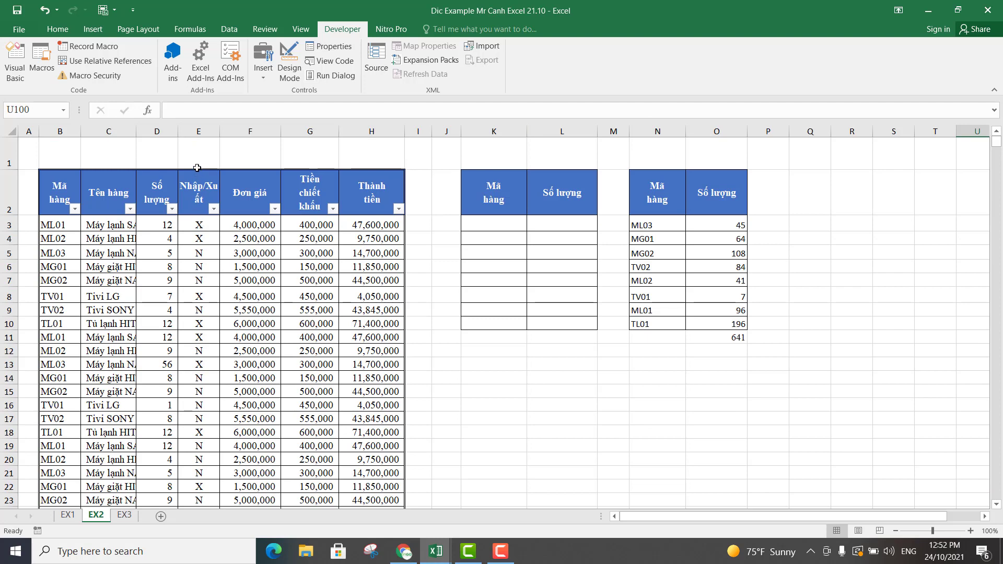
left_click(201, 161)
mouse_move(436, 550)
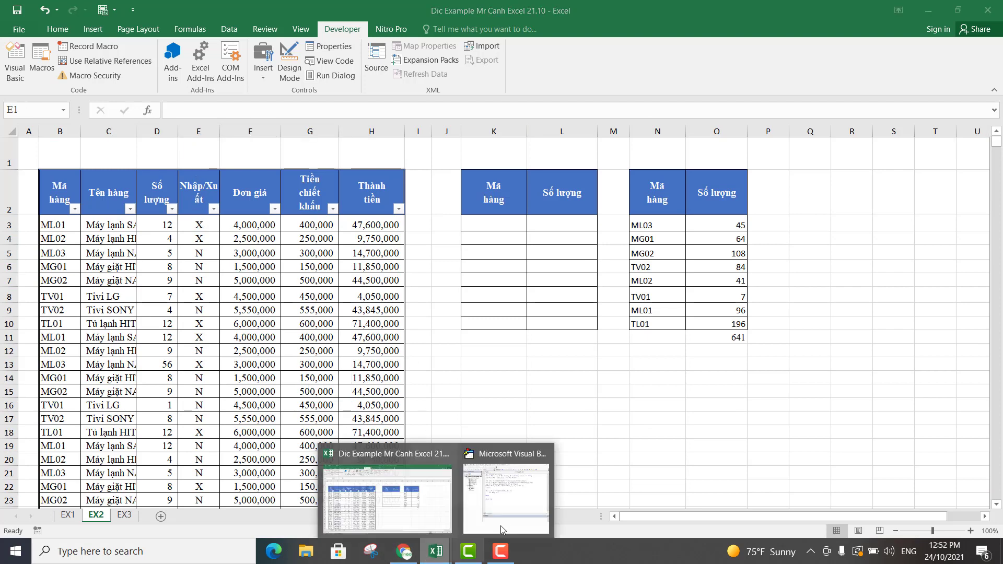
left_click(504, 517)
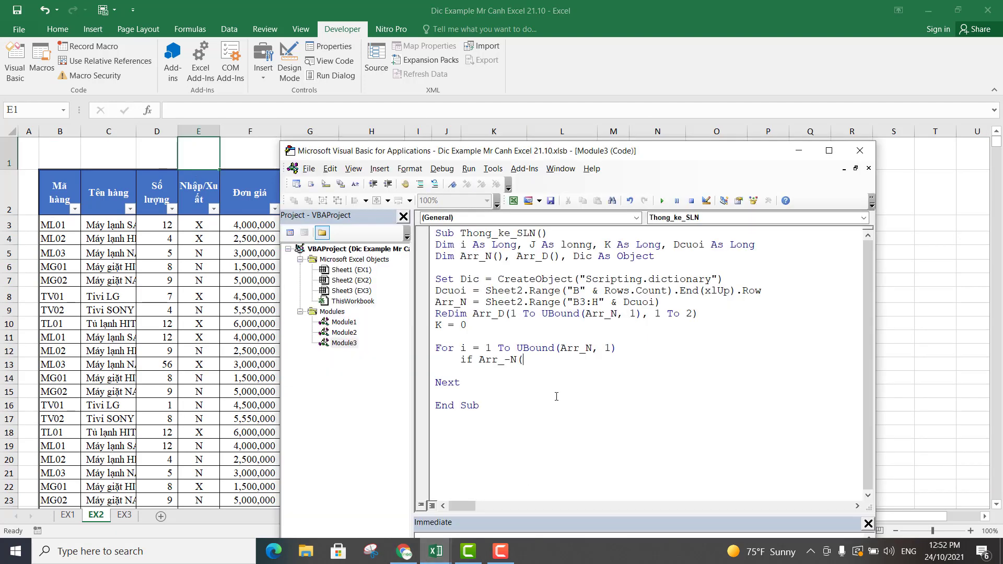
- Complete If Arr_N(i, 4) = "N" Then with its End If and an empty body line
key("BackSpace")
key("BackSpace")
key("BackSpace")
type("N")
type("(i,")
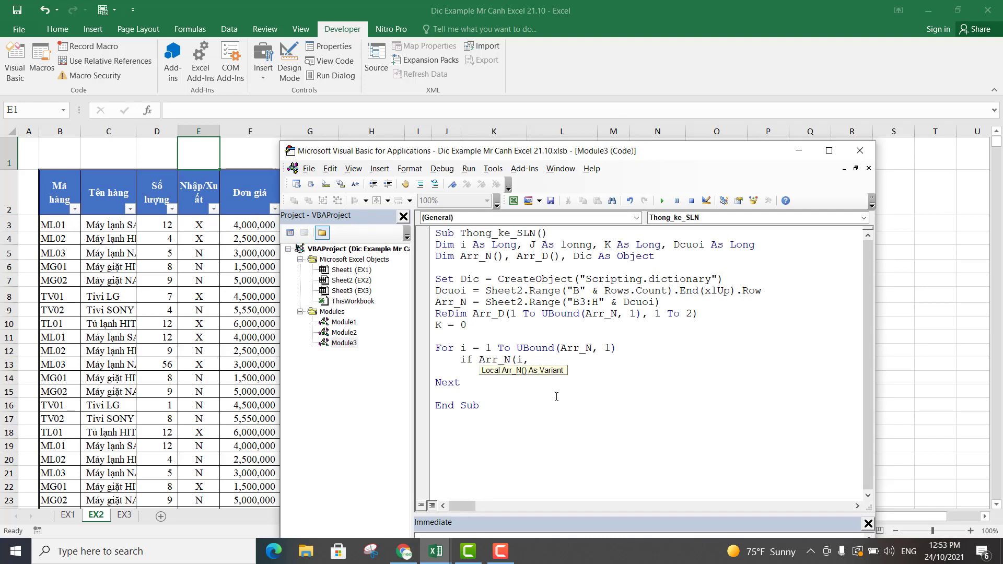
type("4)")
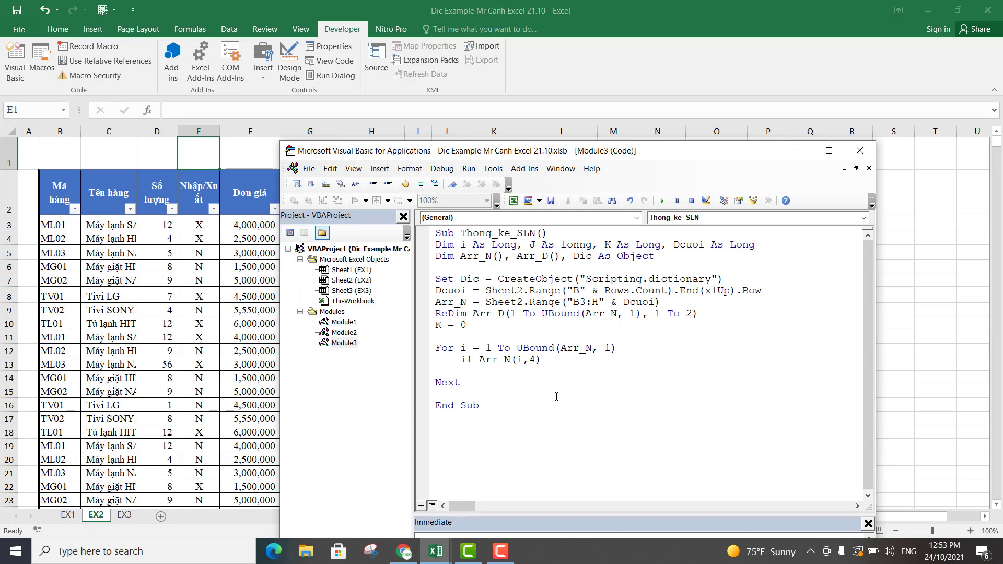
type("=")
type(" \"N")
type("\" Then")
key("Return")
key("Return")
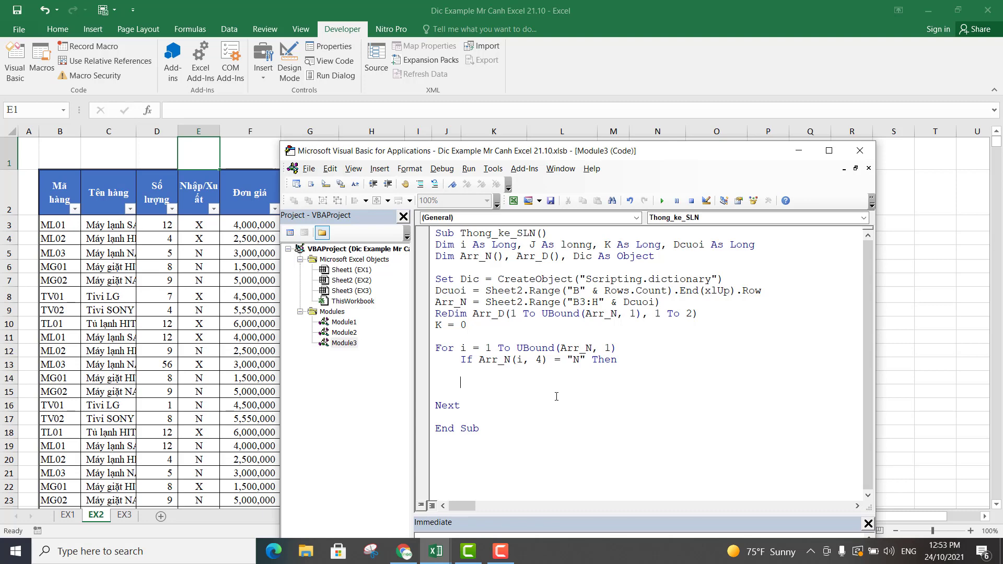
type("End if")
left_click(632, 360)
key("Return")
key("Return")
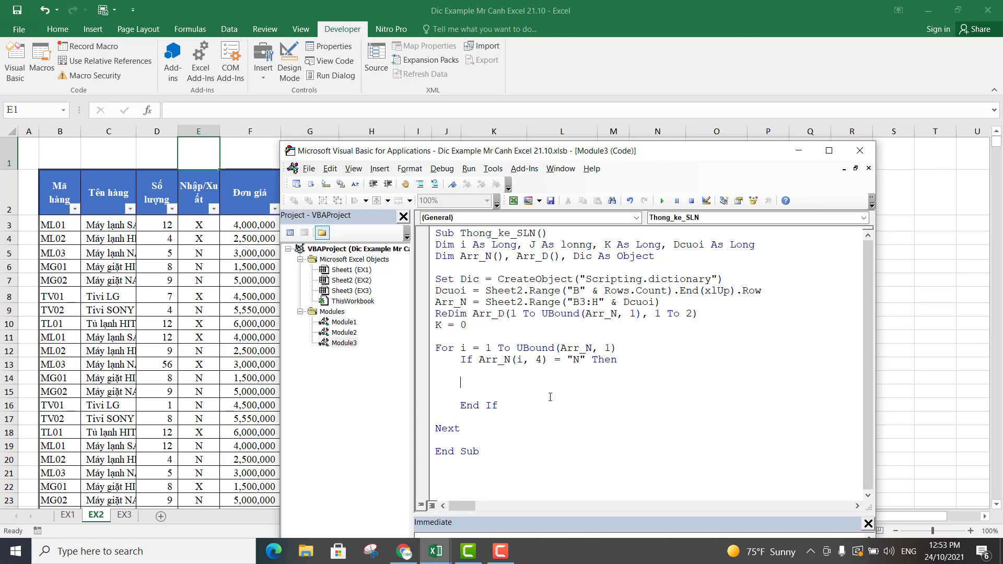
left_click(500, 370)
- Write If Not Dic.Exists(Arr_N(i, 1)) Then with its End If inside the "N" block
type("If not ")
type("Dic.")
type("Exi")
type("sts")
type("(")
type("Arr_")
type("N(i")
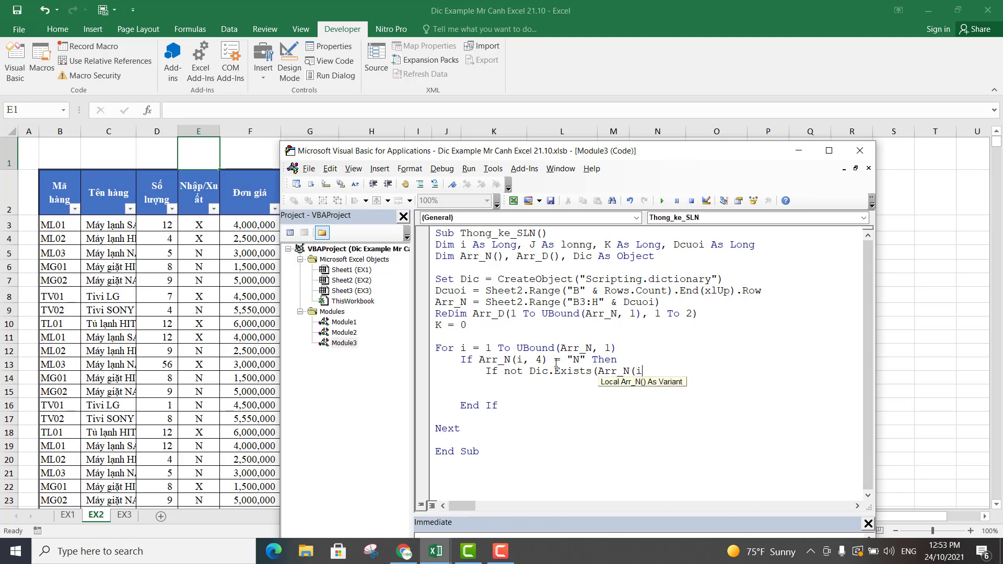
type(",1)")
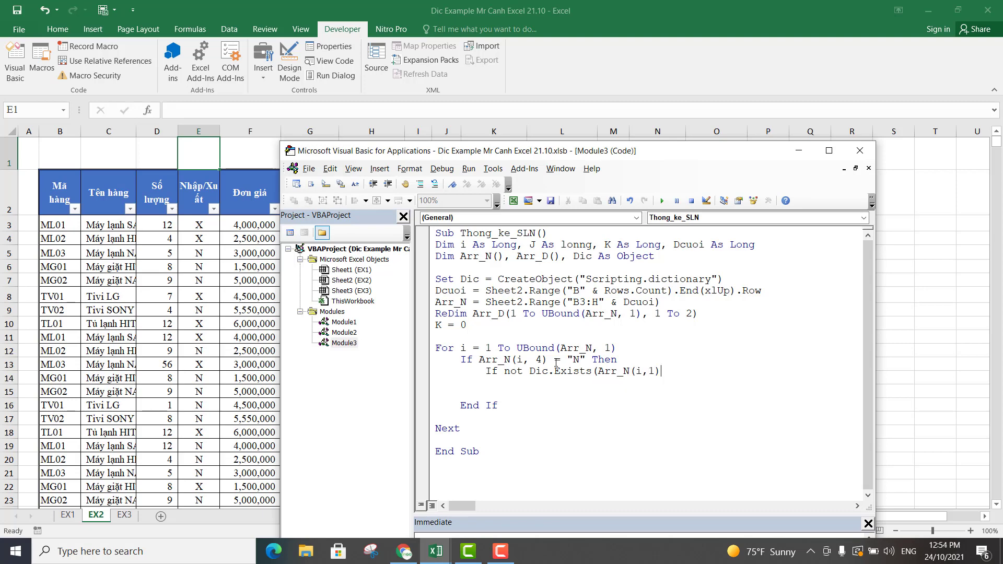
type(") then")
key("Return")
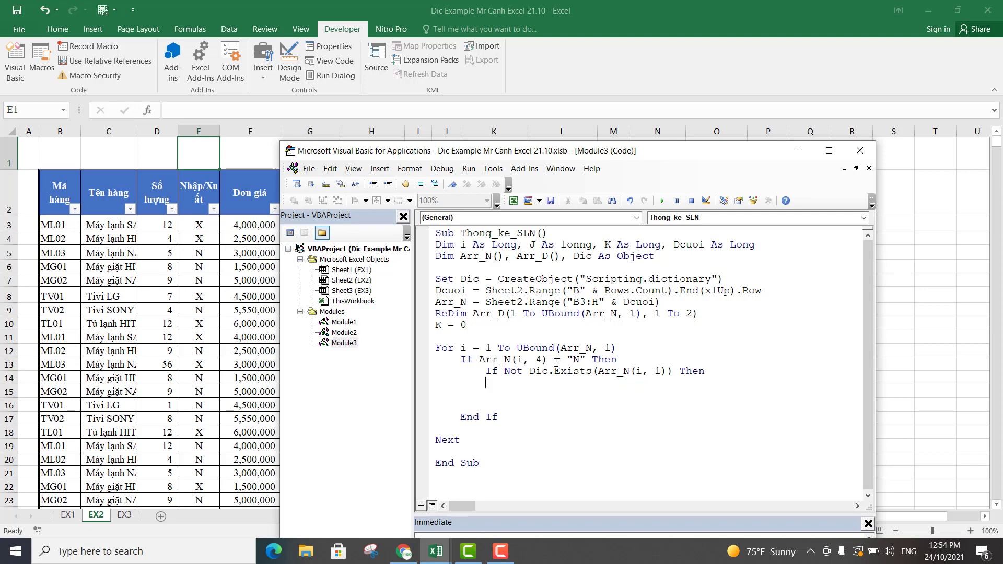
key("Return")
type("End i")
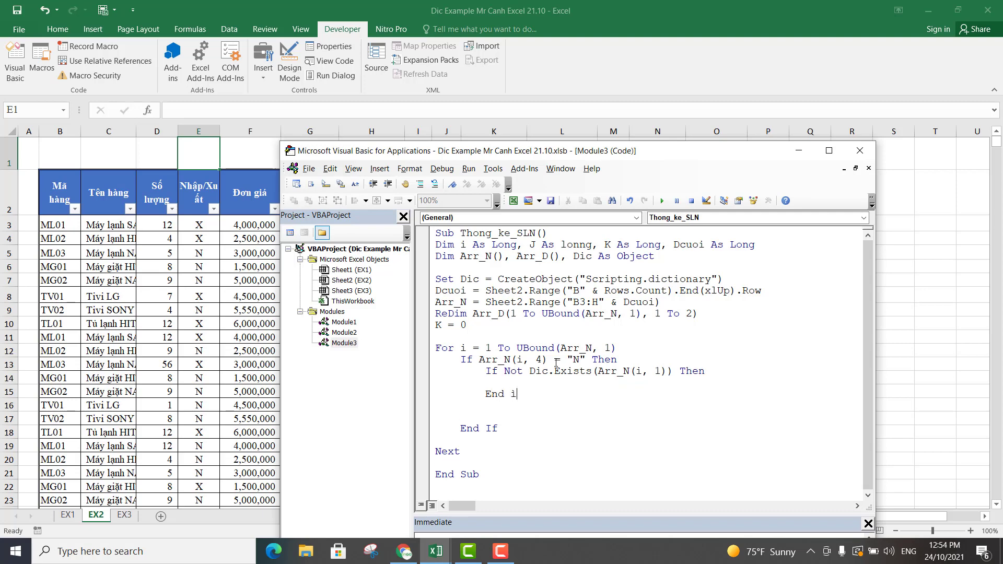
type("f")
key("Return")
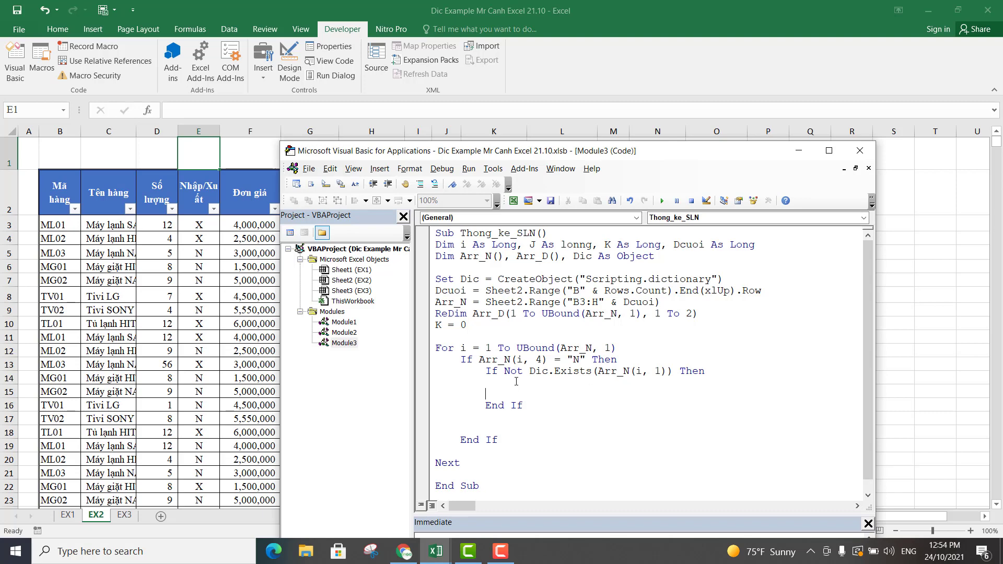
left_click(515, 379)
left_click_drag(528, 372, 485, 372)
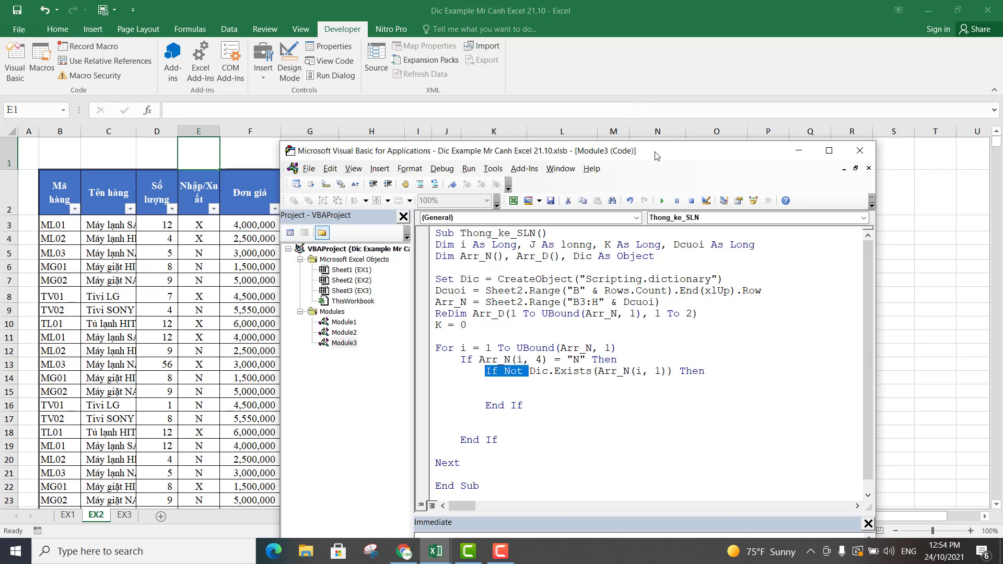
left_click_drag(656, 156, 609, 312)
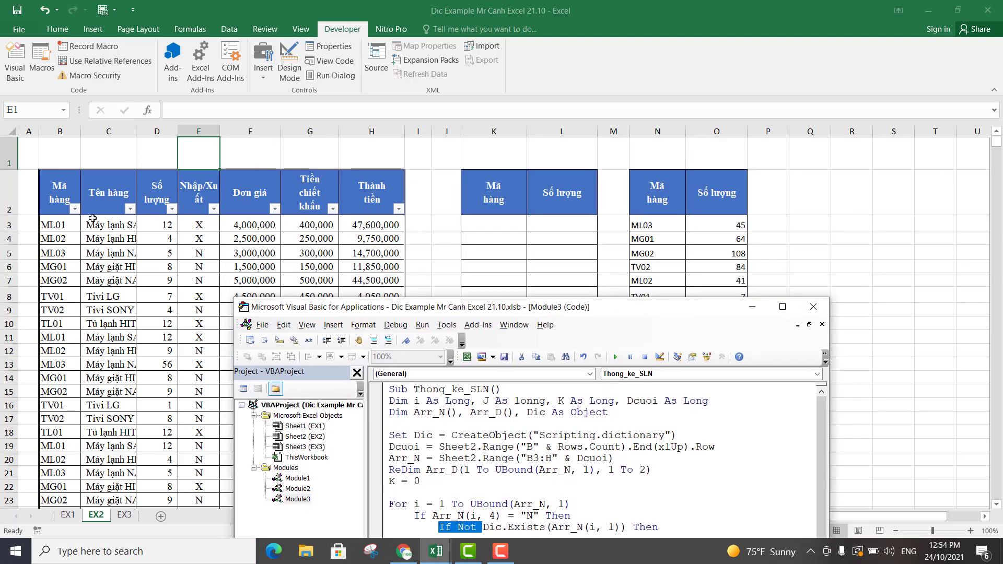
left_click(61, 223)
left_click_drag(61, 223, 60, 379)
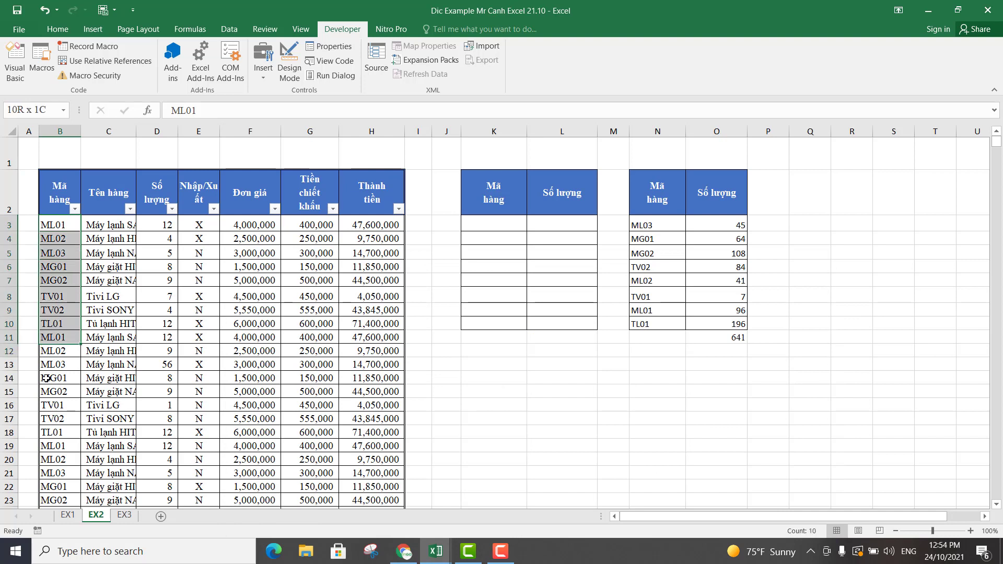
left_click_drag(479, 230, 486, 324)
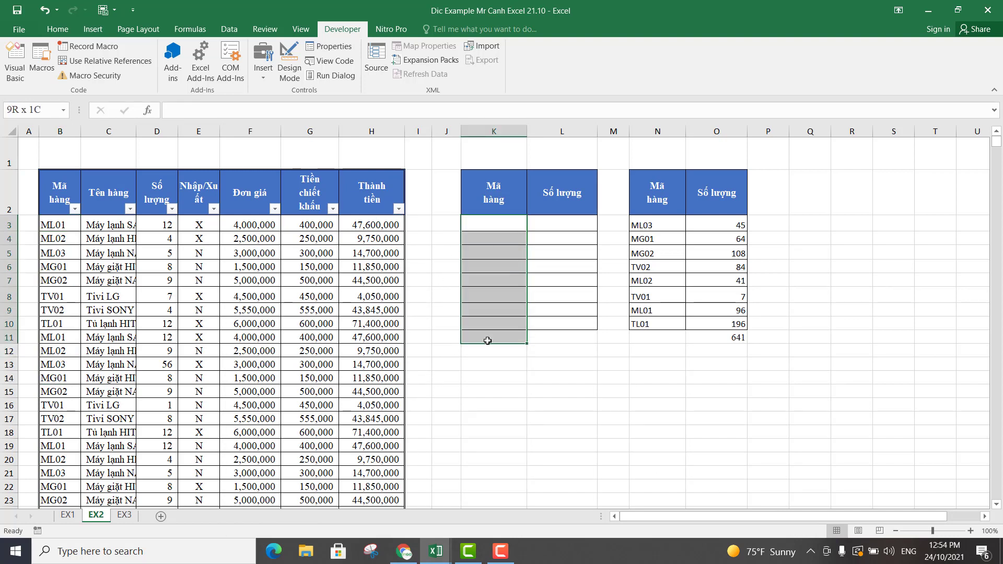
left_click(44, 250)
left_click_drag(56, 223, 60, 389)
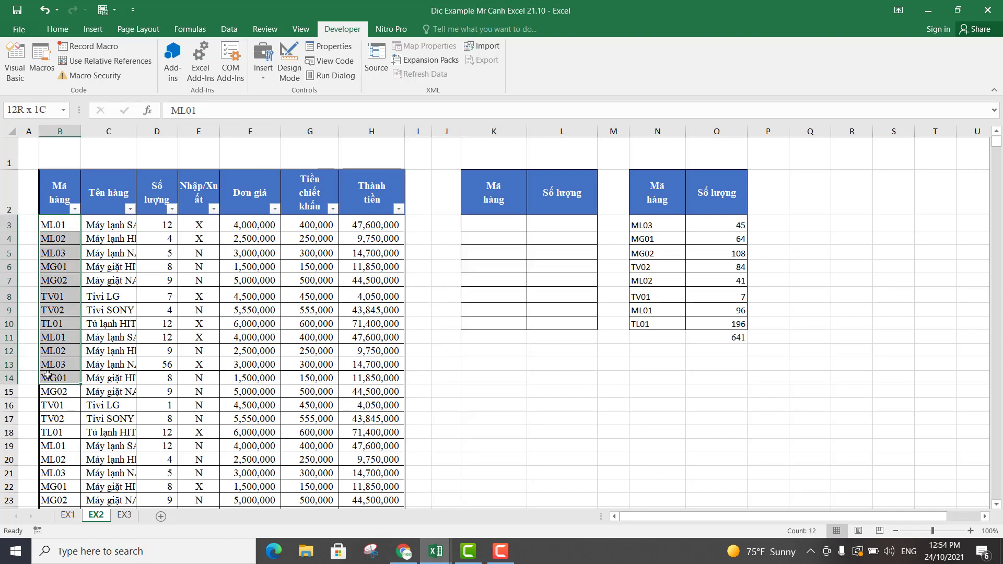
left_click_drag(480, 221, 480, 290)
left_click(491, 222)
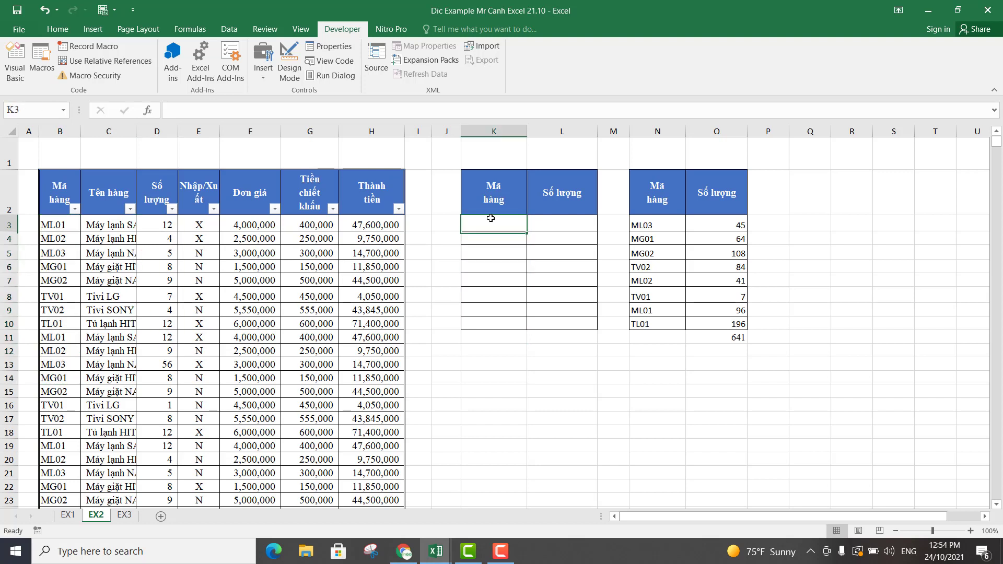
left_click(54, 223)
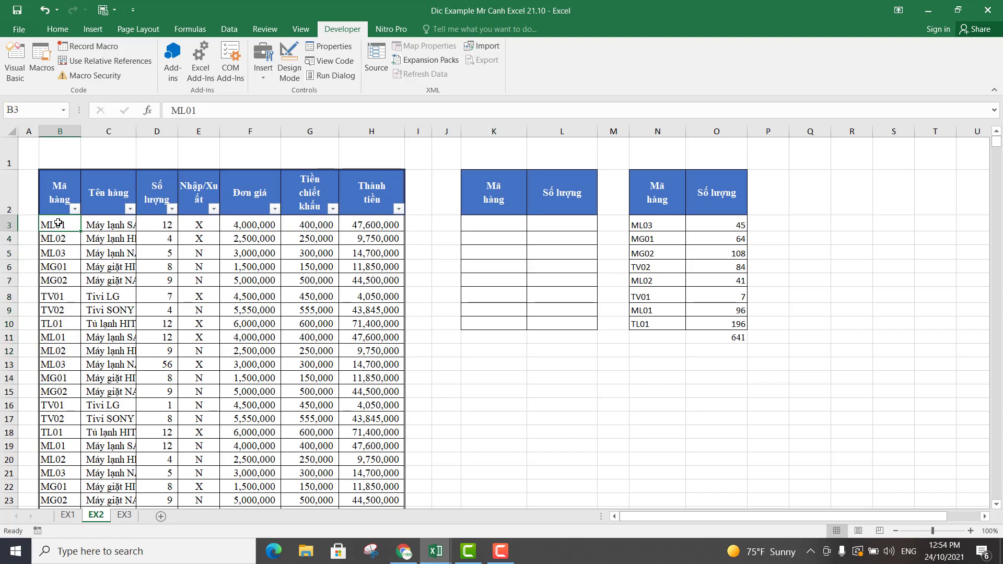
left_click(470, 221)
left_click(63, 225)
key("Down")
key("Down")
key("Down")
key("Down")
key("Down")
left_click(65, 338)
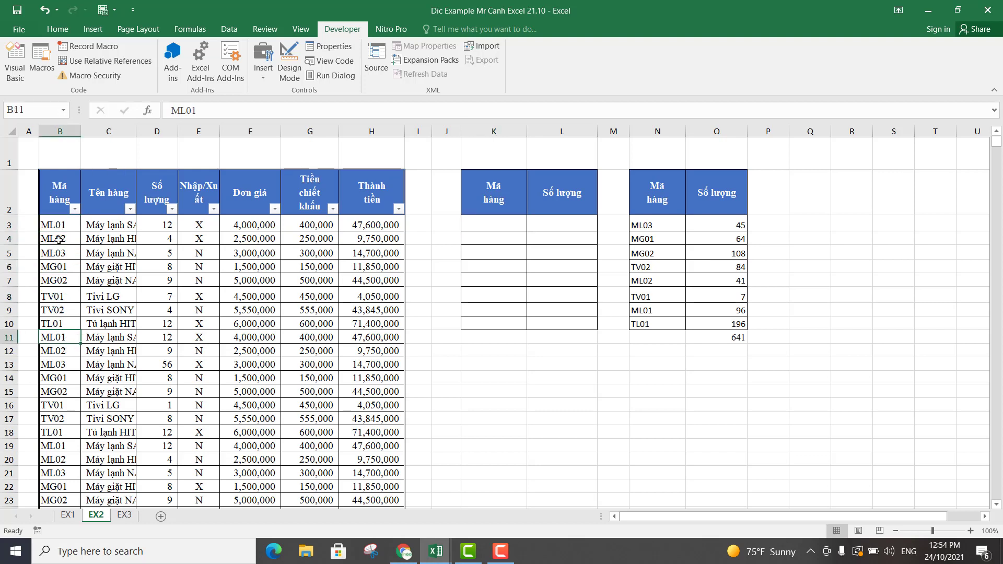
left_click(56, 225)
left_click(60, 339)
left_click(56, 224)
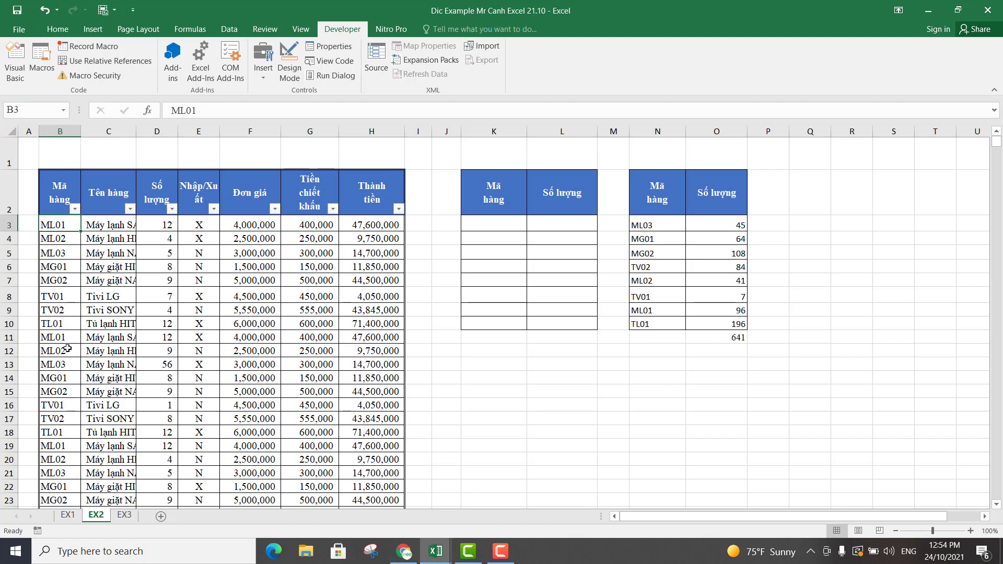
left_click(58, 237)
left_click(57, 225)
- Add K = K + 1 on the empty line inside the nested Dic.Exists block
mouse_move(436, 551)
left_click(479, 524)
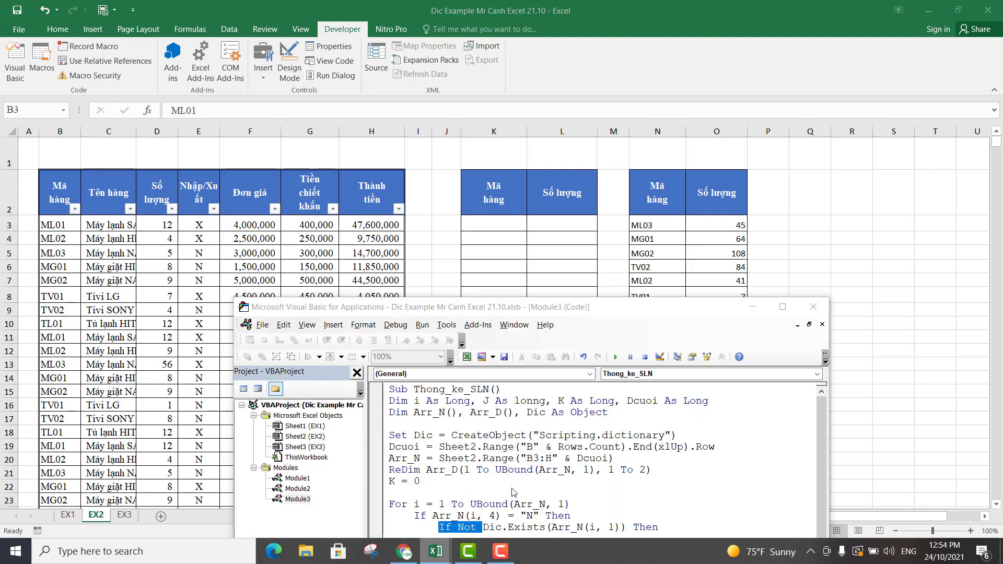
left_click_drag(612, 311, 585, 201)
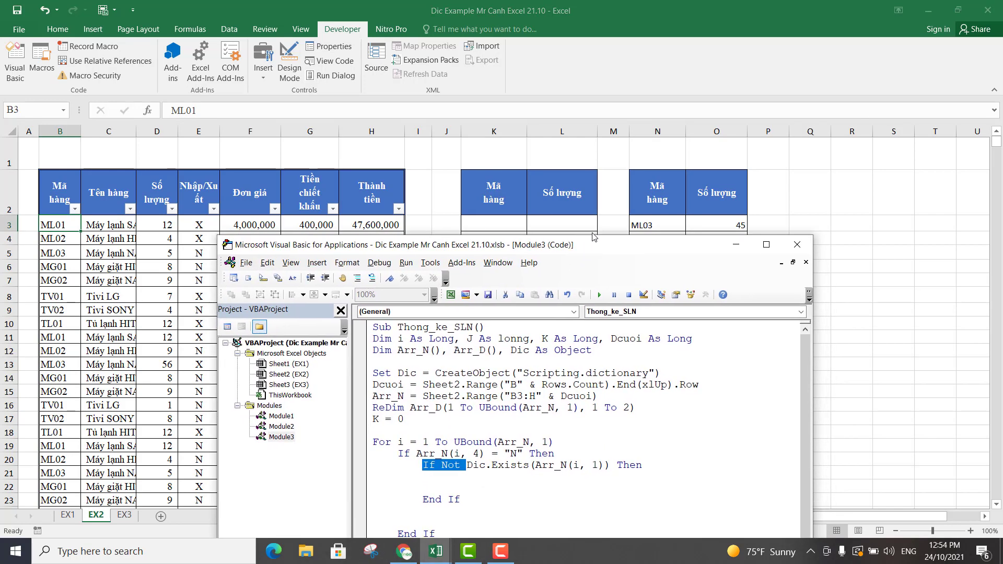
left_click(442, 428)
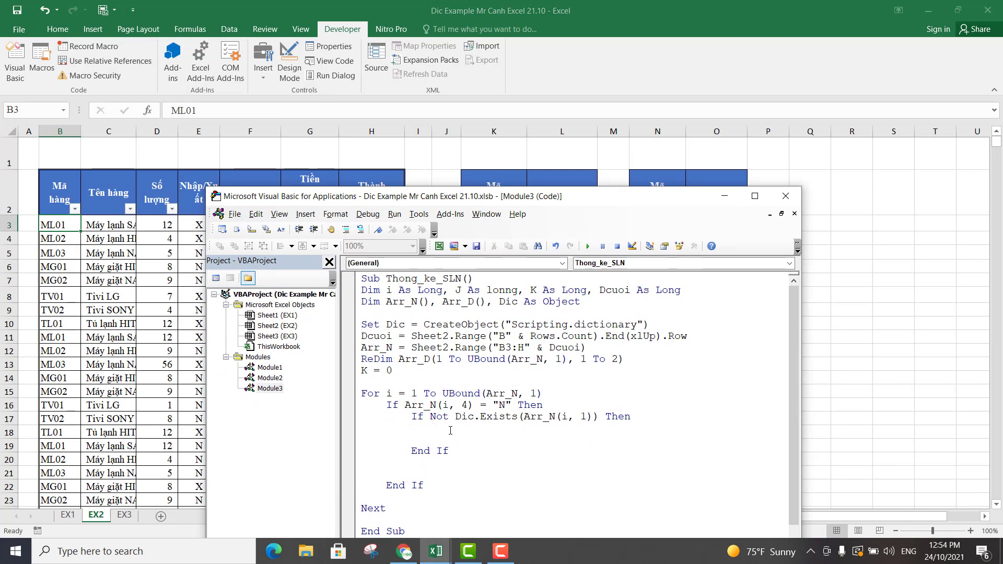
type("K")
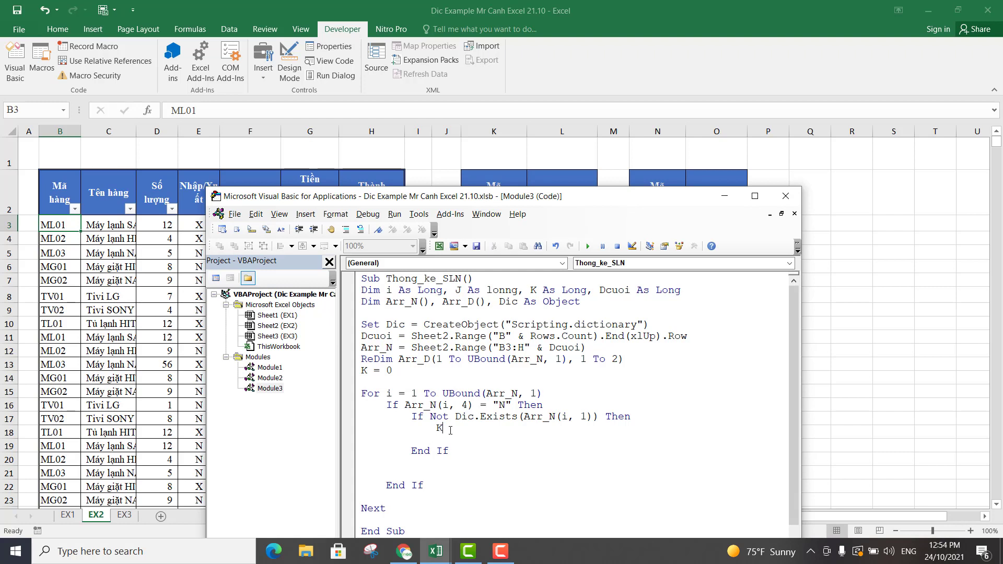
type(" = K ")
type("+ 1")
key("Return")
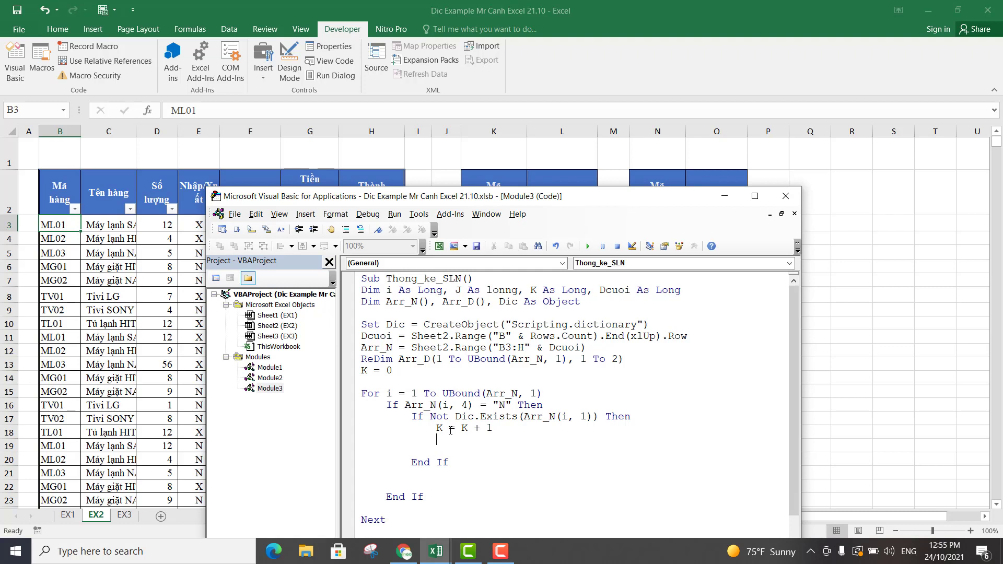
- Add Dic.Add Arr_N(i, 1), K under K = K + 1 and point out its key and K arguments
type("Dic")
type(".ad")
type("d Arr")
type("_N")
type("(i,1")
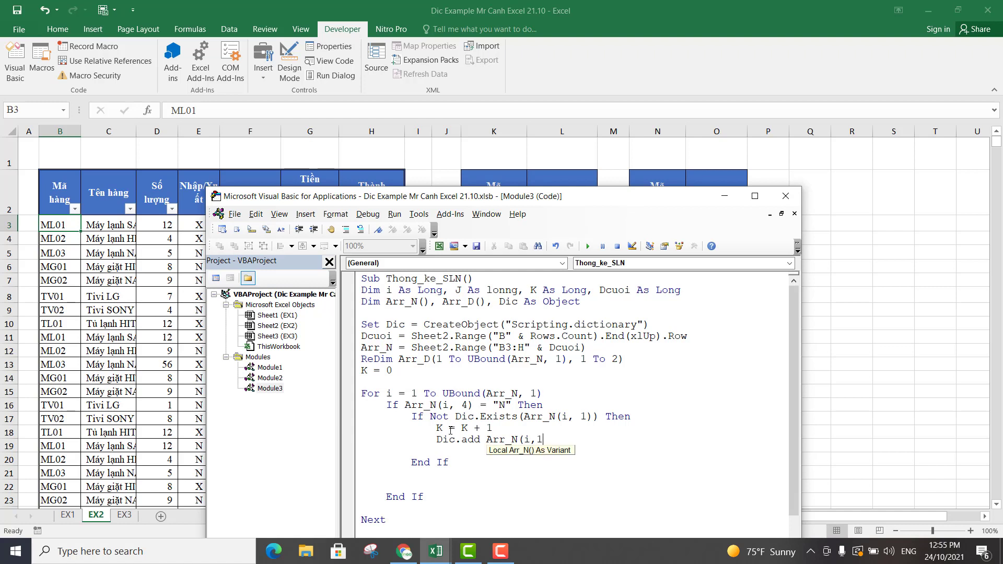
type("), K")
key("Return")
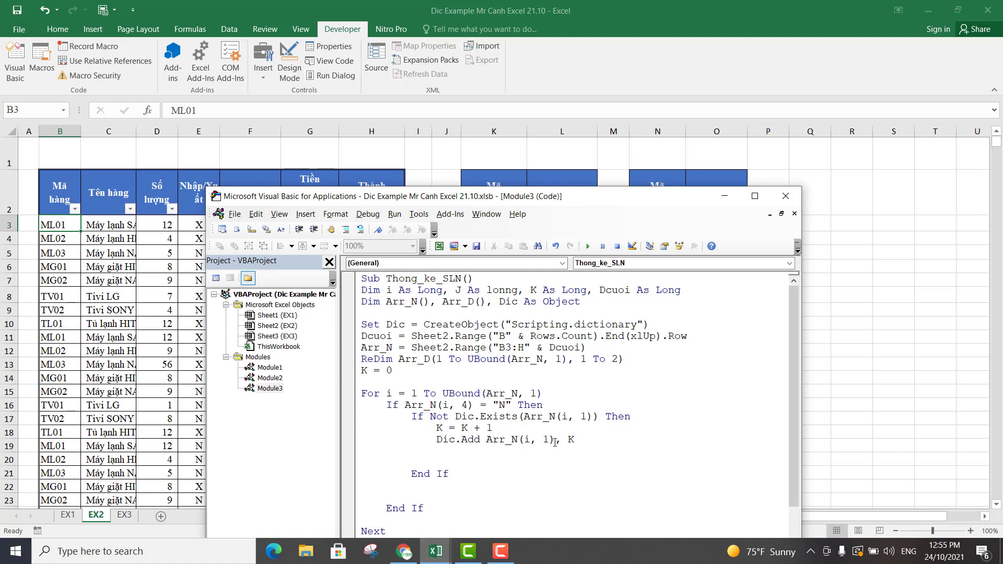
left_click_drag(555, 441, 488, 441)
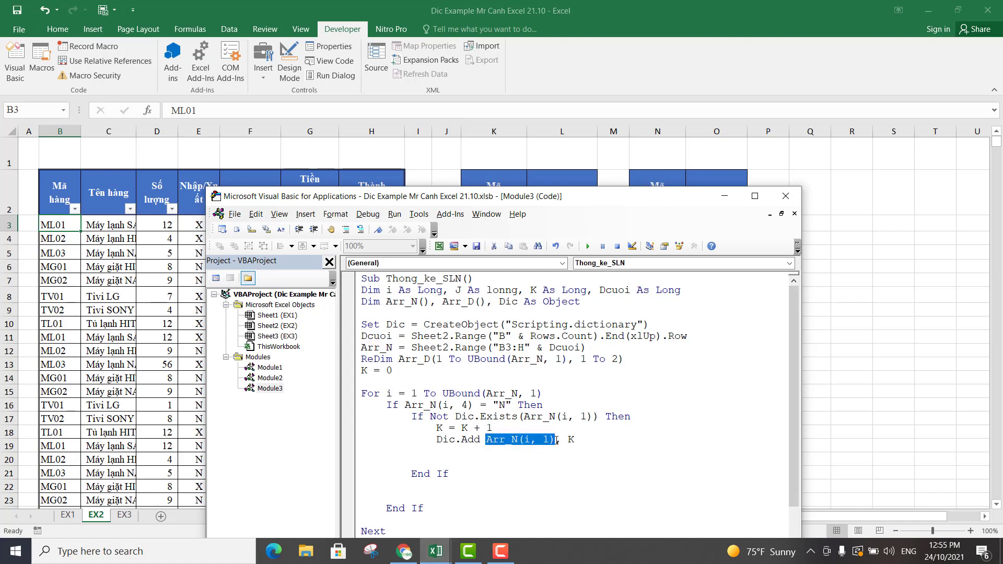
mouse_move(559, 441)
left_mouse_down()
mouse_move(527, 441)
mouse_move(555, 439)
left_mouse_up()
double_click(570, 440)
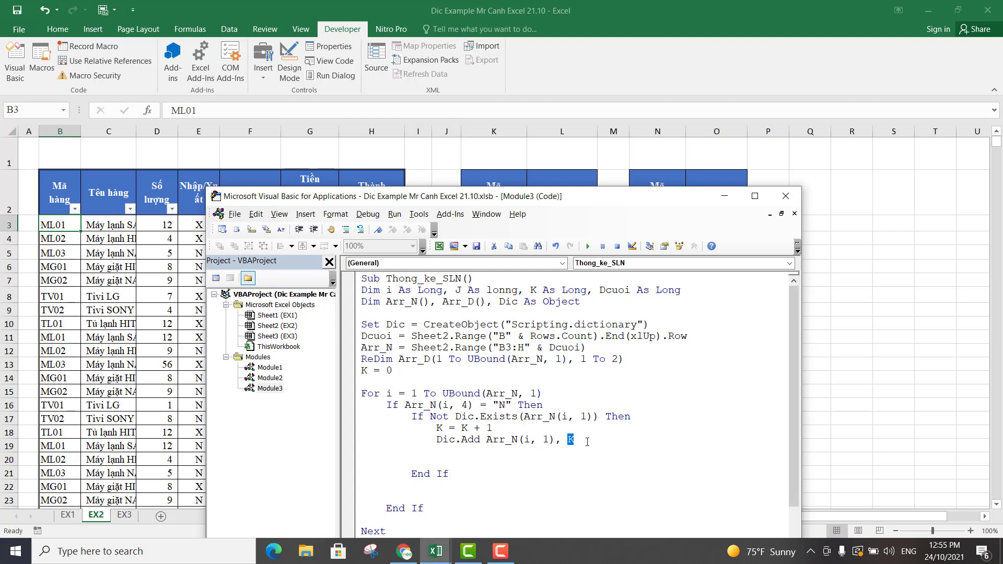
left_click(573, 440)
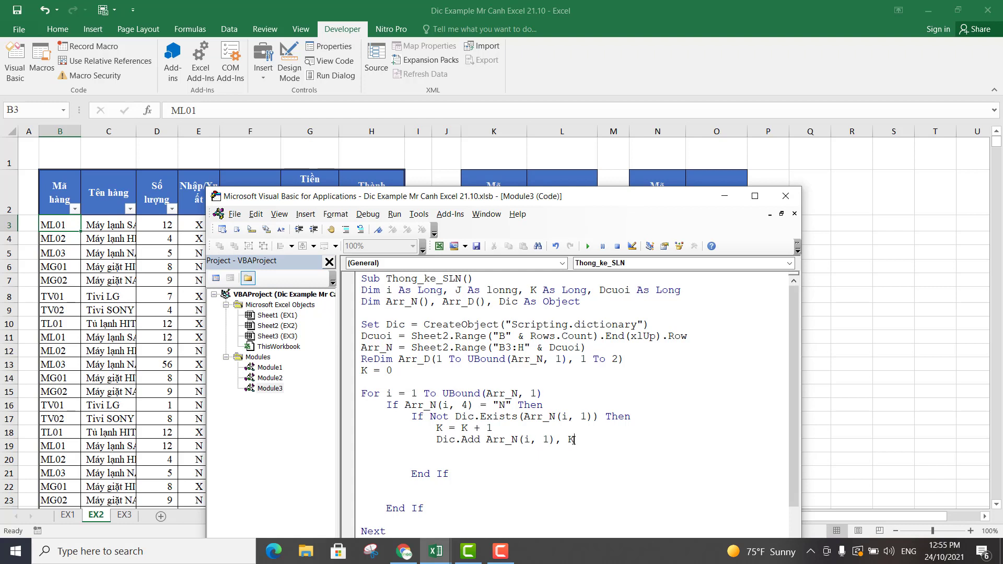
double_click(571, 439)
left_click(580, 442)
- Add the line Arr_D(K, 1) = Arr_N(i, 1) below the Dic.Add line
key("Return")
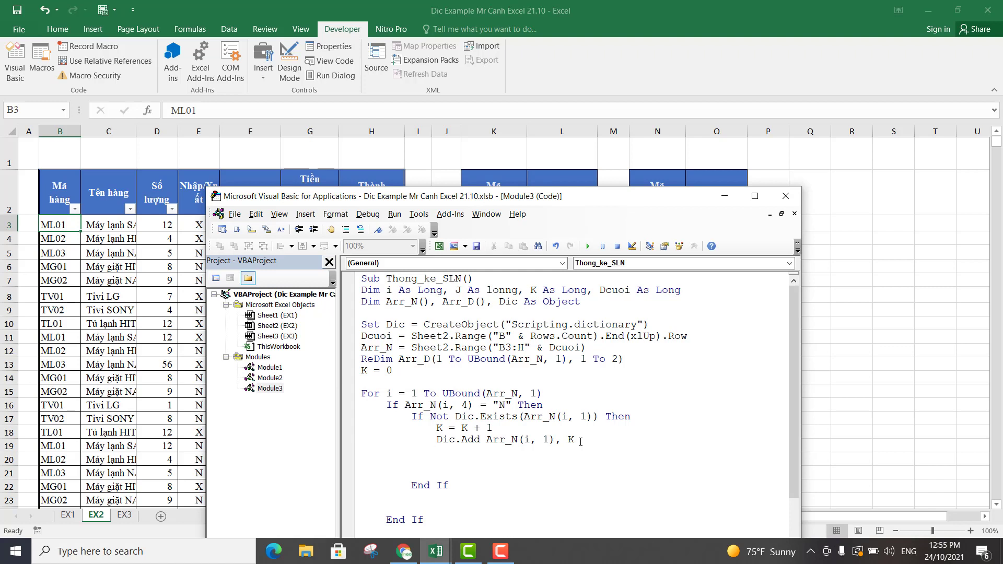
type("R")
key("BackSpace")
type("Arr_")
type("D(")
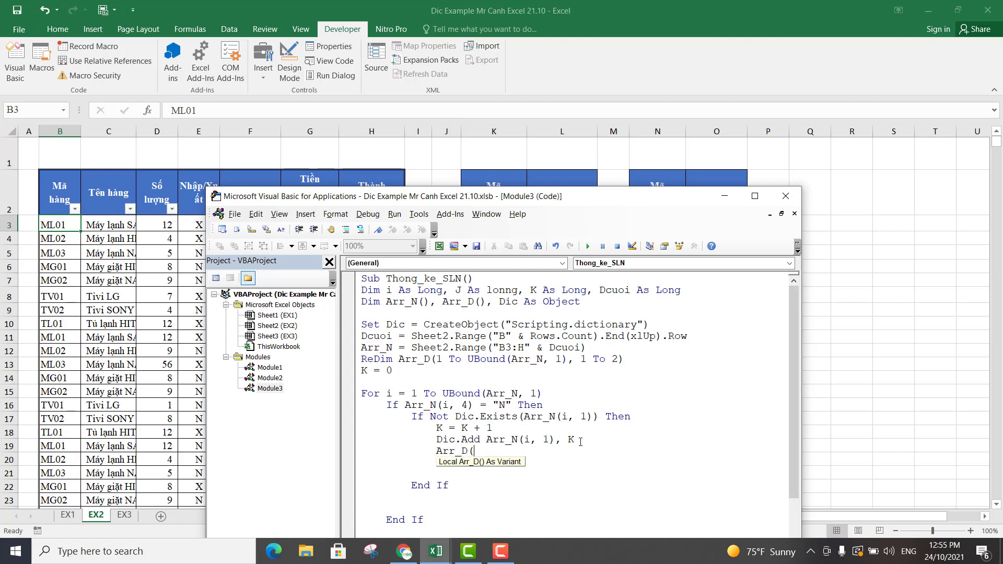
type("K, 1")
type(") = ")
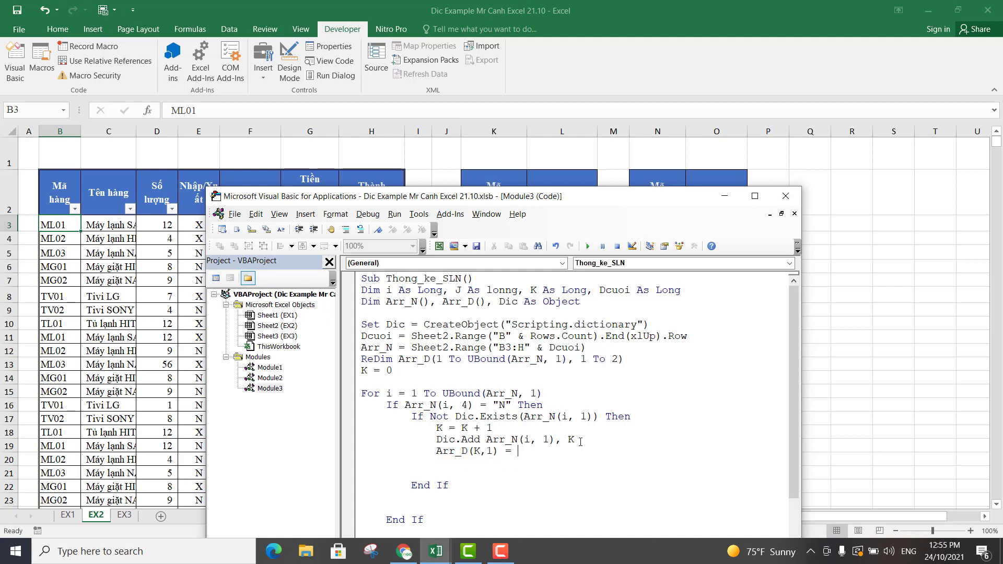
type("Arr_")
type("N(i,")
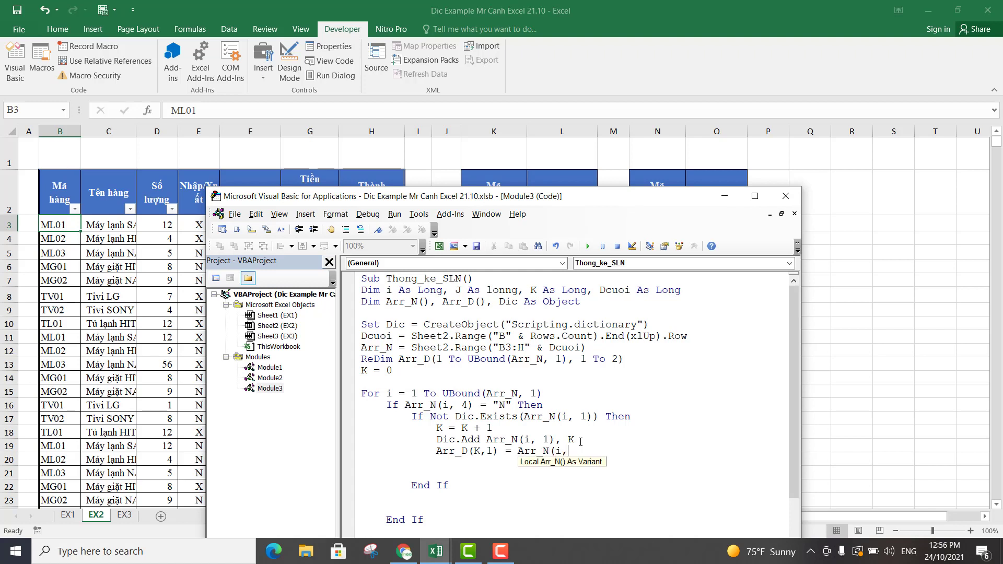
type(" 1)")
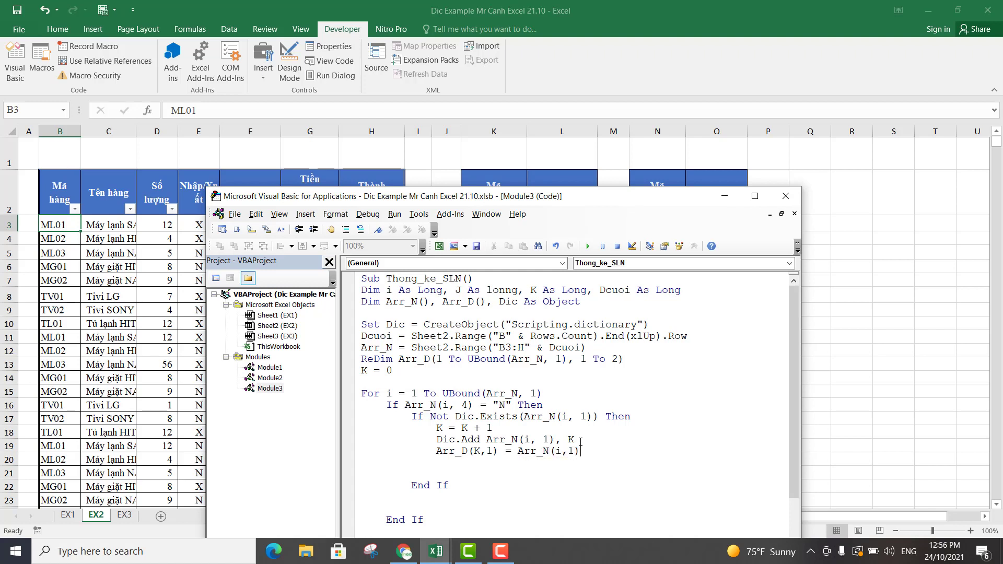
key("Return")
left_click_drag(653, 200, 646, 317)
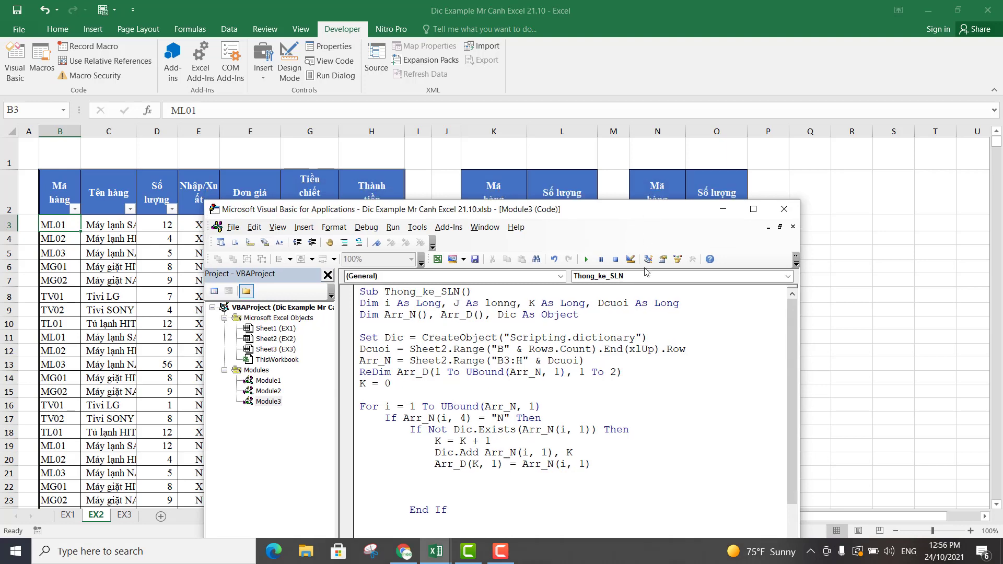
left_click(483, 224)
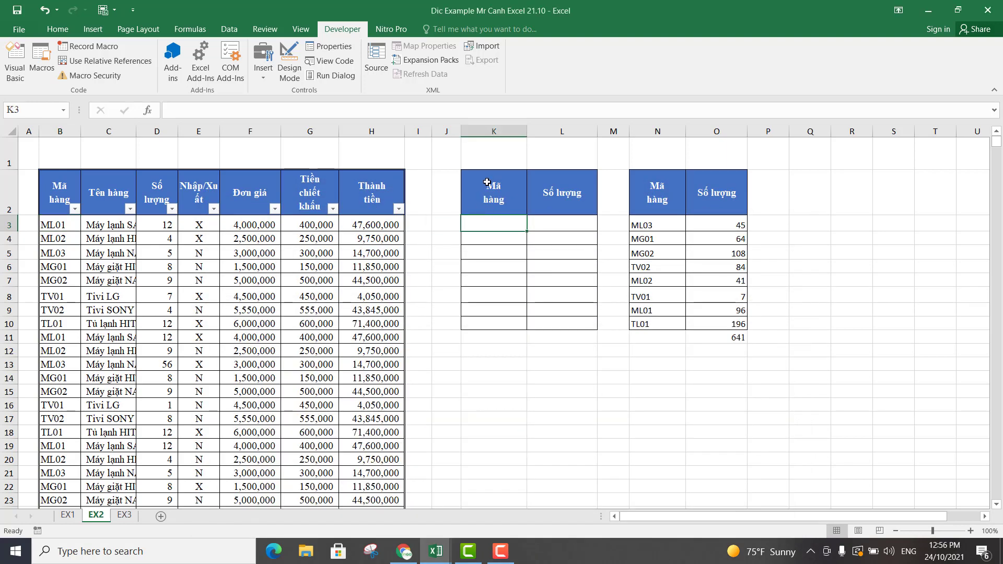
left_click_drag(488, 182, 581, 332)
left_click(526, 253)
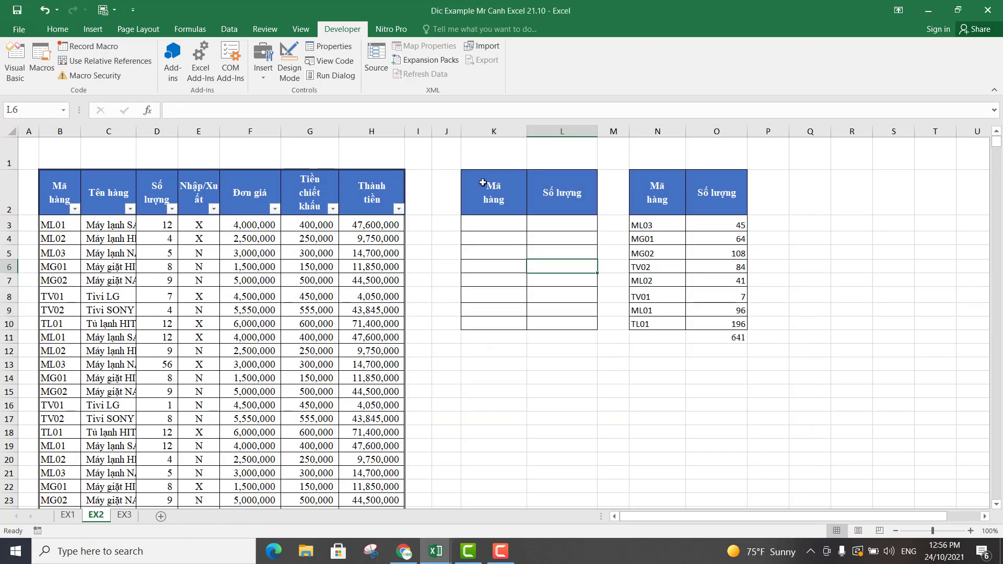
left_click_drag(488, 190, 567, 322)
left_click(529, 230)
left_click(512, 224)
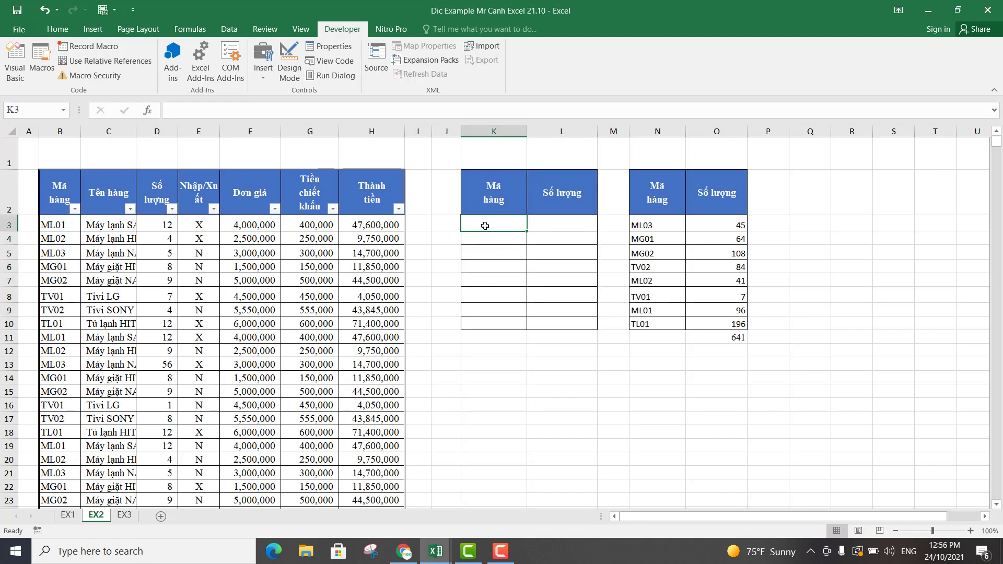
left_click(492, 131)
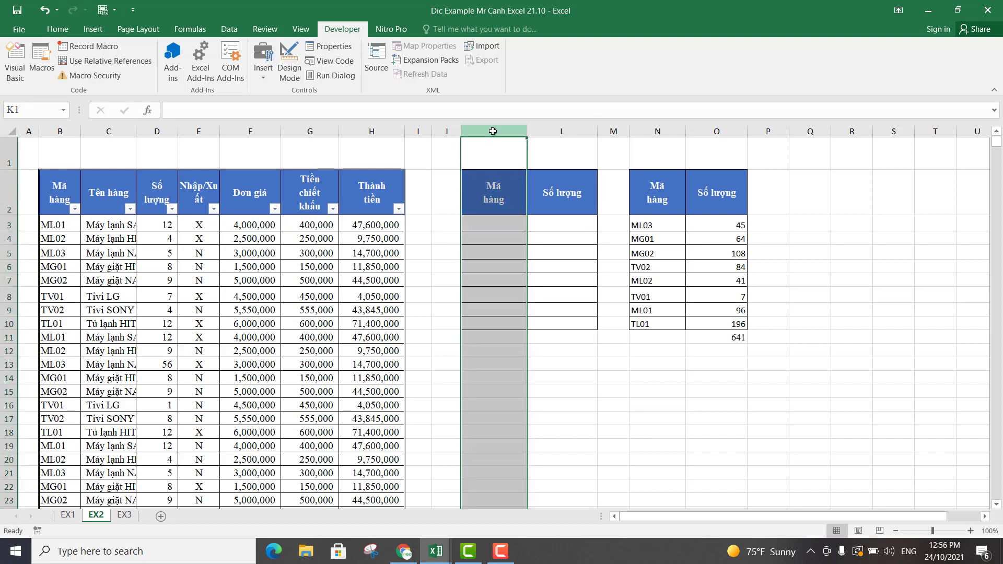
left_click(489, 223)
left_click(497, 130)
left_click(491, 220)
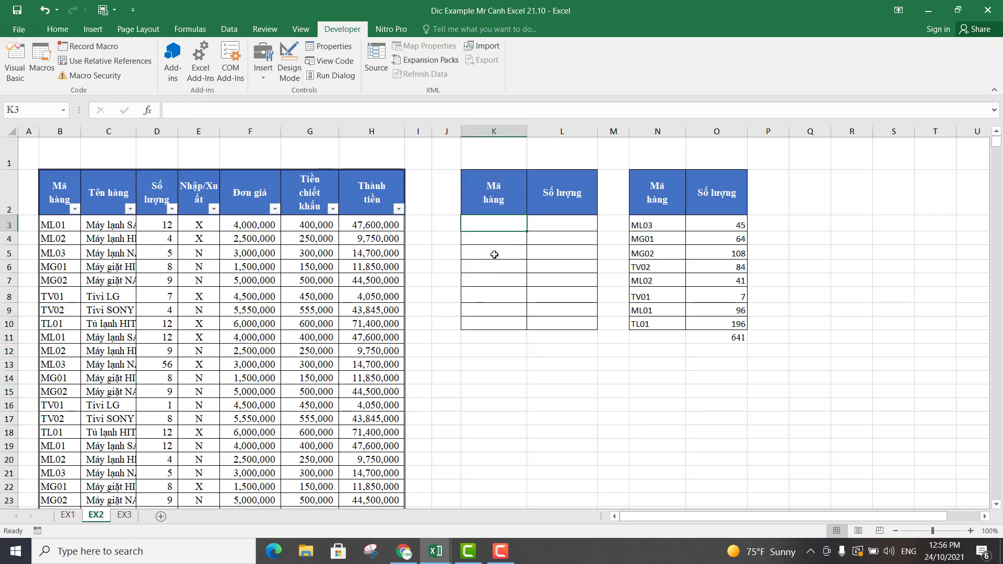
mouse_move(435, 550)
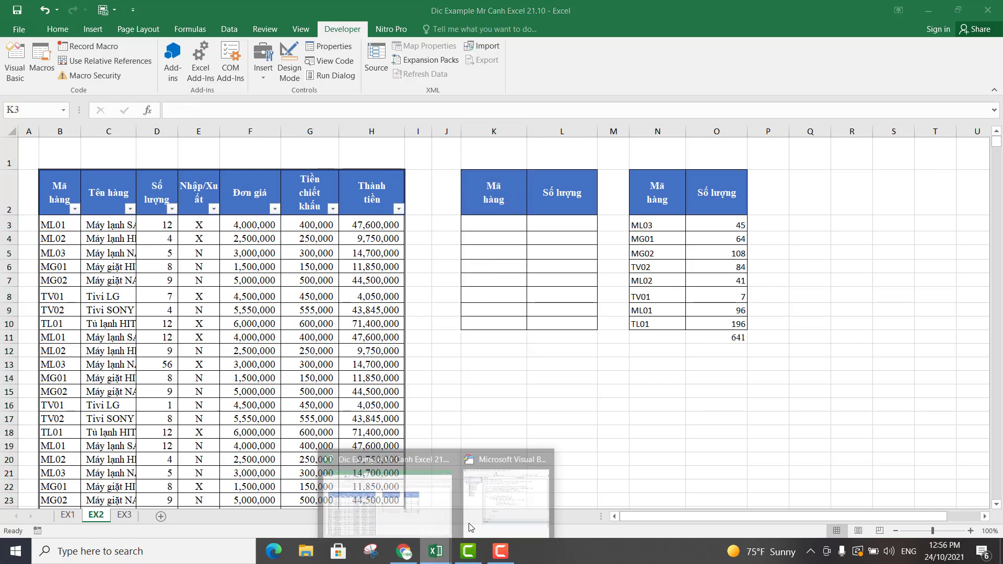
left_click(514, 504)
left_click_drag(607, 312, 620, 160)
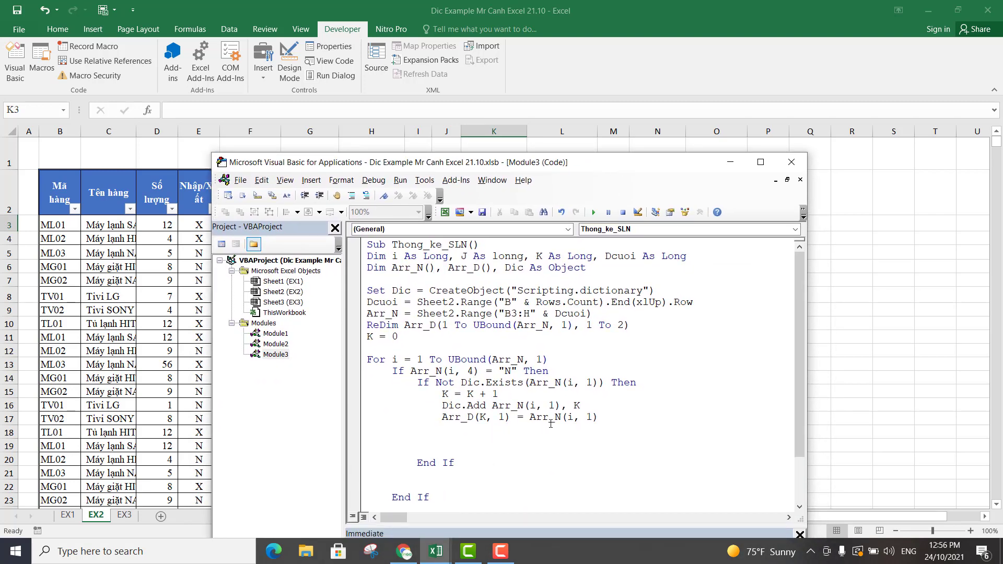
left_click_drag(598, 421, 442, 416)
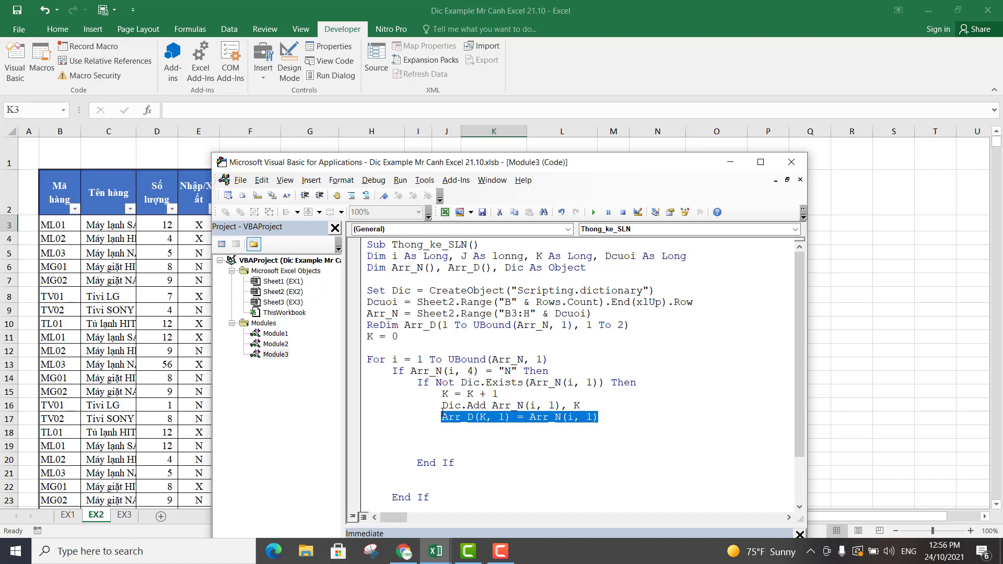
left_click(567, 431)
left_click_drag(601, 417, 436, 417)
left_click(530, 435)
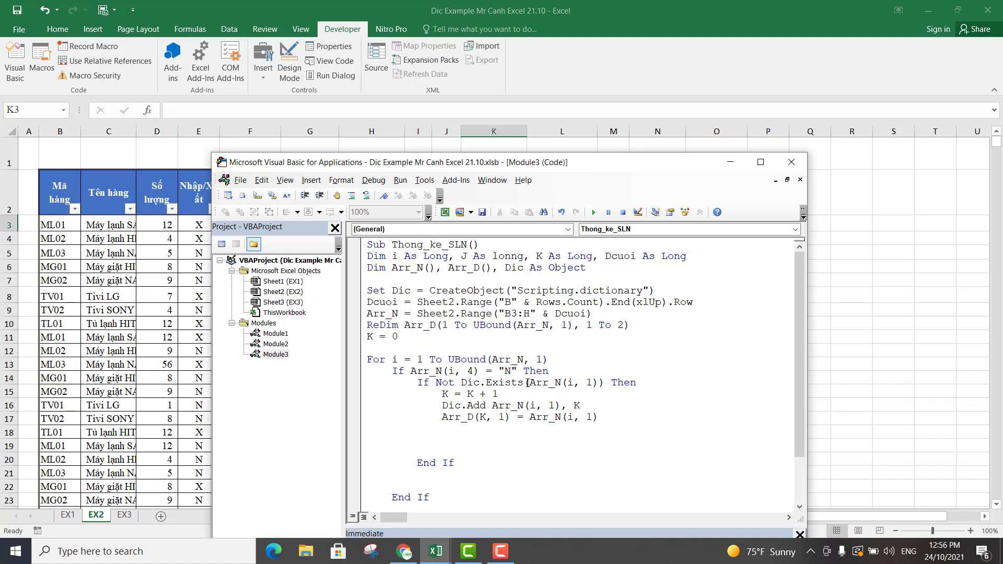
left_click_drag(528, 383, 595, 384)
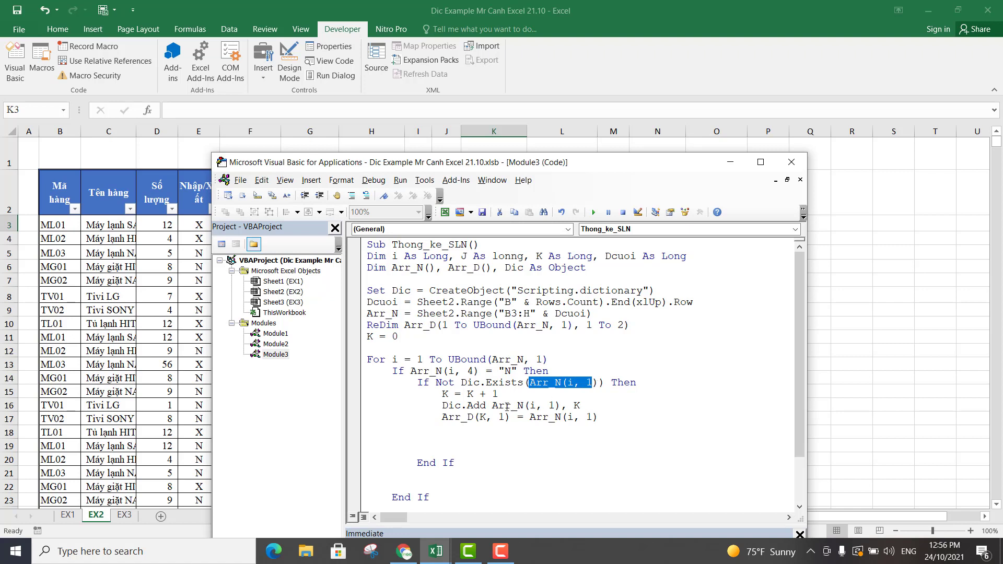
left_click_drag(493, 406, 580, 407)
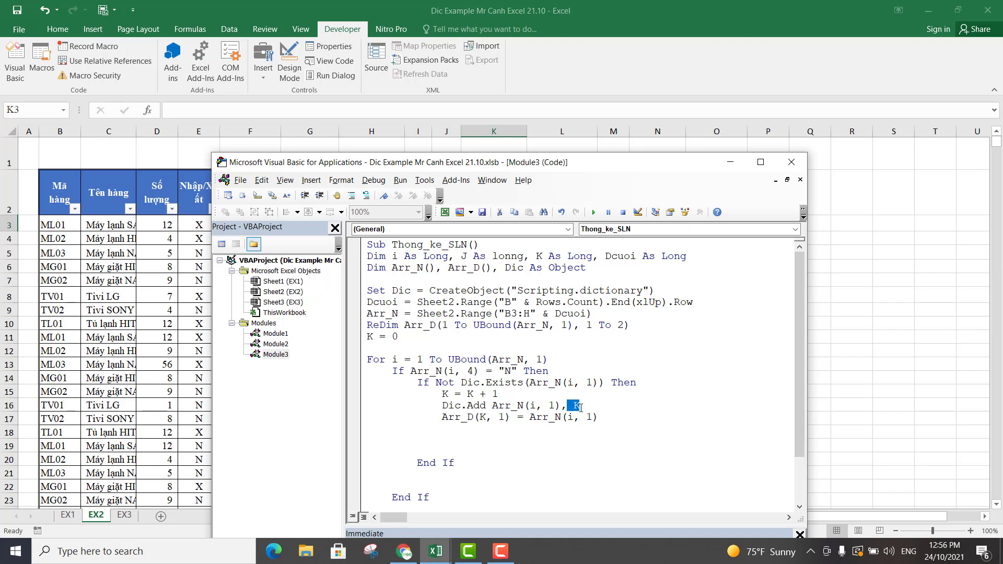
left_click_drag(438, 420, 512, 420)
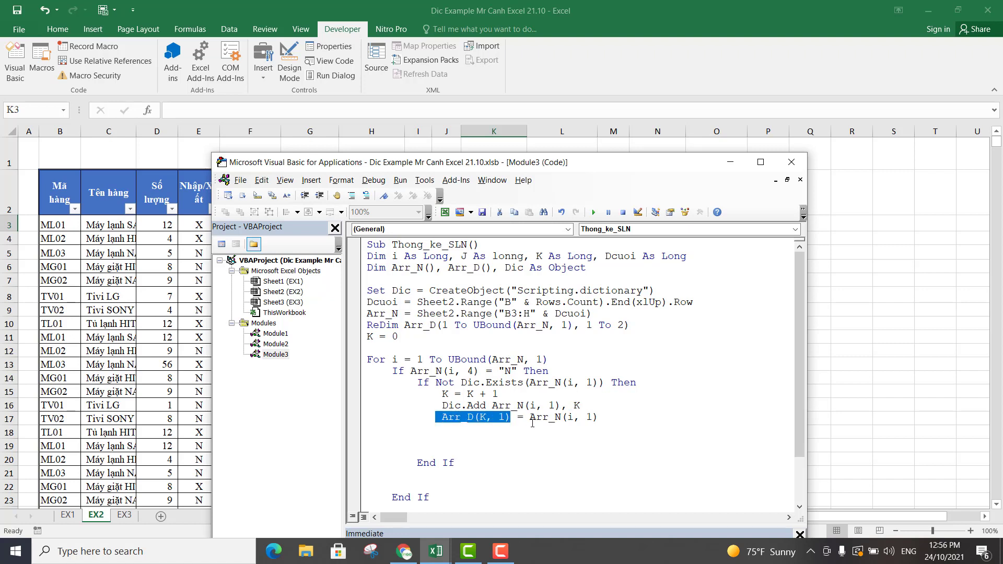
left_click_drag(597, 418, 441, 418)
left_click(451, 430)
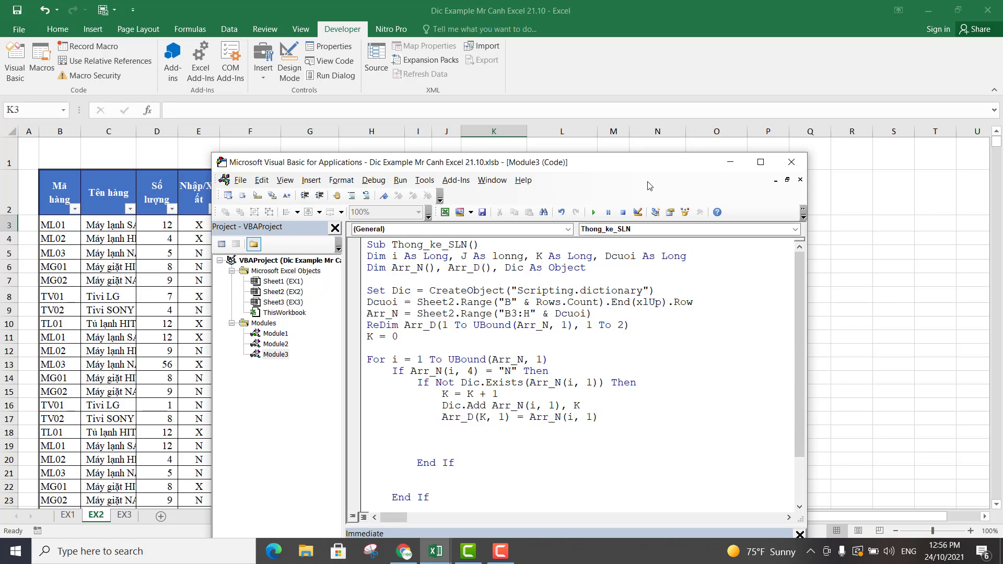
mouse_move(628, 160)
left_mouse_down()
mouse_move(635, 264)
mouse_move(659, 157)
left_mouse_up()
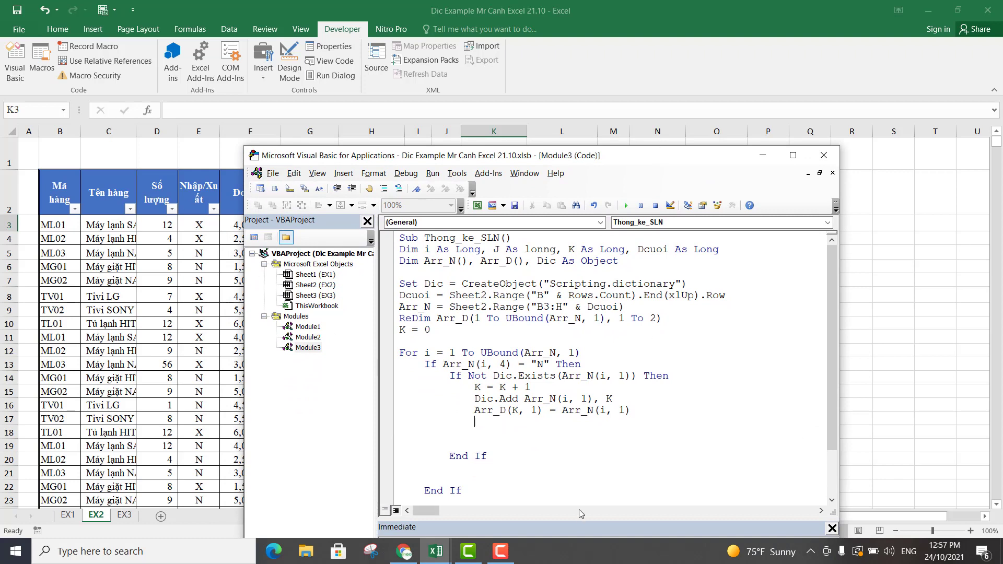
- Add Arr_D(K, 2) = Arr_N(i, 3) under the Arr_D(K, 1) line to store the quantity
type("Arr_D")
type("(K")
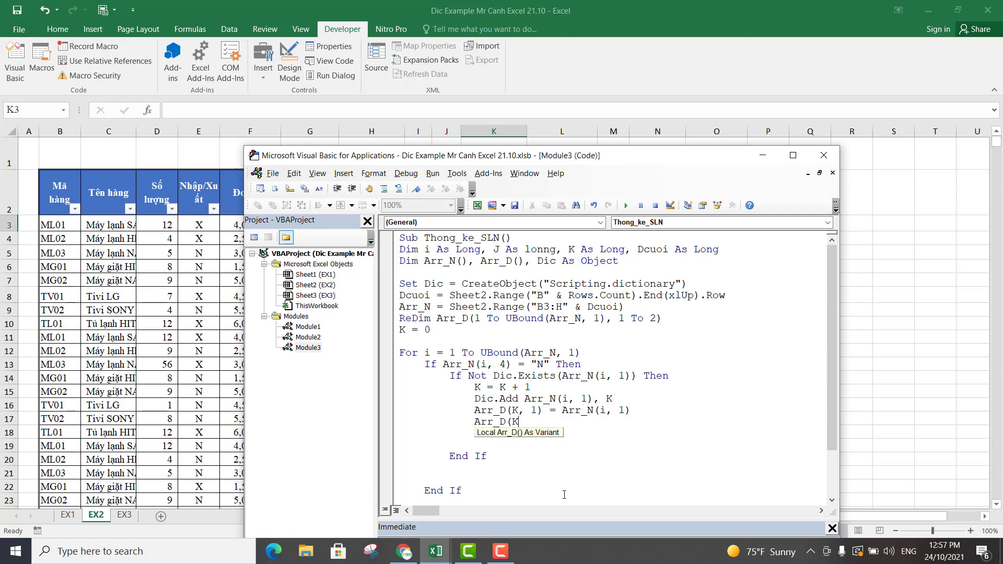
type(",2)")
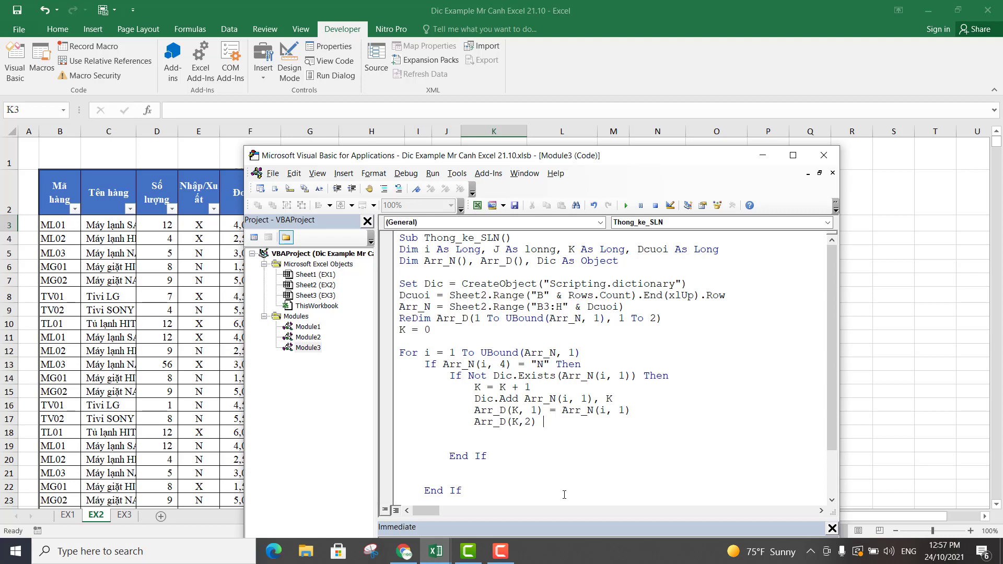
type(" = ?")
key("BackSpace")
type("Arr")
type("_N(i")
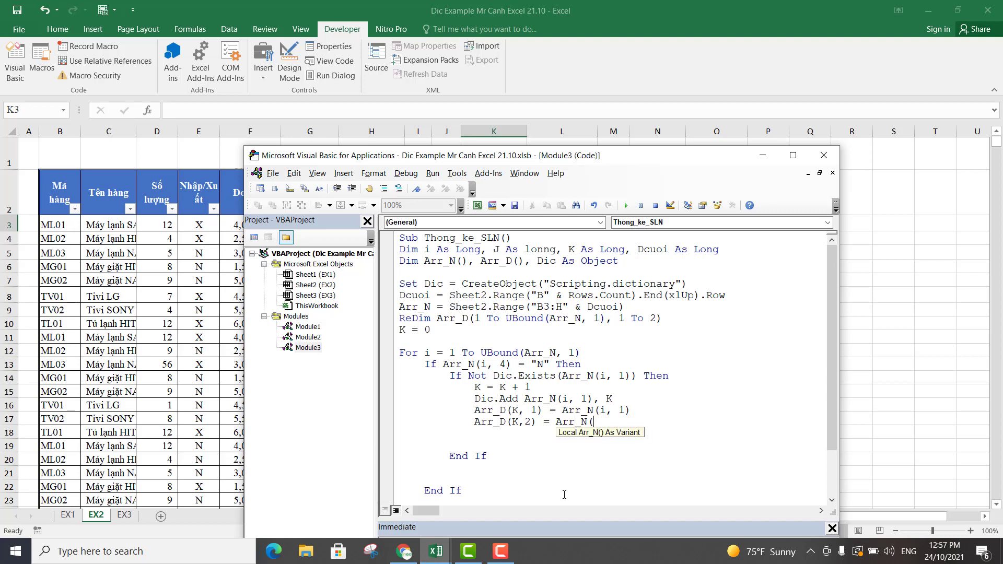
type(", 3")
type(")")
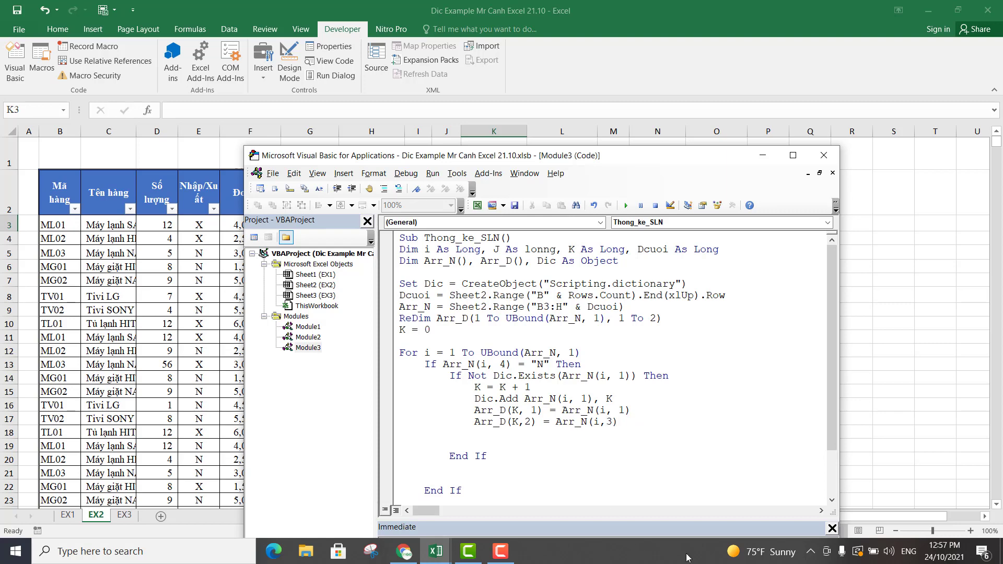
left_click(557, 459)
left_click_drag(627, 157, 604, 272)
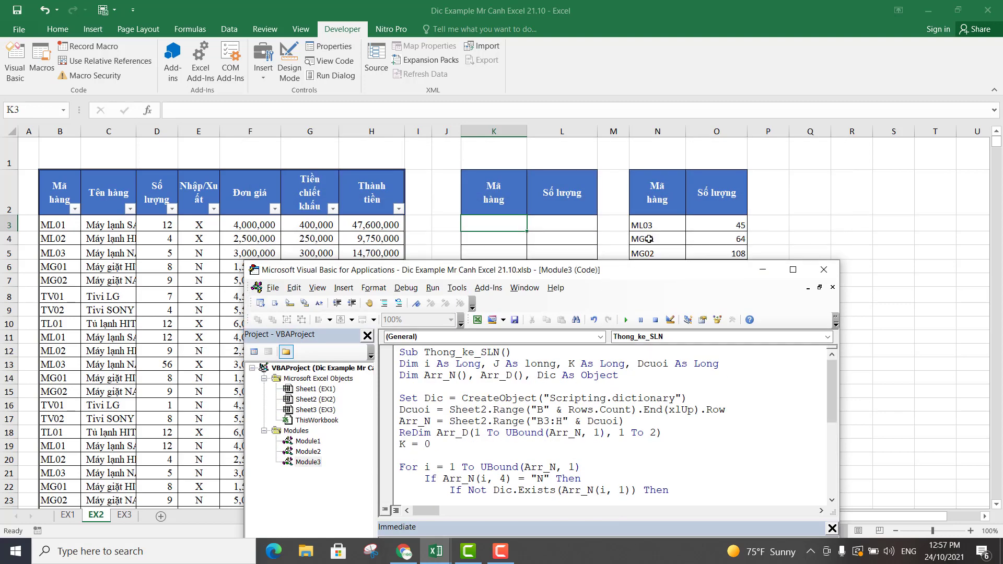
- Inspect the Số lượng source column D and the empty output column L on EX2
left_click(552, 225)
left_click(563, 132)
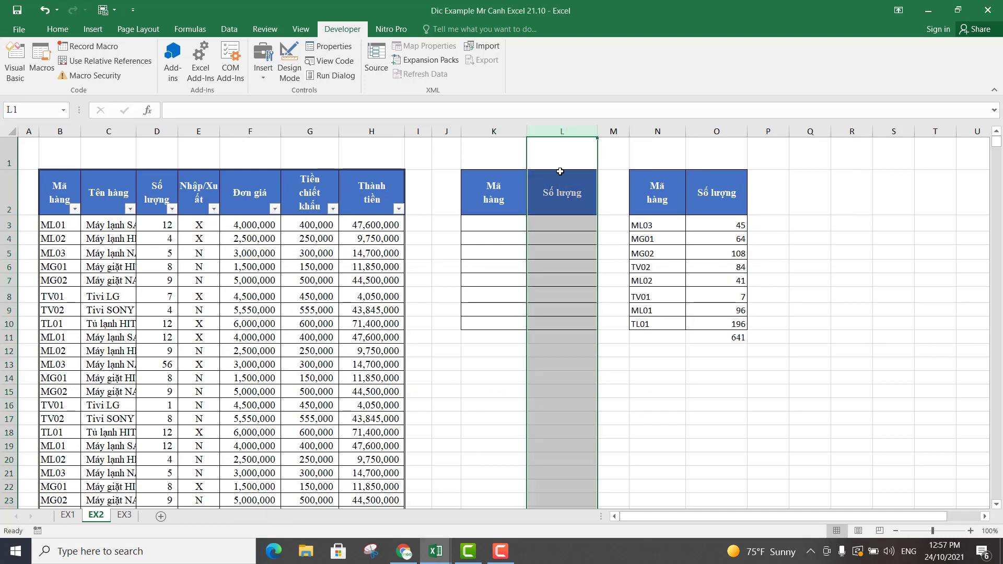
left_click(550, 216)
left_click(562, 131)
left_click(561, 238)
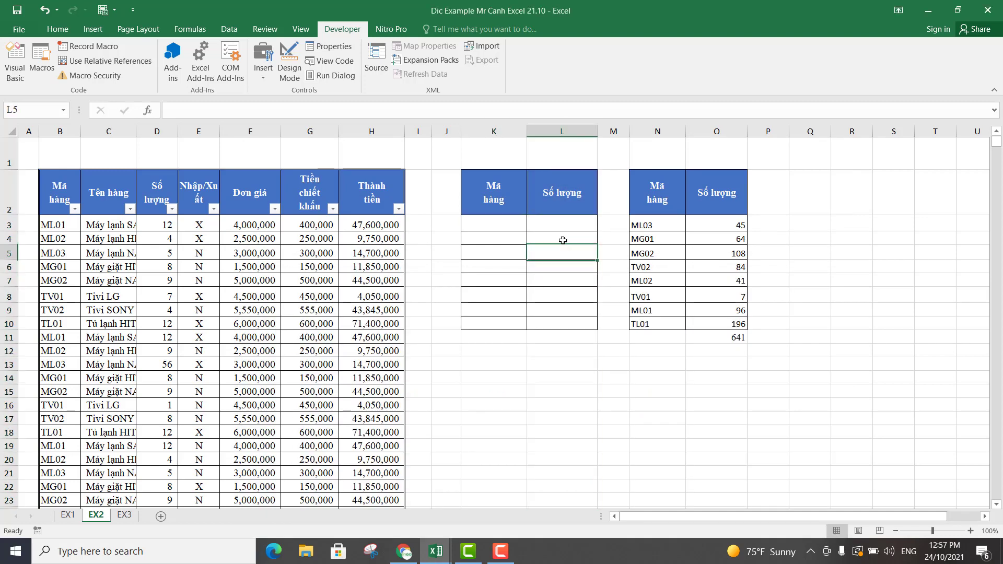
left_click(559, 252)
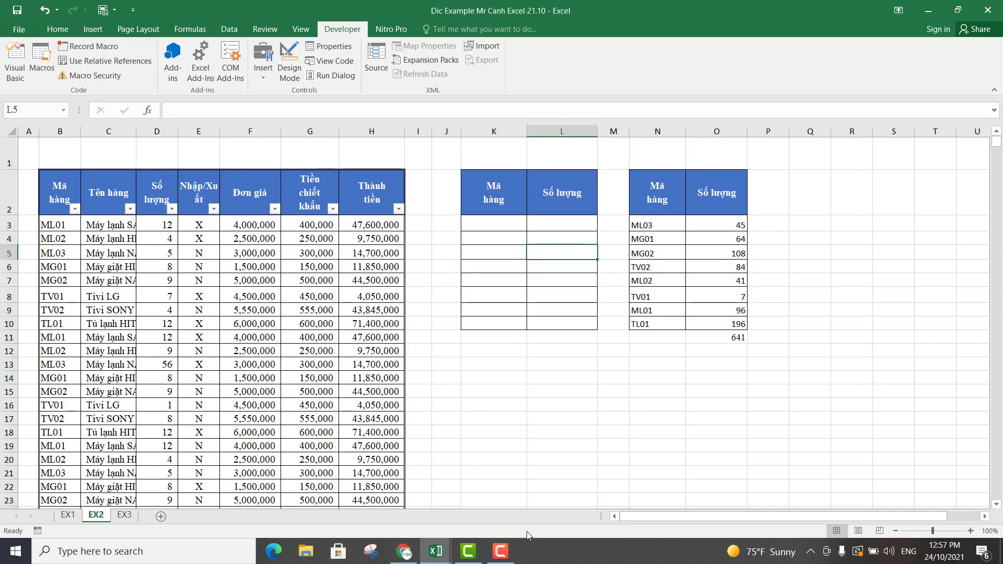
left_click(152, 230)
left_click(162, 130)
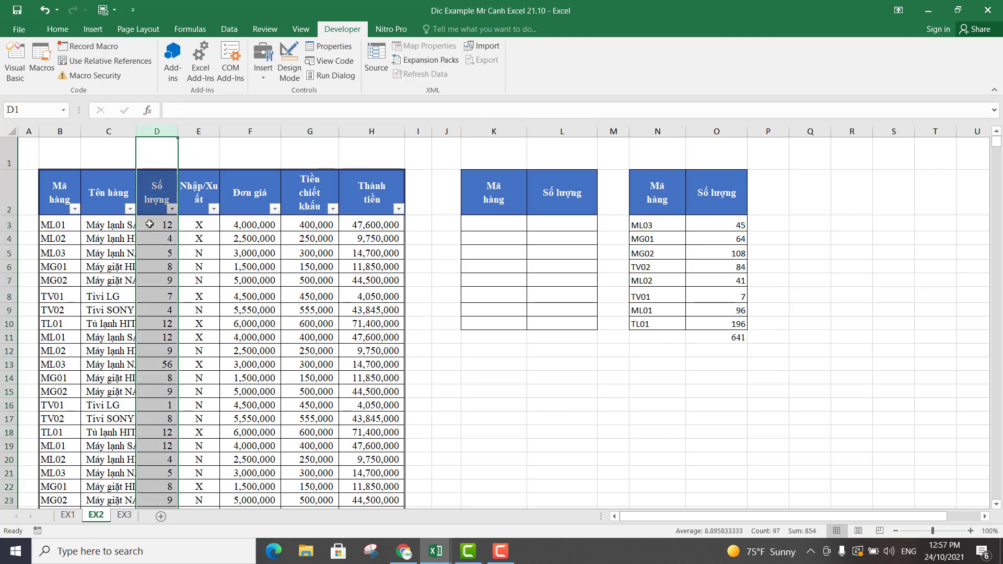
left_click(569, 131)
left_click(561, 235)
mouse_move(436, 550)
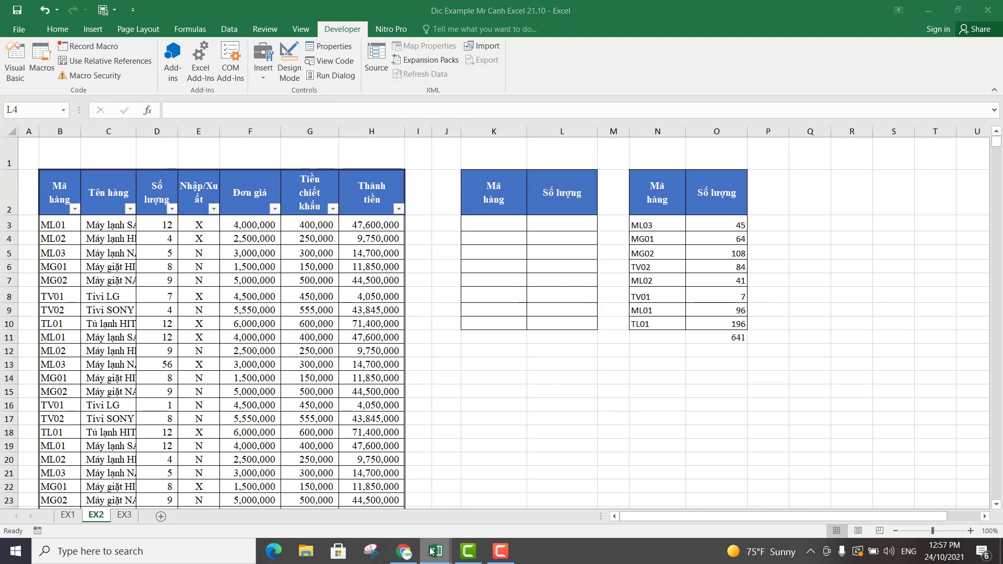
- Bring the Visual Basic editor back in front from the Excel taskbar thumbnails
left_click(500, 551)
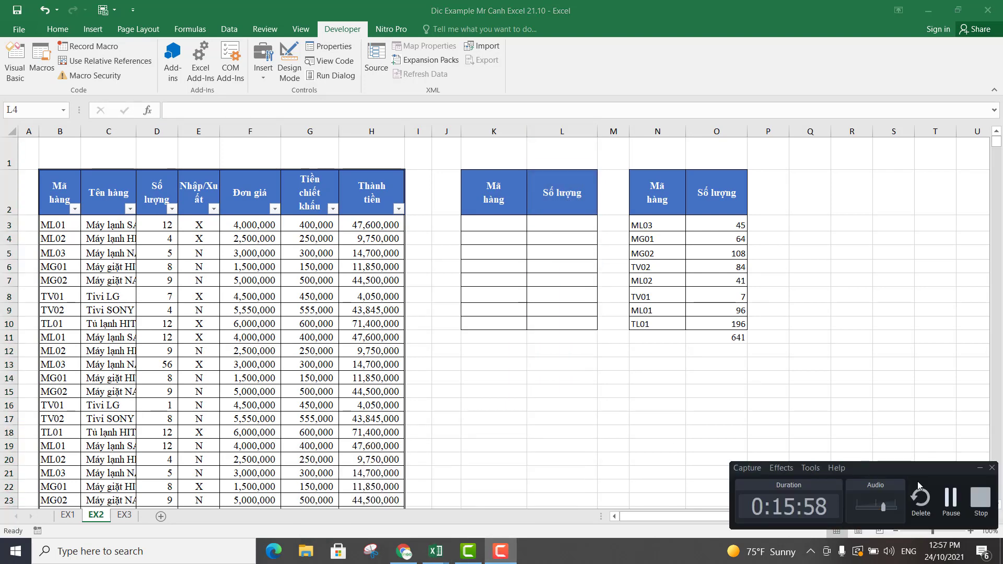
left_click(435, 550)
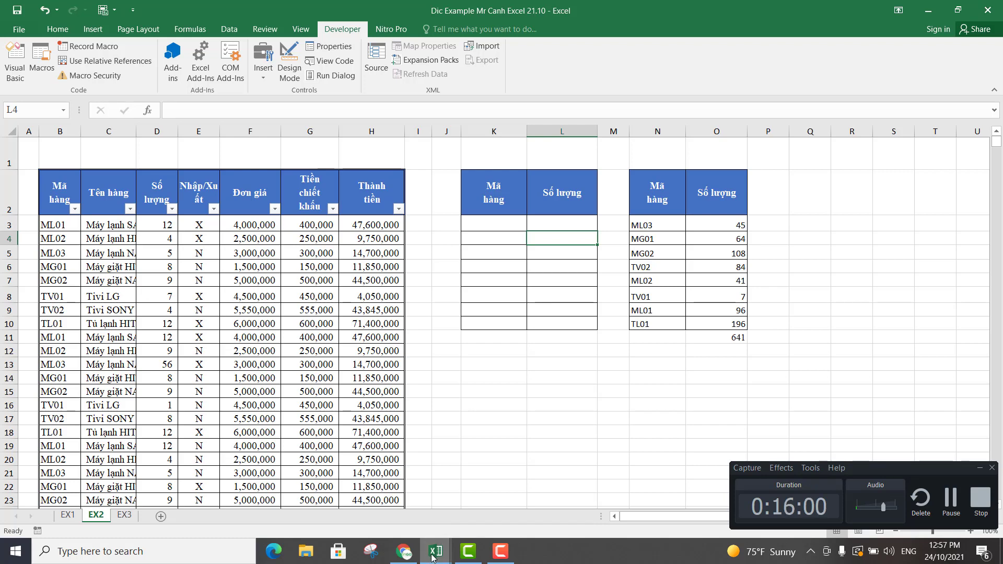
left_click(506, 496)
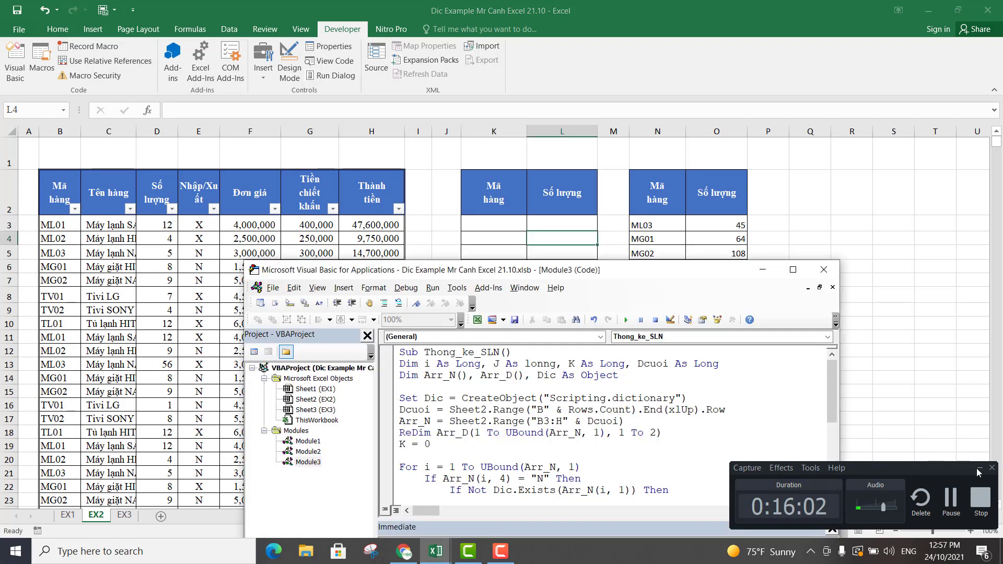
- Reposition and widen the code editor window so the Immediate pane shows
left_click(981, 468)
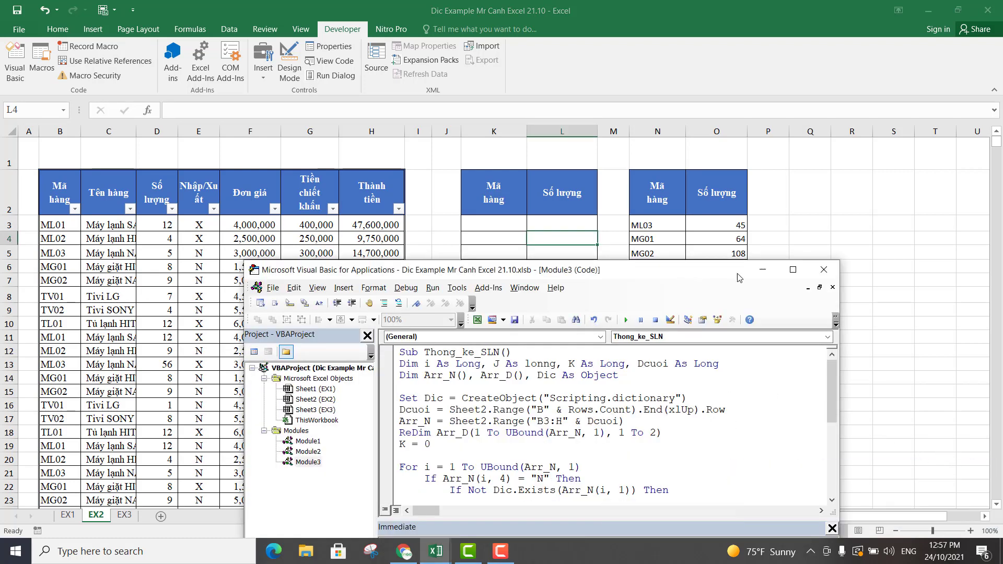
left_click_drag(693, 275, 689, 144)
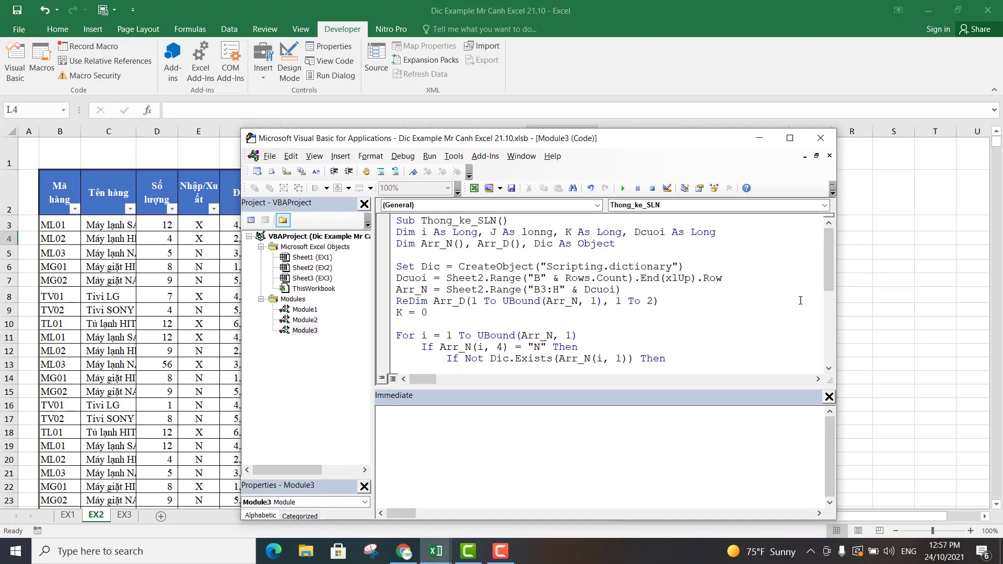
left_click(829, 368)
left_click(828, 369)
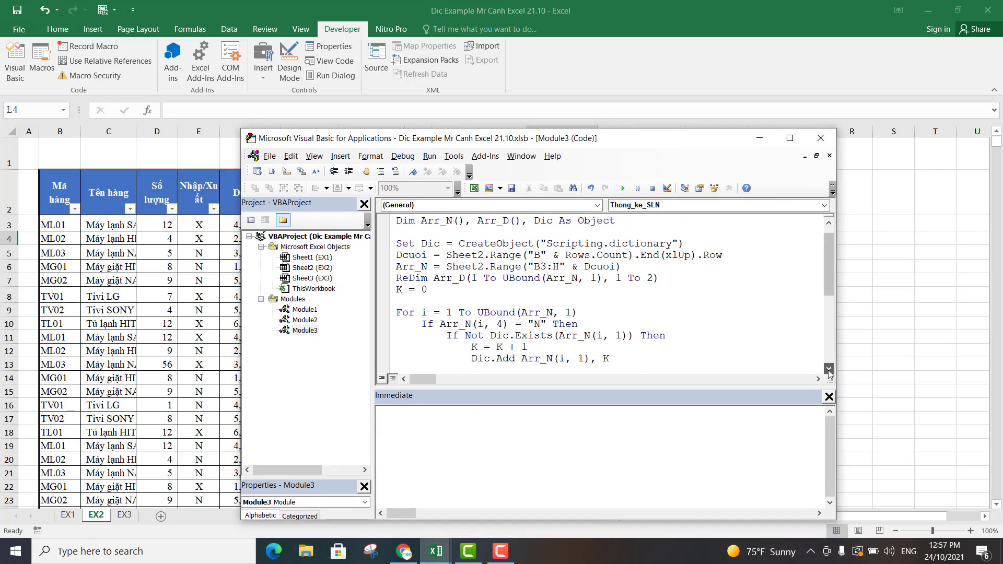
left_click(829, 369)
left_click(828, 369)
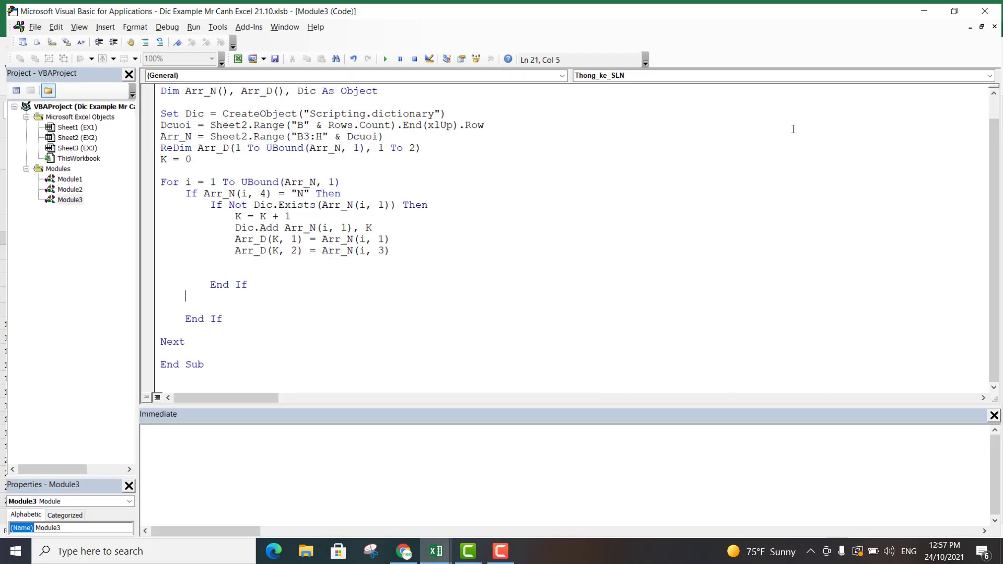
left_click(790, 138)
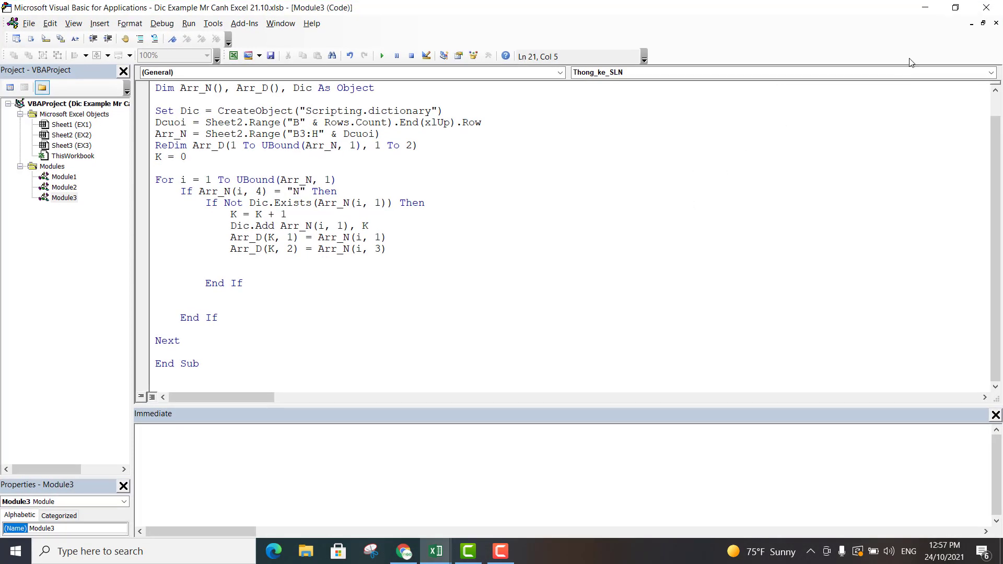
left_click(956, 7)
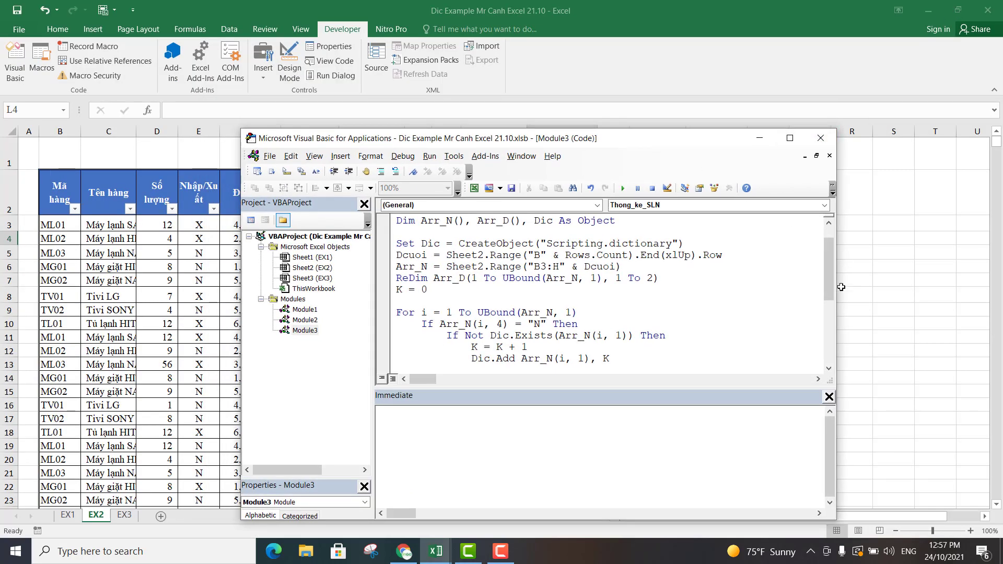
left_click_drag(835, 322, 959, 322)
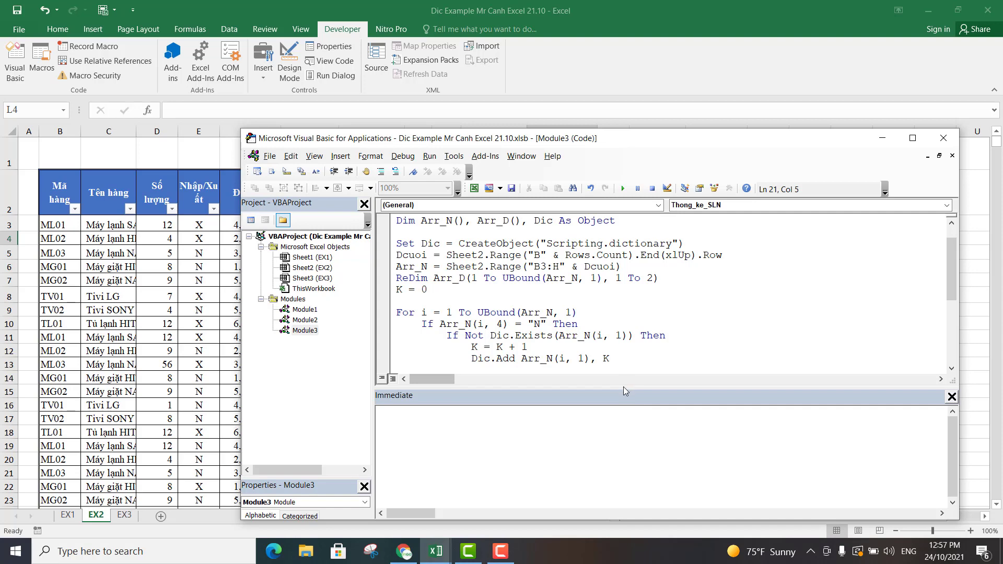
- Scroll to the blank line after Arr_D(K, 2), then bring the EX2 sheet forward
left_click_drag(625, 386, 622, 443)
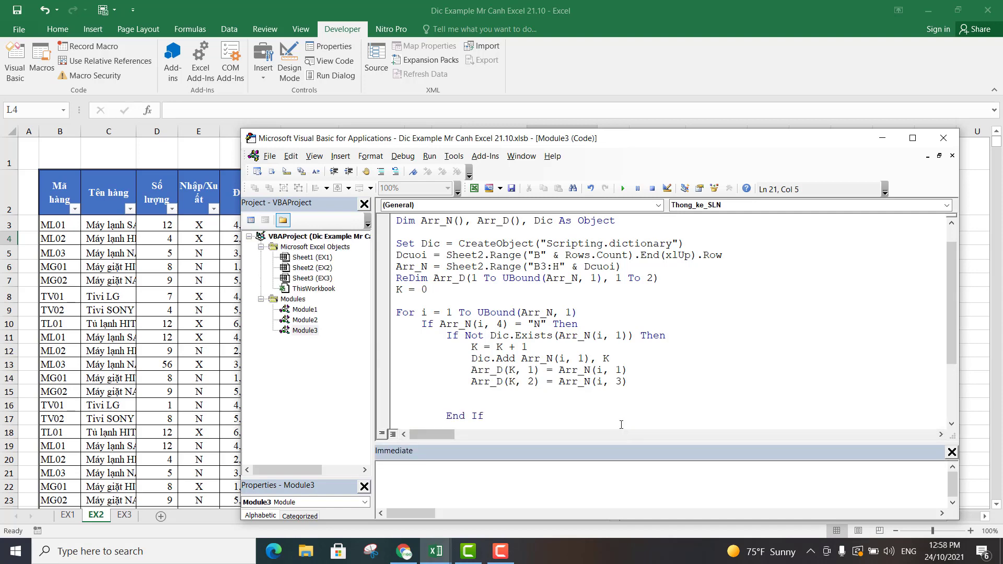
scroll(619, 391, "down", 2)
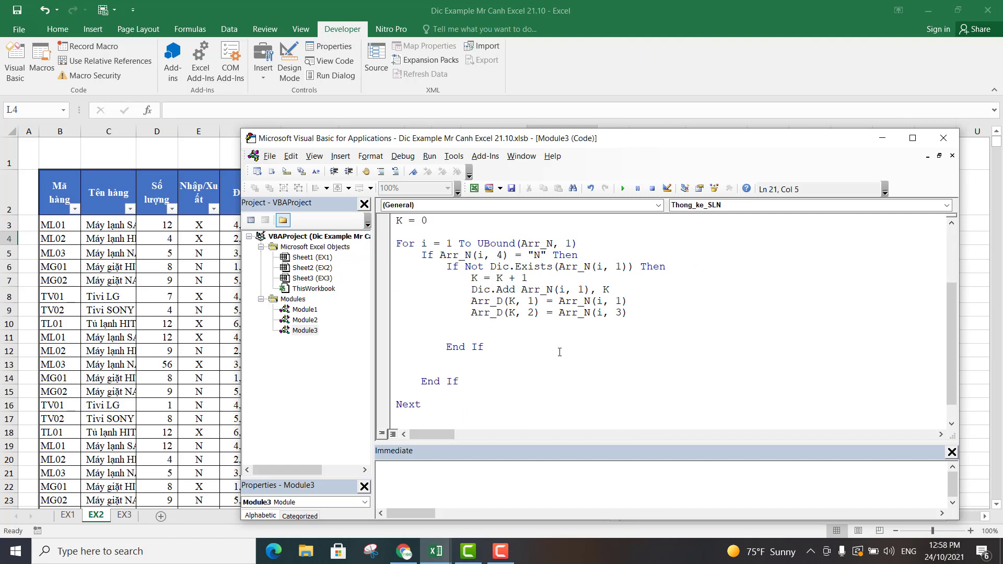
left_click(518, 322)
mouse_move(658, 138)
left_mouse_down()
mouse_move(632, 291)
mouse_move(636, 272)
left_mouse_up()
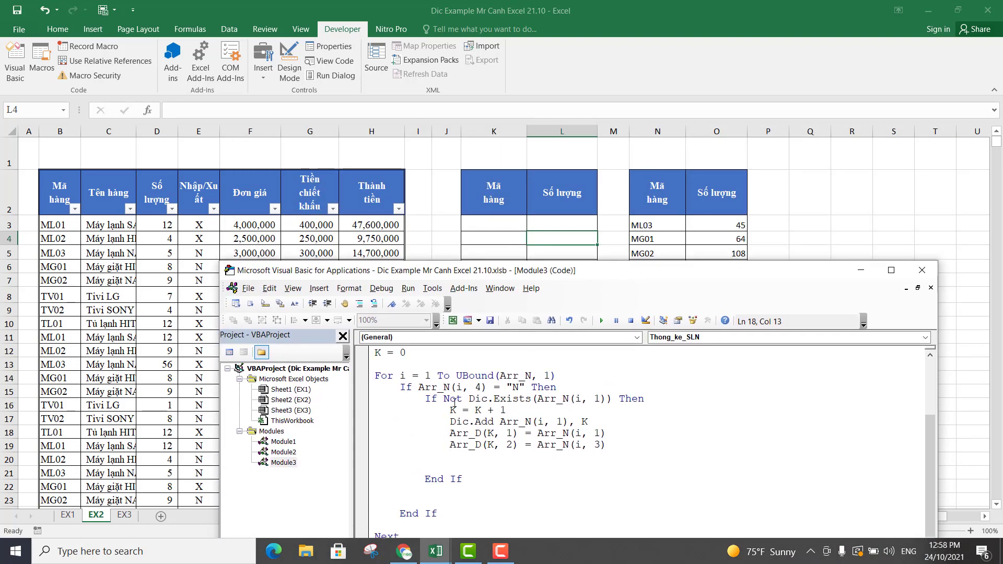
left_click(491, 226)
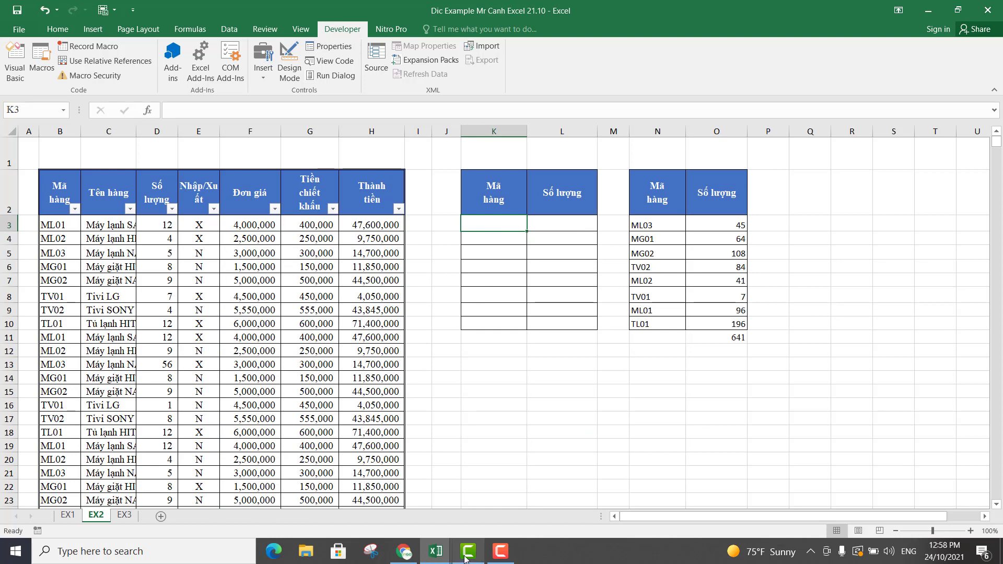
- Add an Else line below Arr_D(K, 2) = Arr_N(i, 3) with an indented line beneath
mouse_move(436, 550)
left_click(506, 489)
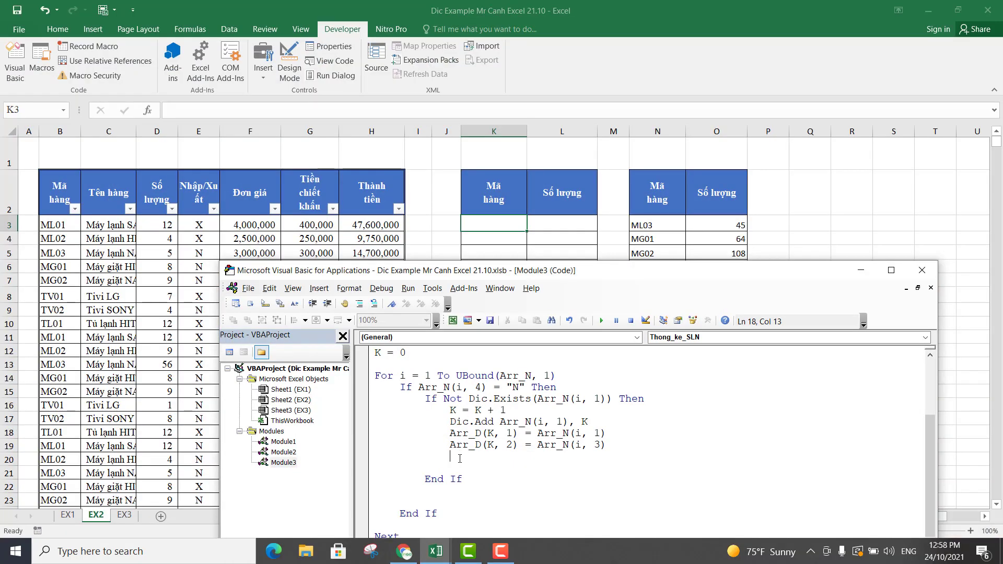
key("BackSpace")
type("E")
key("BackSpace")
type("Elss")
key("Return")
key("Tab")
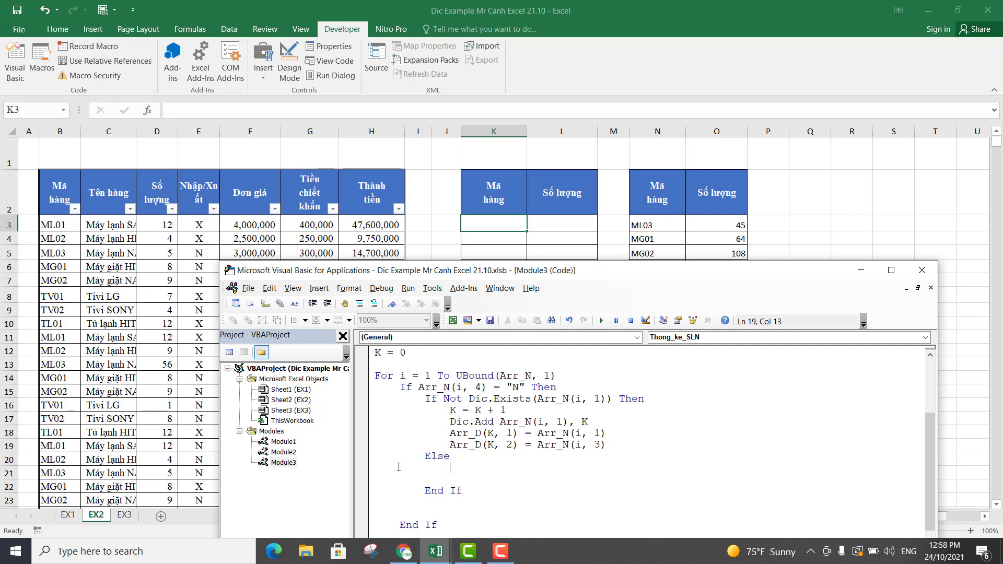
- Begin typing J = Dic.item("Arr_N( inside the Else branch
left_click_drag(453, 456, 416, 458)
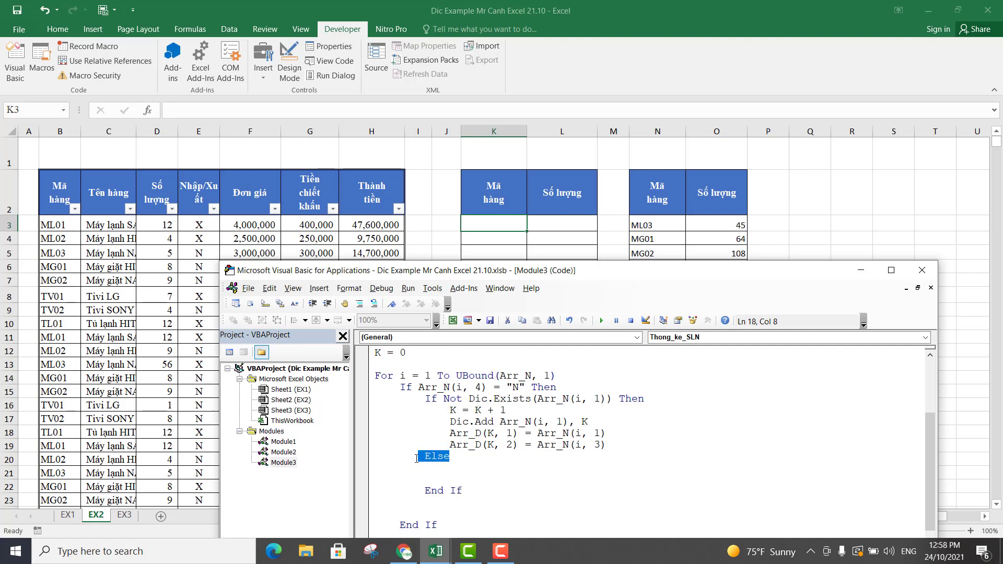
left_click(454, 469)
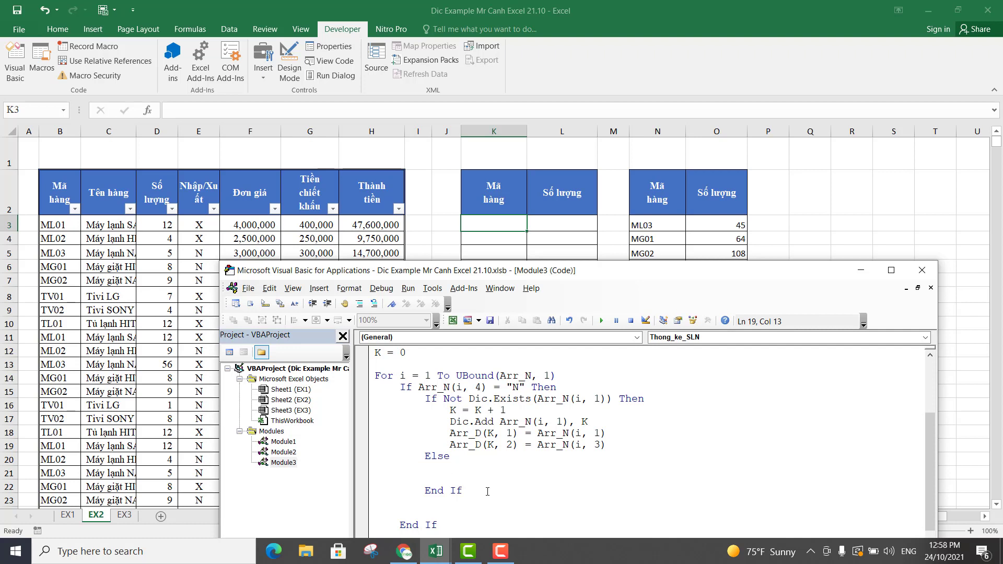
type("J = ")
type("Di")
type("c.item")
type("(")
type("\"Ar")
type("r_N")
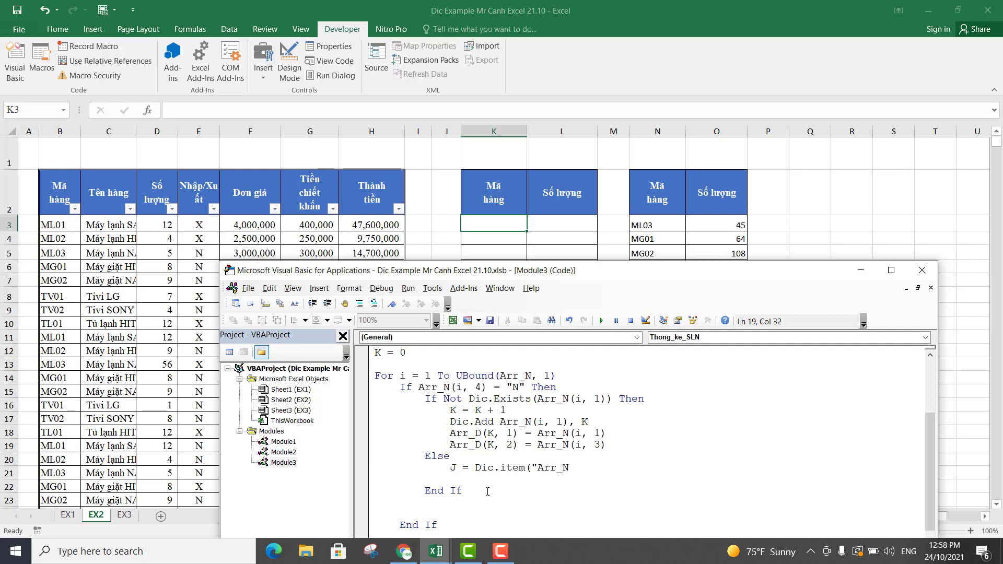
type("(")
- Complete the line J = Dic.Item(Arr_N(i, 1)), removing the stray quote and undoing a line merge
key("BackSpace")
key("BackSpace")
type("(i,")
type("1)")
left_click(538, 468)
key("BackSpace")
key("shift+Up")
type(")")
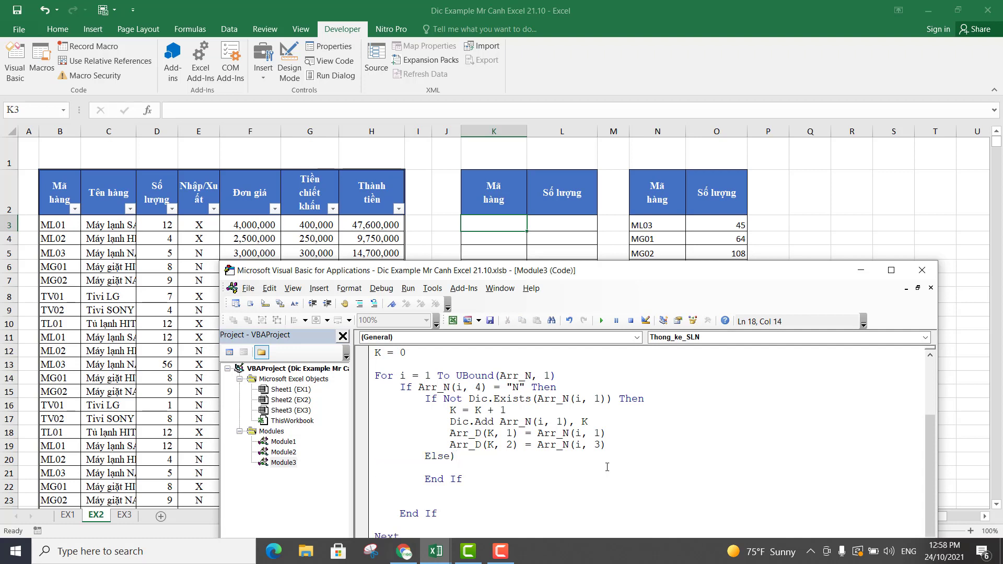
key("ctrl+z")
key("Down")
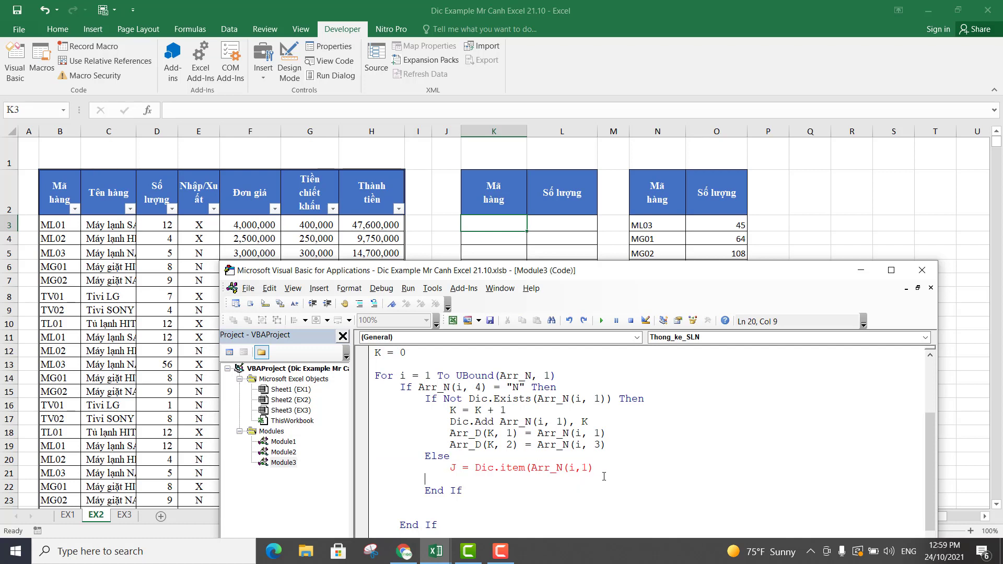
left_click(599, 467)
type(")")
- Add Arr_D(J, 2) = Arr_D(J, 2) + Arr_N(i, 3) to accumulate repeated items' quantities
key("Return")
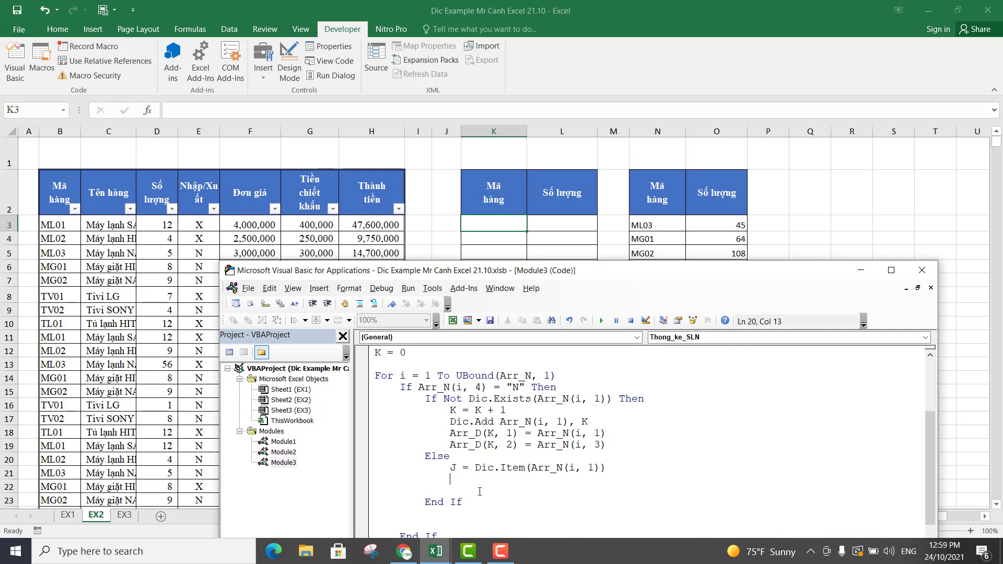
type("Arr")
type("_D")
type("(J,")
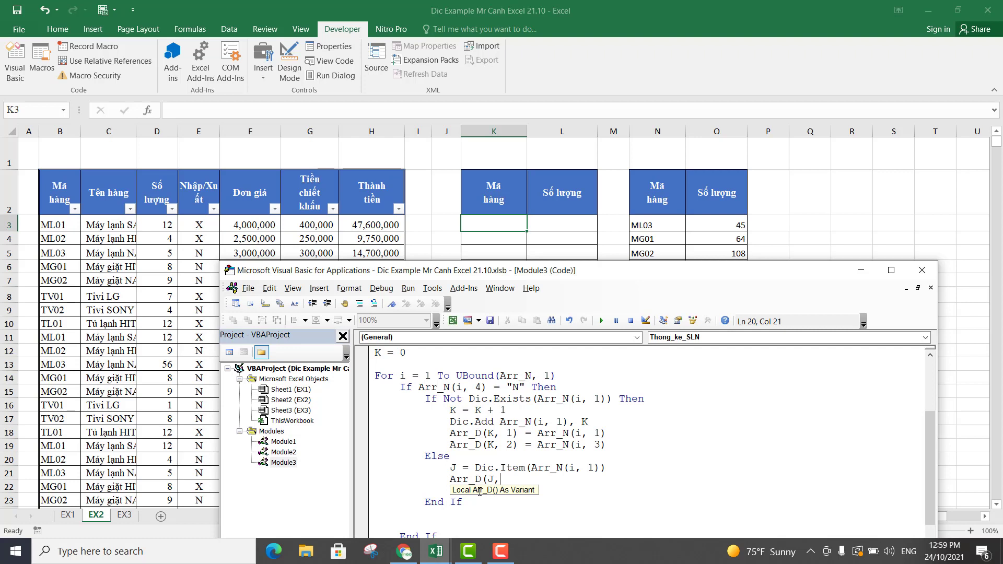
type("2)=")
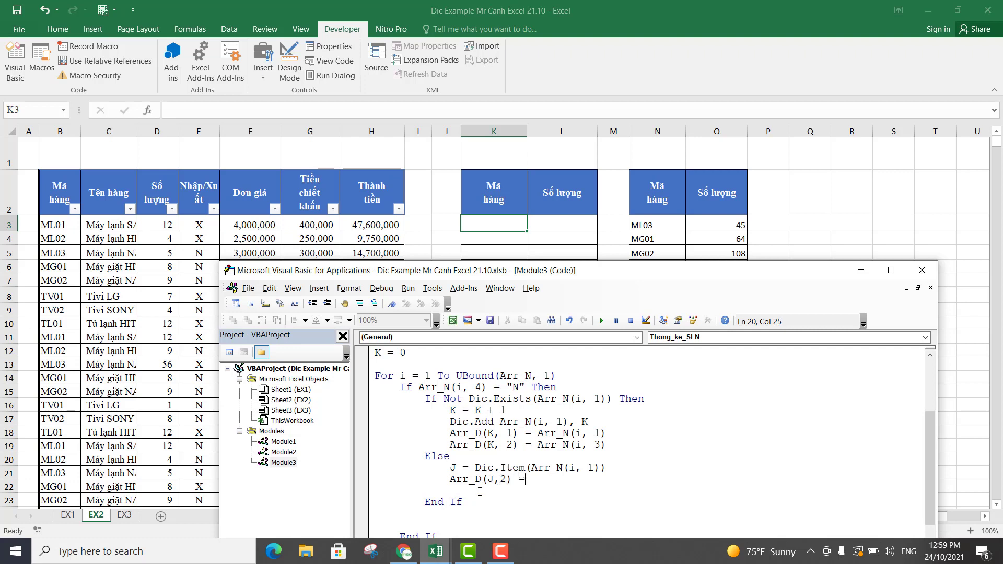
type(" Arr_")
type("D(j")
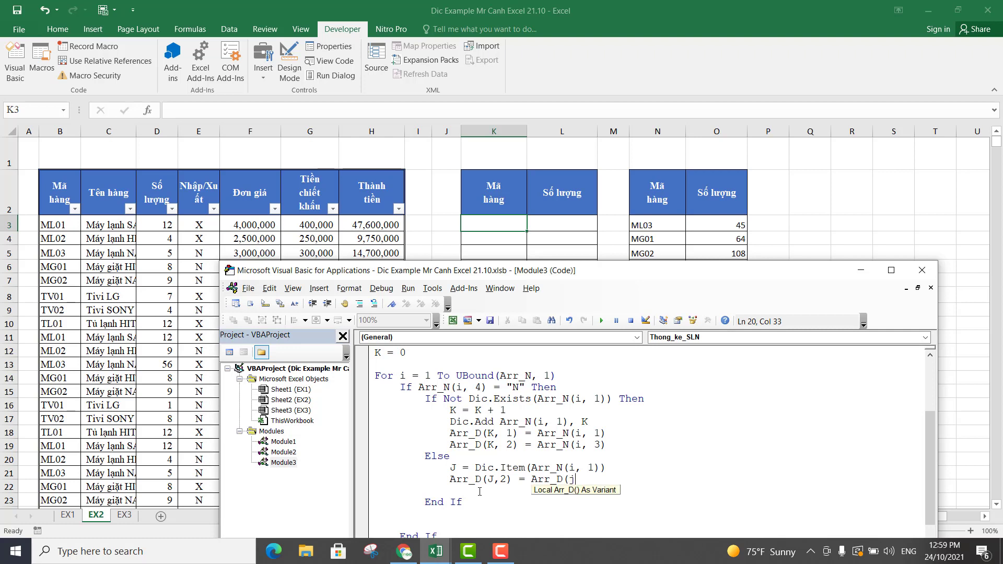
type(",2)")
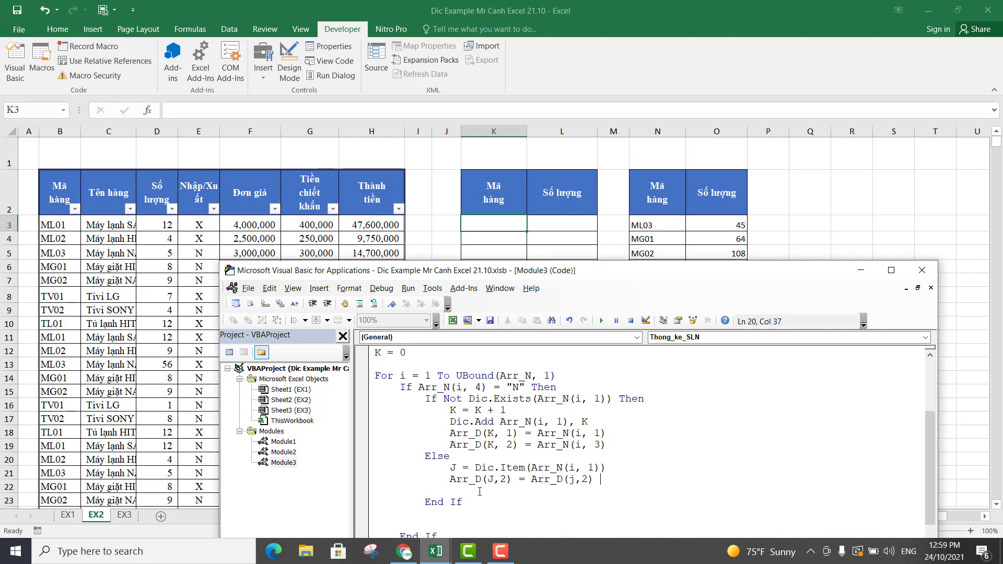
type("+ ")
type("Arr_")
type("N(i,")
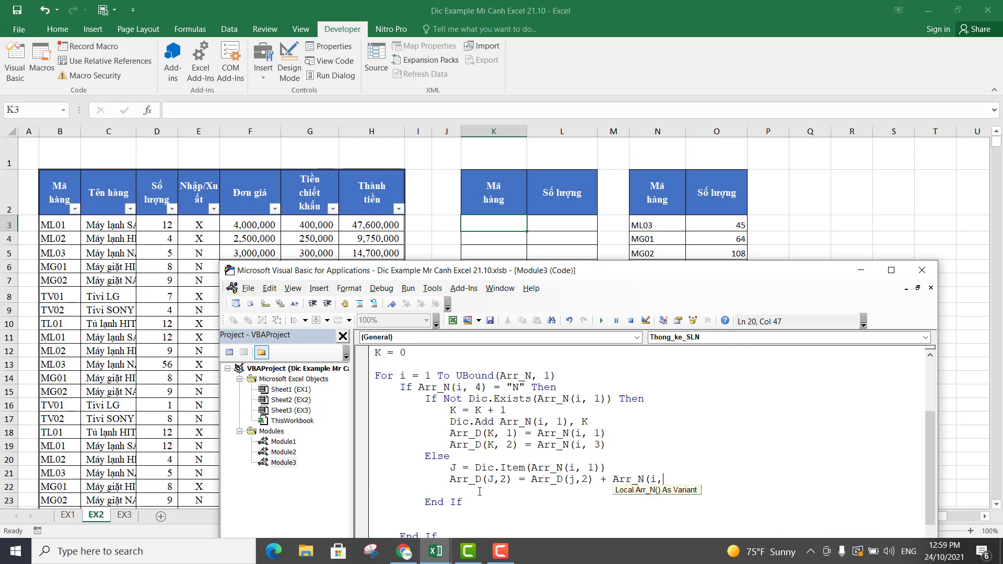
type("3)")
key("Return")
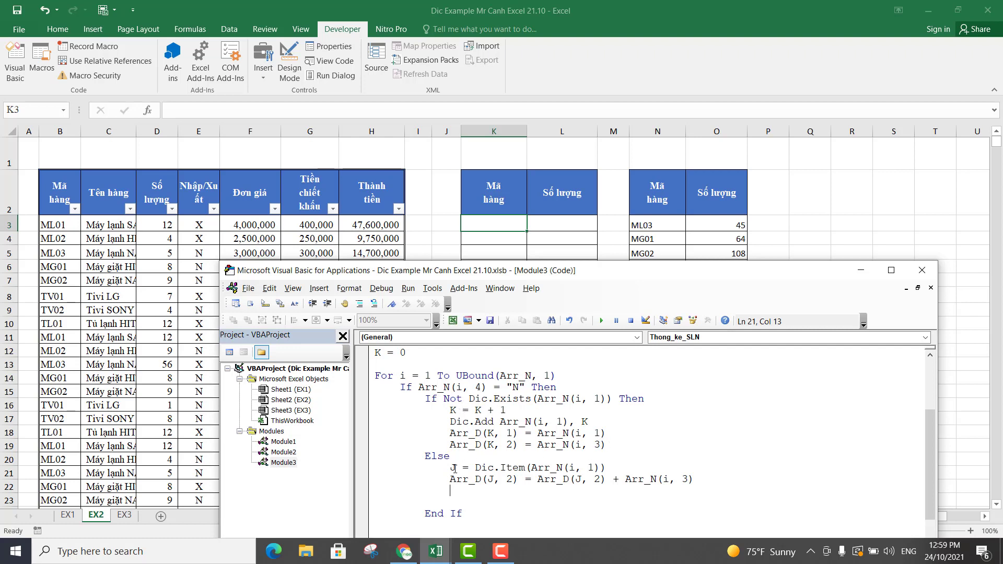
- Highlight the accumulation line and its Arr_N(i, 3) and Arr_D(J, 2) terms to explain them
left_click_drag(450, 479, 695, 477)
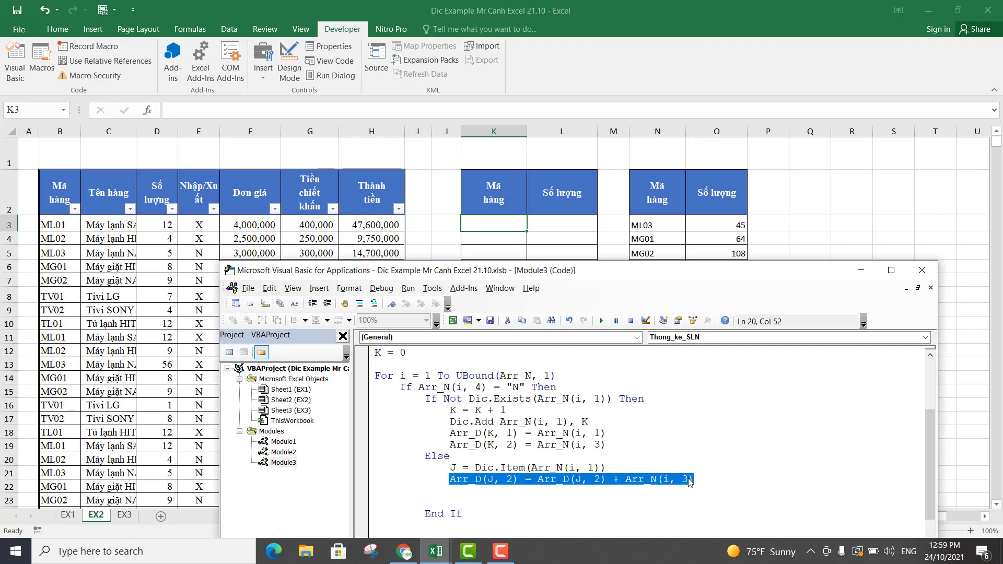
left_click(625, 480)
left_click_drag(626, 480, 704, 481)
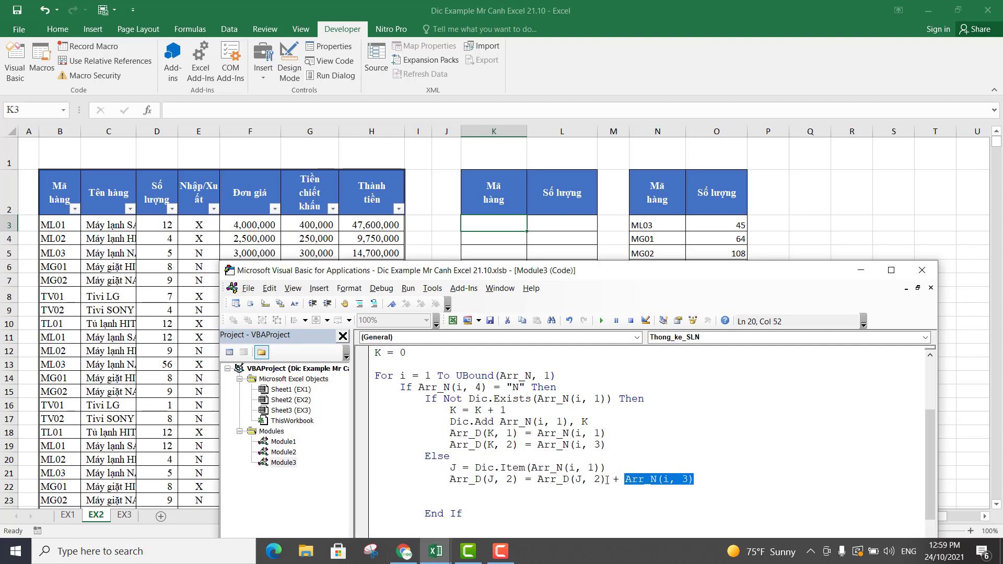
left_click_drag(605, 480, 535, 475)
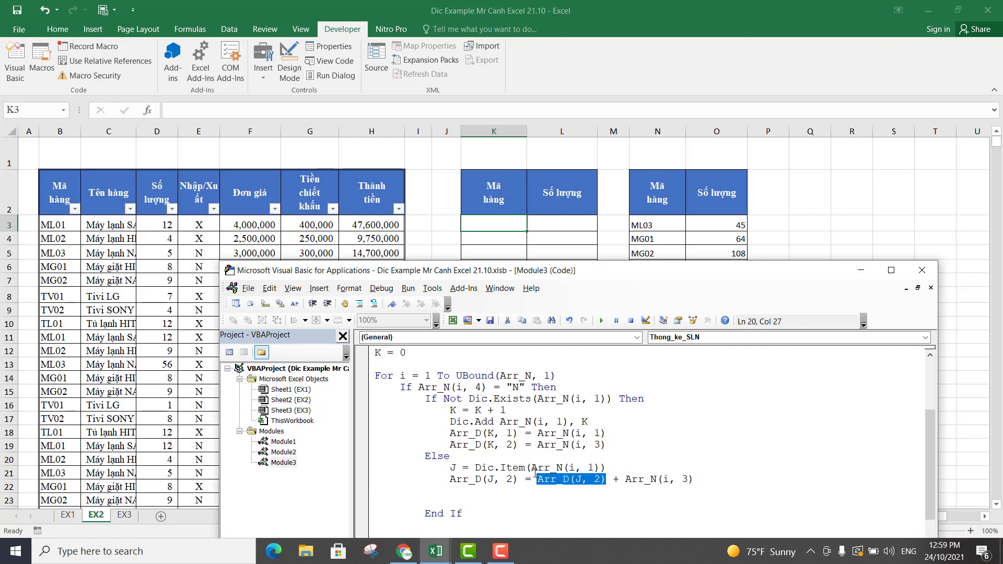
- Point out the Số lượng output cells on the EX2 sheet
left_click(572, 226)
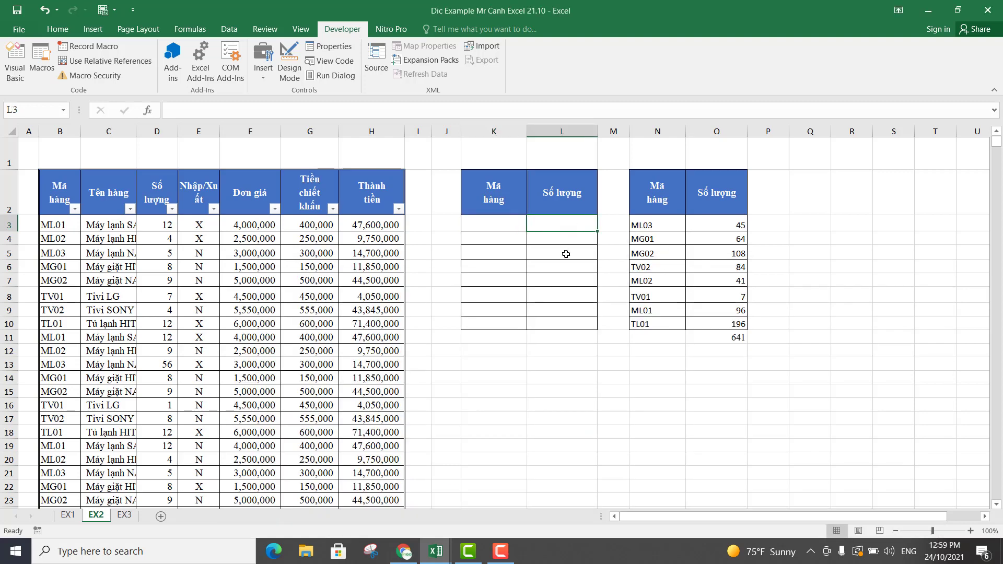
left_click(566, 254)
left_click(563, 285)
left_click(561, 253)
left_click(561, 223)
left_click(562, 254)
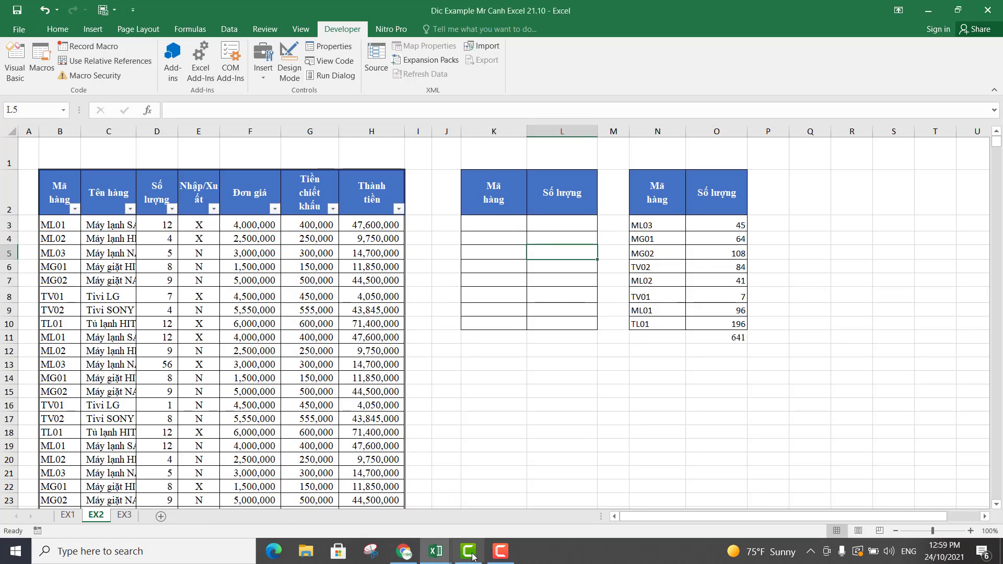
mouse_move(435, 550)
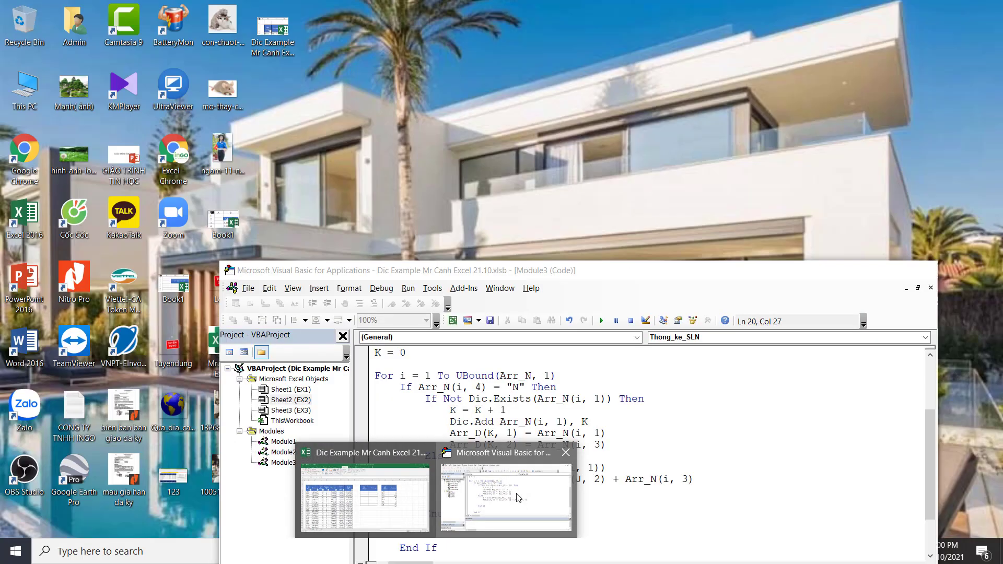
- Back in the code editor, insert blank lines after Next, before End Sub
left_click(514, 491)
left_click_drag(674, 280, 671, 170)
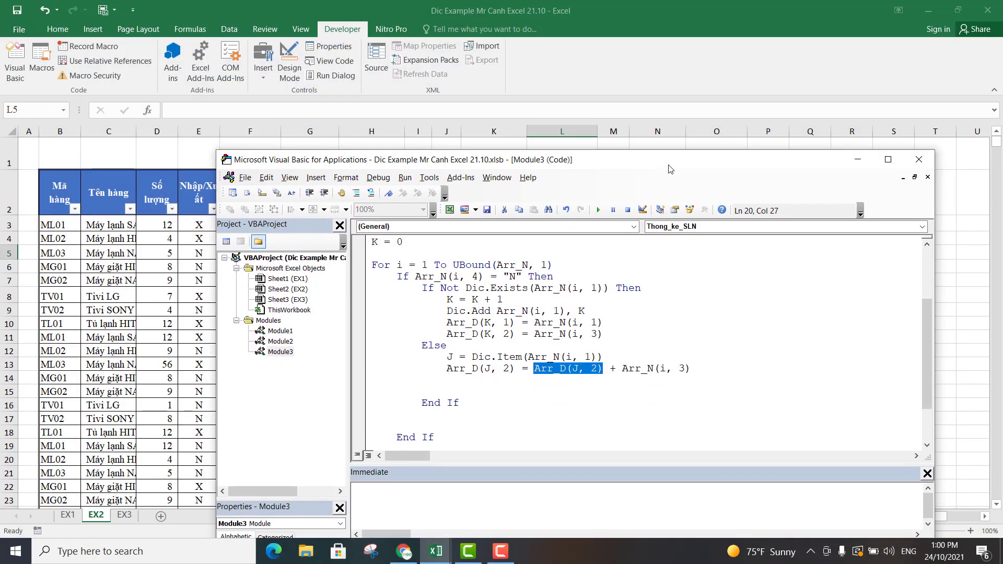
left_click(503, 383)
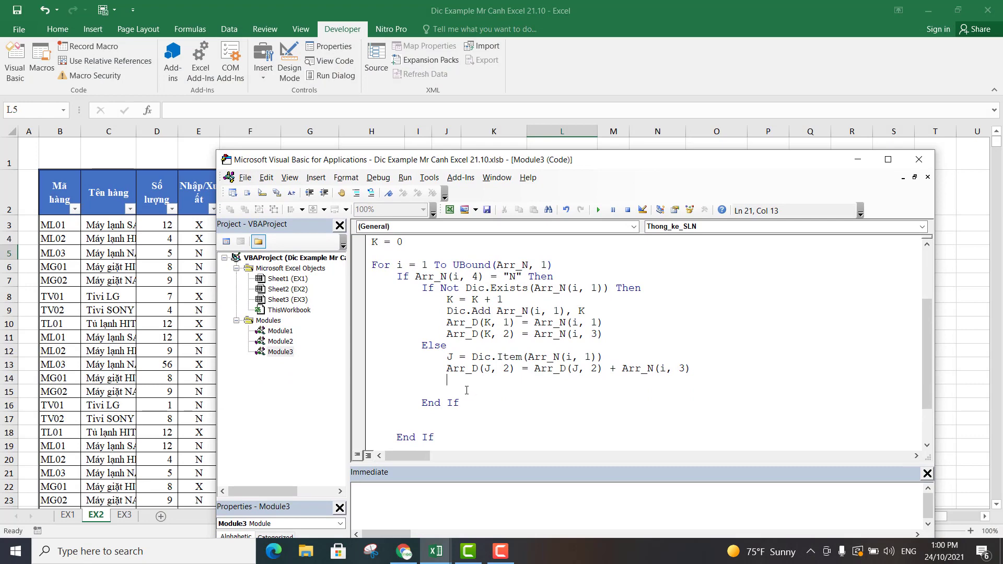
scroll(475, 392, "up", 1)
scroll(471, 387, "up", 2)
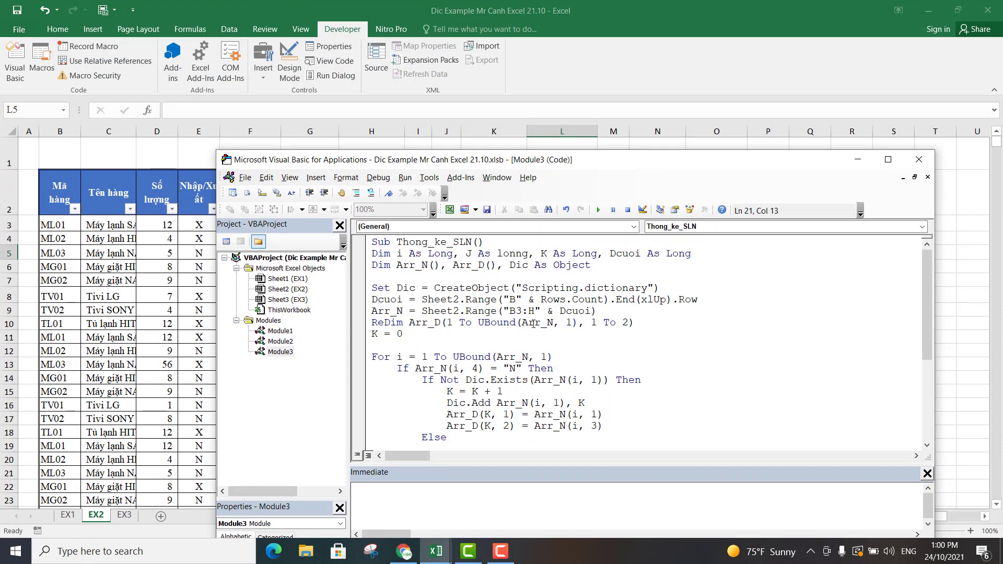
scroll(532, 323, "down", 3)
scroll(532, 333, "up", 2)
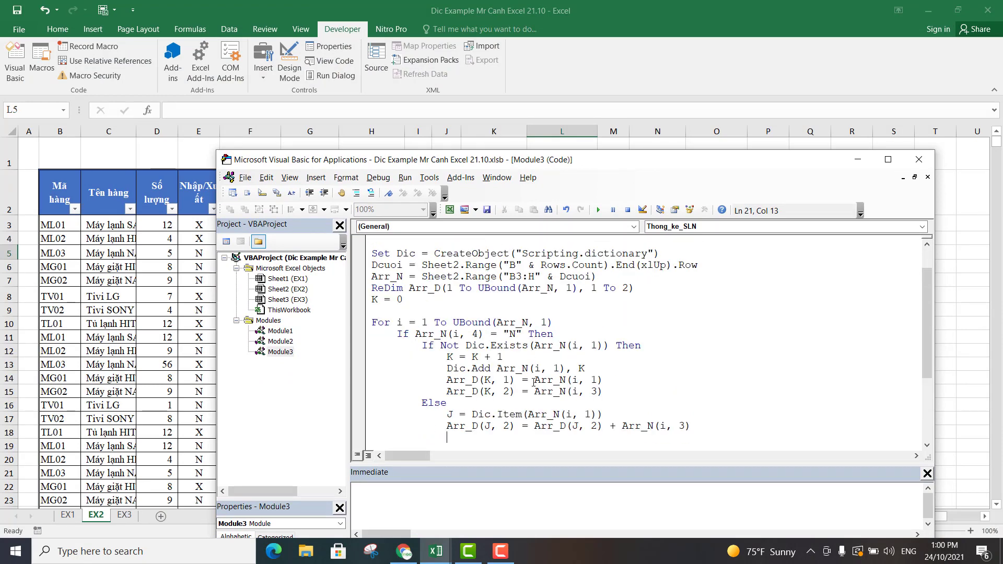
scroll(533, 382, "down", 3)
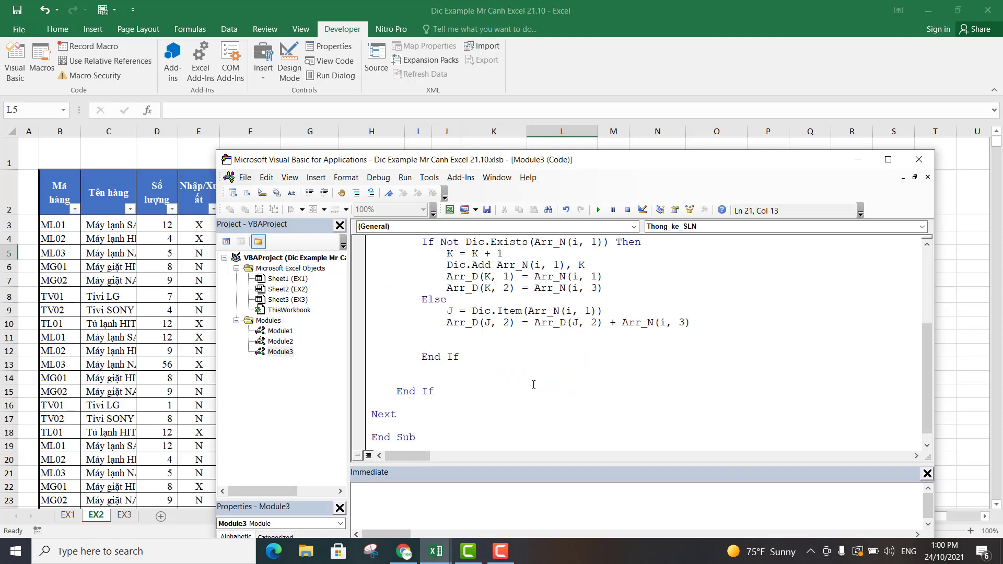
scroll(533, 384, "up", 2)
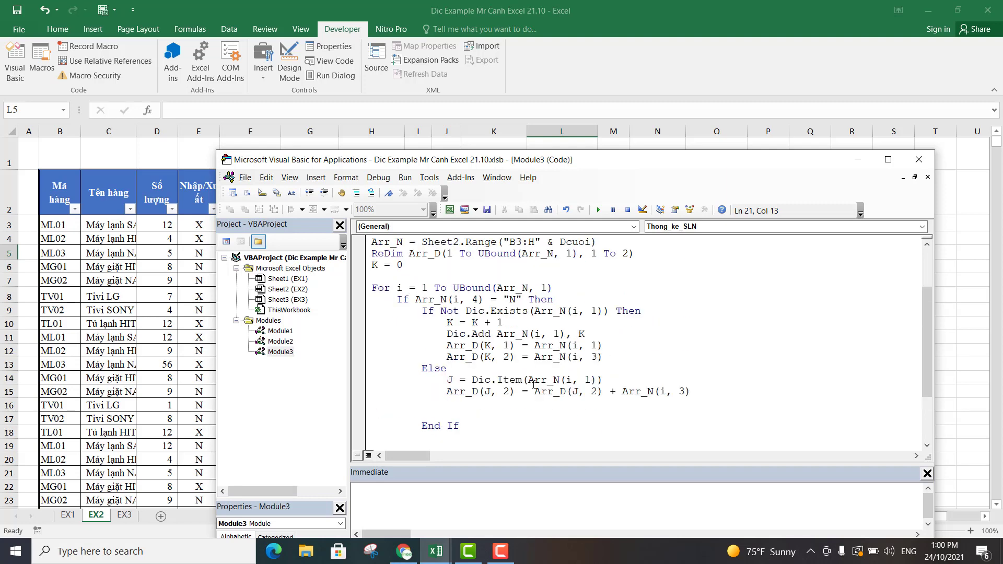
scroll(533, 384, "down", 2)
scroll(454, 412, "down", 1)
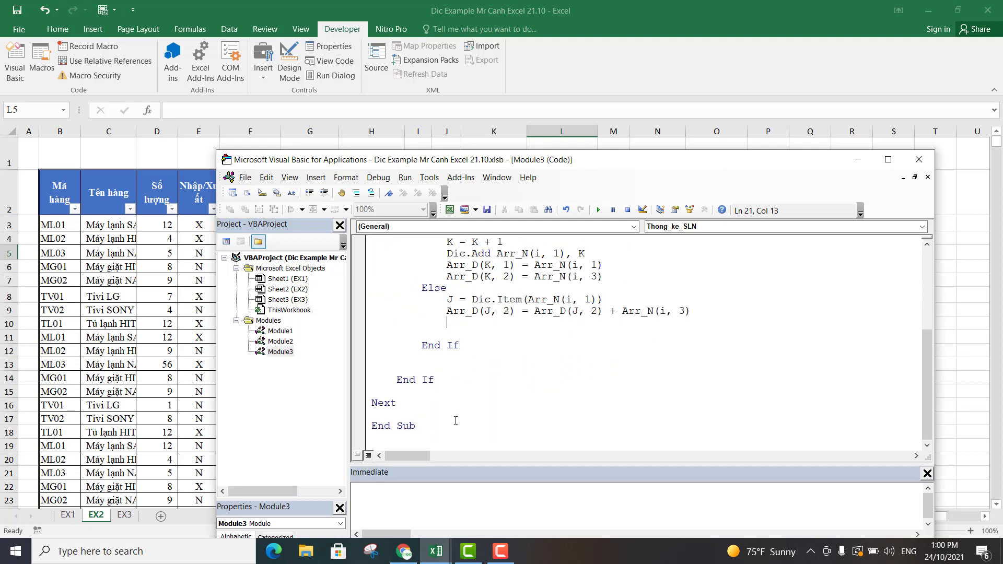
left_click(415, 415)
key("Return")
key("Return")
- Highlight the new-item and repeated-item branches of the dictionary check
left_click_drag(623, 165, 616, 126)
left_click(430, 375)
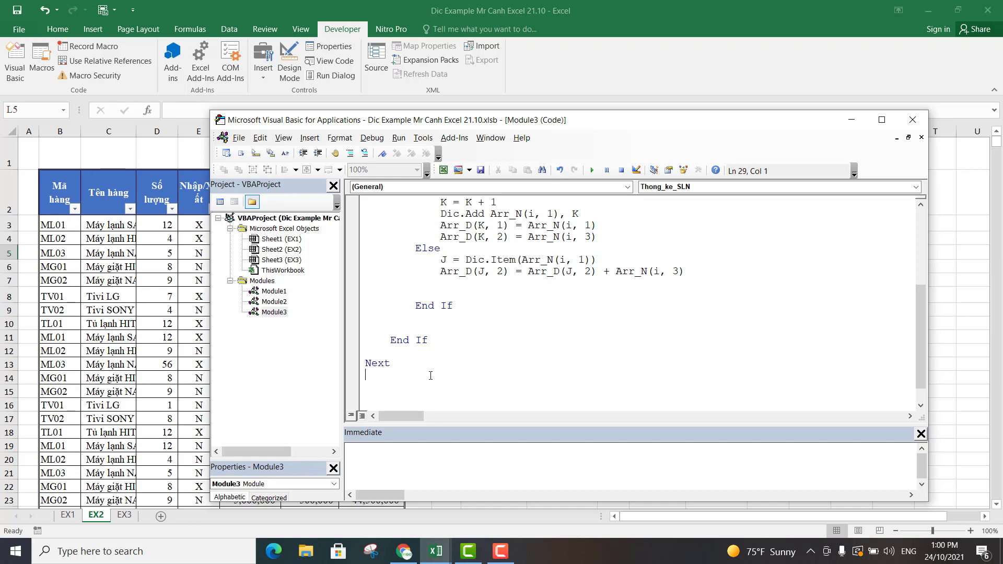
scroll(438, 372, "up", 4)
scroll(552, 357, "down", 2)
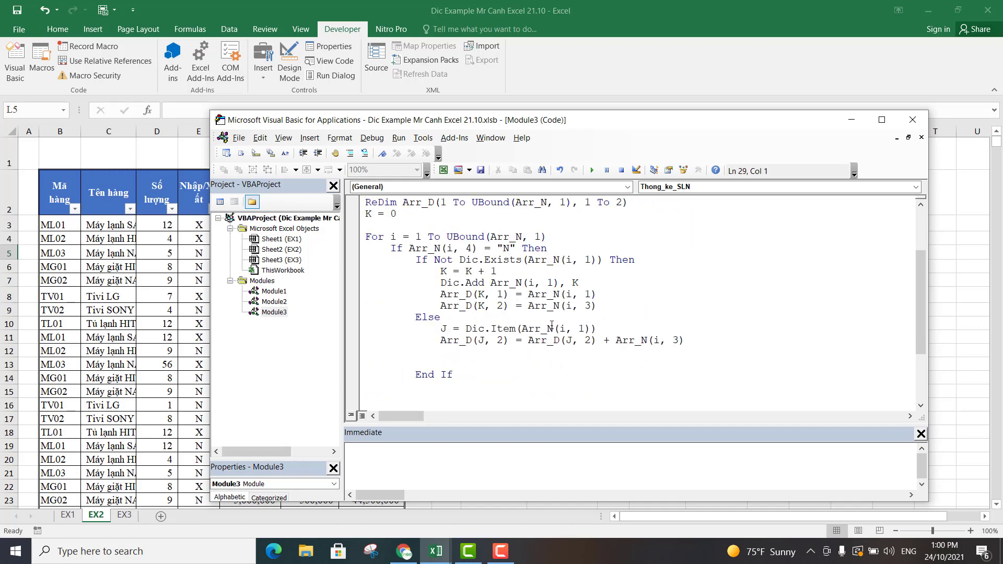
left_click(580, 285)
left_click_drag(418, 258, 517, 328)
left_click(654, 355)
scroll(653, 355, "up", 3)
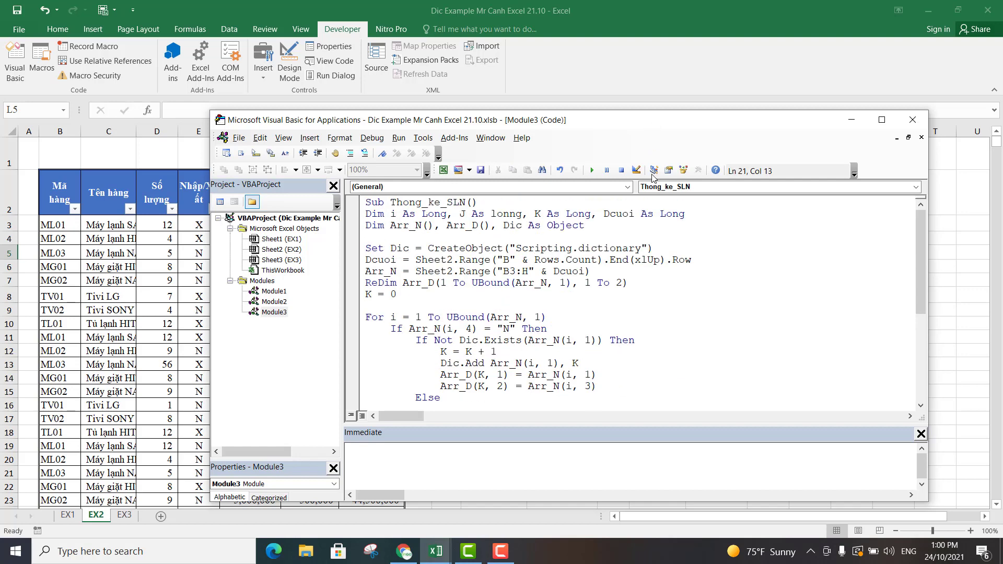
left_click_drag(653, 120, 653, 362)
- Check cell K3 on the sheet, review the loop, and add another line before End Sub
left_click(494, 218)
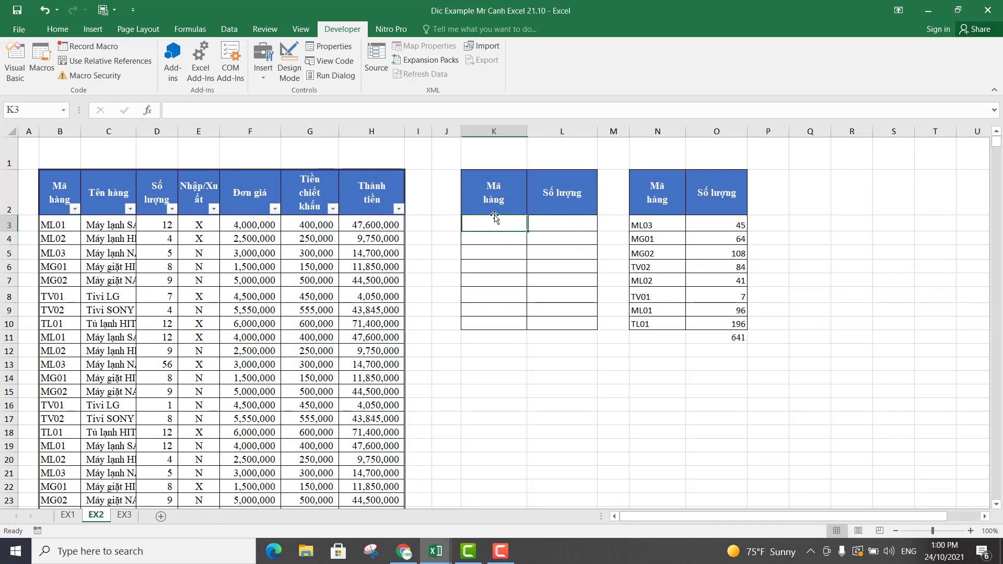
left_click(436, 551)
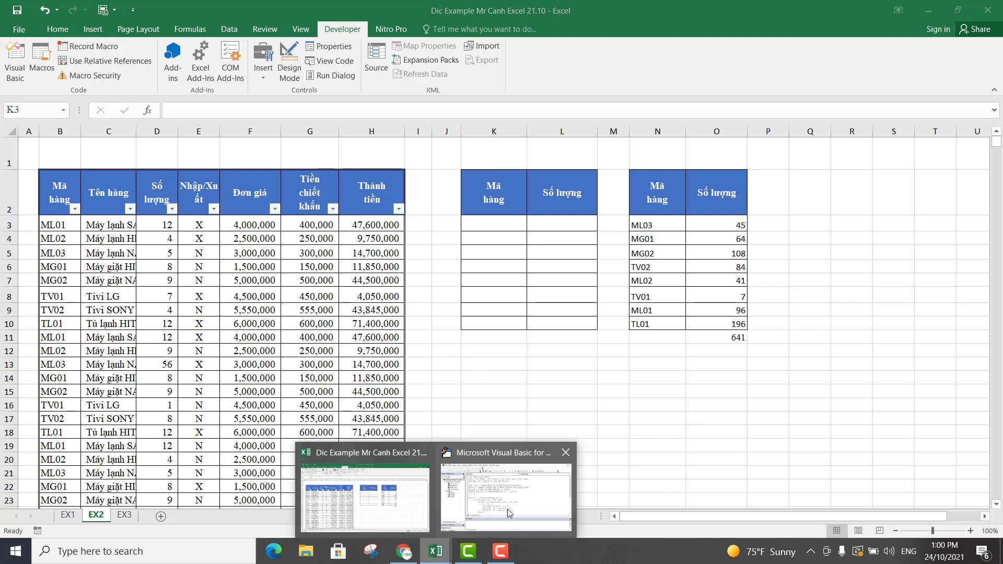
left_click(506, 509)
left_click_drag(621, 353, 614, 139)
left_click(493, 373)
scroll(433, 304, "down", 2)
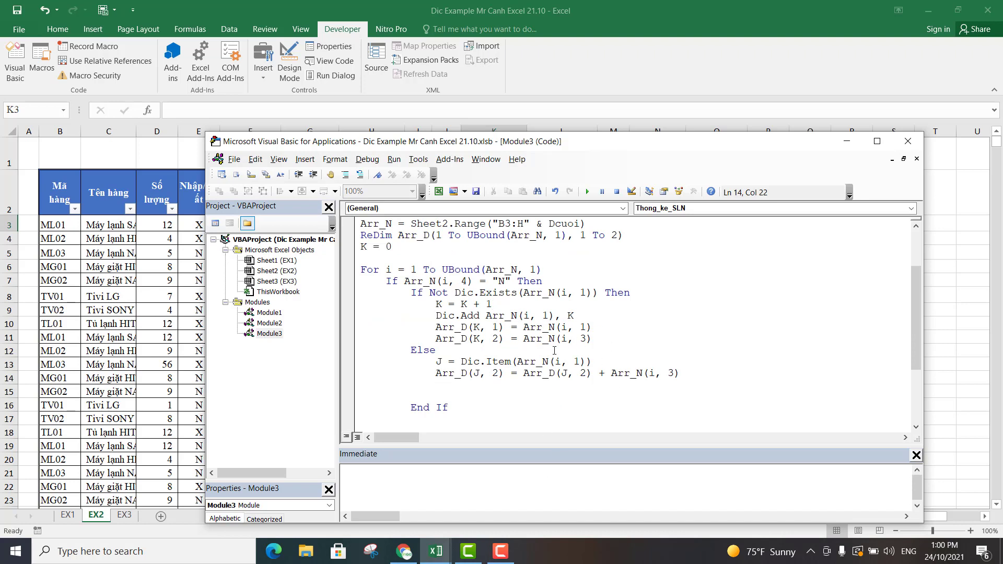
left_click(610, 334)
left_click(598, 381)
scroll(501, 388, "down", 1)
scroll(420, 397, "down", 2)
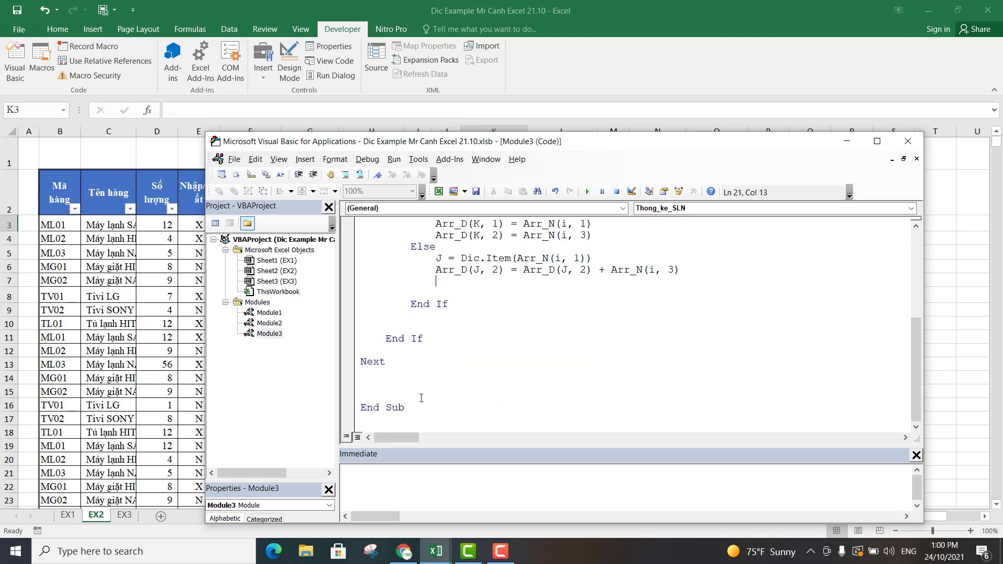
left_click(385, 379)
key("Return")
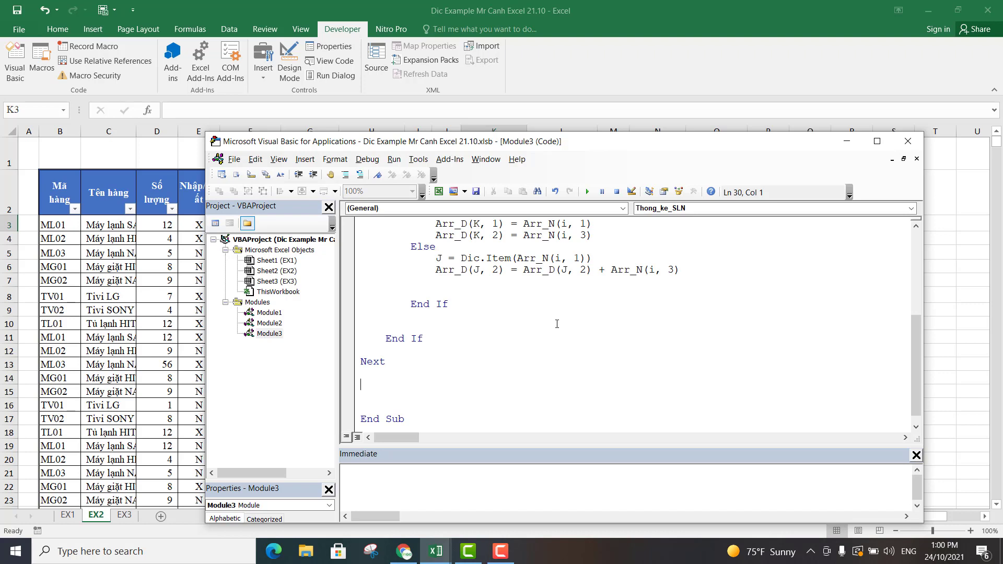
- Add Sheet2.Range("K3:L1000").ClearContents after Next to clear previous output
type("sheet")
type("2.")
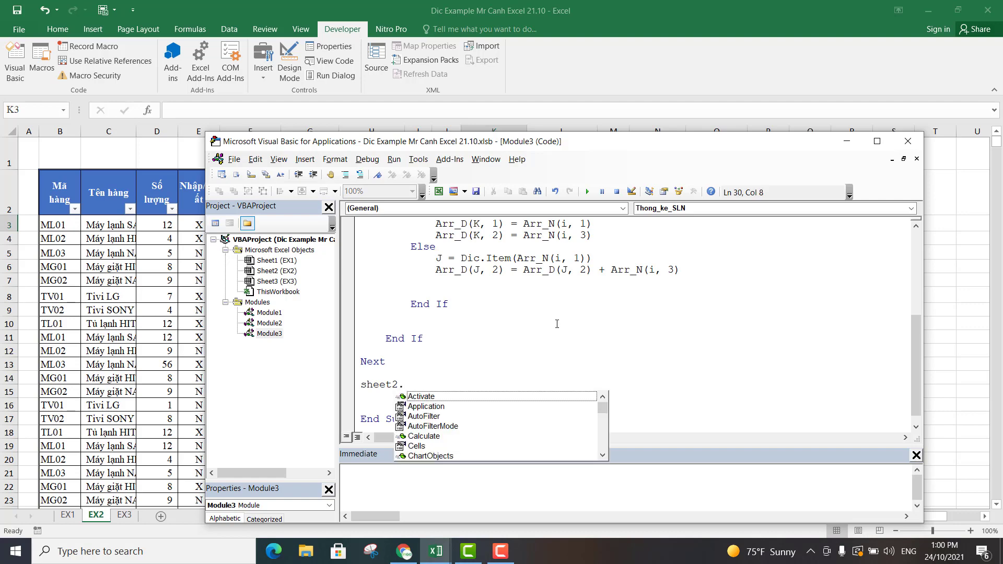
type("range")
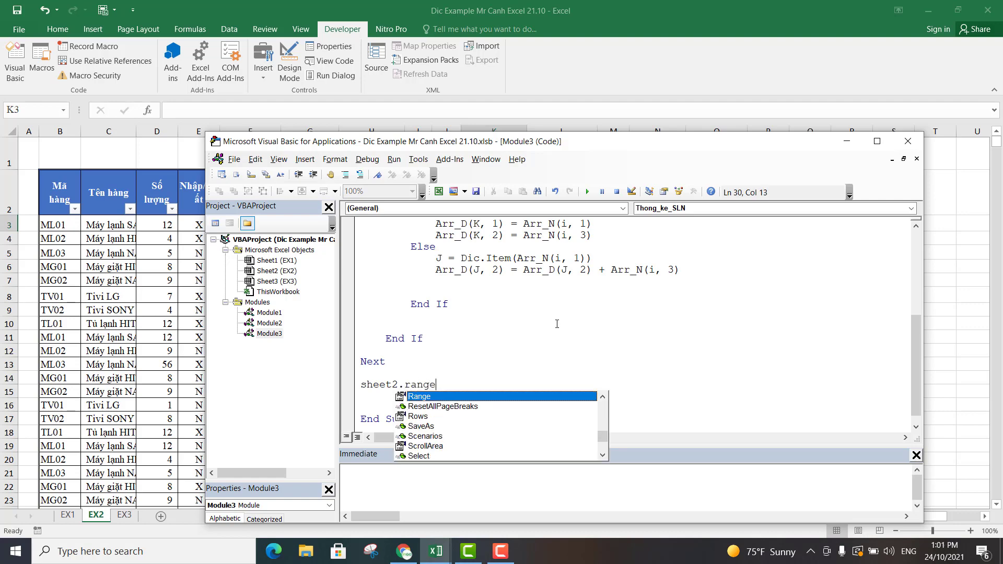
type("(")
scroll(605, 322, "up", 3)
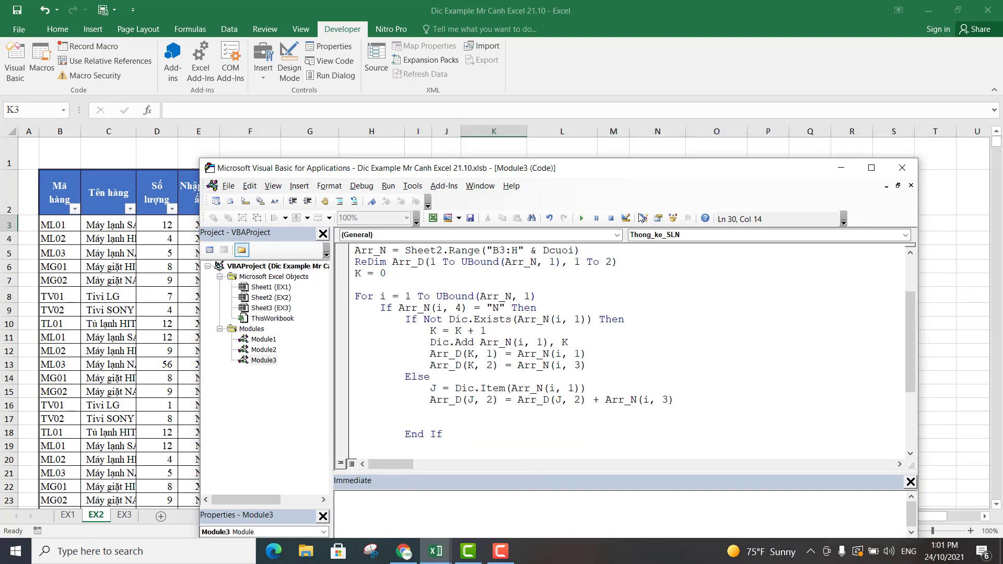
mouse_move(652, 145)
left_mouse_down()
mouse_move(625, 381)
mouse_move(640, 122)
left_mouse_up()
scroll(458, 296, "down", 3)
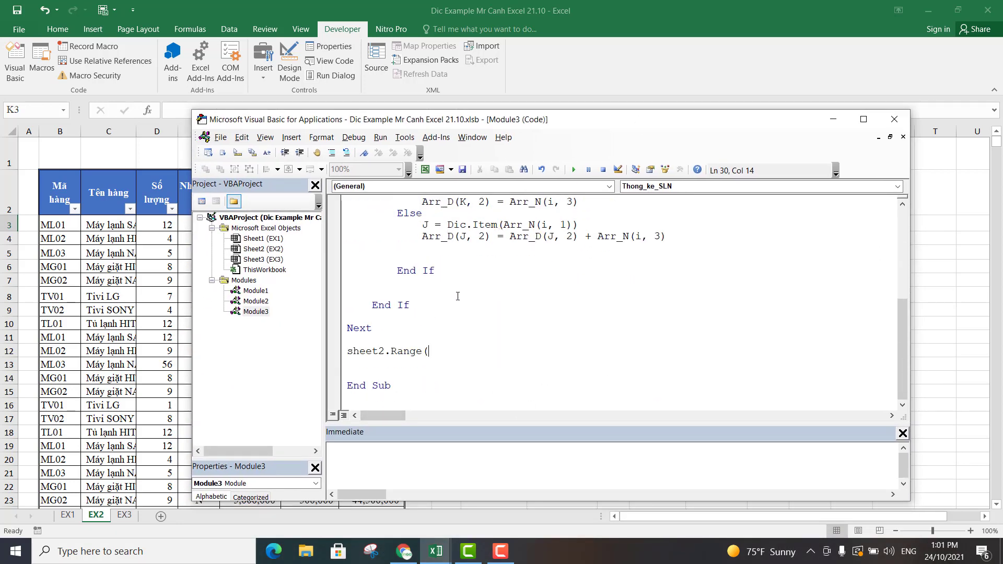
type("\"K")
type("3:L")
type("1000")
type("\")")
type(".cl")
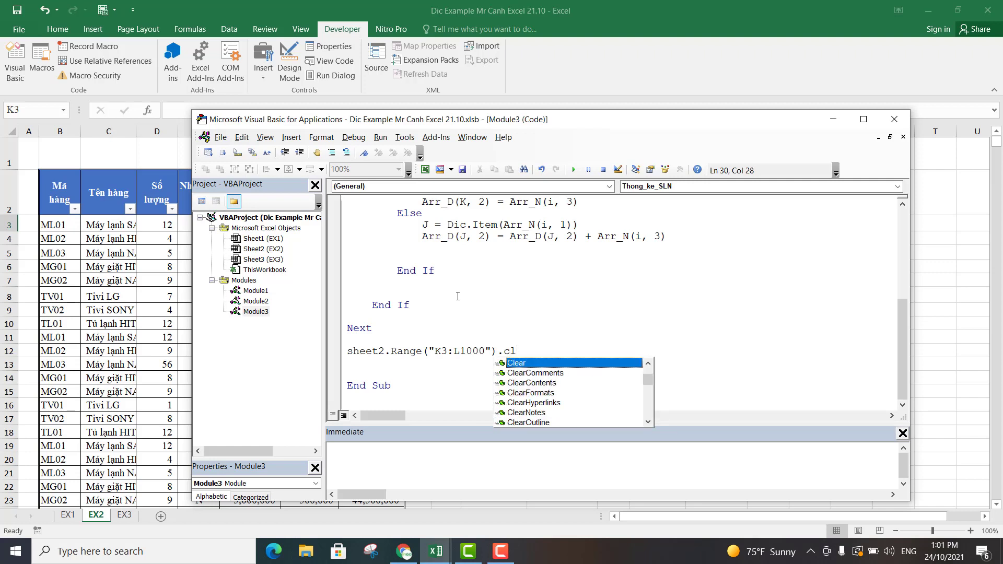
key("Down")
key("Down")
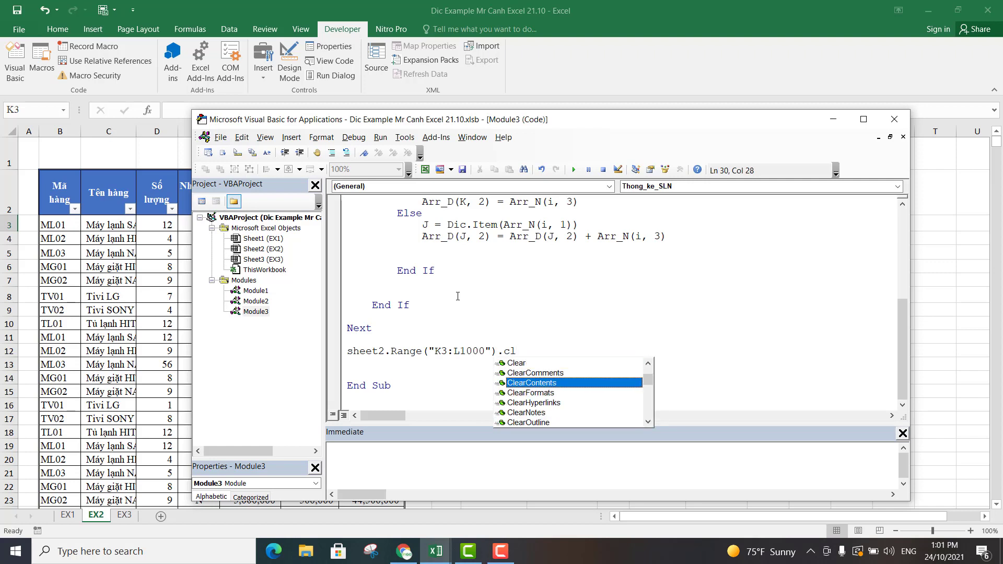
key("Tab")
key("Return")
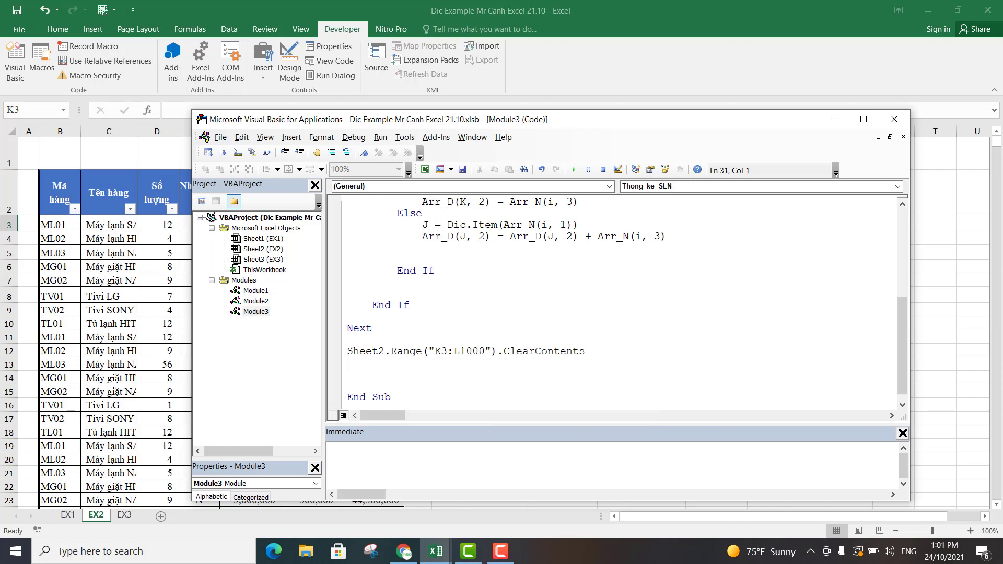
- Write Sheet2.Range("K3").Resize(K, 2) = Arr_D to output the results from K3
type("Shee")
key("BackSpace")
type("et2")
type(".range")
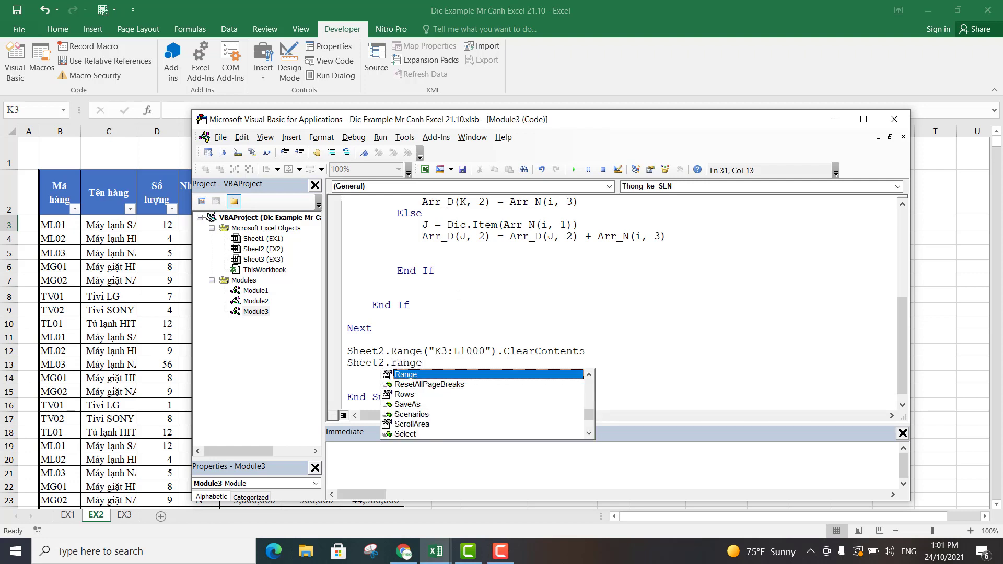
type("(K")
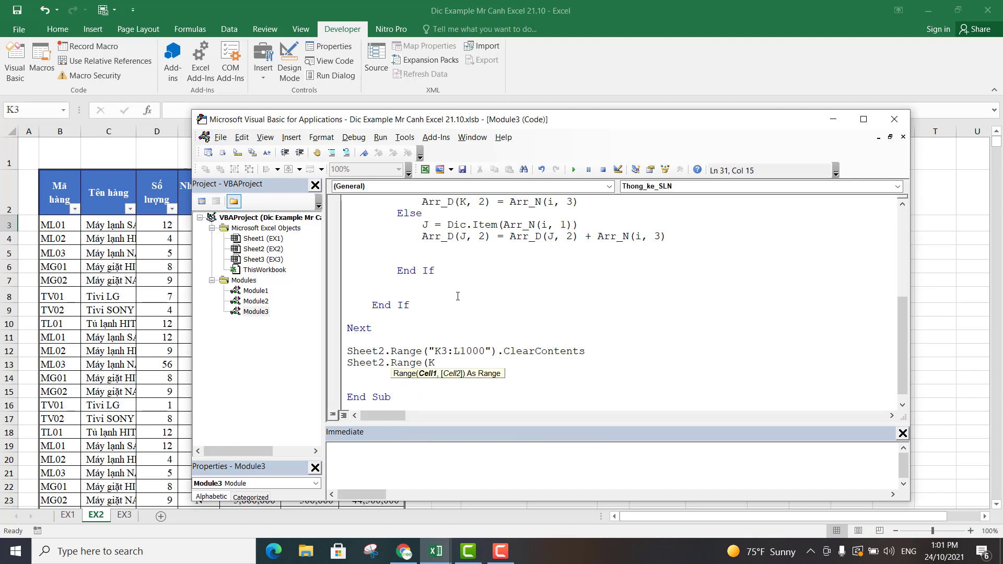
key("BackSpace")
type("\"K")
type("3\"")
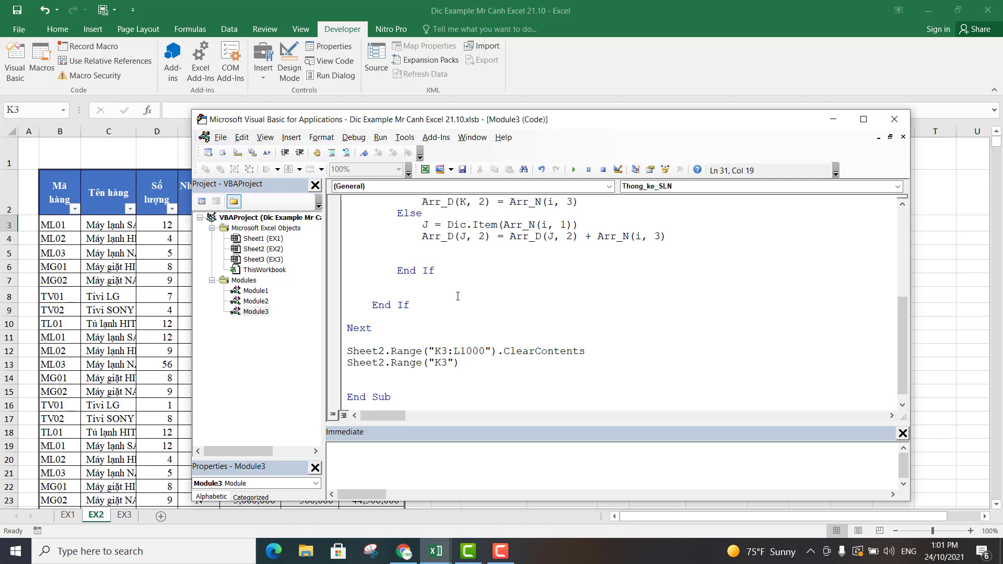
type(".rr")
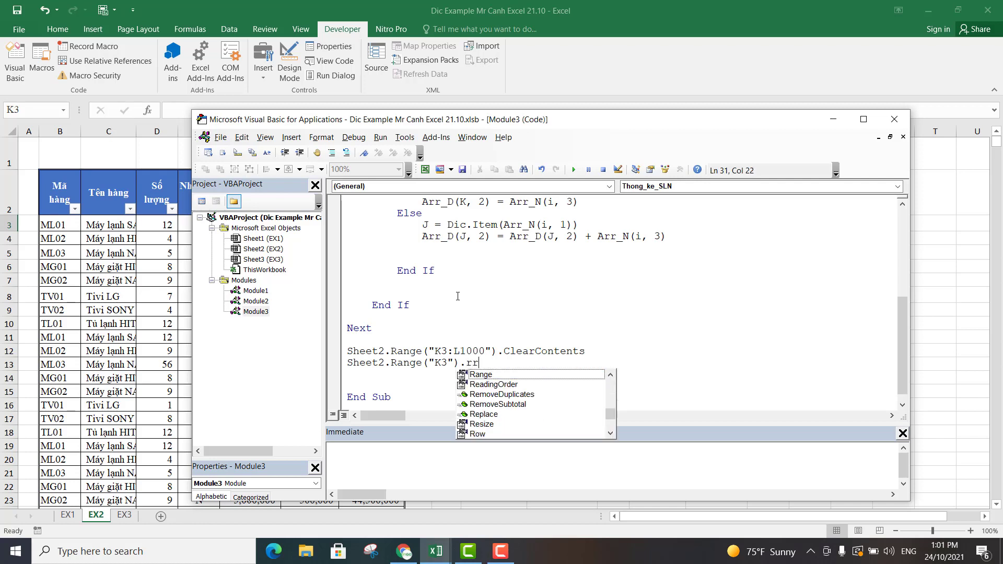
key("BackSpace")
type("e")
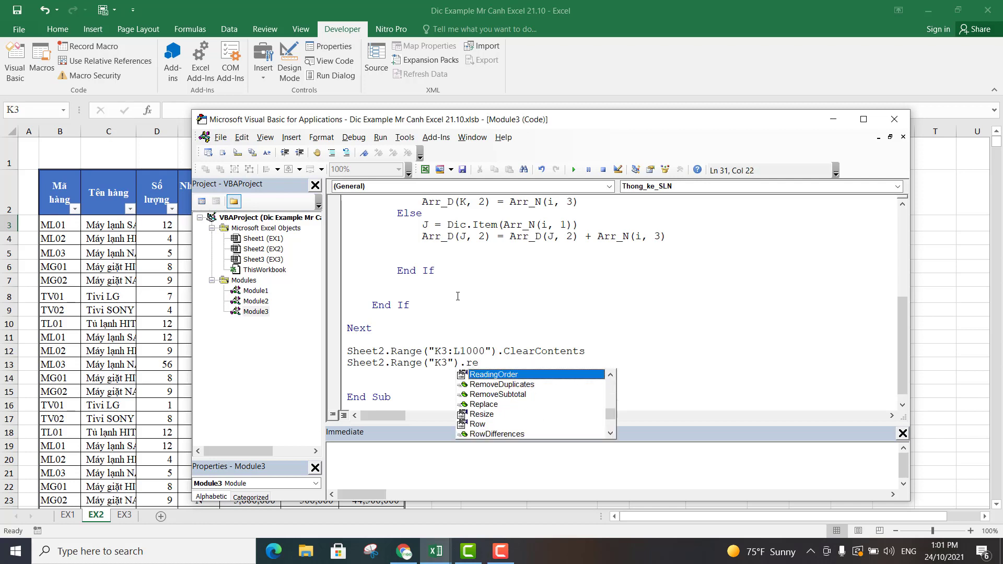
key("Down")
key("Down")
key("Down")
key("Down")
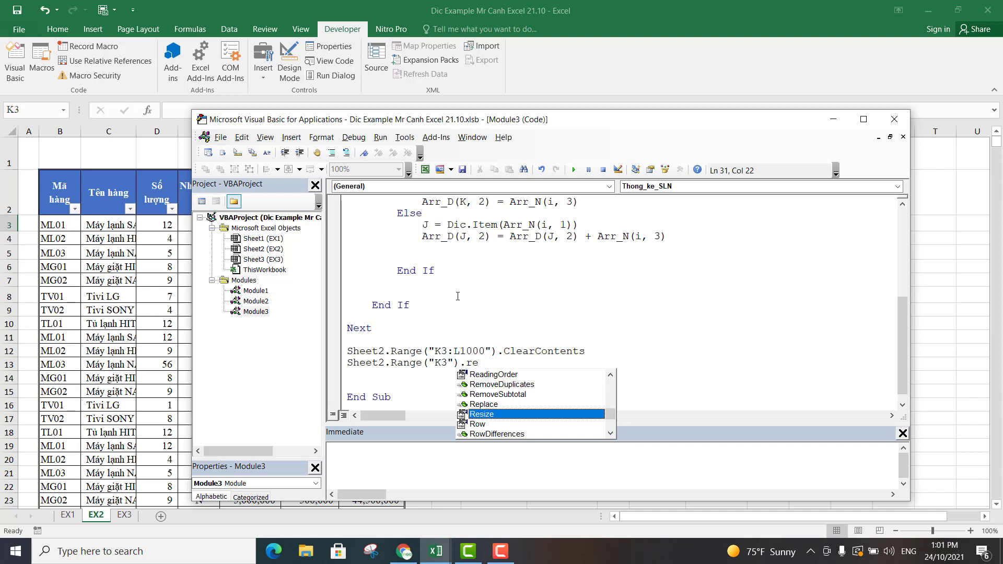
key("Tab")
type("(")
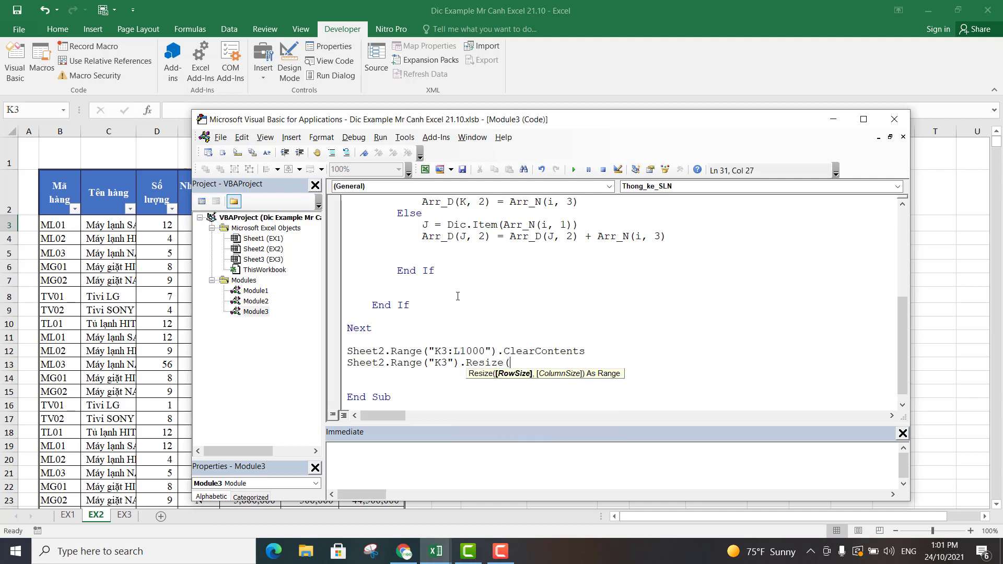
type("K,")
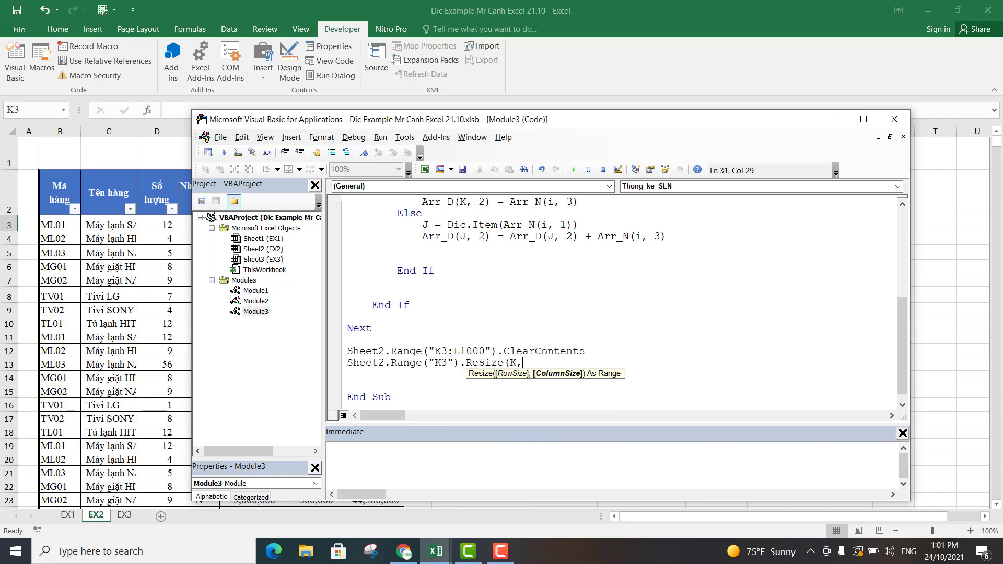
type("2) = A")
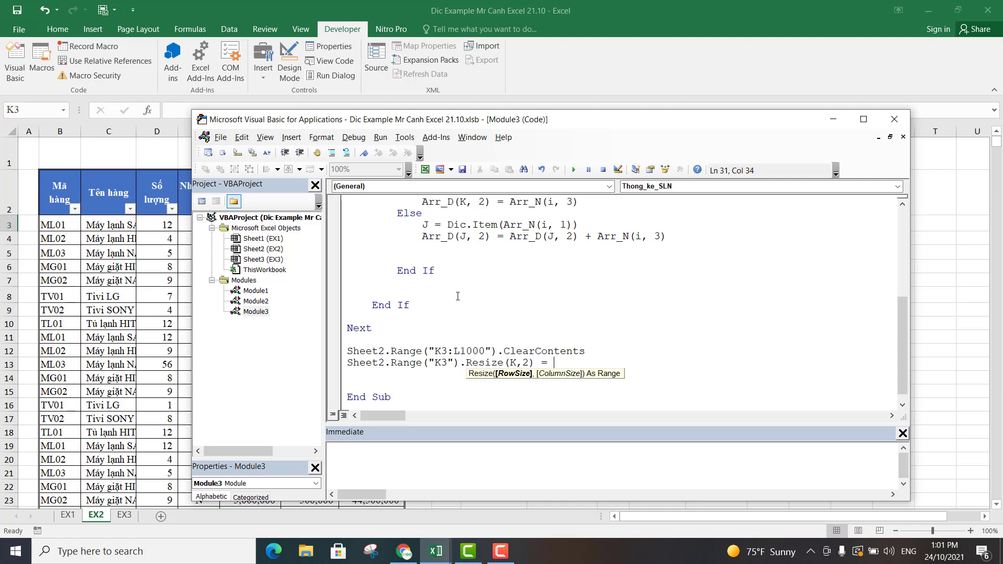
type("rr_")
type("D")
- Delete the blank line just before End Sub in Thong_ke_SLN
left_click(467, 372)
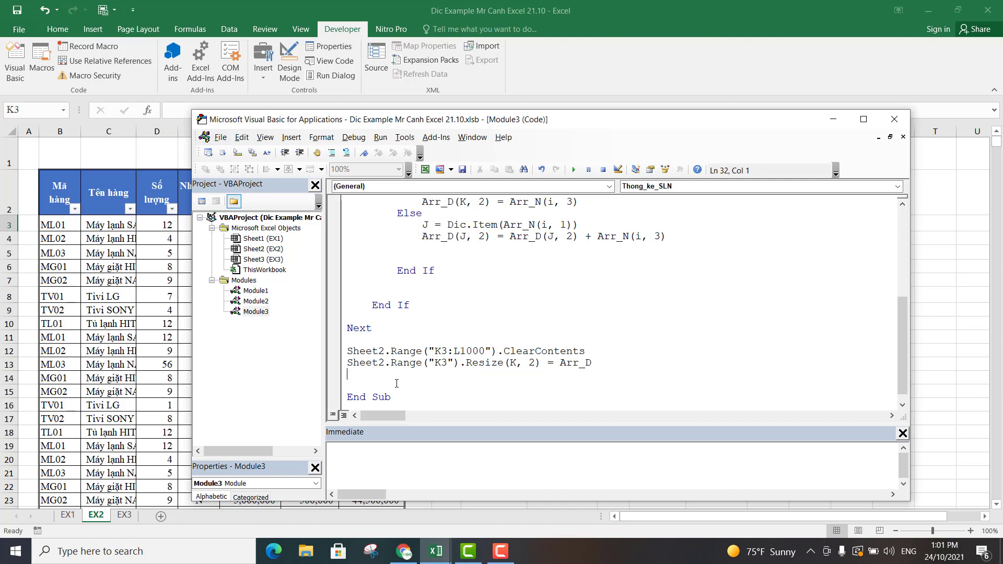
key("Delete")
scroll(549, 346, "up", 2)
scroll(549, 346, "up", 3)
scroll(548, 346, "down", 4)
scroll(544, 347, "down", 2)
scroll(543, 348, "up", 1)
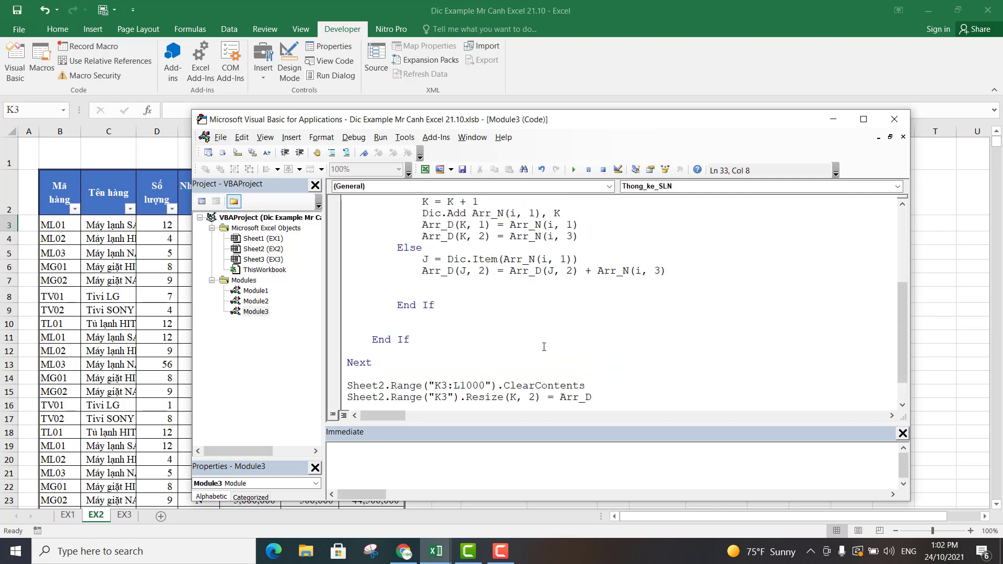
- Delete the blank lines above the first End If and between the two End If statements
left_click(435, 290)
key("BackSpace")
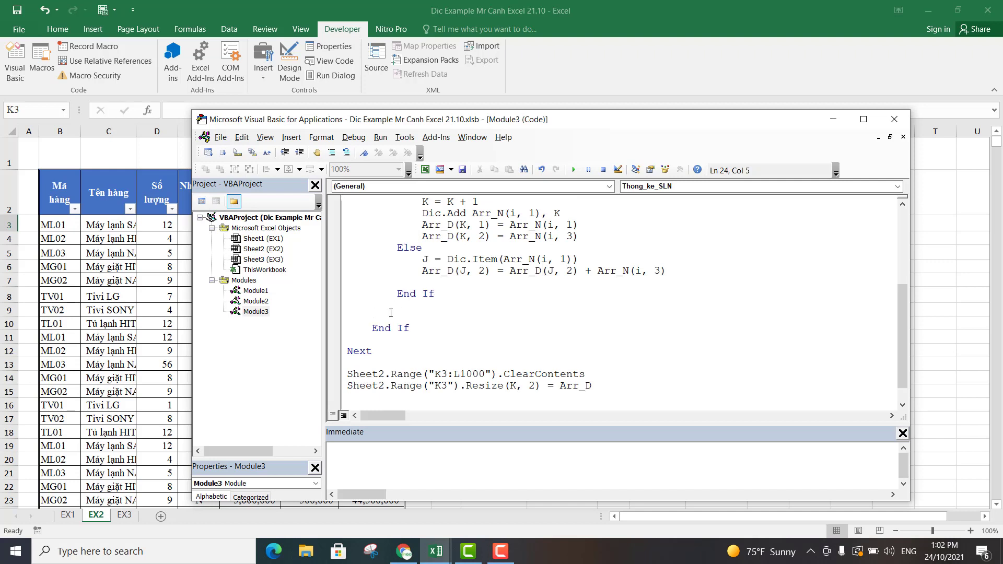
left_click(390, 313)
key("Delete")
scroll(508, 299, "up", 2)
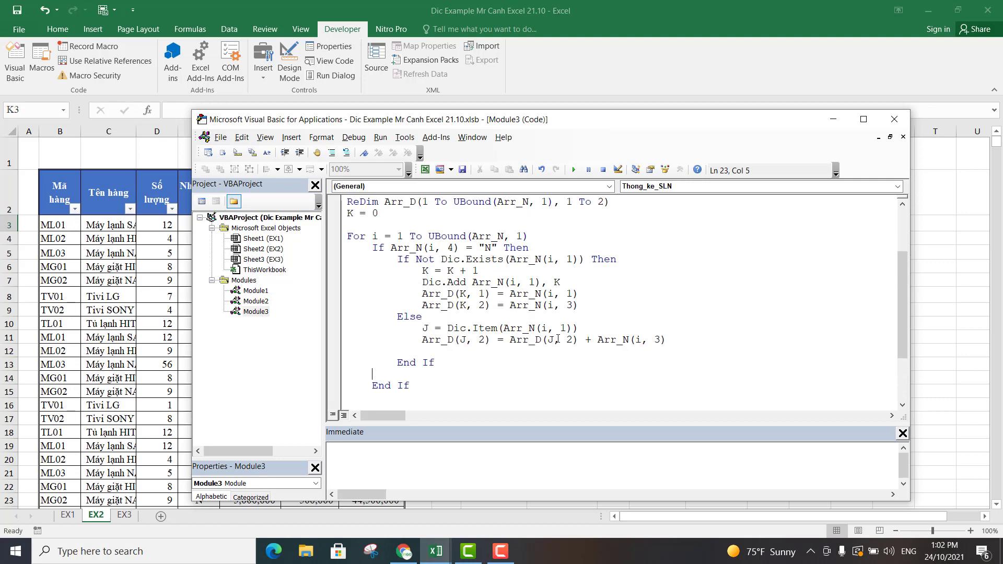
scroll(522, 313, "up", 2)
scroll(558, 338, "down", 3)
scroll(589, 327, "down", 1)
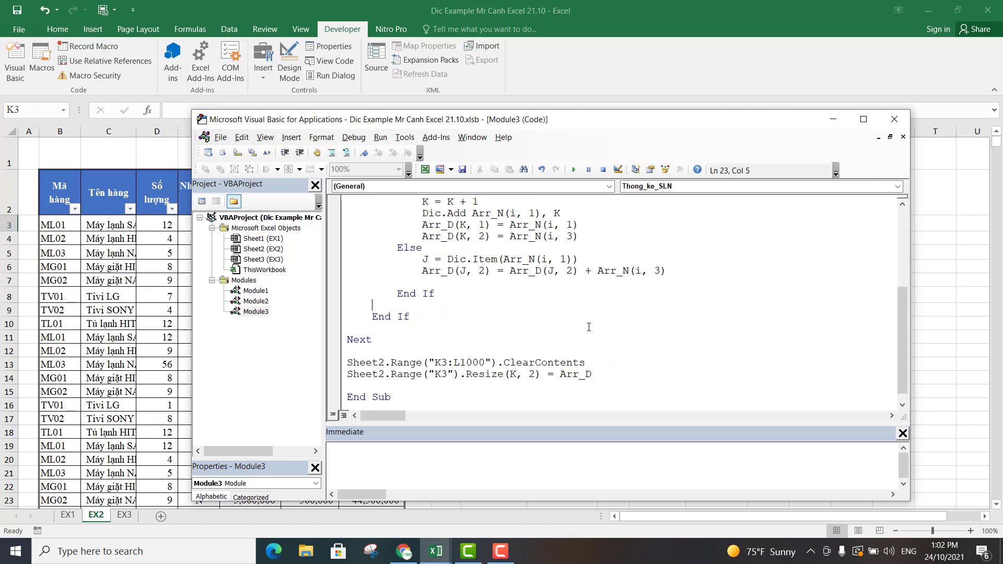
scroll(589, 327, "up", 3)
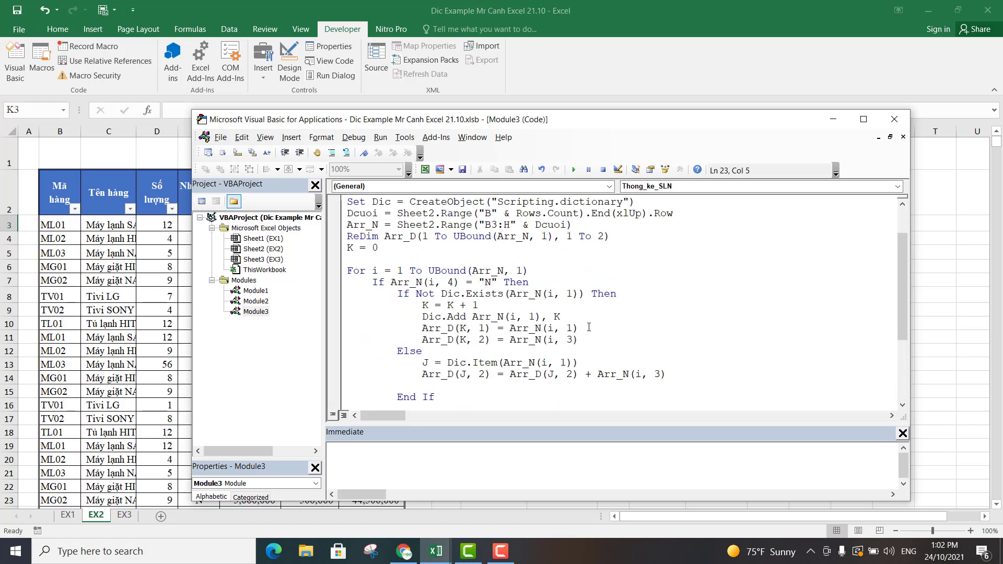
scroll(589, 327, "down", 3)
scroll(600, 301, "up", 3)
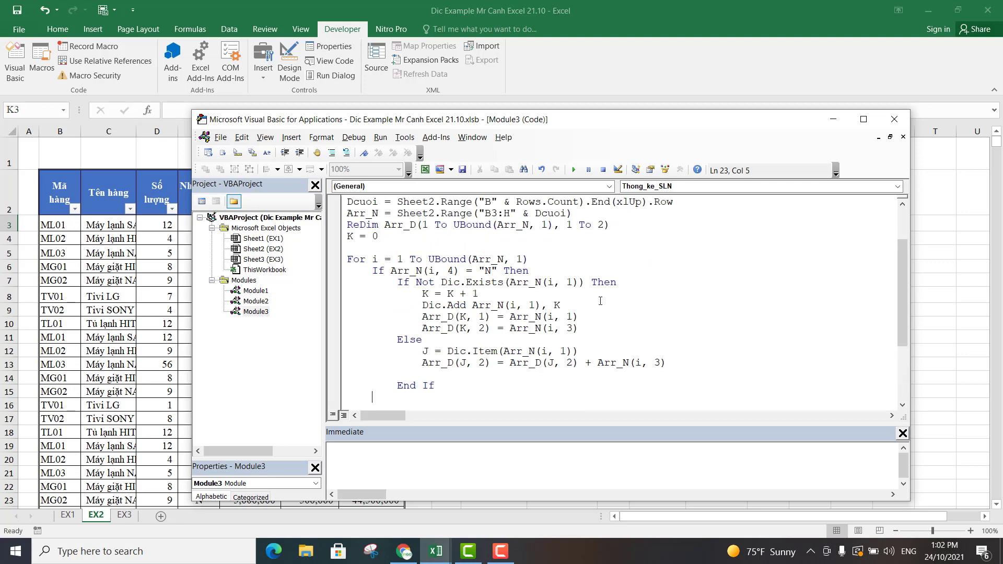
scroll(600, 300, "up", 2)
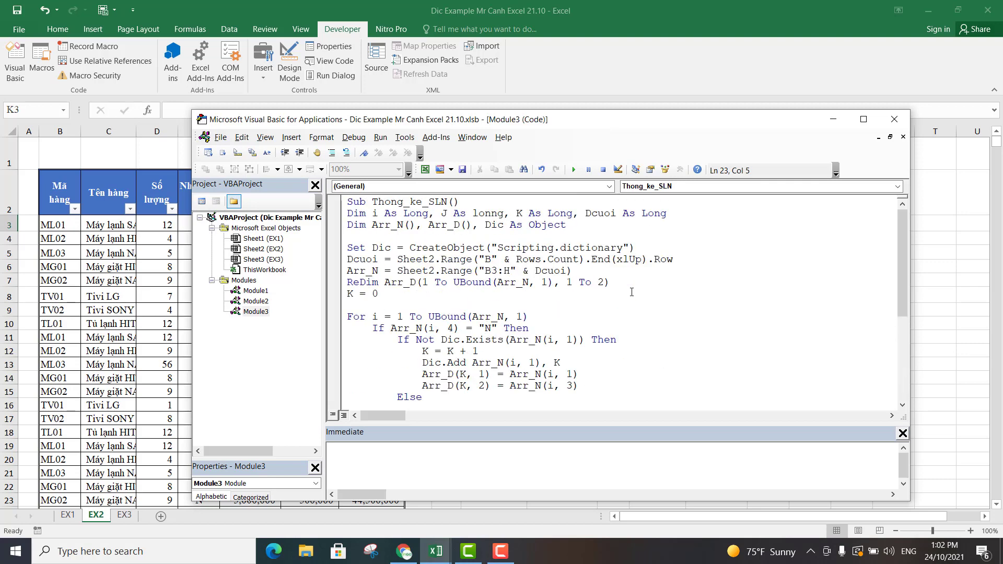
- Run Thong_ke_SLN, which halts with a 'User-defined type not defined' compile error on J As lonng
left_click_drag(632, 127, 631, 366)
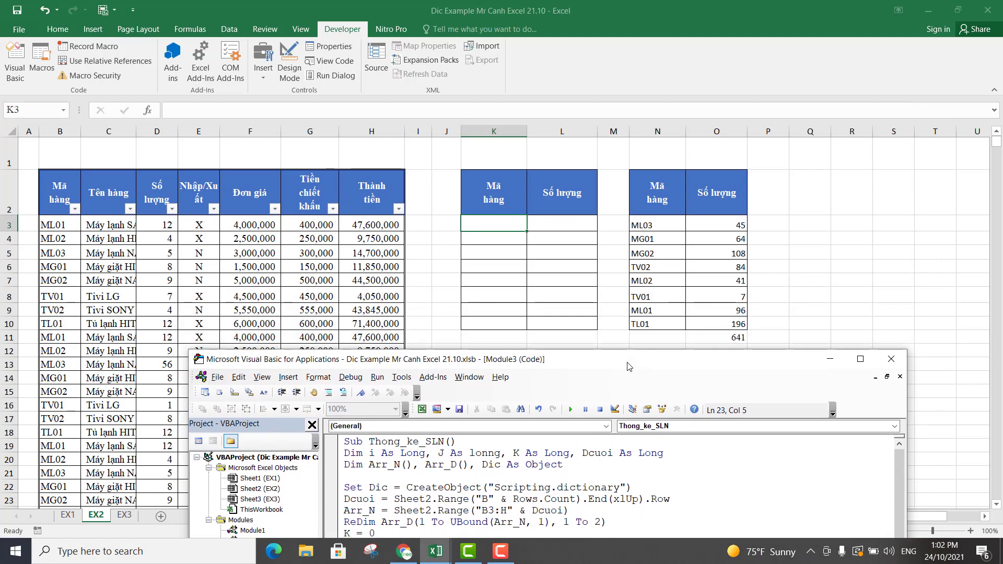
left_click(572, 408)
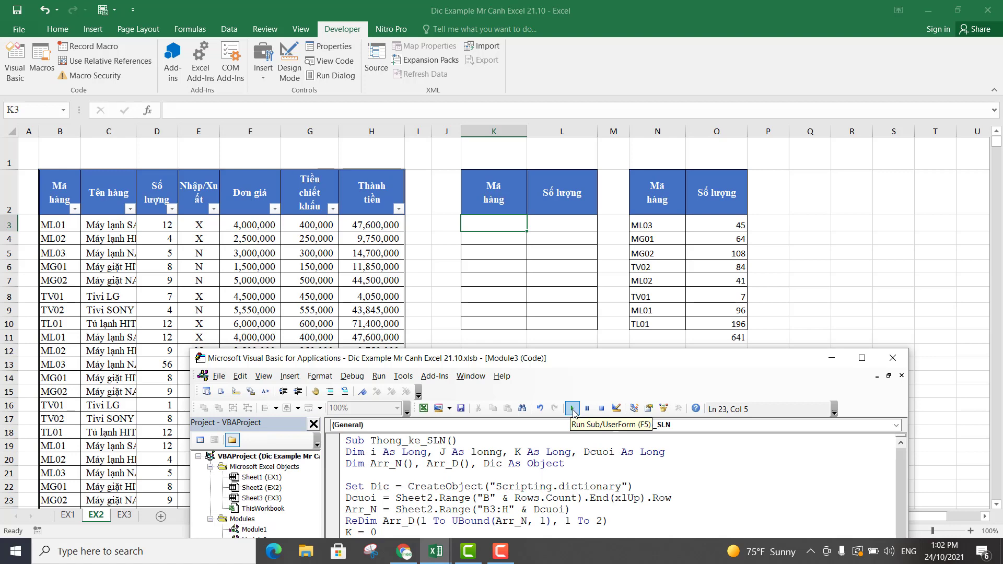
left_click(573, 412)
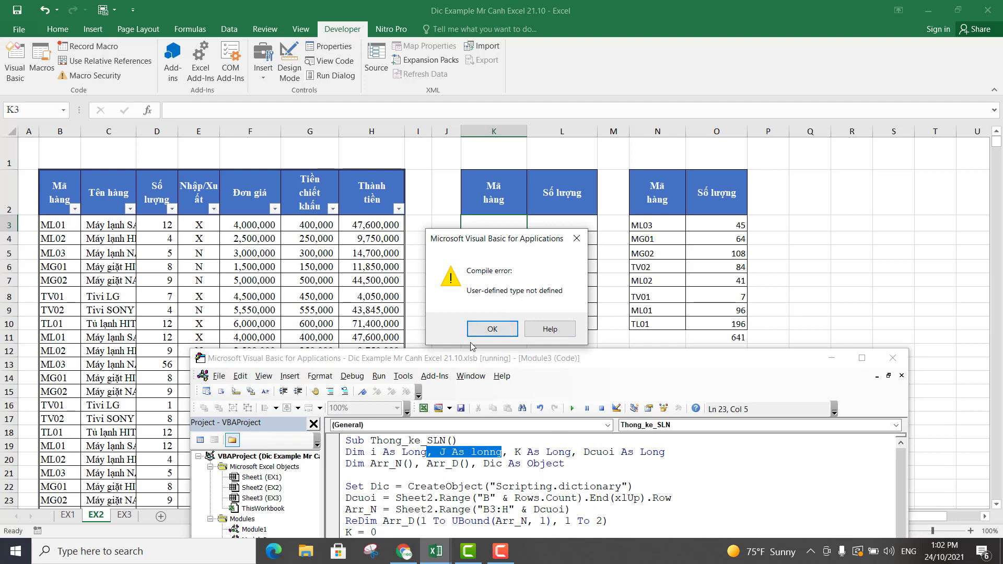
- Dismiss the compile error and correct J's declared type from 'lonng' to Long
left_click(502, 329)
left_click_drag(607, 361, 606, 173)
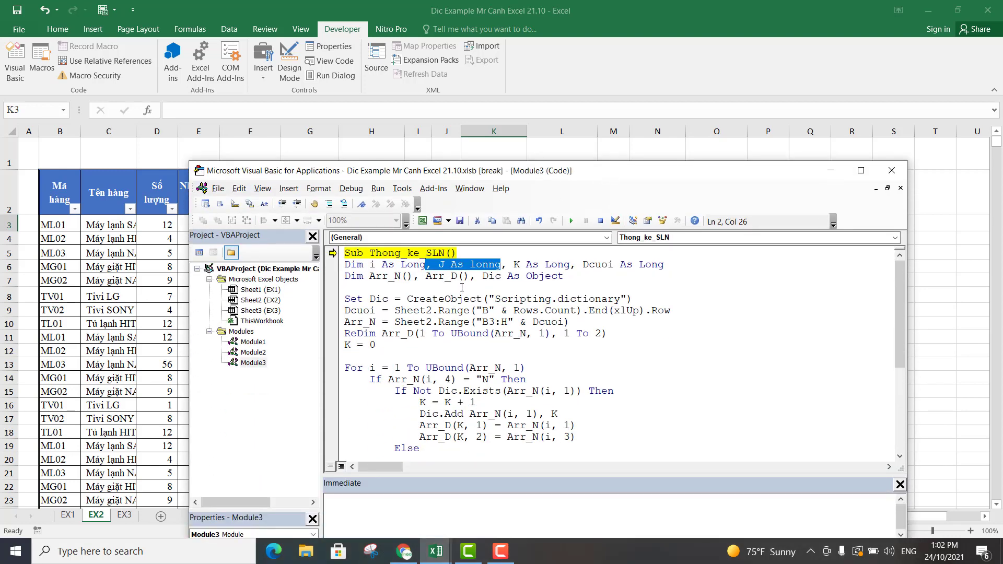
left_click(464, 275)
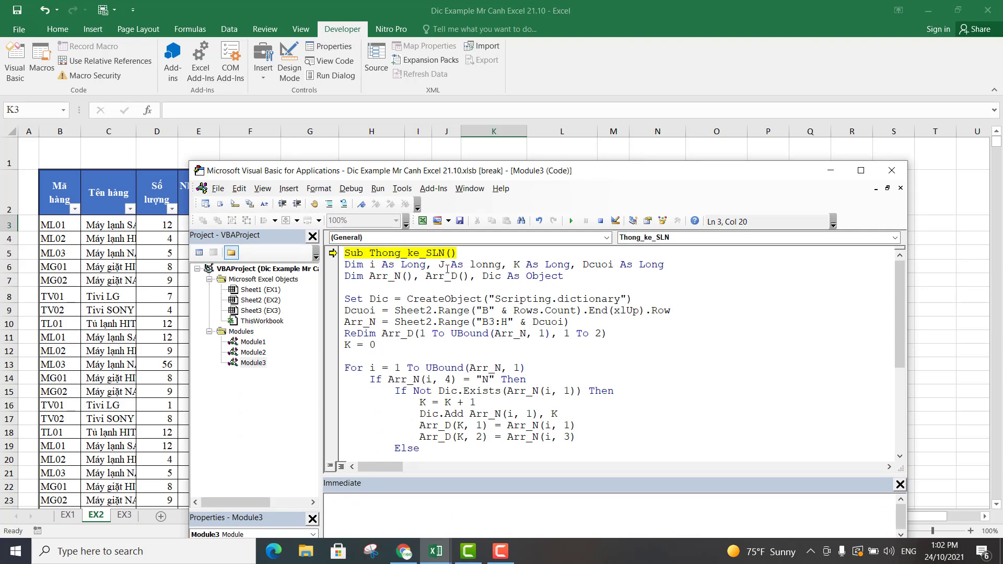
left_click(488, 264)
left_click_drag(499, 265, 469, 265)
left_click(488, 267)
key("BackSpace")
left_click(514, 312)
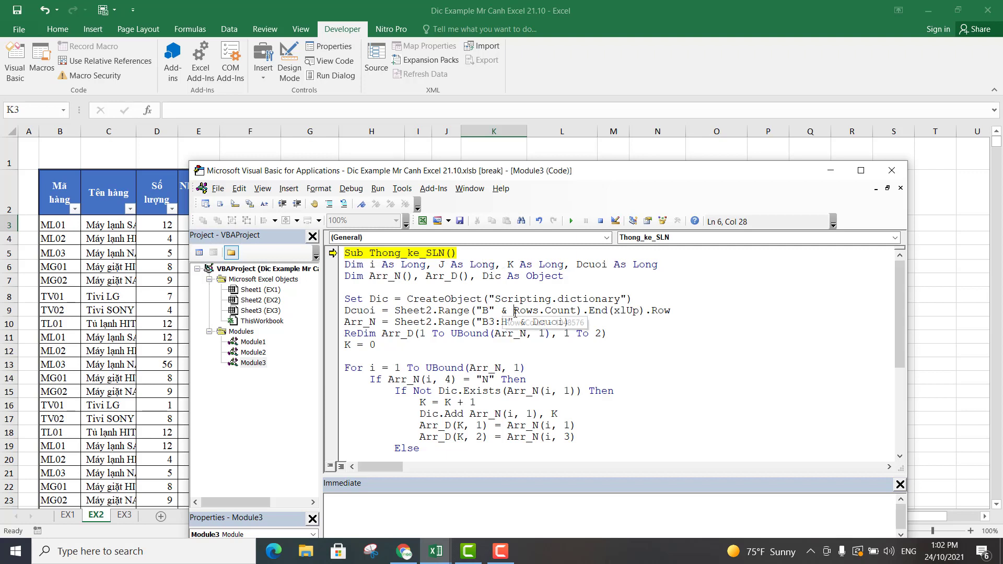
left_click(538, 292)
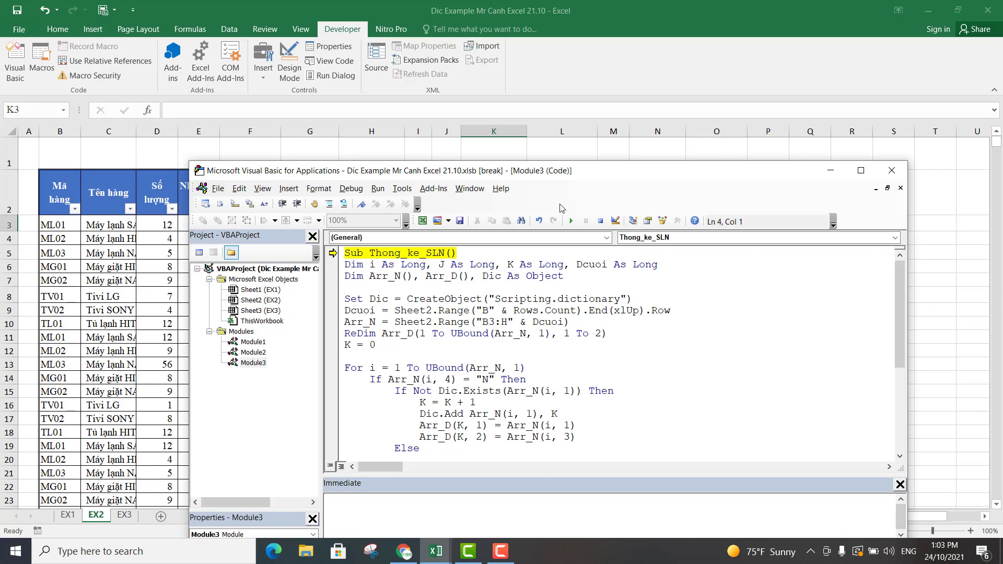
- Stop the halted run, rerun the corrected Thong_ke_SLN macro and return to the worksheet
left_click(600, 222)
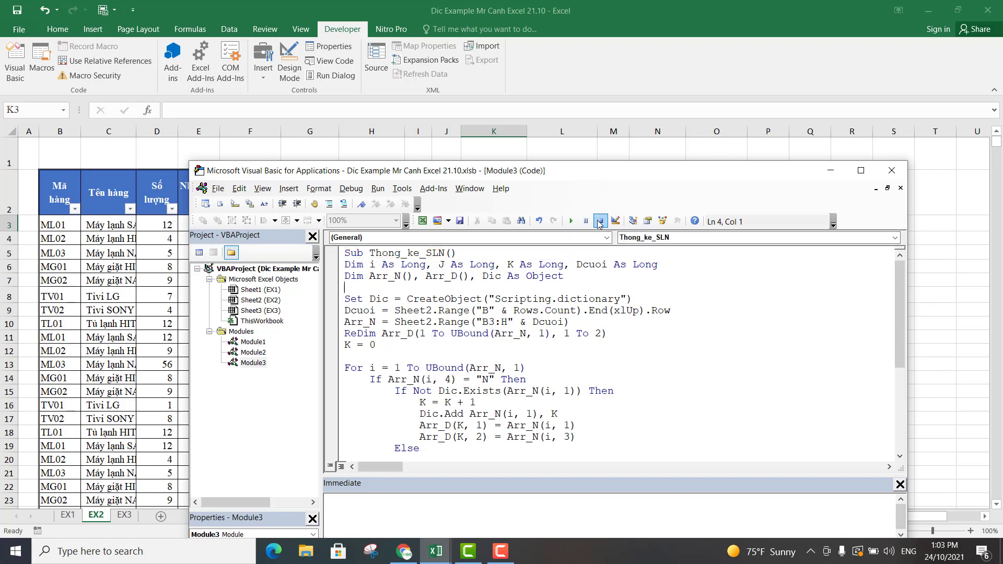
left_click_drag(594, 177, 601, 372)
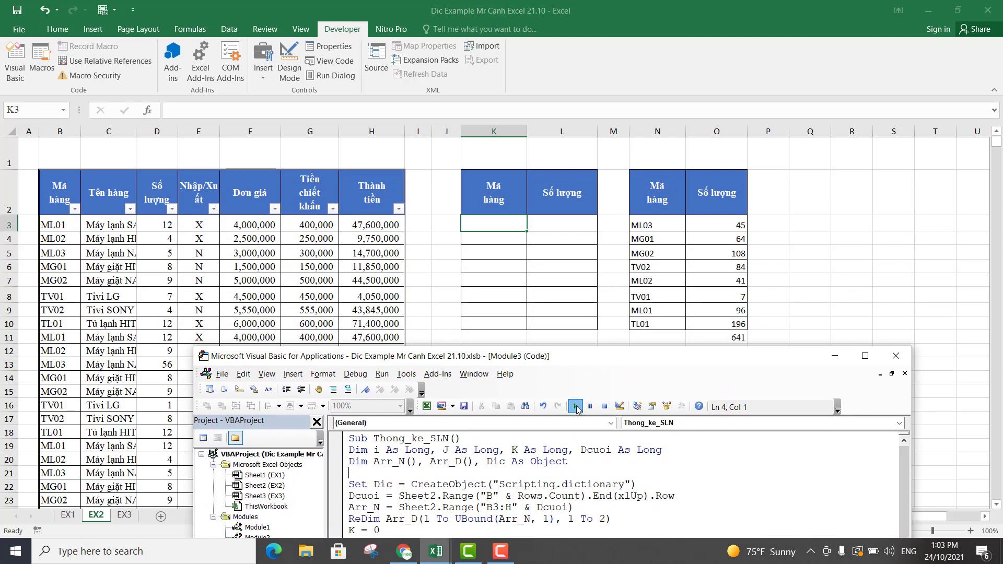
left_click(576, 407)
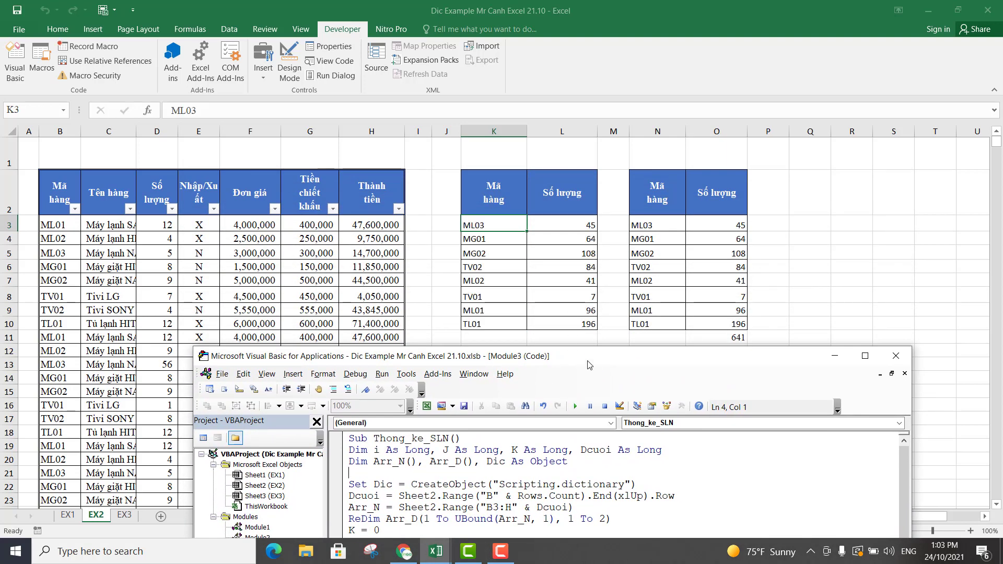
left_click(560, 298)
- AutoSum the L3:L10 quantities into L11 and compare it with the O11 total
left_click_drag(580, 220, 576, 322)
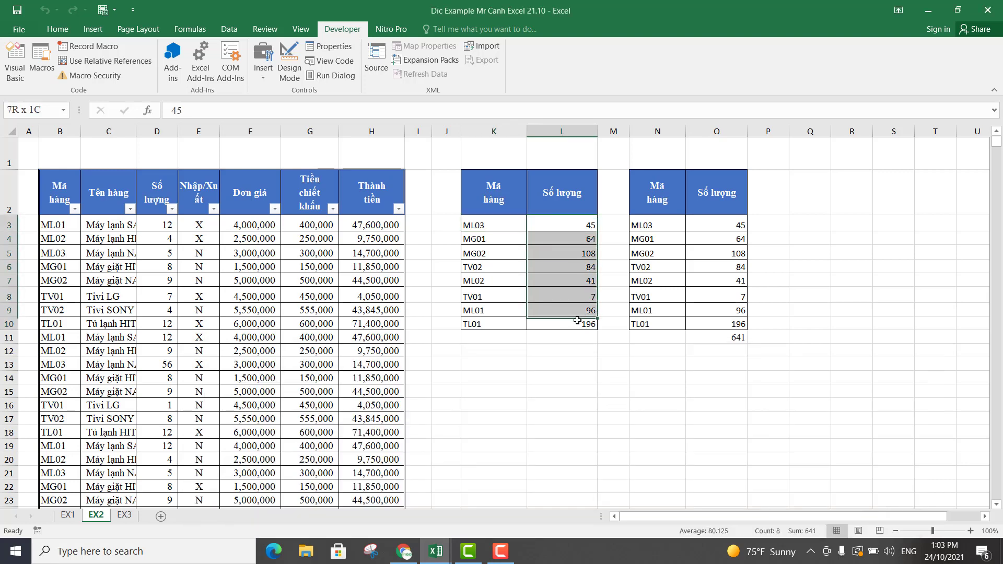
left_click(57, 29)
left_click(871, 45)
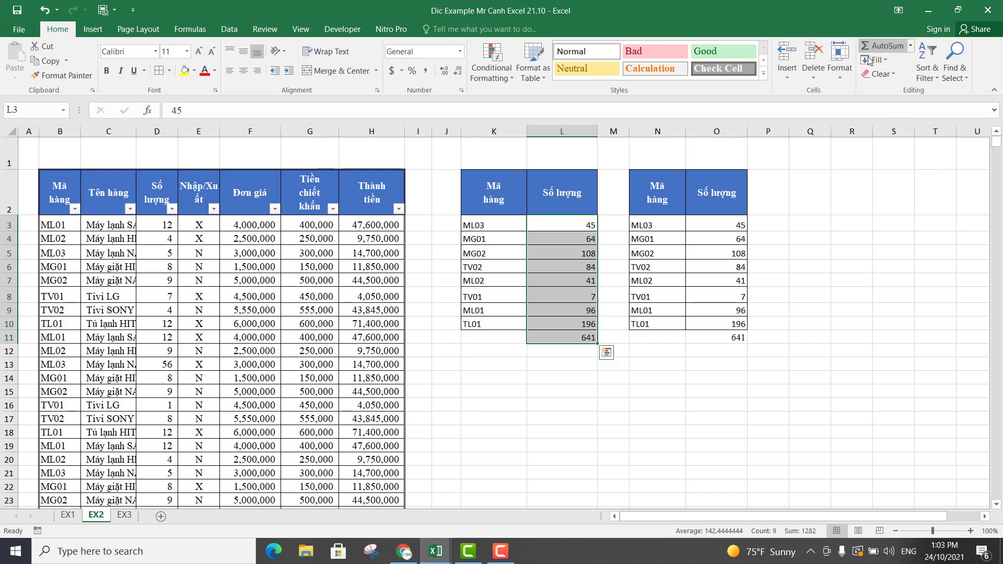
left_click(578, 405)
left_click(583, 338)
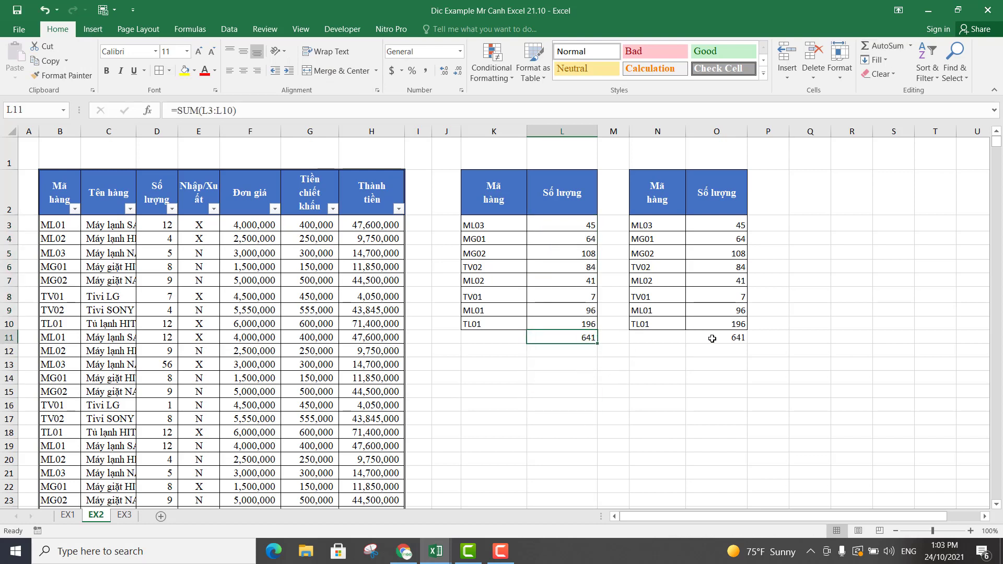
left_click(695, 337)
left_click(580, 338)
left_click(707, 335)
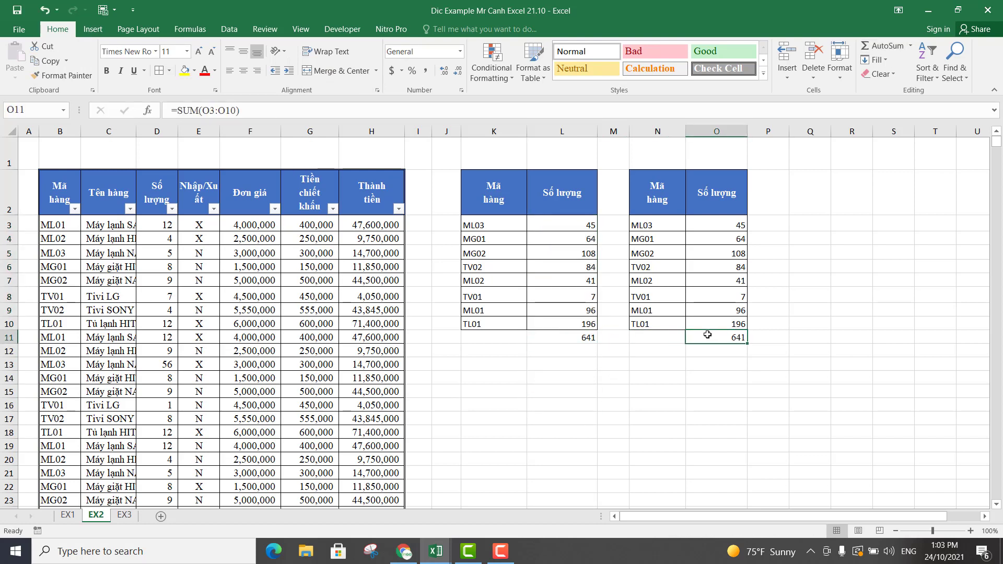
left_click(562, 338)
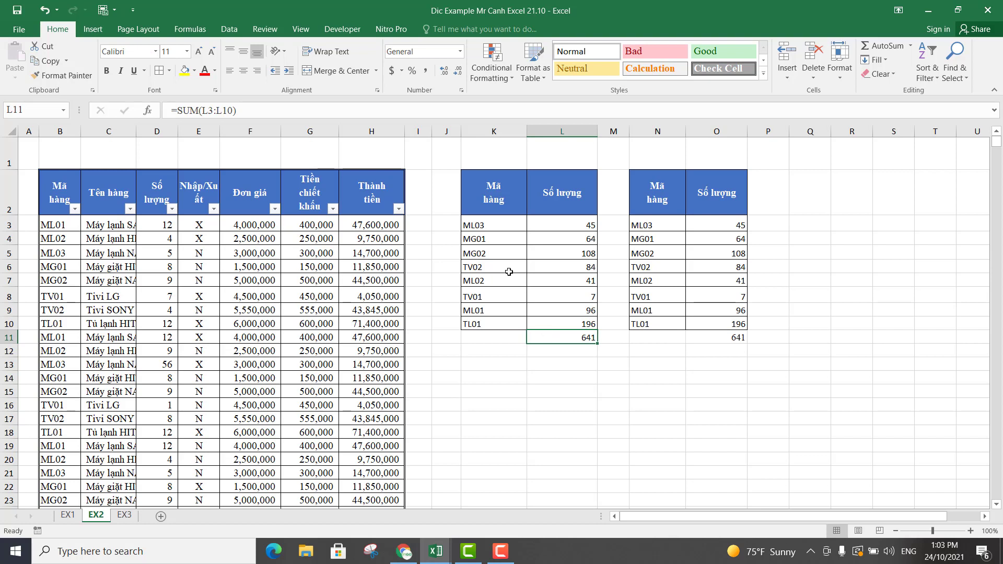
- Clear the old dictionary output in K3:L11, including the 641 total
left_click_drag(491, 225, 568, 341)
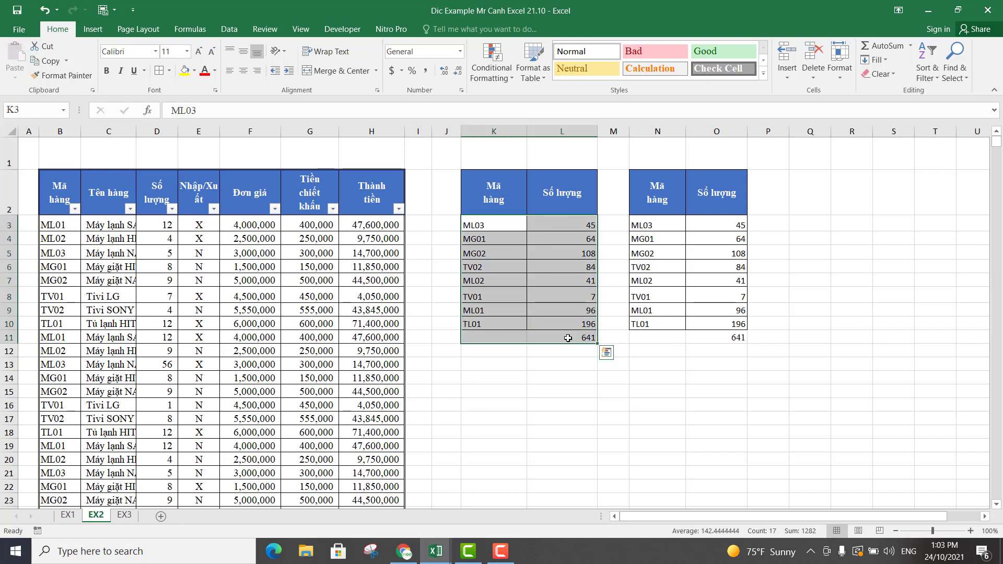
key("Delete")
left_click(537, 364)
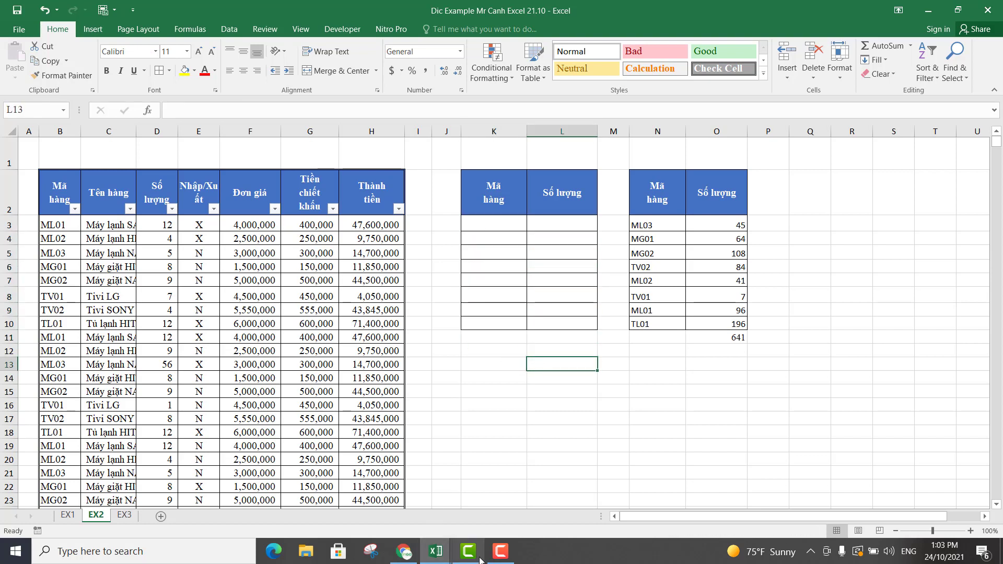
- Rerun Thong_ke_SLN from the VBA editor and check K3:L10 refilled with eight codes and quantities
left_click(436, 550)
left_click(508, 490)
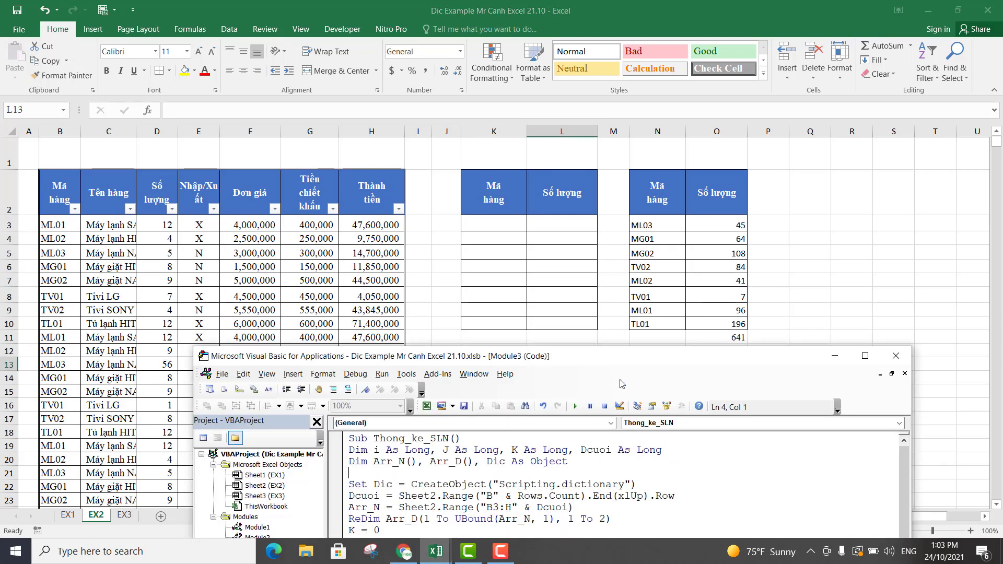
left_click_drag(628, 358, 631, 346)
left_click(578, 395)
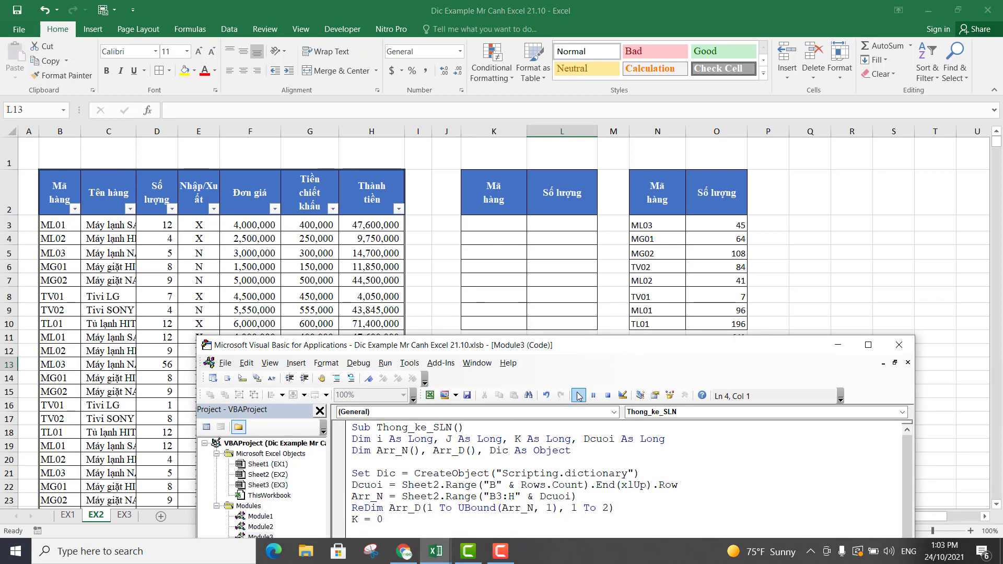
left_click(551, 295)
left_click(548, 346)
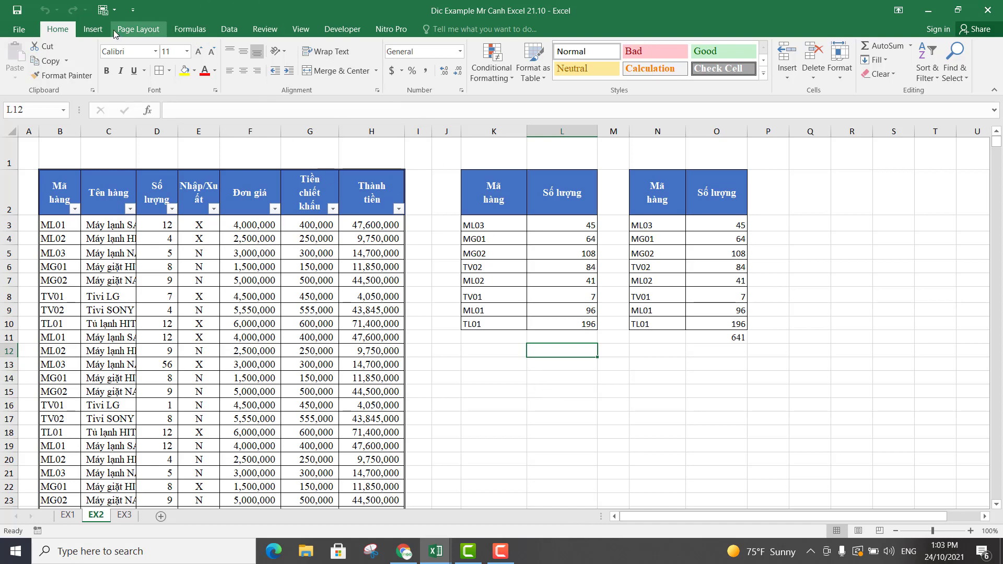
left_click(93, 29)
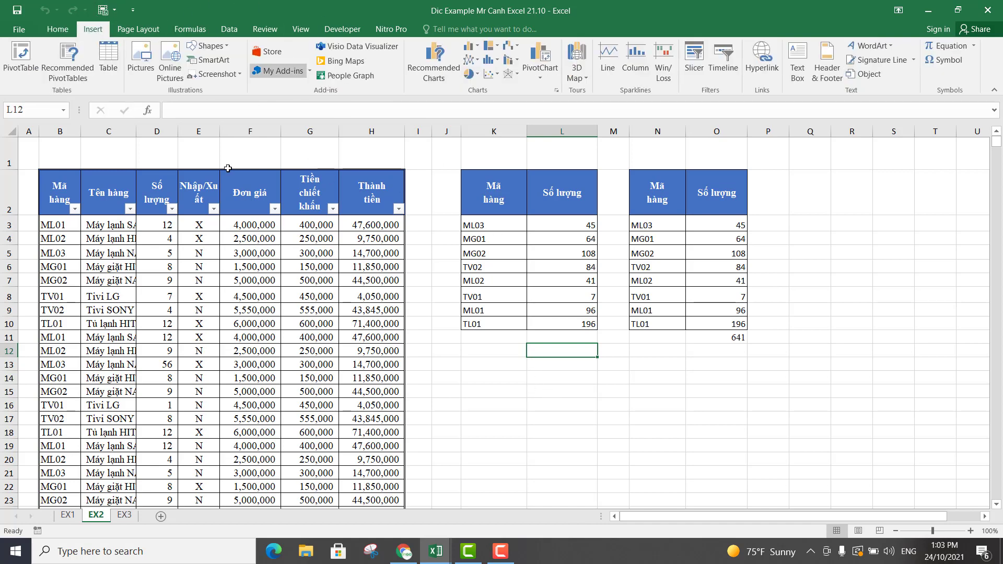
left_click(334, 31)
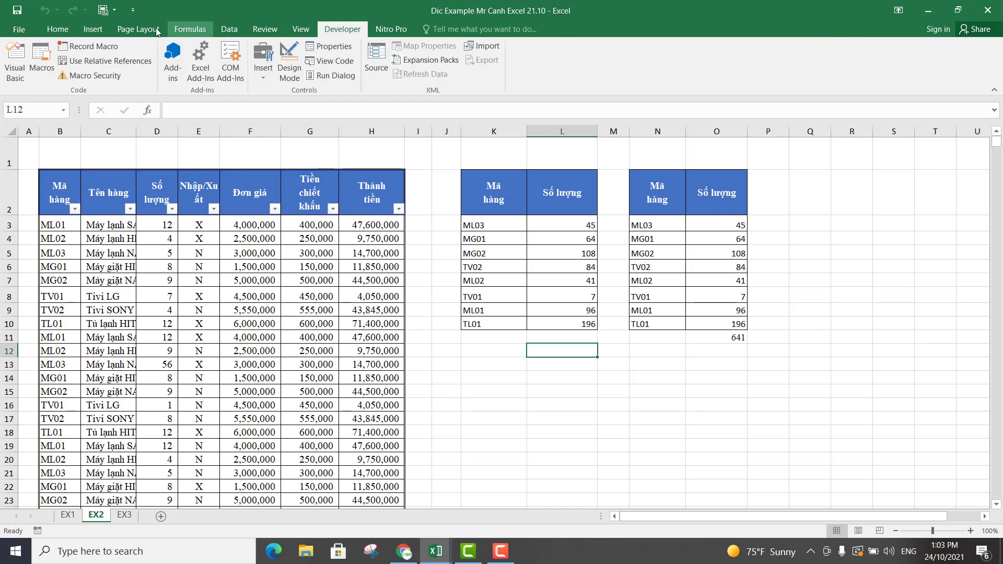
- Draw a rectangle across K1:L1 and apply the yellow theme shape style
left_click(93, 29)
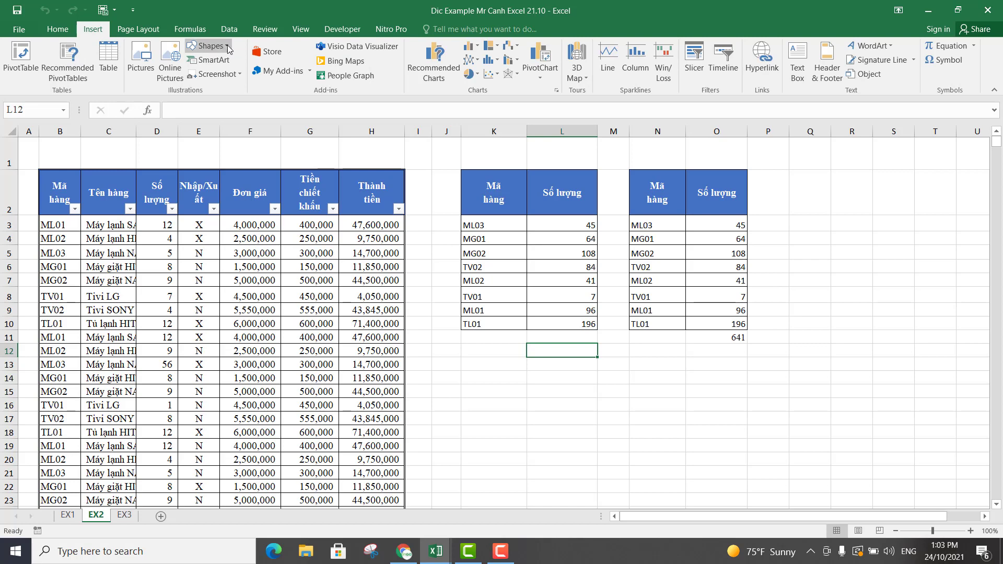
left_click(226, 46)
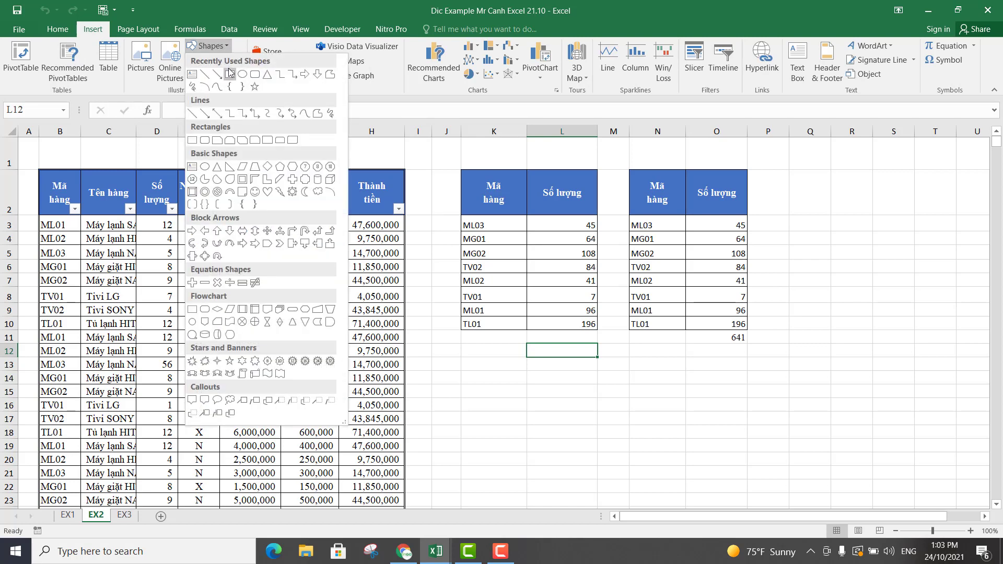
left_click(230, 74)
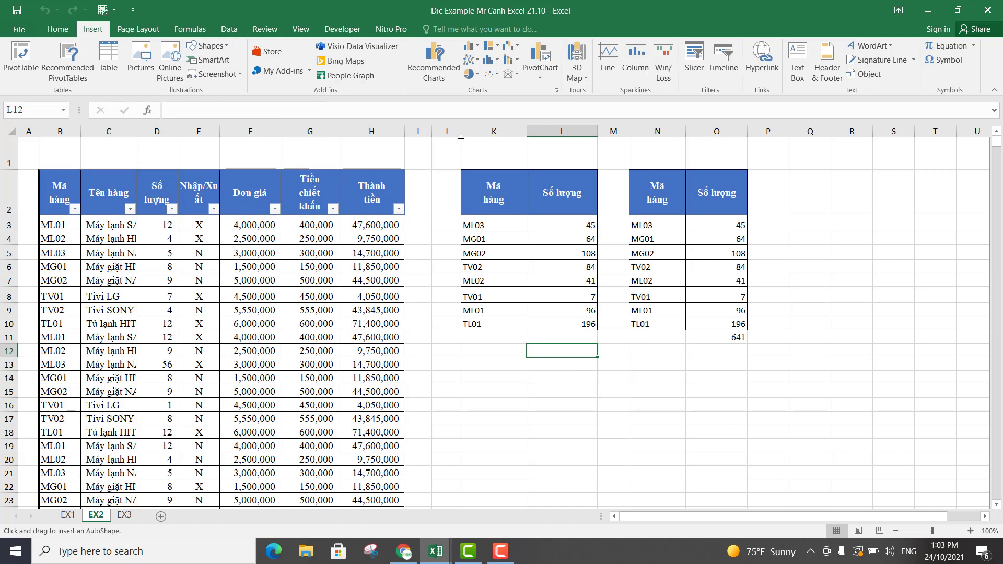
left_click_drag(460, 138, 530, 161)
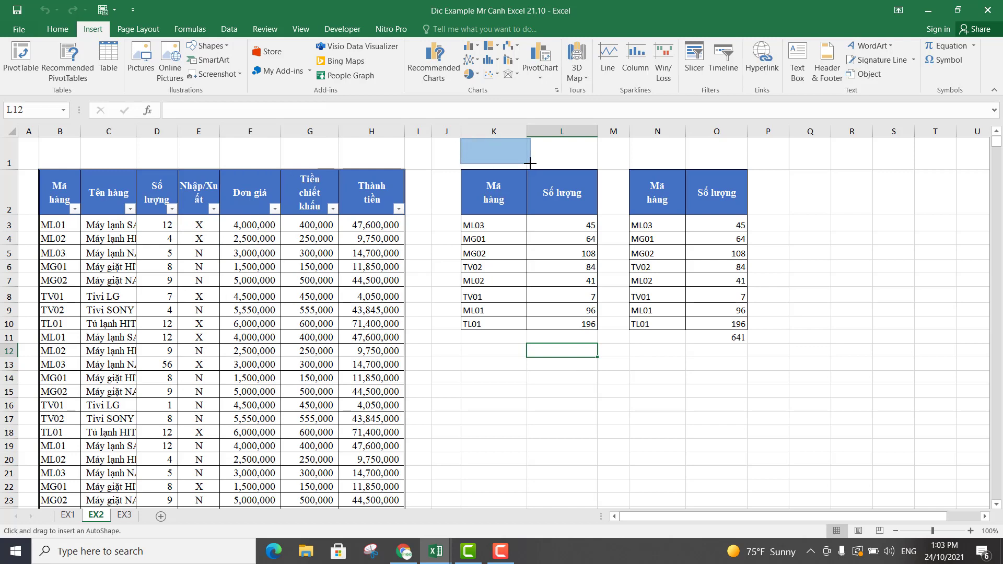
left_click_drag(530, 162, 507, 151)
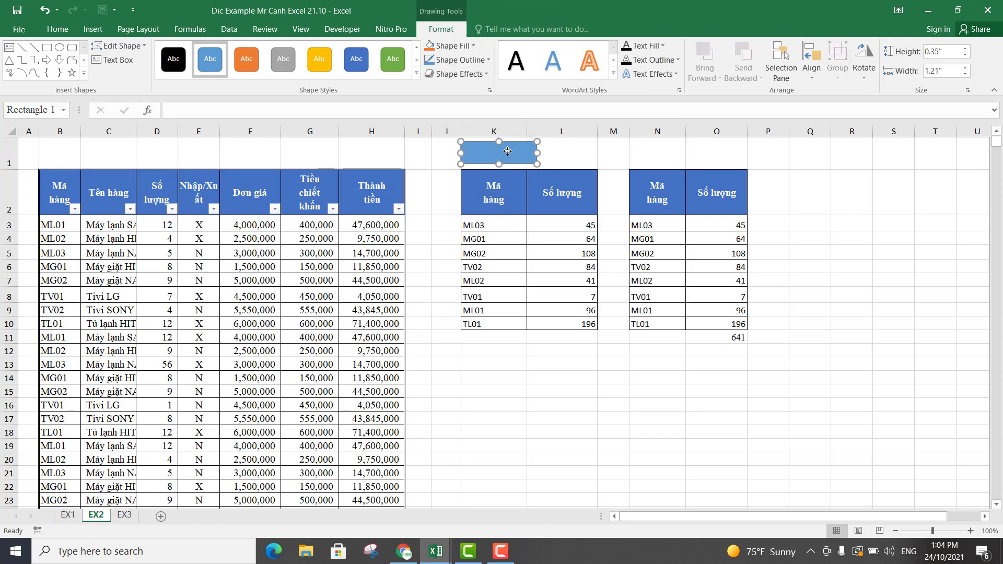
left_click(416, 74)
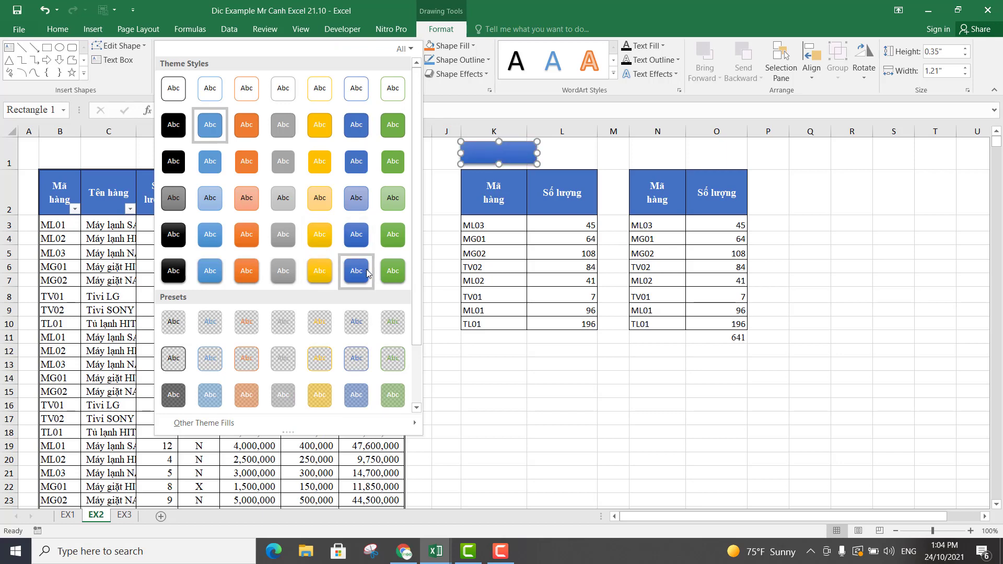
left_click(319, 274)
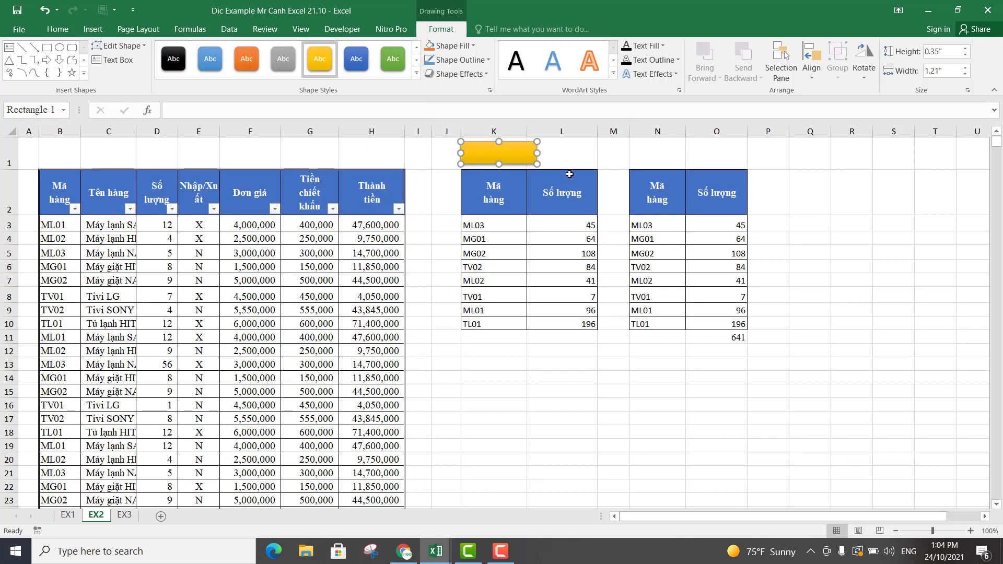
- Type a 'Dictionary - ' caption with the author's name into the rectangle and widen it to fit
left_click(599, 152)
left_click(503, 156)
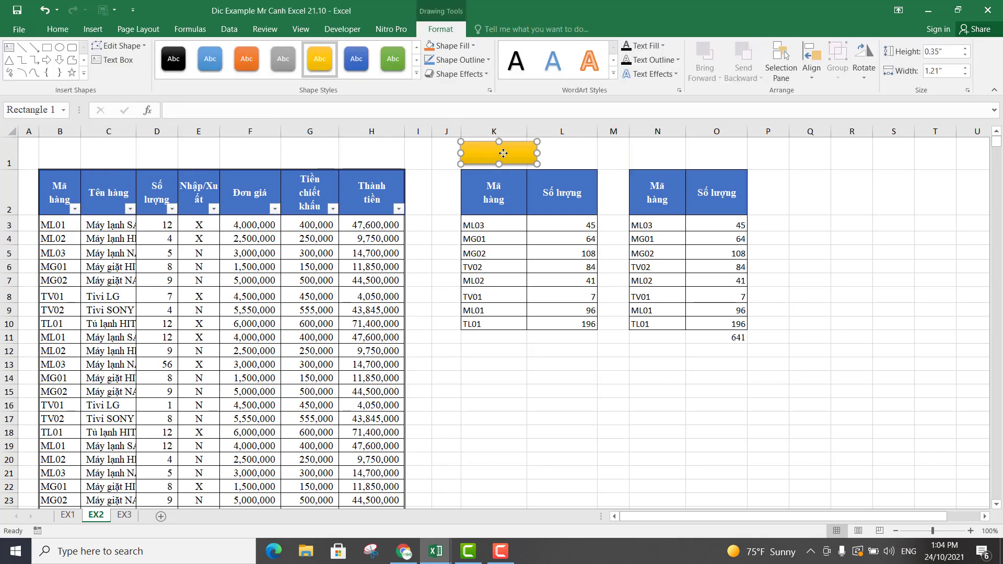
right_click(503, 154)
left_click(533, 227)
type("Dictionary ")
type("- Mr")
type(".K")
key("BackSpace")
key("BackSpace")
type("Ca")
type("xcel")
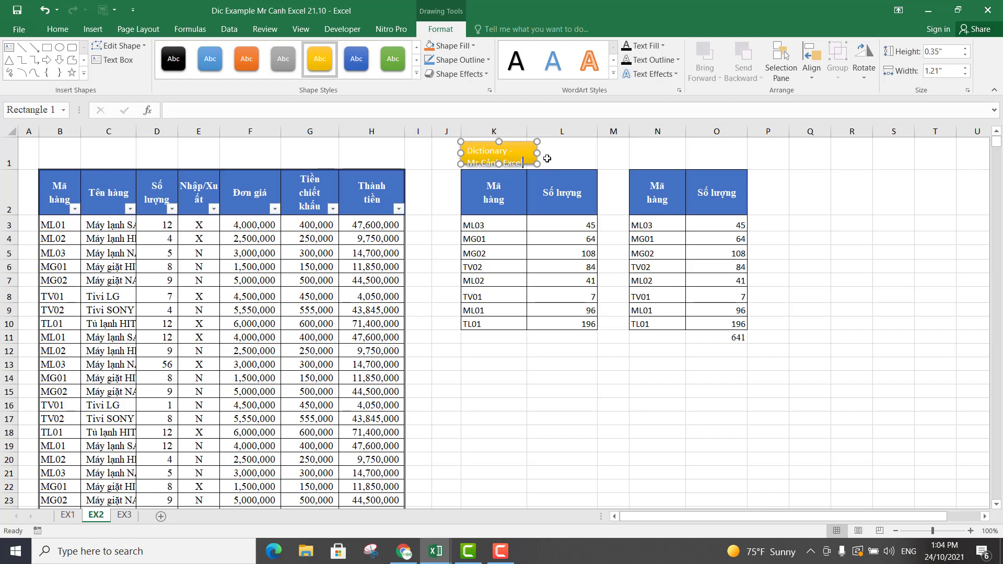
left_click_drag(537, 153, 590, 153)
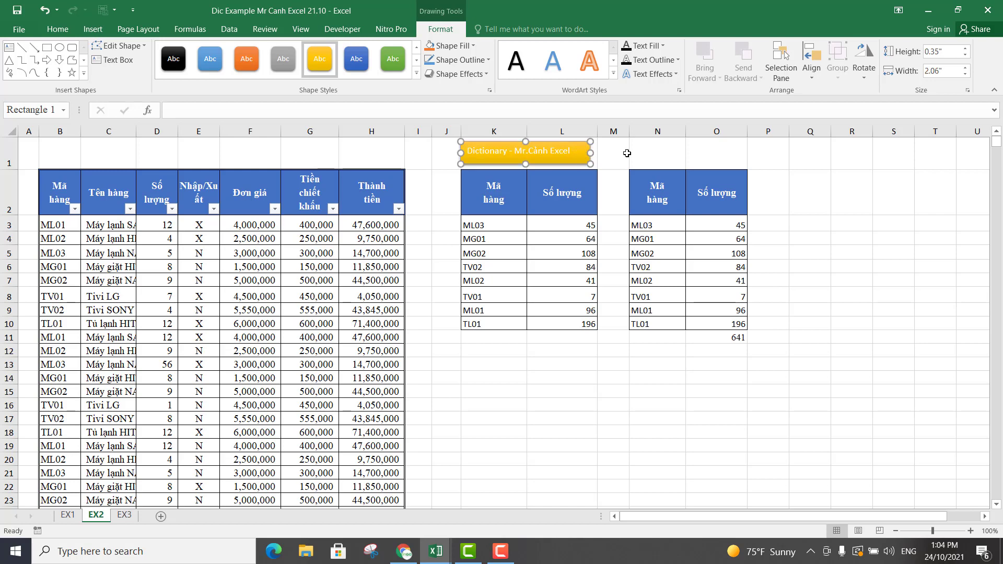
left_click(850, 238)
- Format the caption bold, centred horizontally and vertically, in Times New Roman
left_click(538, 153)
left_click(57, 29)
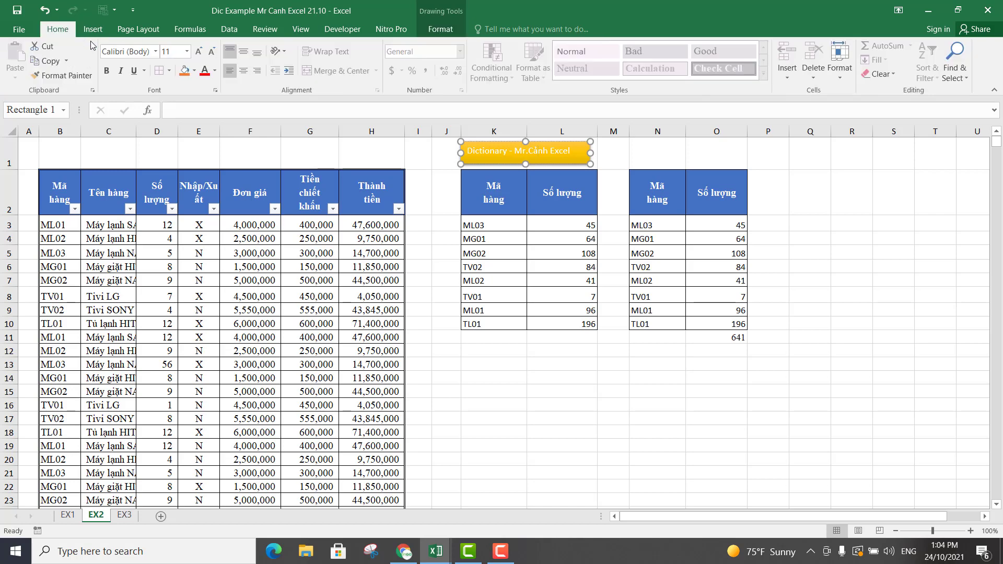
left_click(243, 70)
left_click(243, 51)
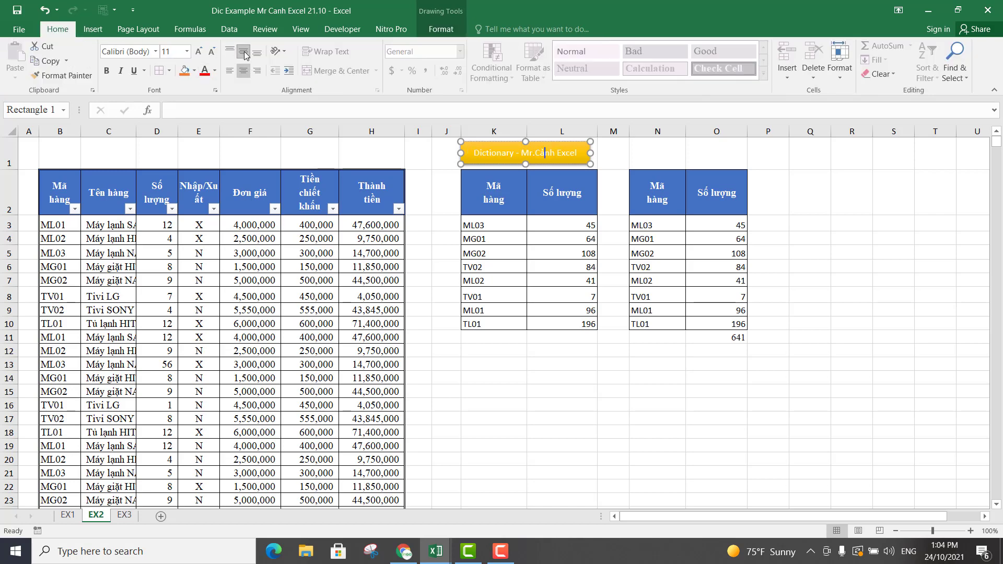
left_click(107, 71)
left_click(142, 54)
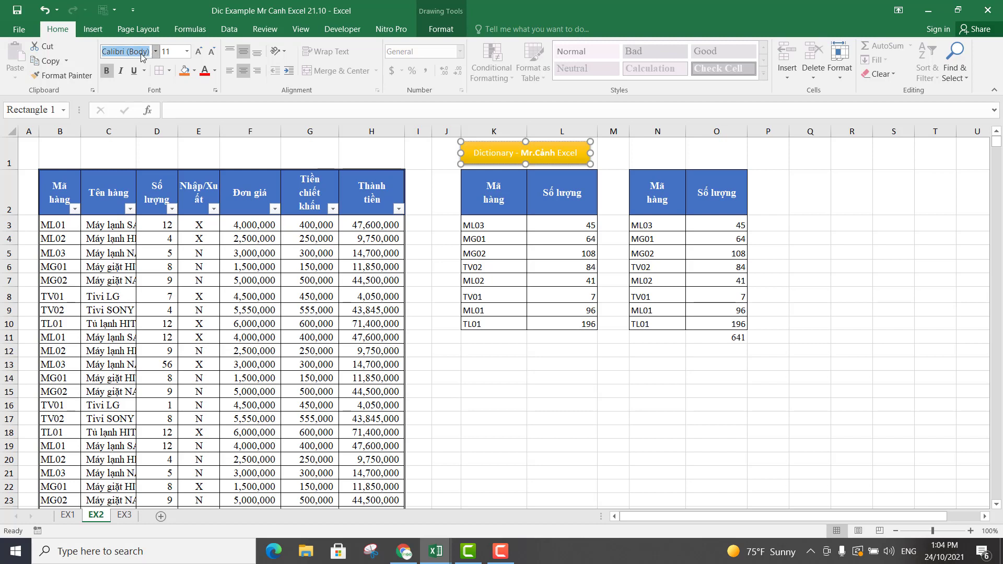
type("Times New Roman")
key("Return")
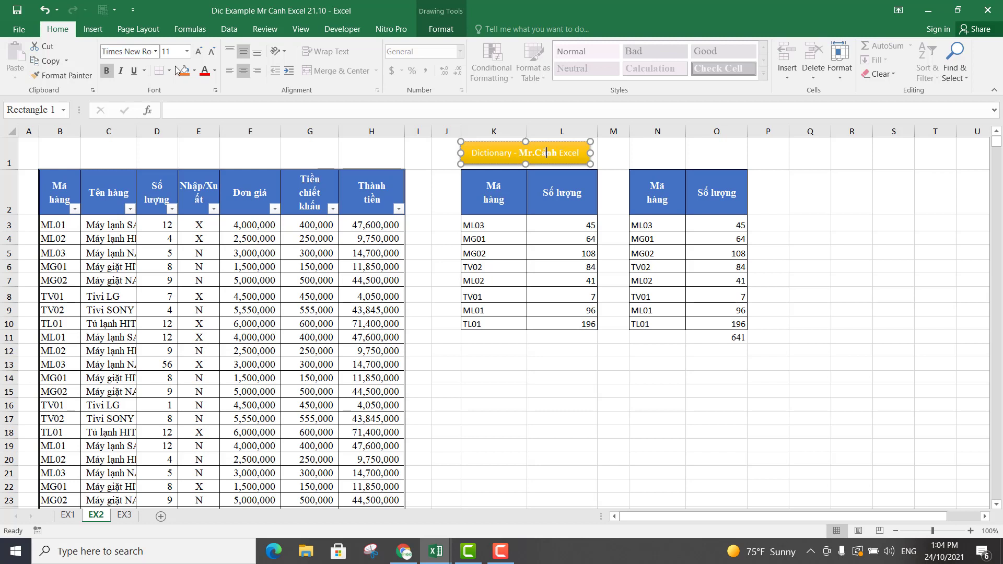
triple_click(544, 159)
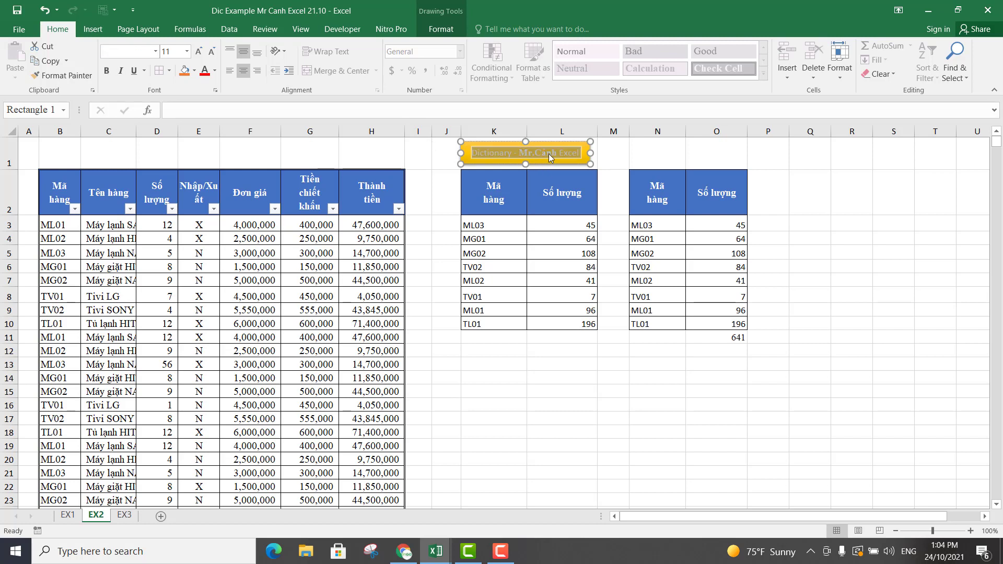
left_click(106, 71)
left_click(591, 380)
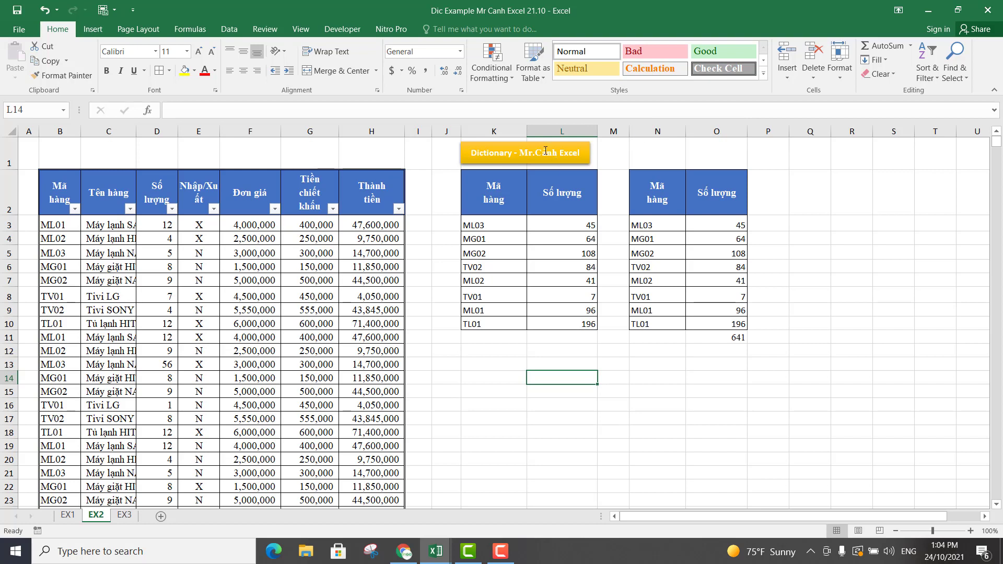
- Assign the Thong_ke_SLN macro from This Workbook to the Dictionary button
right_click(529, 152)
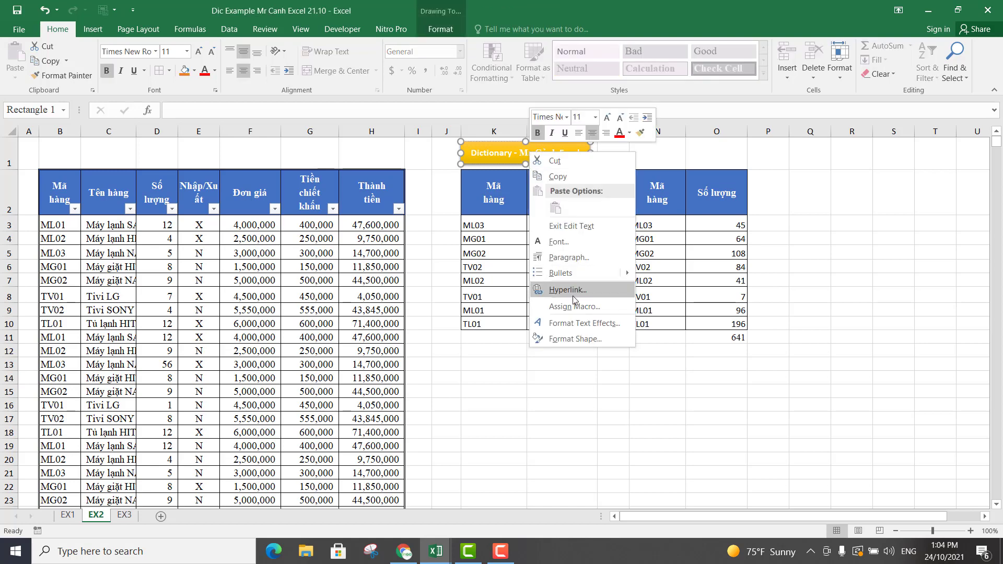
left_click(574, 312)
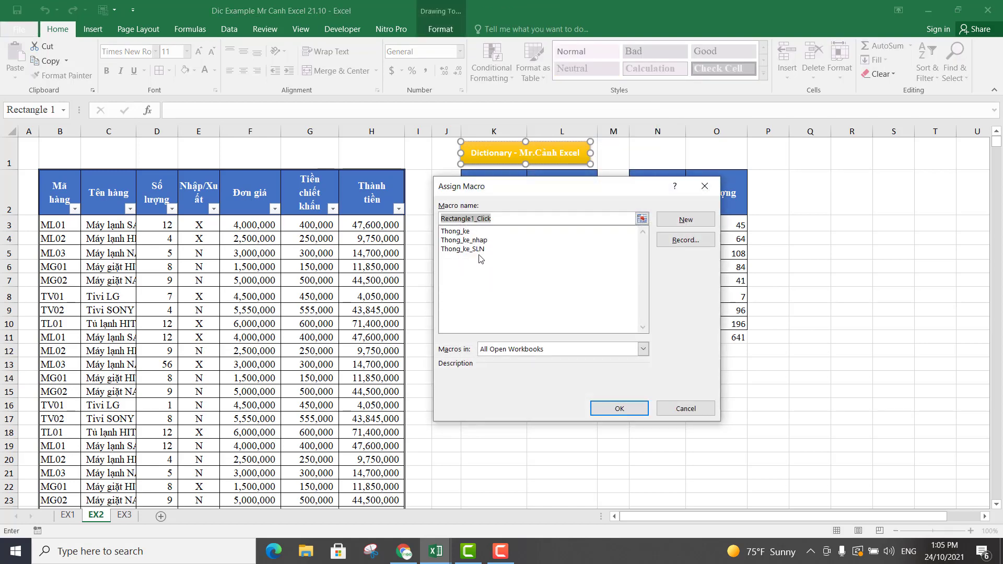
left_click(481, 252)
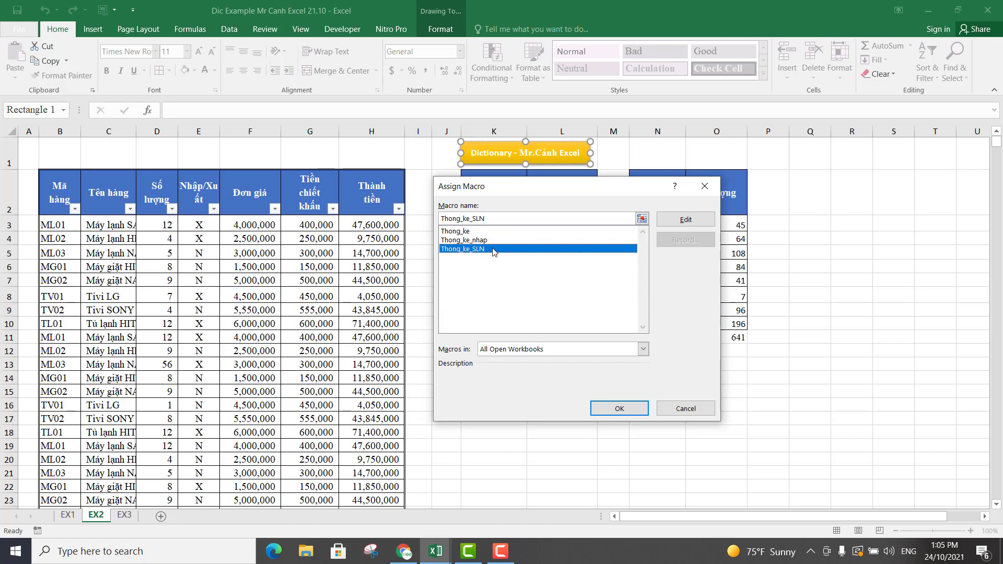
left_click(528, 349)
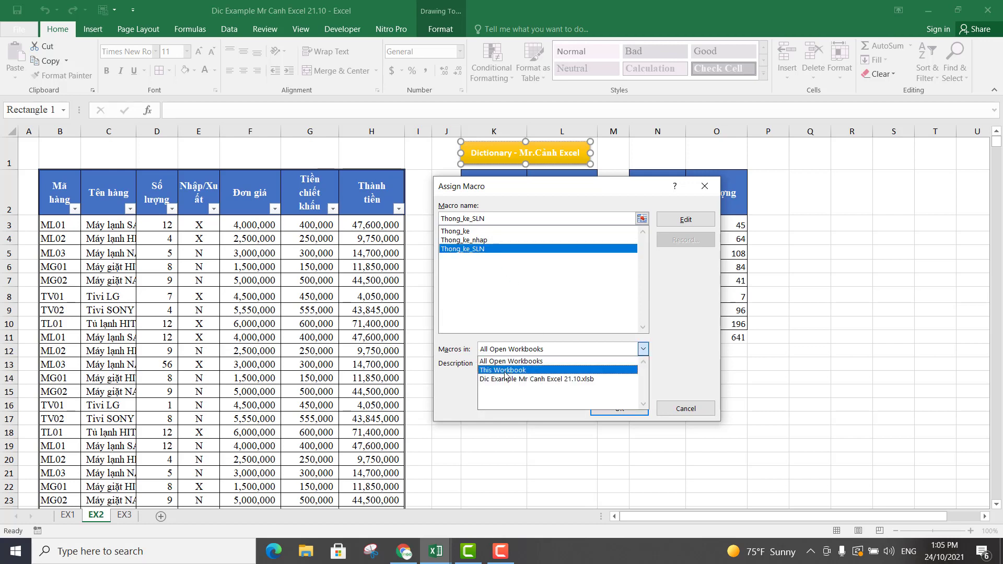
left_click(505, 370)
left_click(619, 409)
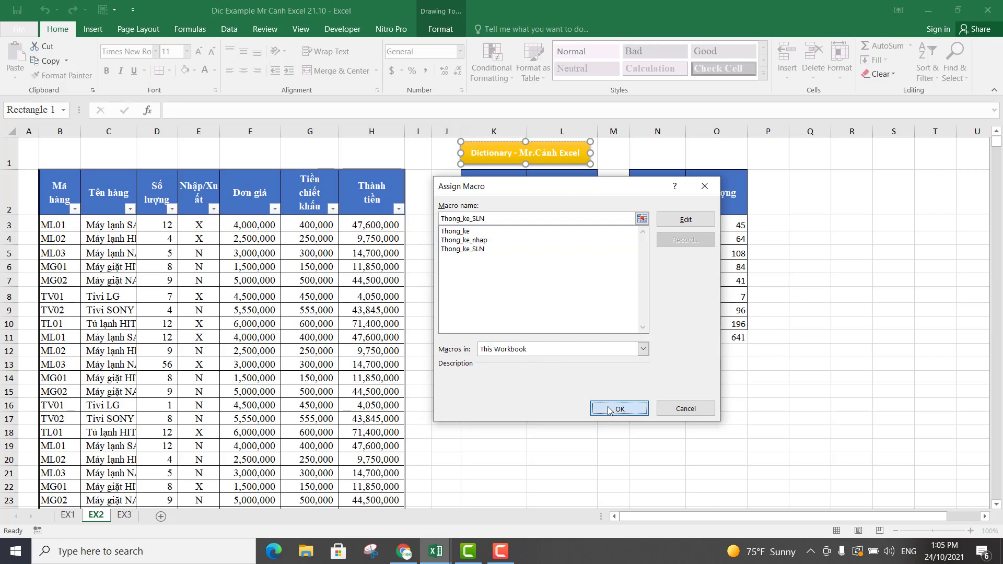
left_click(561, 392)
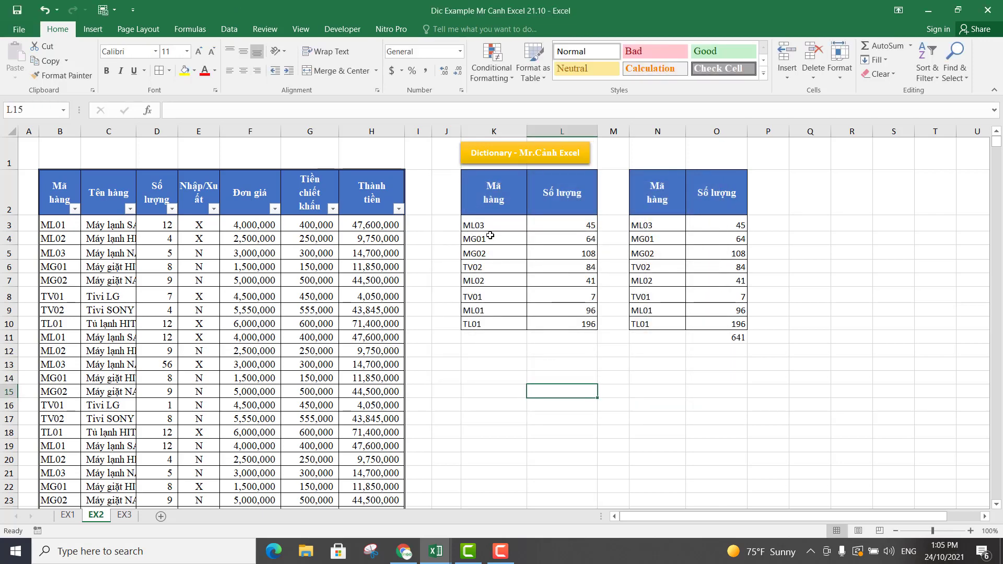
- Clear K3:L10 and click the Dictionary button to refill it via the macro
mouse_move(493, 225)
left_mouse_down()
mouse_move(562, 303)
mouse_move(560, 321)
left_mouse_up()
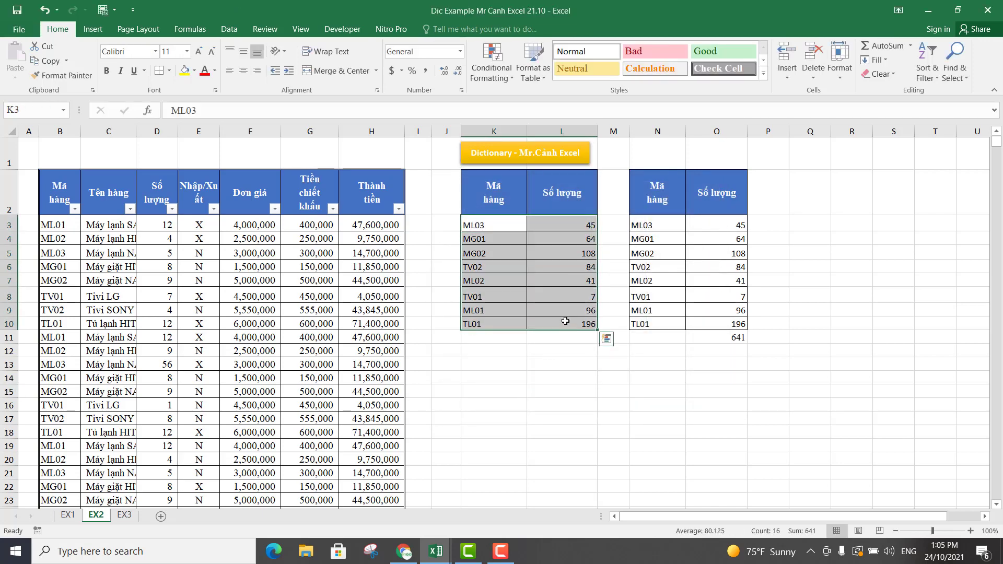
key("Delete")
left_click(560, 377)
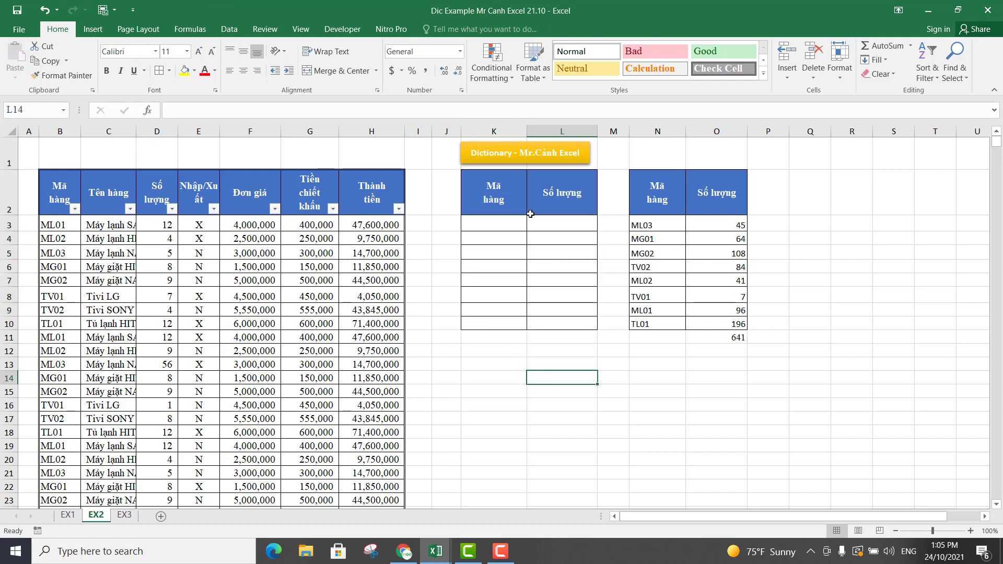
left_click(552, 154)
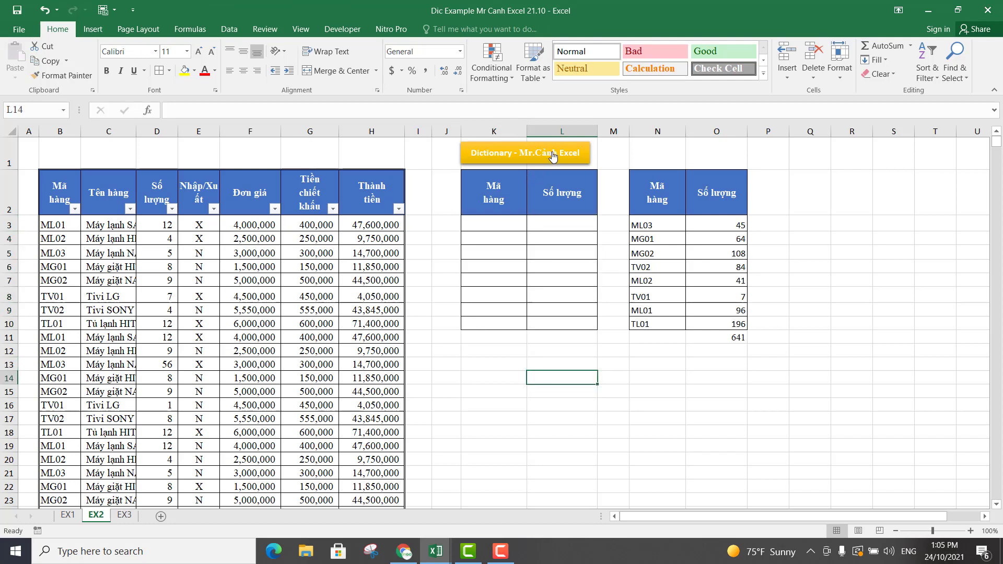
- Inspect the quantity in L6 and the SUMIFS formula in O4
left_click(529, 264)
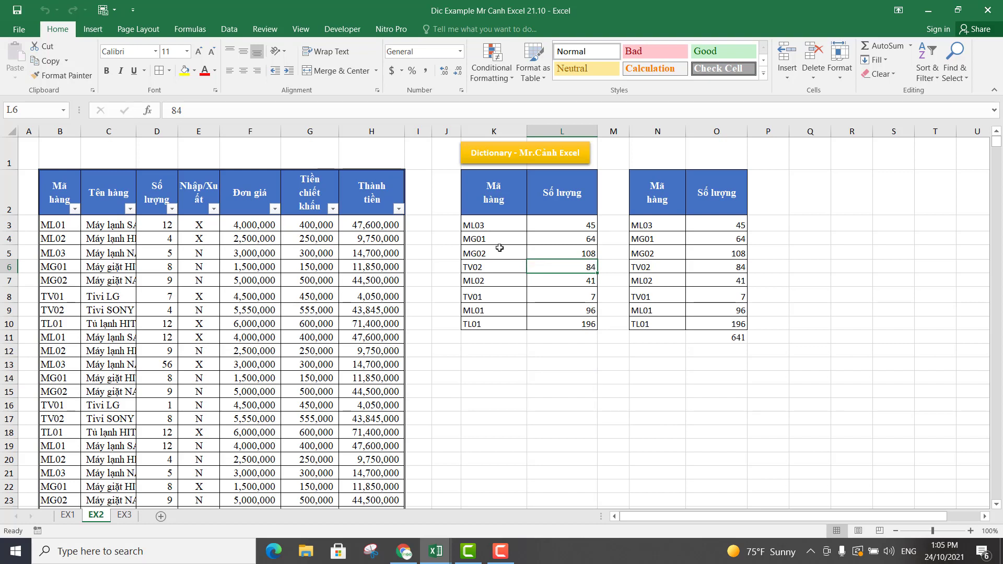
left_click(656, 225)
left_click(710, 238)
- Enter code ABC in B99 with quantity 500 in D99
scroll(249, 274, "down", 9)
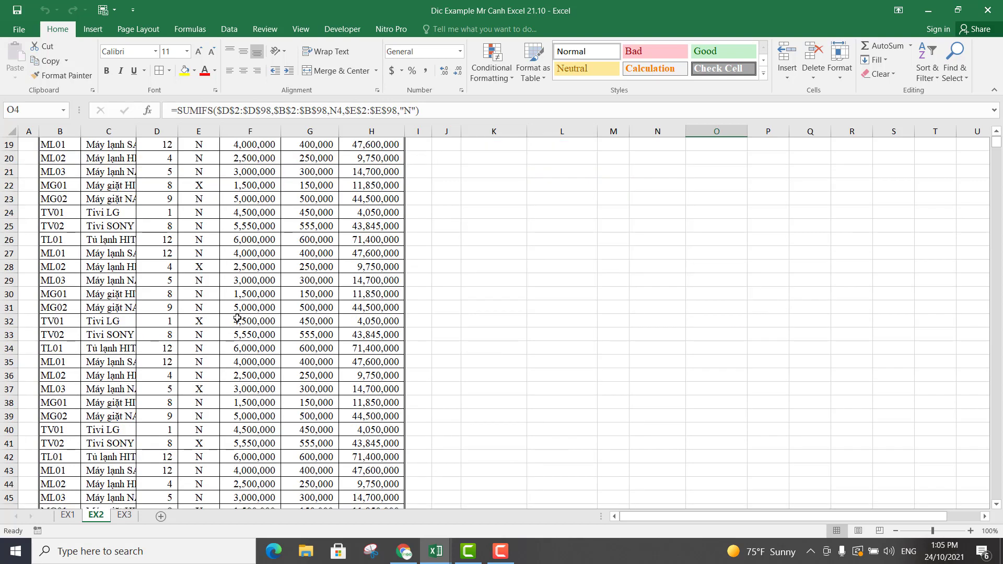
scroll(249, 277, "down", 7)
scroll(247, 292, "down", 9)
scroll(246, 303, "down", 3)
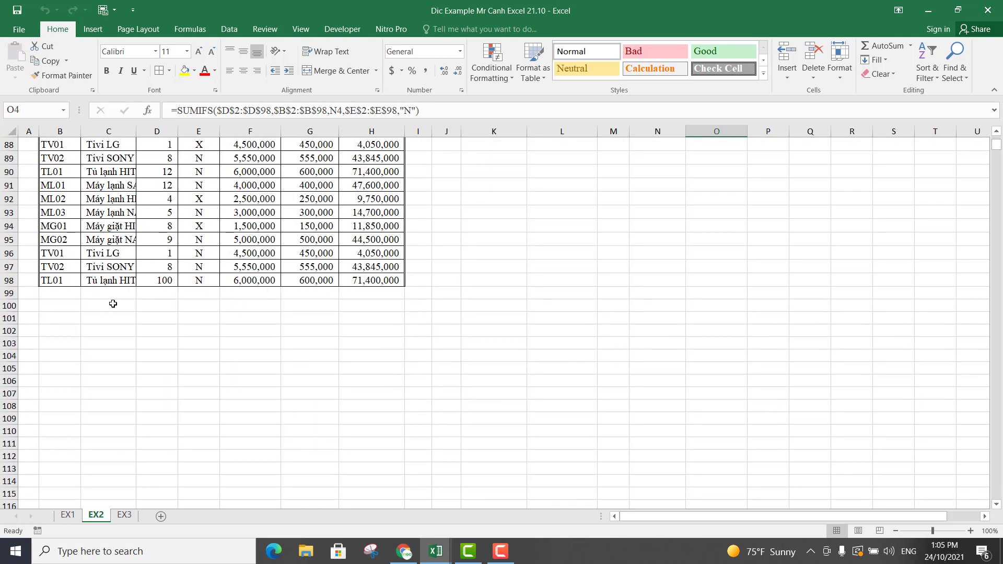
left_click(71, 293)
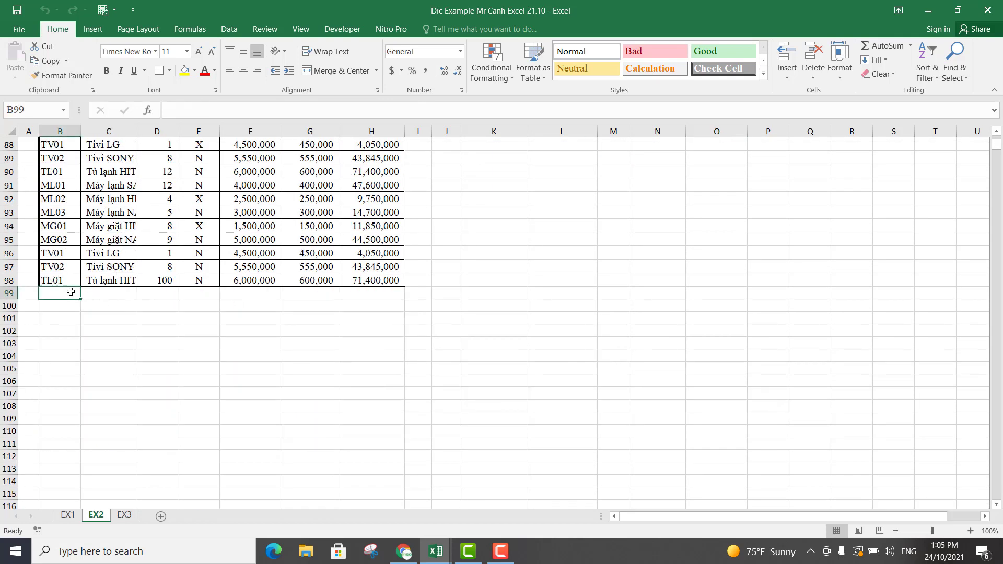
type("ABC")
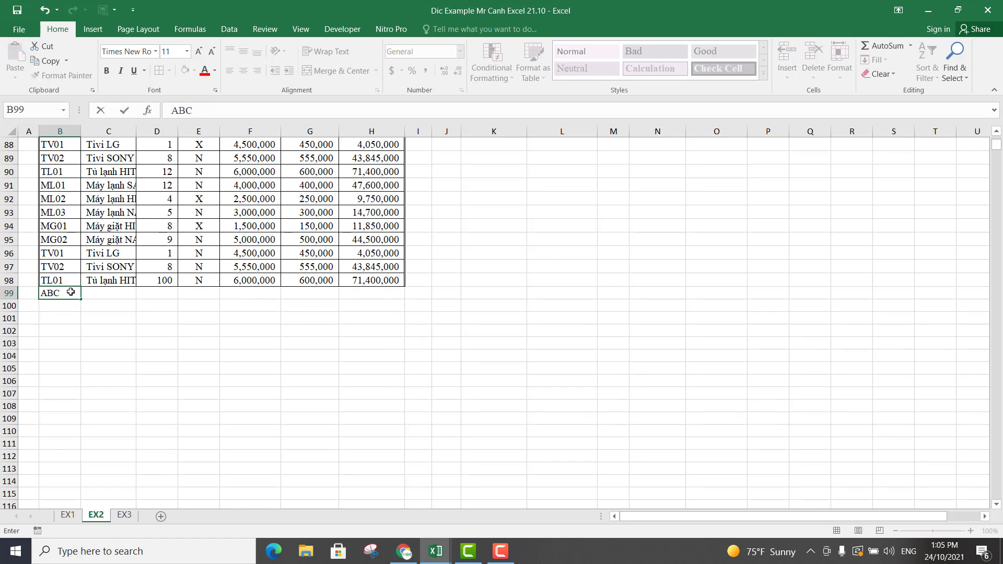
left_click(163, 367)
left_click(154, 331)
left_click(156, 294)
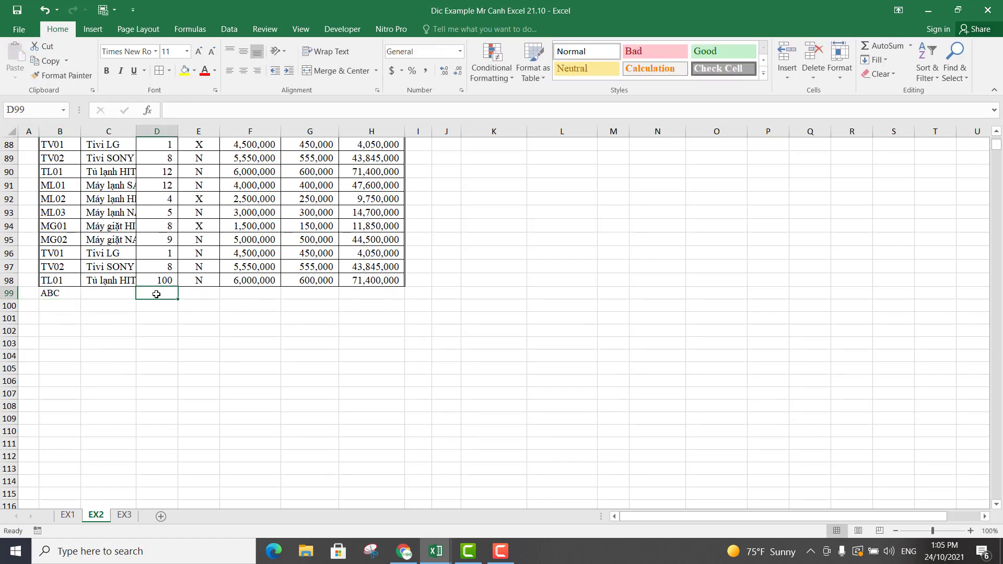
type("500")
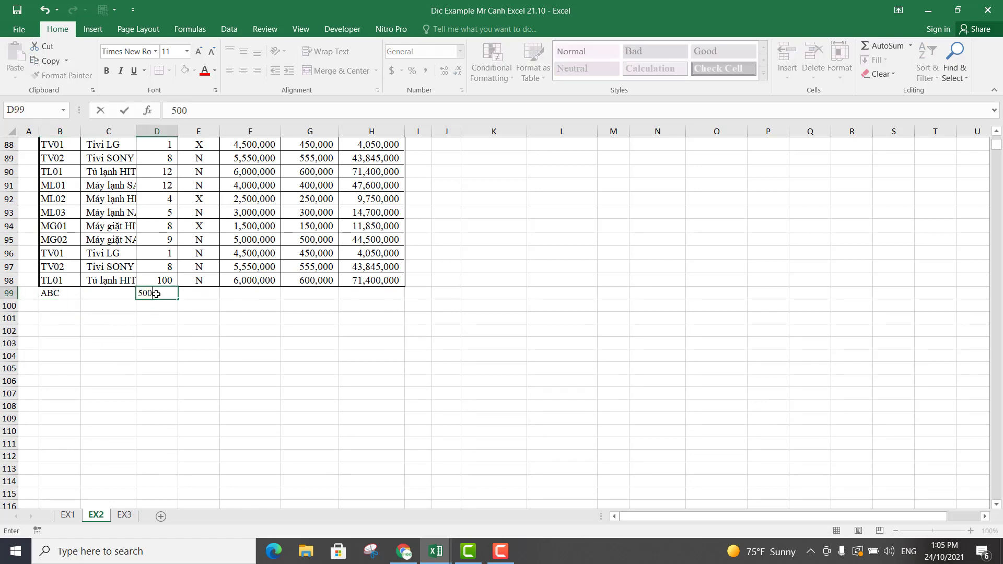
left_click(200, 343)
- Enter code XYZ in B100 with quantity 1000 in D100
left_click(66, 305)
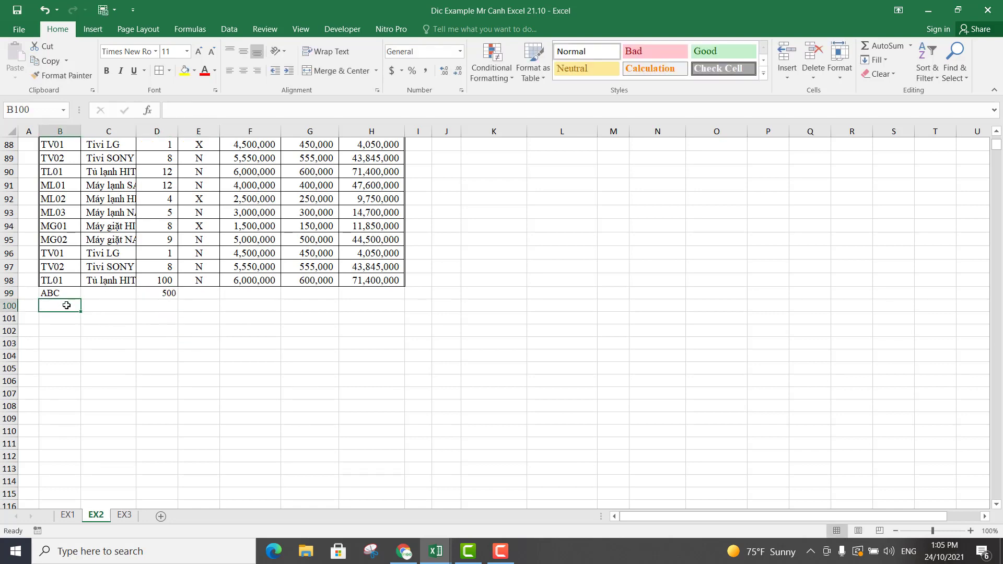
type("X")
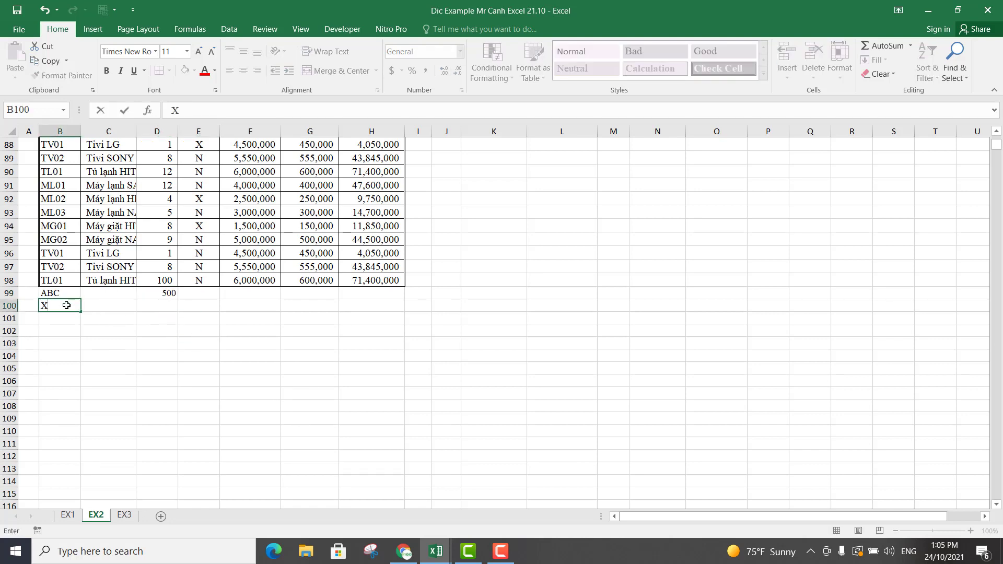
type("YZ")
left_click(173, 372)
left_click(172, 307)
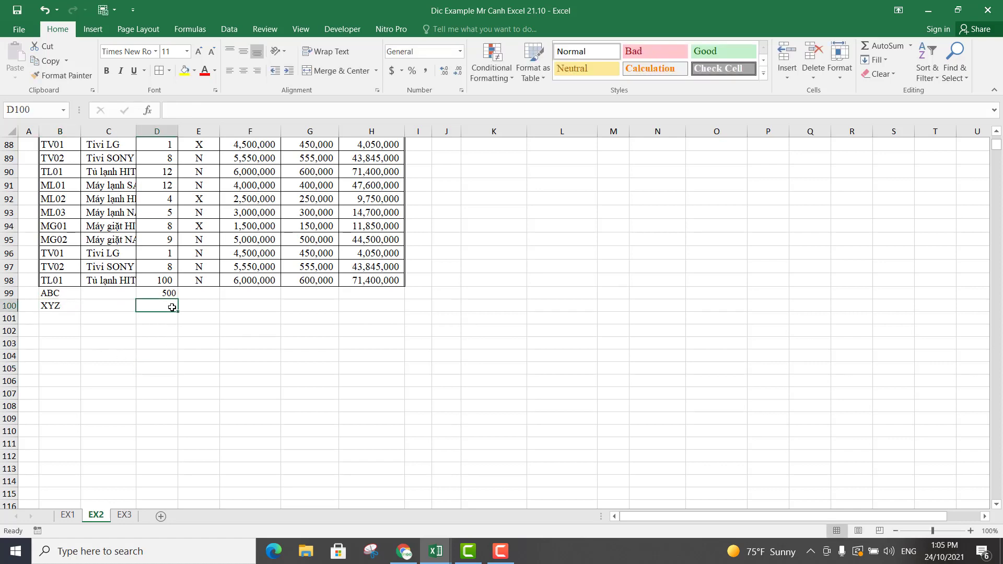
type("1000")
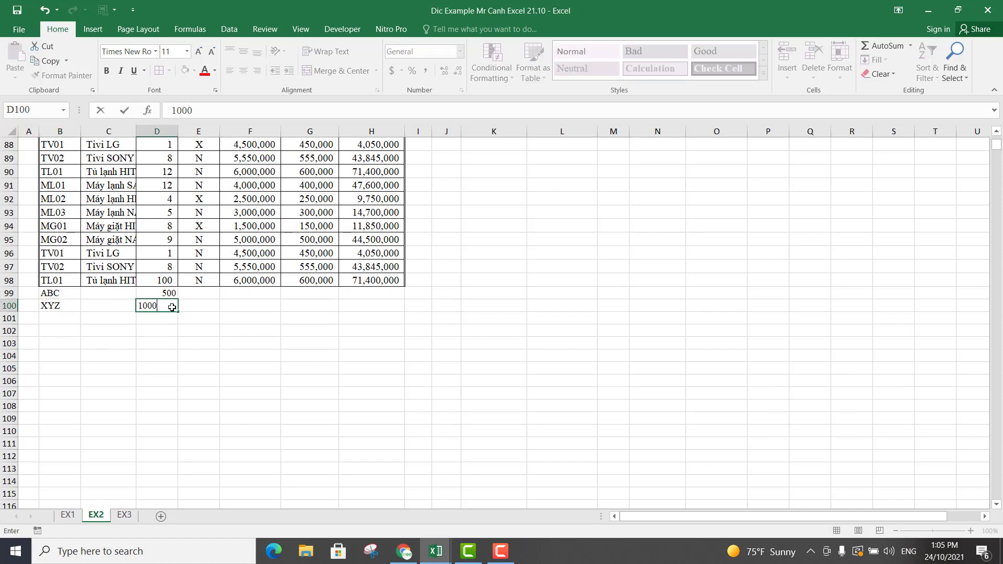
left_click(211, 355)
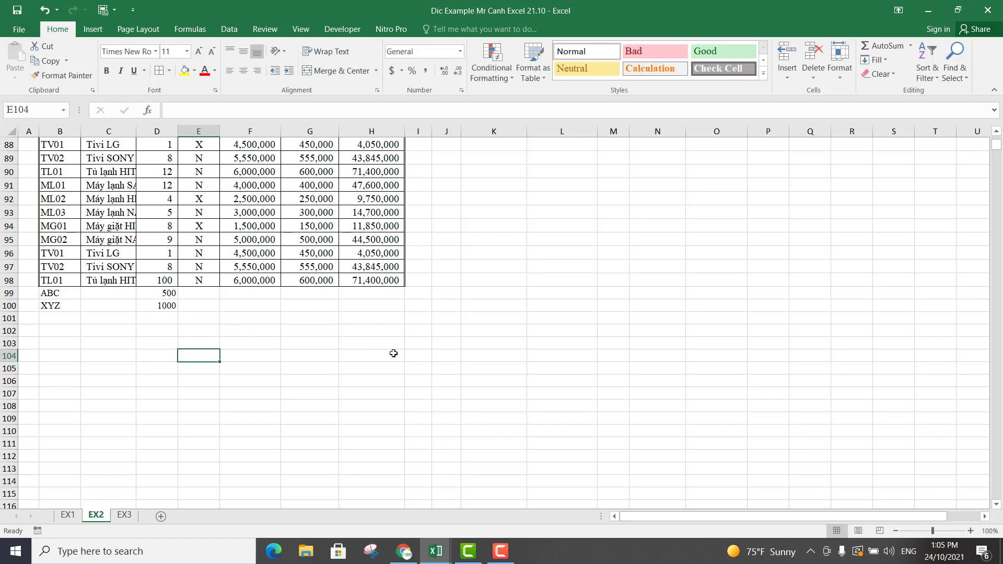
- Review the O11 total formula, then select and right-click the new codes in B99:B100
scroll(445, 361, "up", 4)
scroll(445, 361, "up", 4)
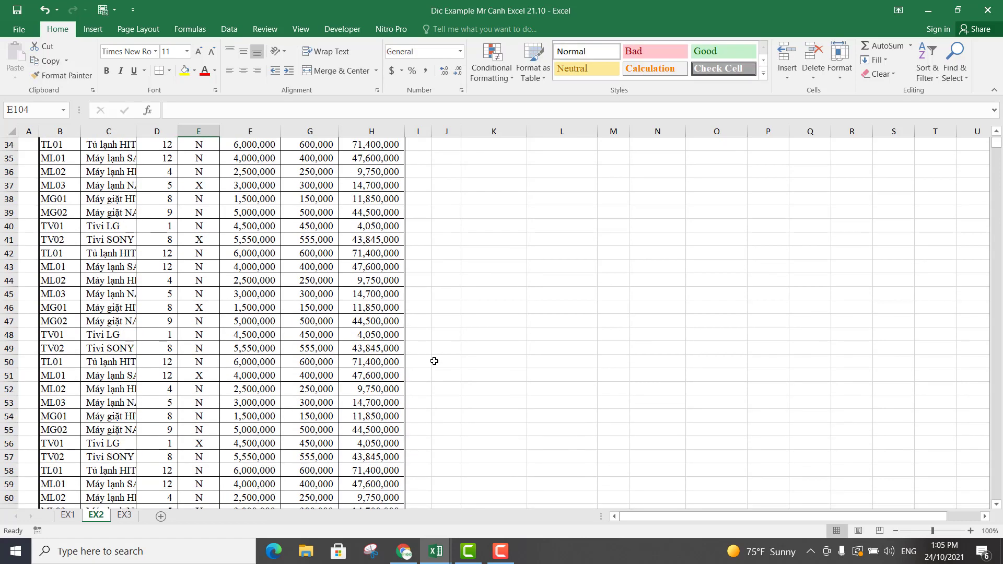
scroll(446, 361, "up", 20)
left_click(723, 337)
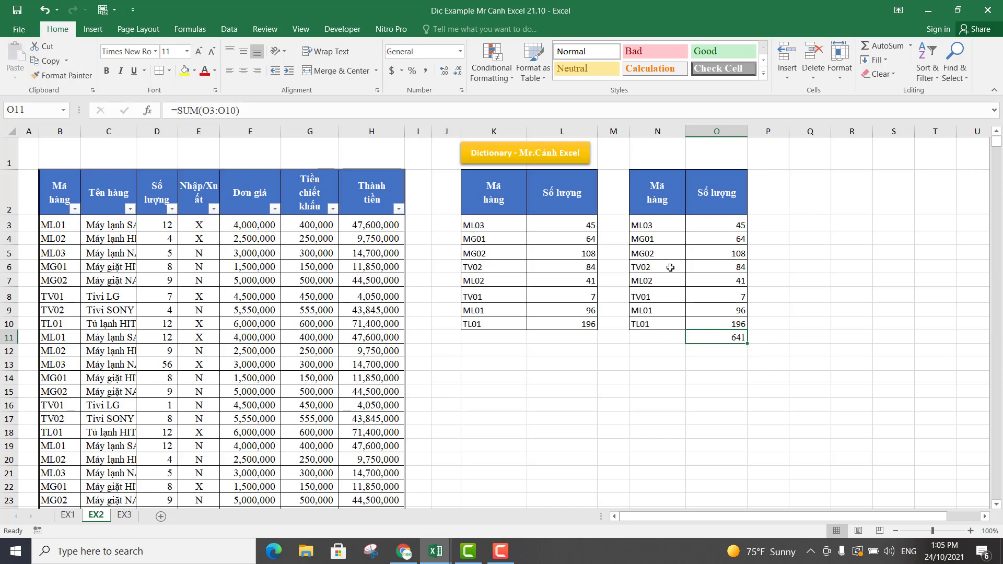
left_click(647, 340)
scroll(230, 413, "down", 9)
scroll(230, 413, "down", 7)
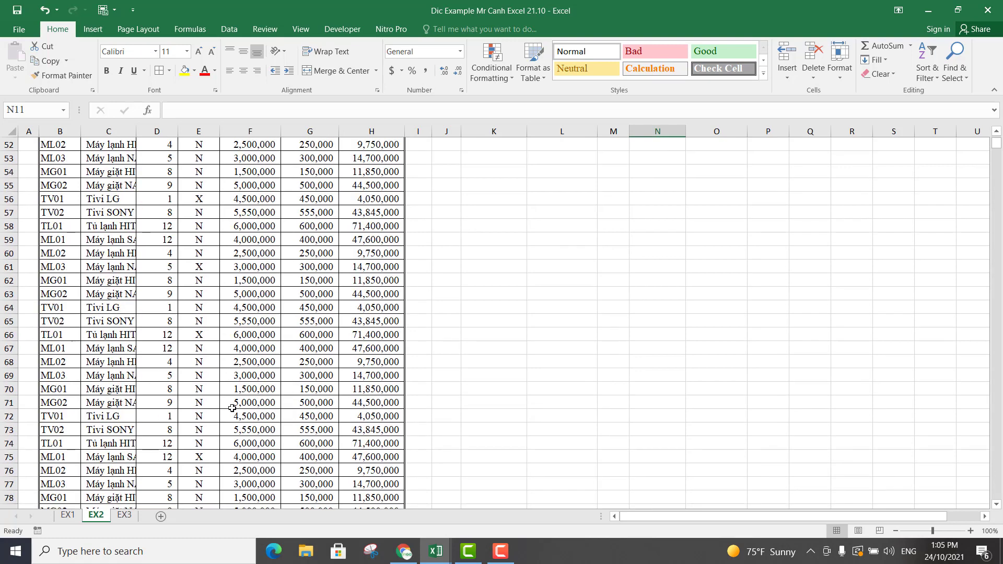
scroll(231, 413, "down", 7)
scroll(231, 408, "down", 6)
left_click_drag(57, 293, 60, 305)
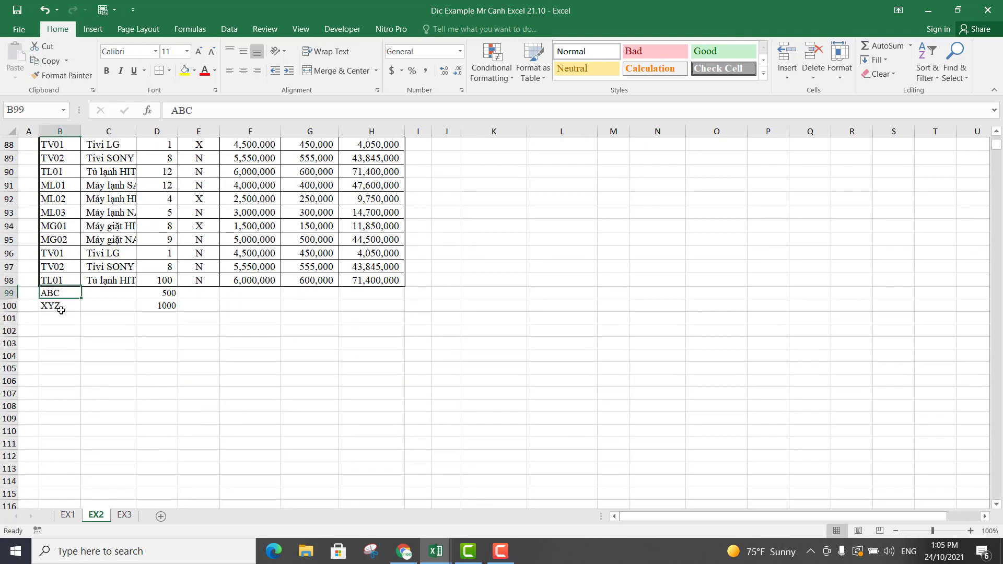
right_click(65, 295)
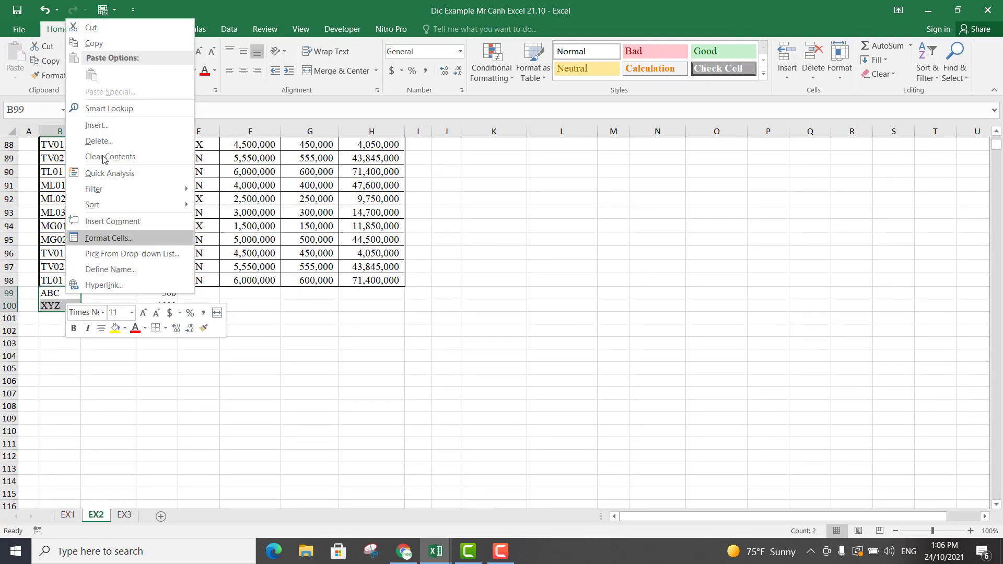
- Copy the ABC and XYZ codes and paste them into N11:N12
left_click(93, 43)
scroll(707, 252, "up", 15)
scroll(707, 251, "up", 7)
scroll(708, 252, "up", 7)
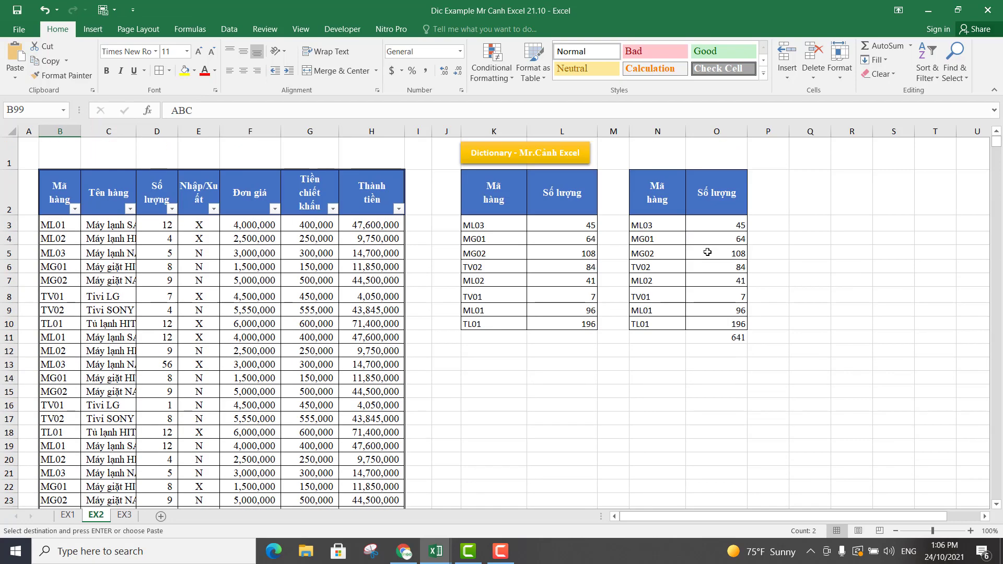
left_click(653, 338)
right_click(653, 338)
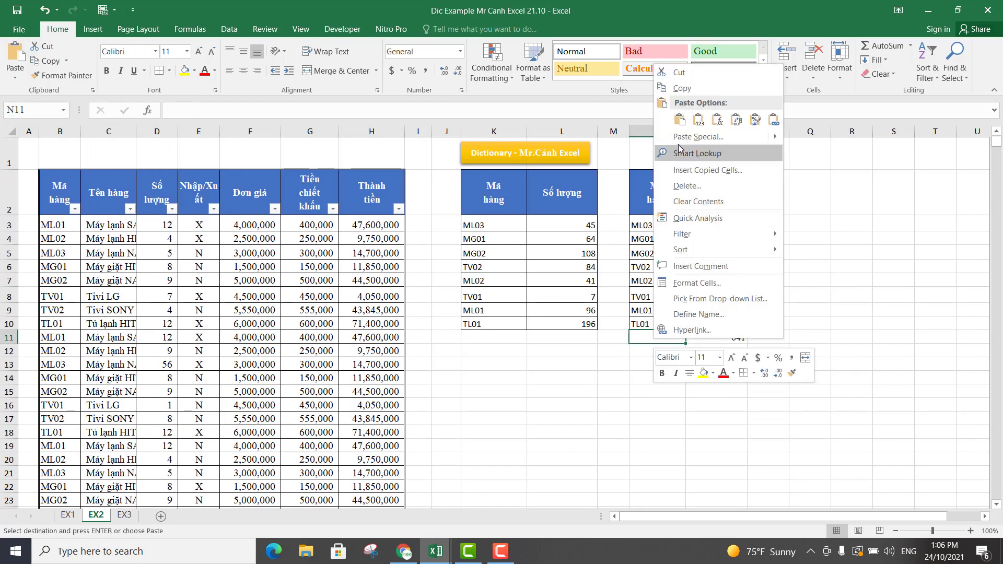
left_click(679, 120)
- Select N8:O12 for bordering, clear the copy marquee, and review O10's SUMIFS formula
left_click(666, 409)
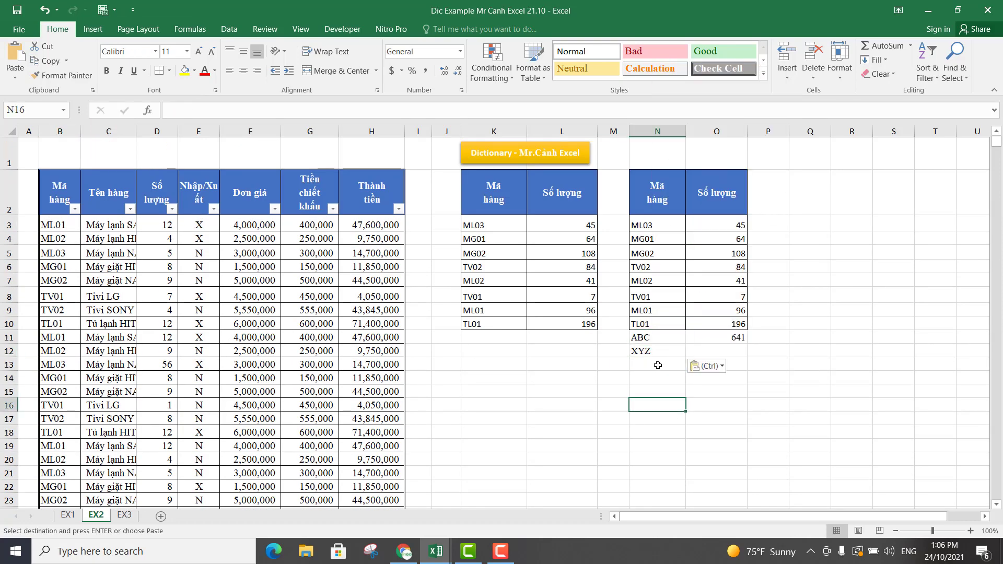
left_click_drag(655, 303, 715, 354)
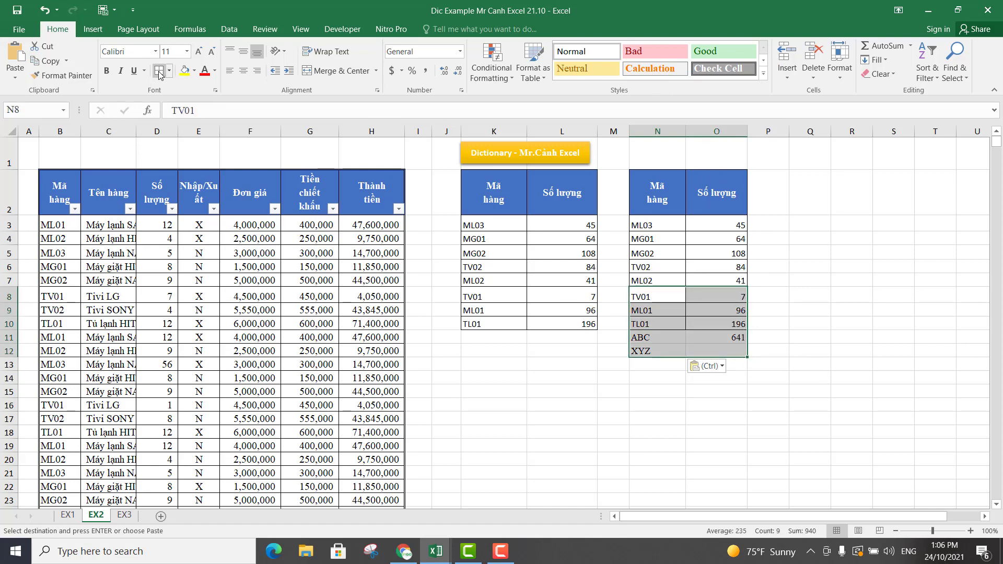
key("Escape")
left_click(702, 317)
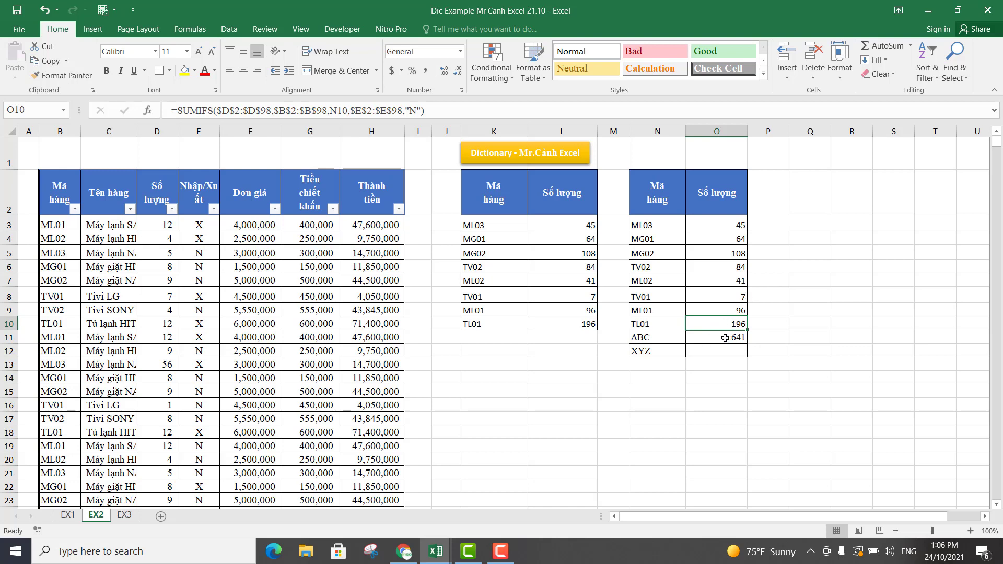
- Review O3's SUMIFS formula and the pasted ABC and XYZ codes in N11:N12
left_click(722, 225)
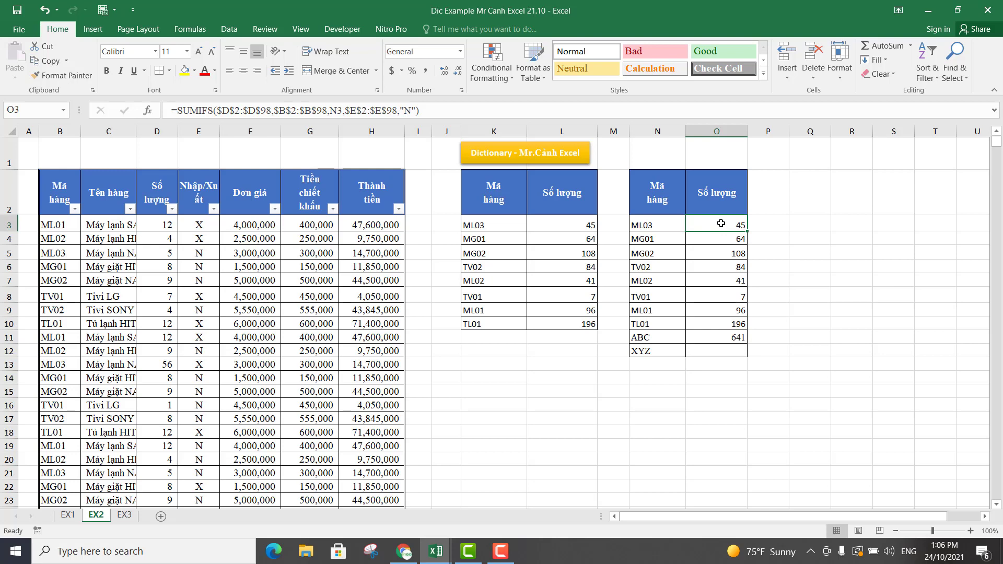
left_click(662, 338)
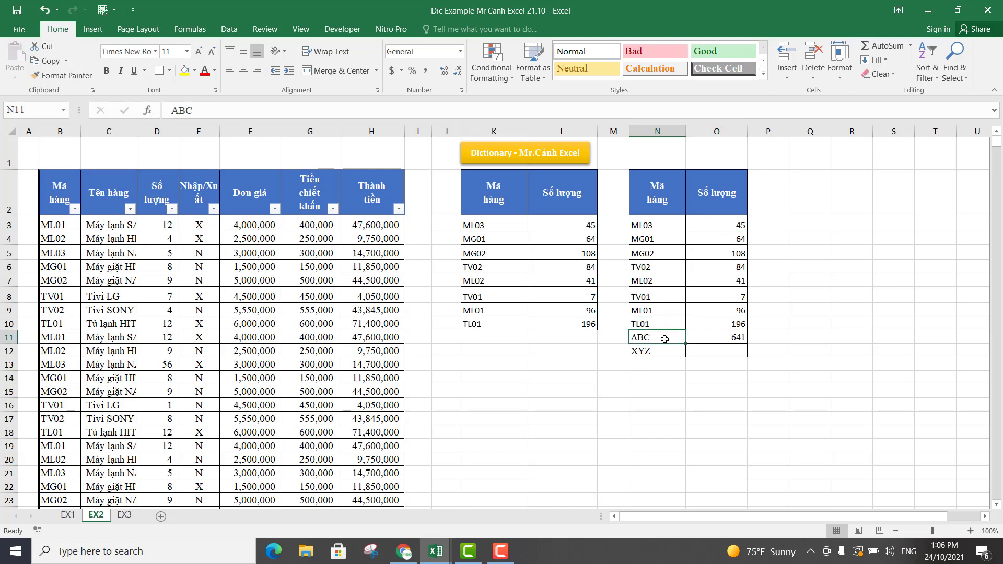
left_click_drag(664, 340, 661, 351)
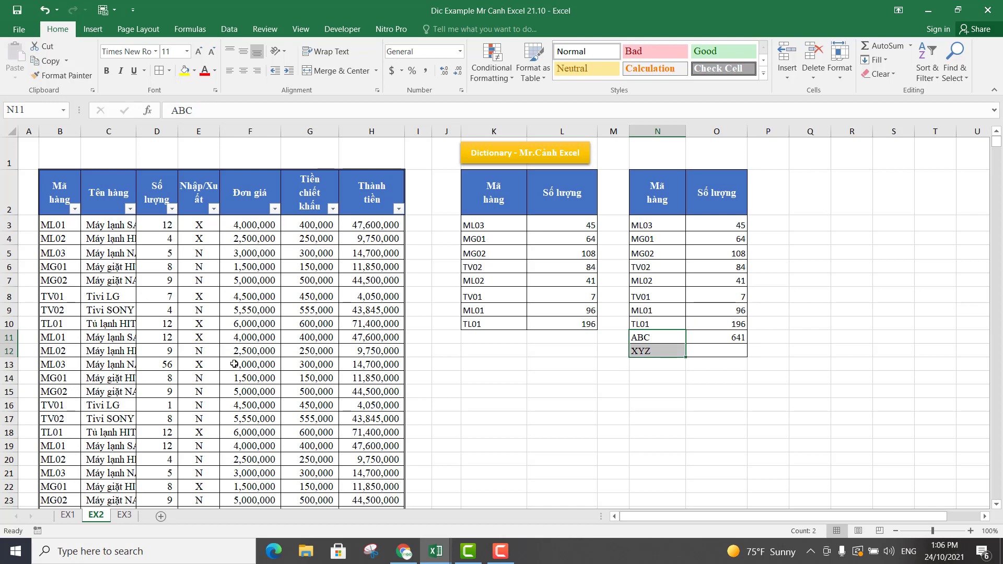
left_click(703, 224)
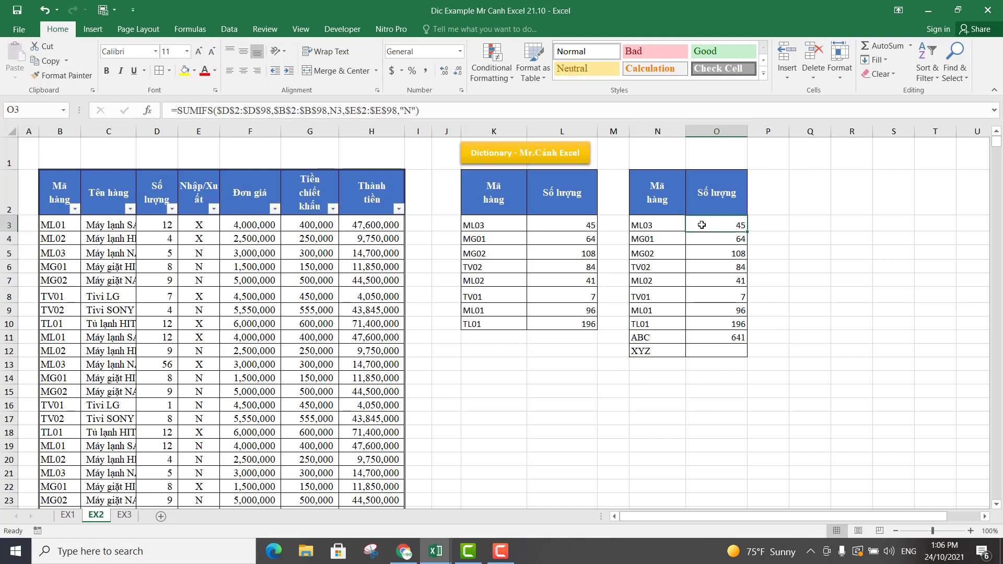
- Change O3's $B$98 and $E$98 range ends to row 100, then fill it down through O12
left_click(266, 110)
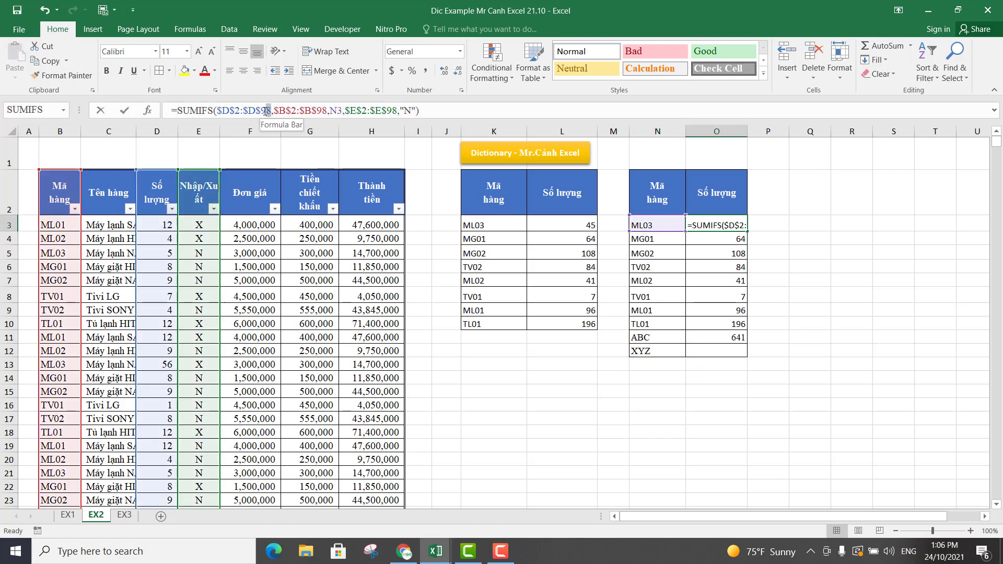
type("1")
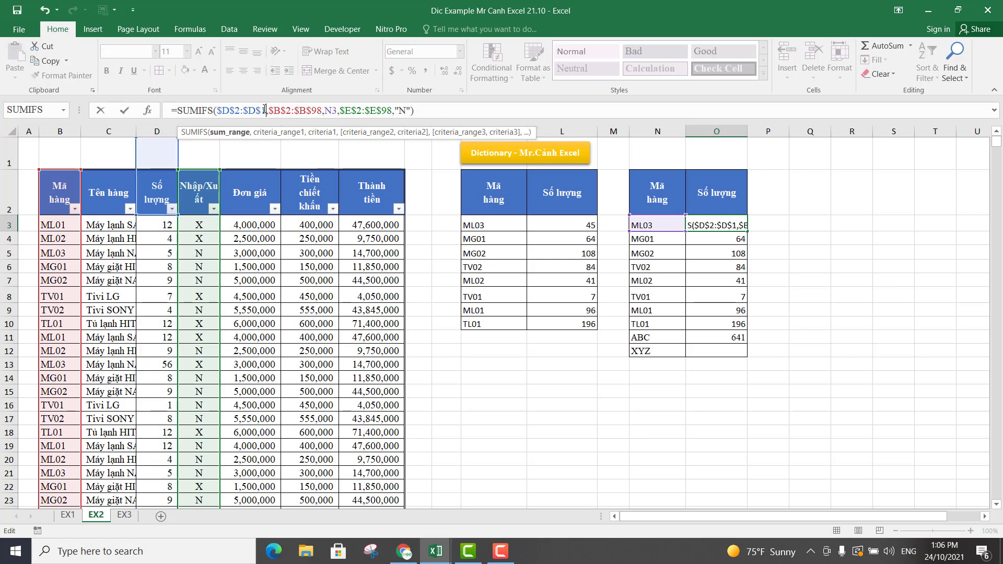
type("00")
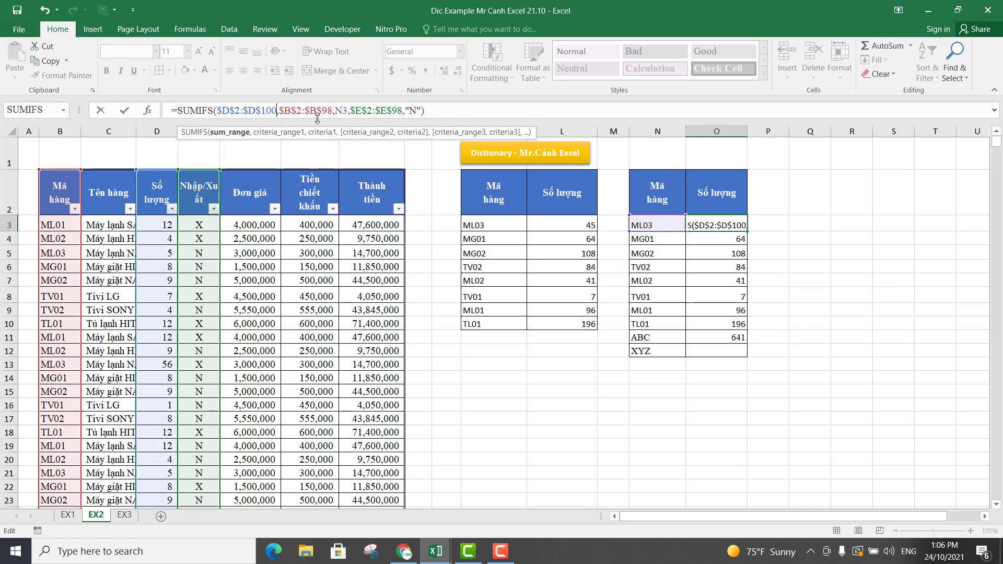
left_click(332, 112)
key("BackSpace")
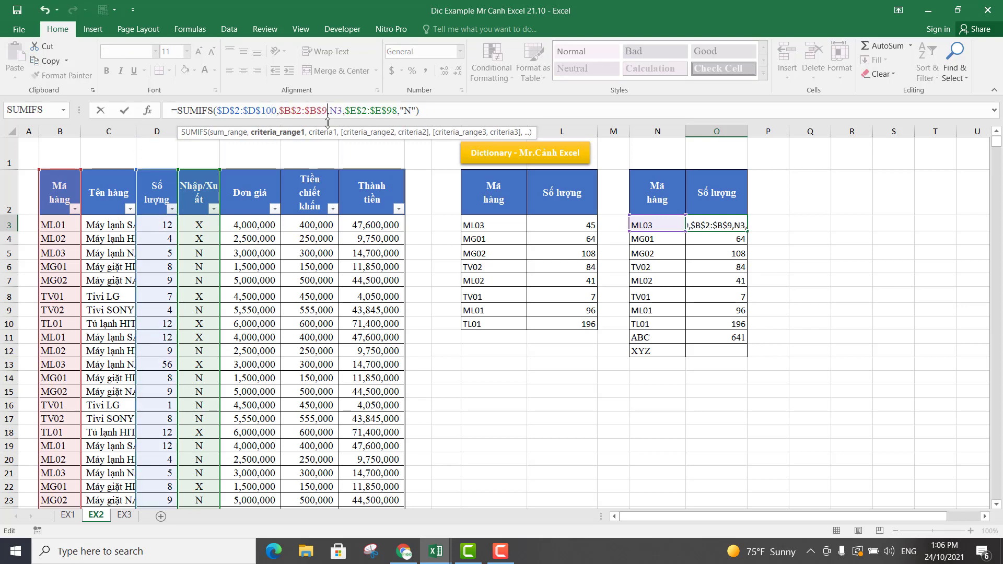
key("BackSpace")
type("10")
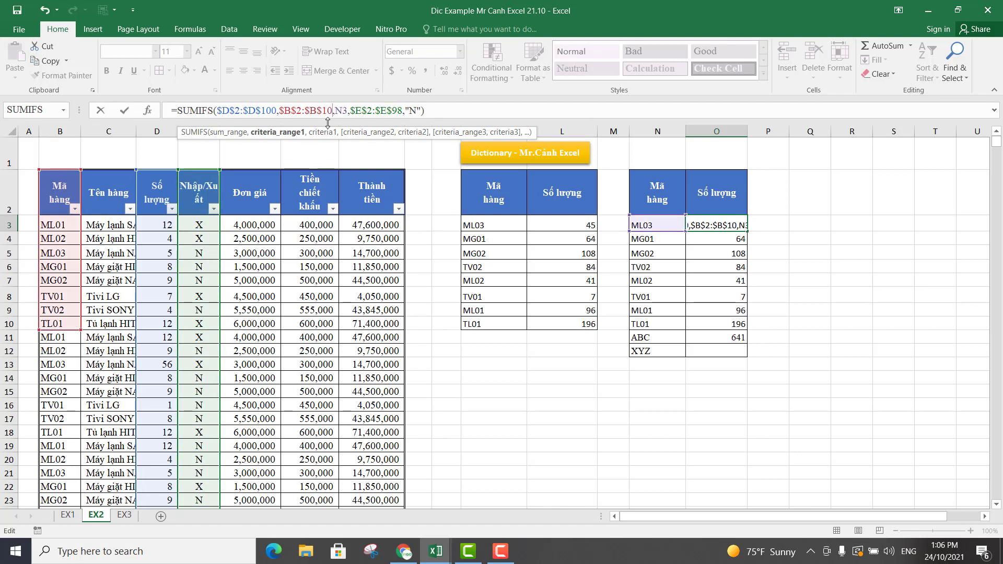
type("0")
left_click(408, 112)
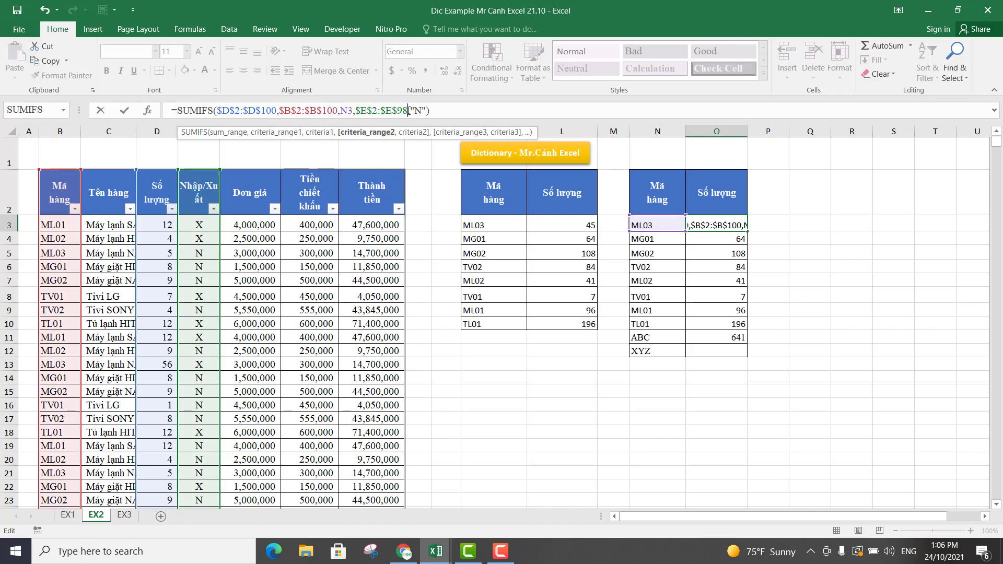
key("BackSpace")
key("BackSpace")
type("1")
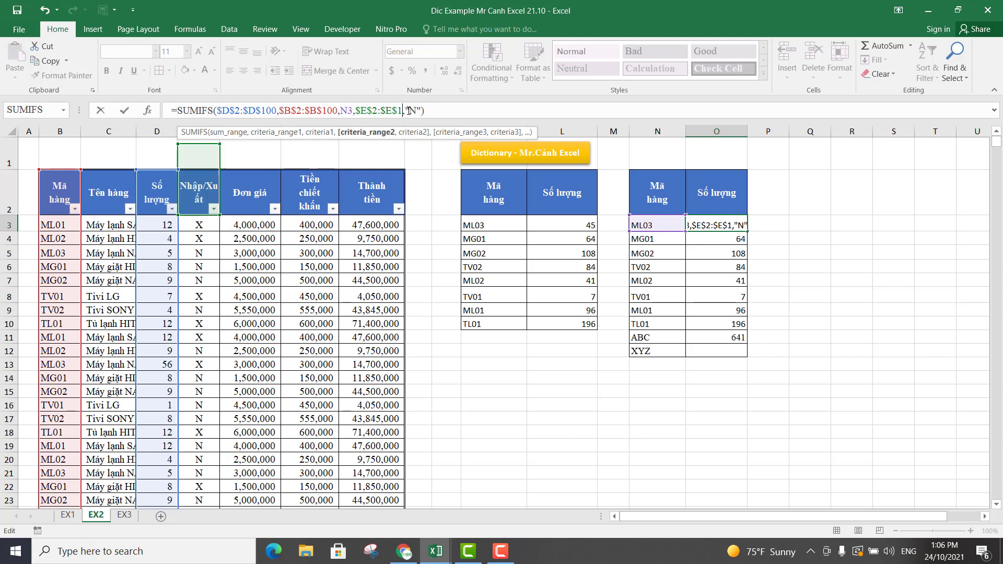
type("00")
key("Return")
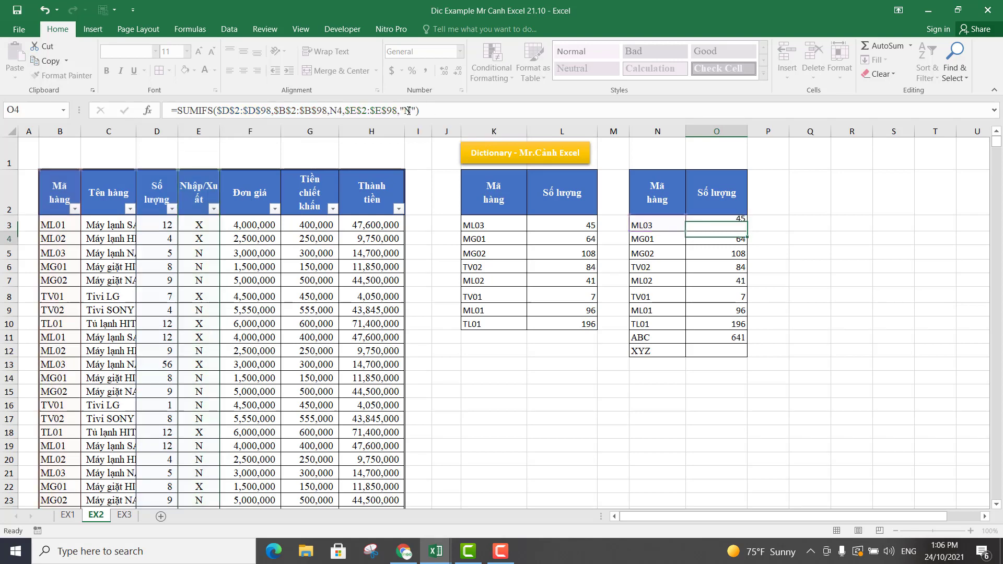
left_click(727, 226)
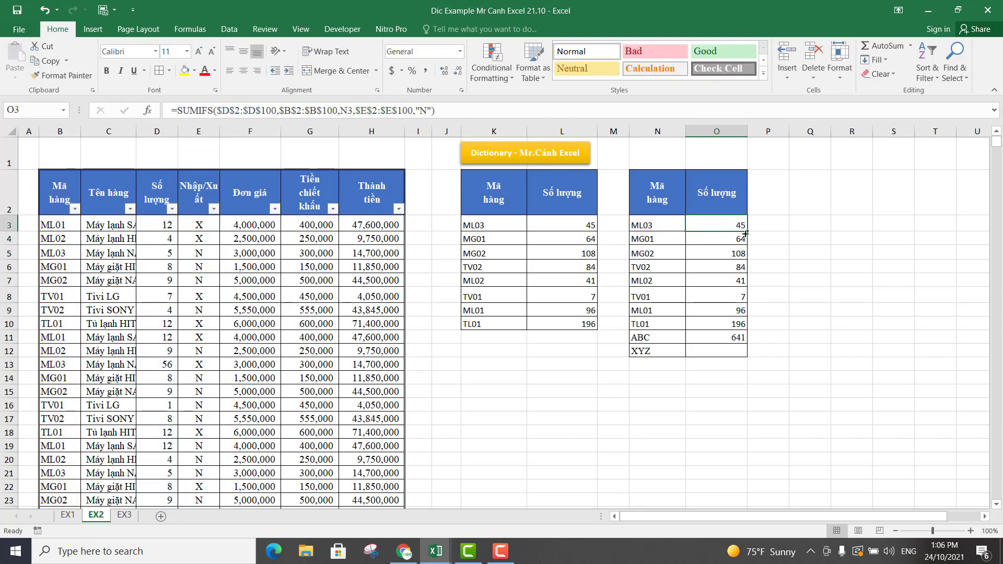
left_click_drag(748, 233, 748, 356)
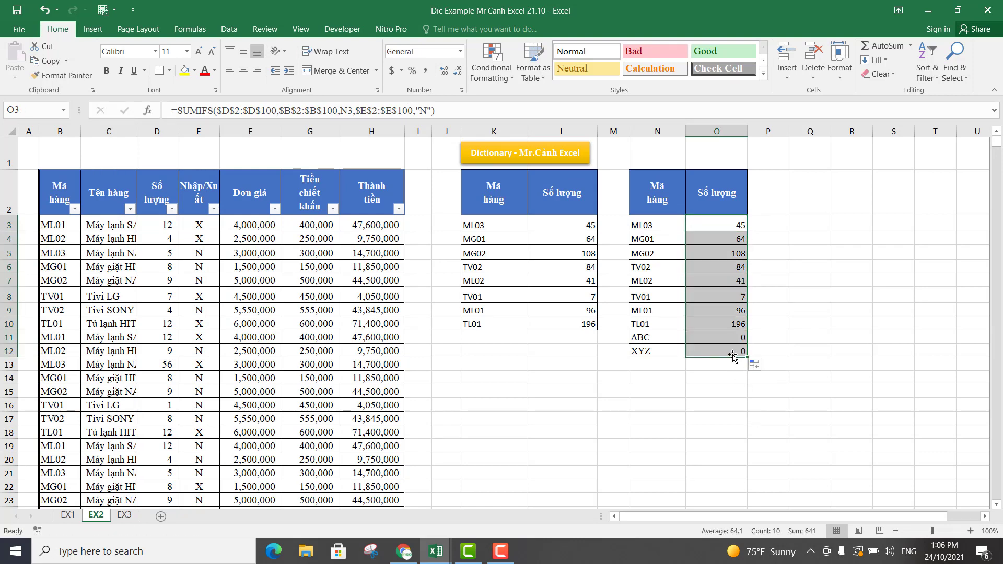
- Enter N in E99 for ABC and E100 for XYZ in the Nhập/Xuất column
left_click(715, 222)
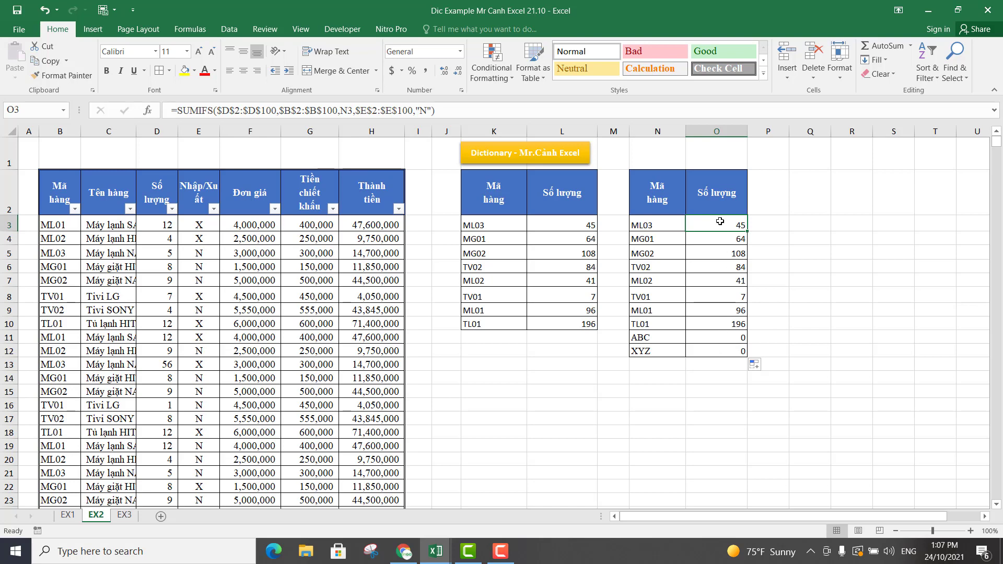
scroll(720, 292, "down", 3)
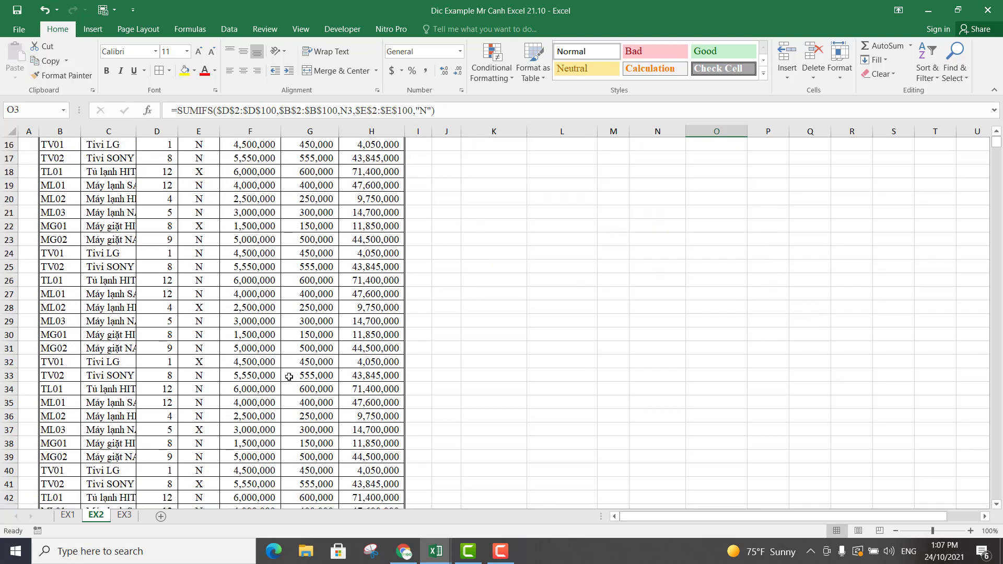
scroll(279, 361, "down", 12)
scroll(279, 362, "down", 6)
scroll(279, 362, "down", 7)
scroll(280, 361, "down", 2)
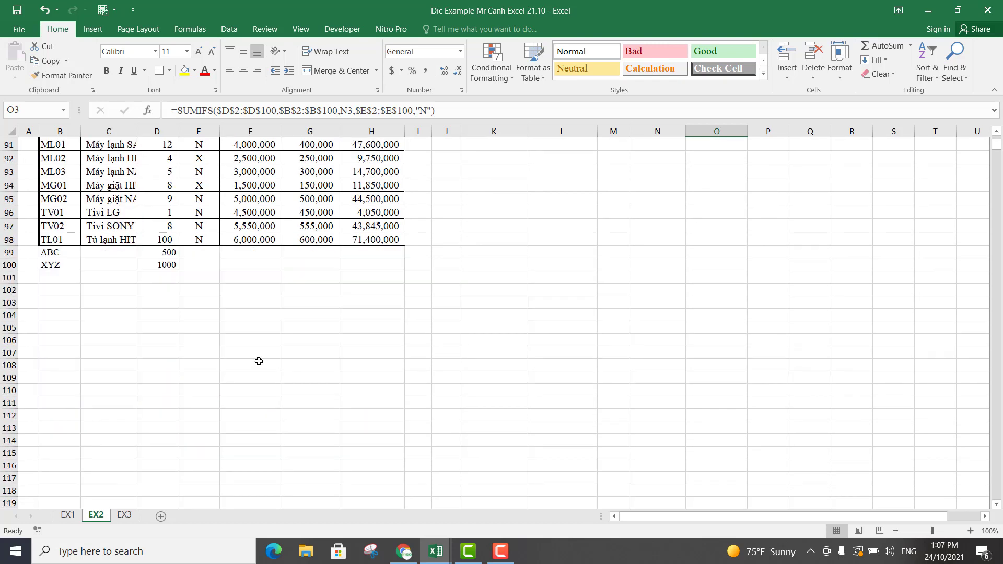
left_click(189, 256)
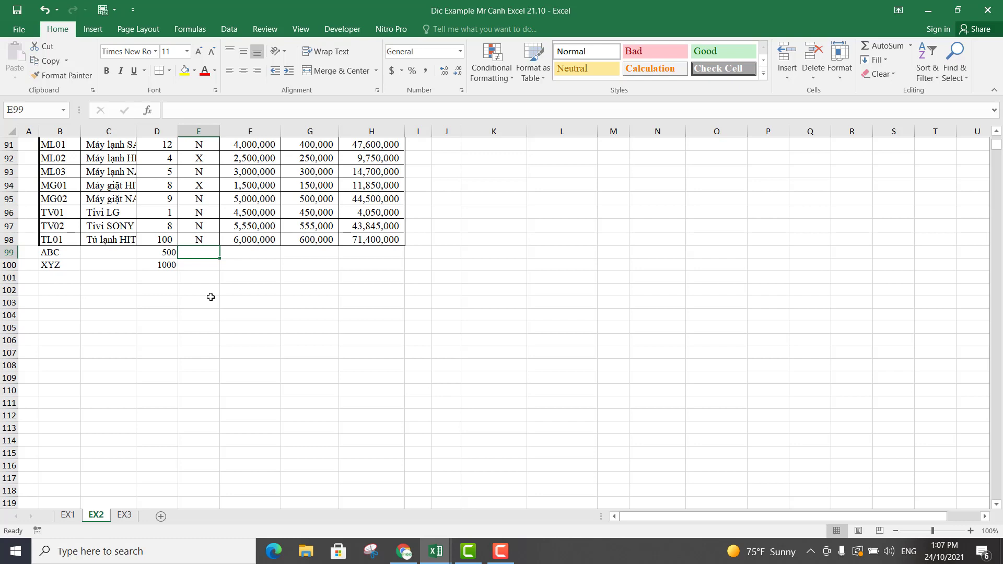
type("N")
key("Return")
type("N")
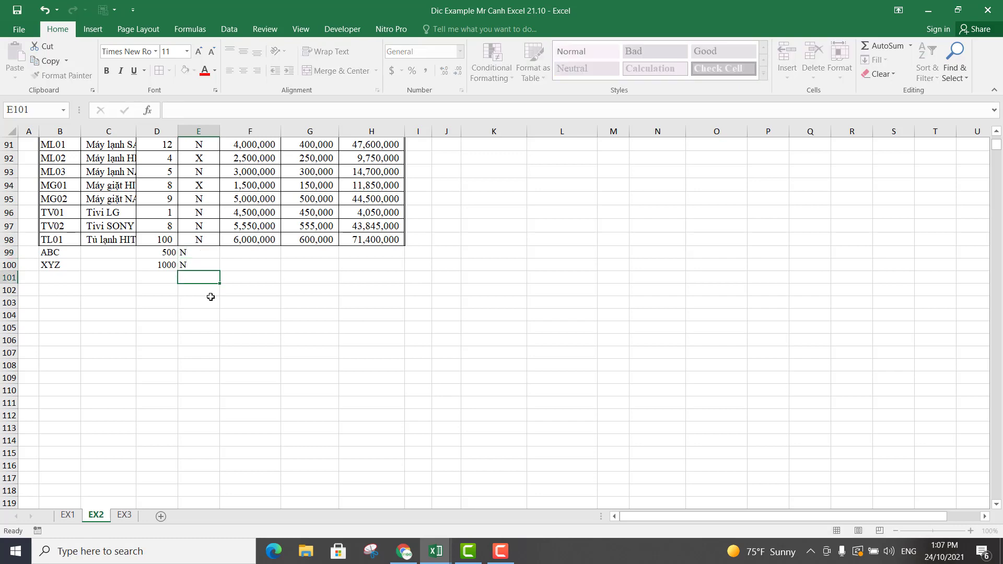
key("Return")
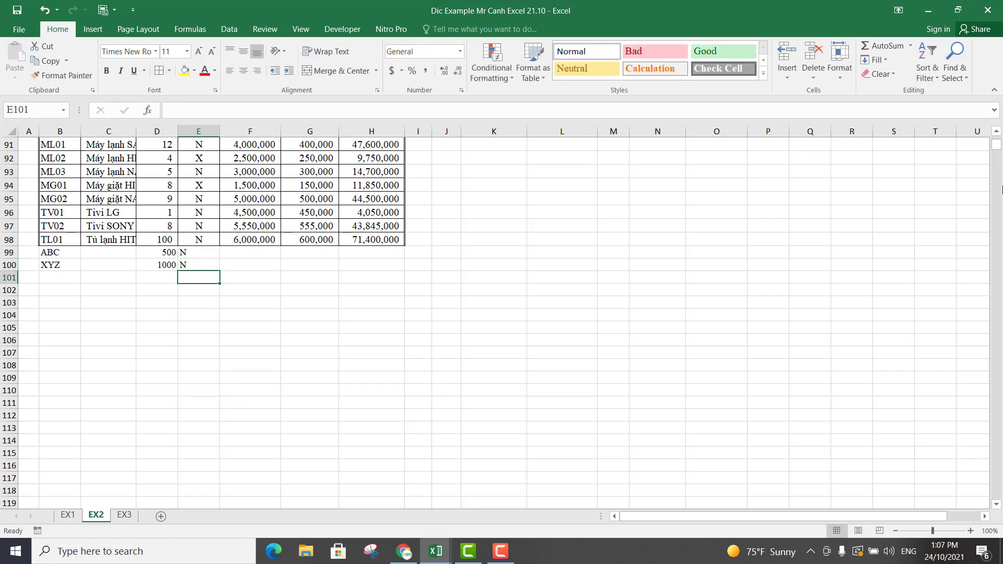
- Check the new ABC and XYZ totals in O11 and O12
left_click_drag(994, 152, 995, 140)
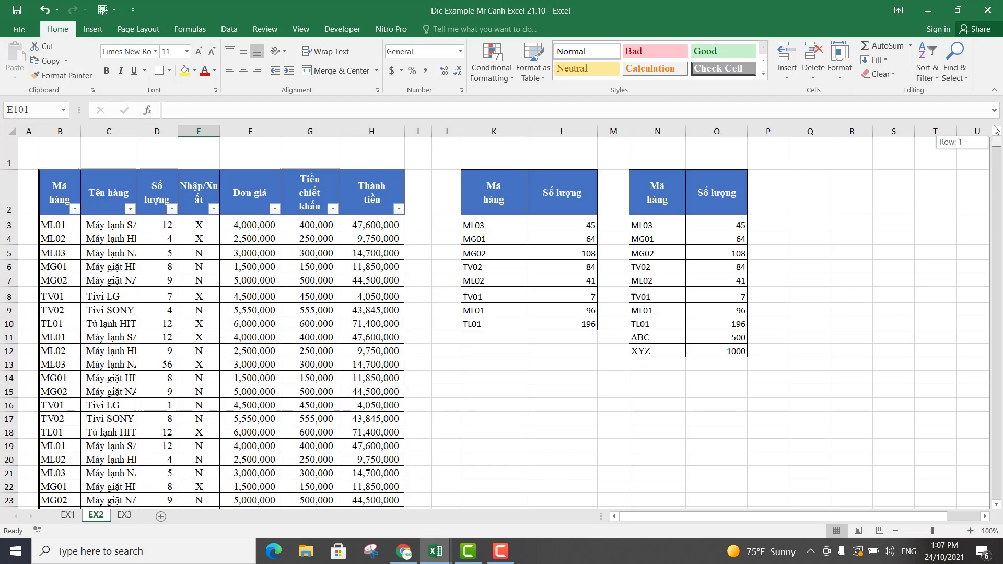
left_click(728, 341)
left_click(730, 350)
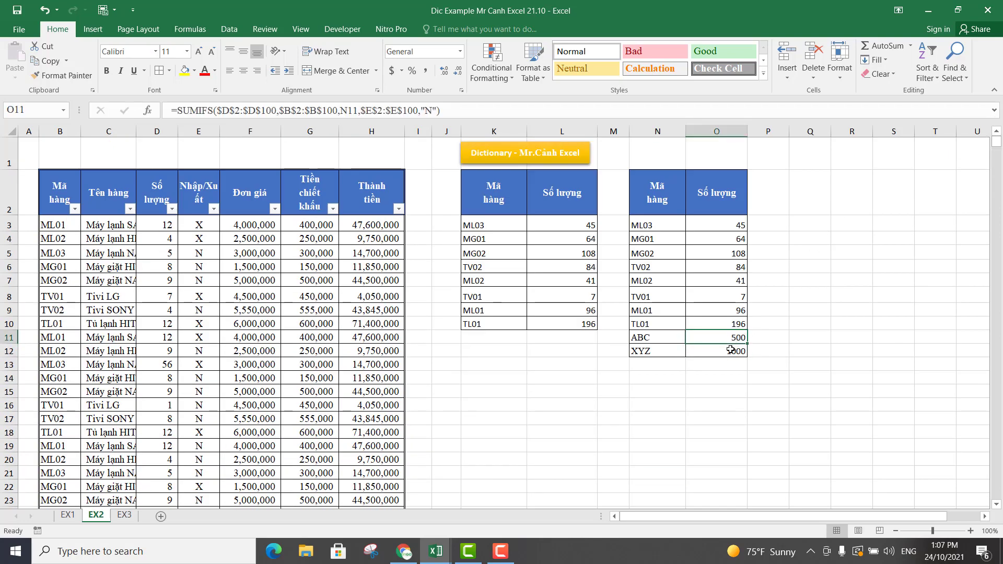
- AutoSum O3:O12 into O13 for a 2141 total, then select the old K3:L10 output
left_click_drag(733, 223, 730, 350)
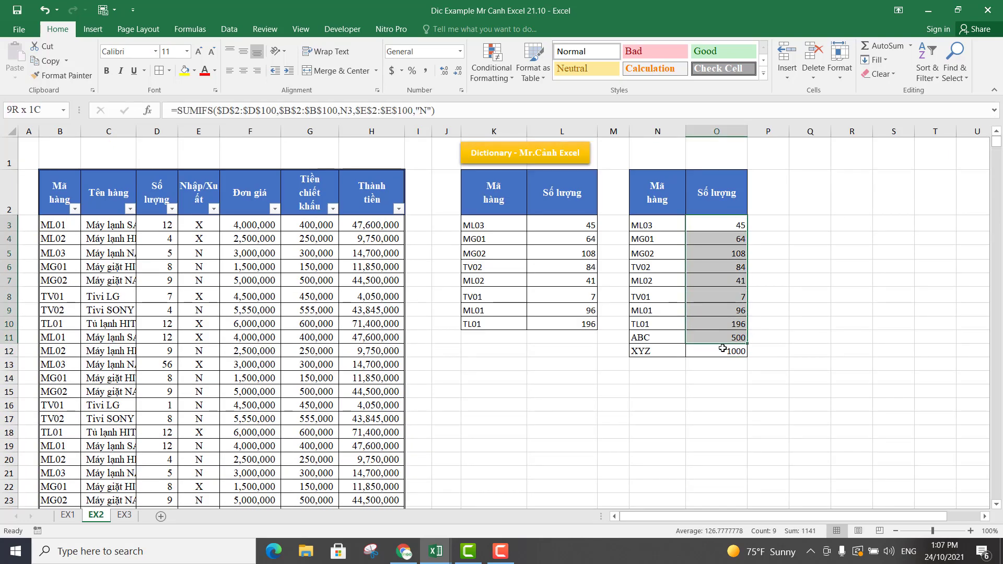
left_click(883, 46)
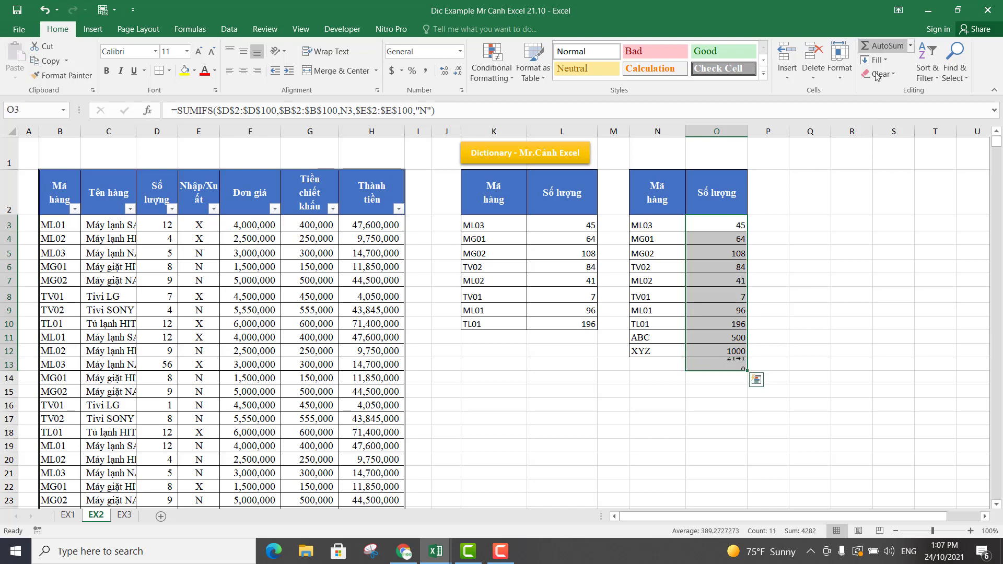
left_click(694, 409)
left_click(714, 367)
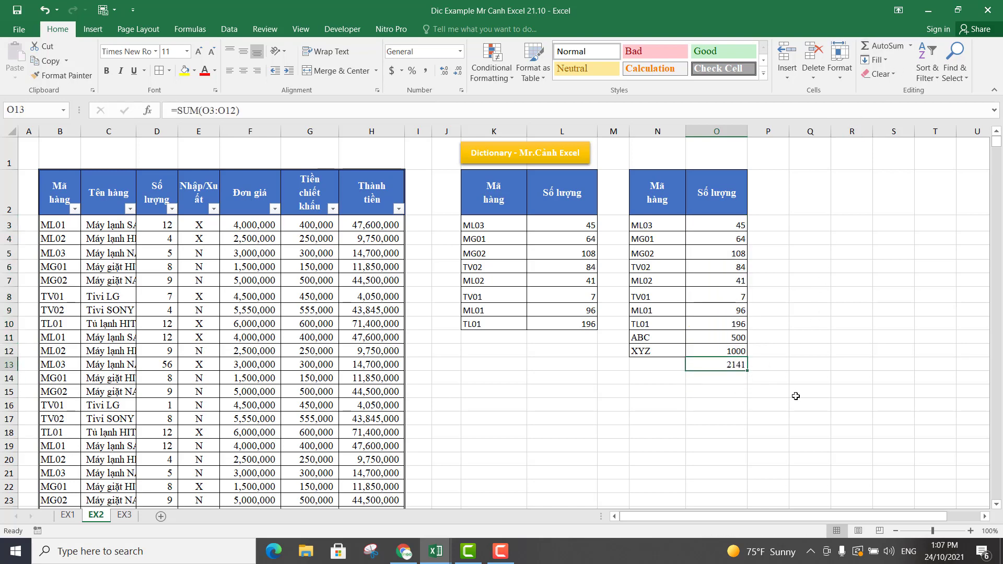
mouse_move(478, 225)
left_mouse_down()
mouse_move(550, 323)
mouse_move(549, 308)
left_mouse_up()
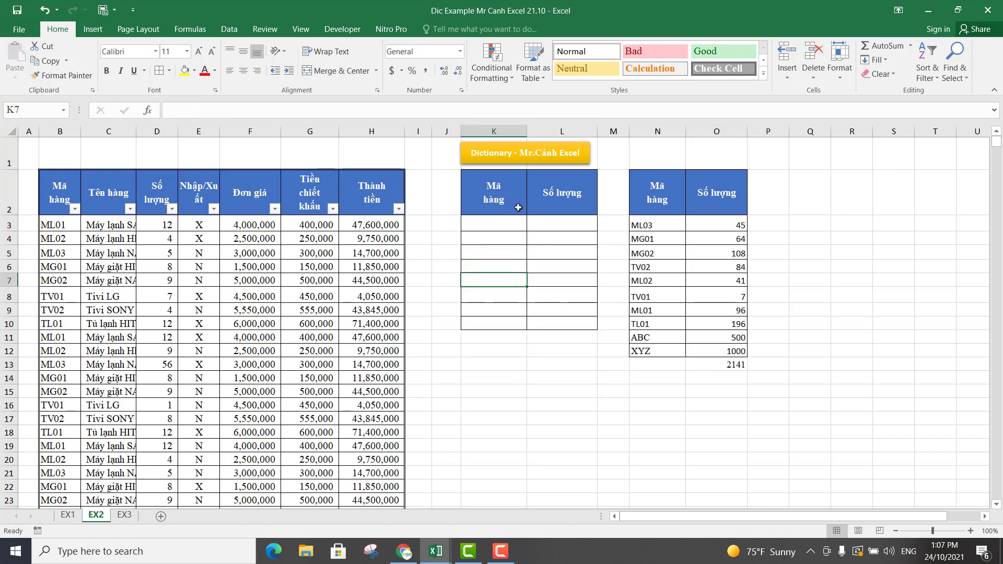
- Run the Dictionary - Mr.Canh macro to rebuild the K:L table
left_click(633, 389)
left_click(646, 340)
left_click(647, 355)
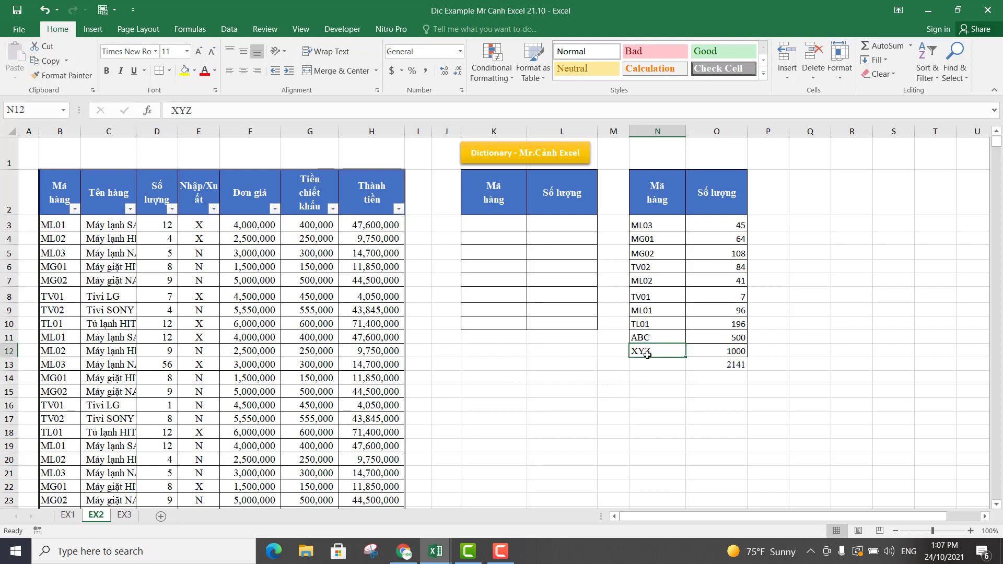
left_click(571, 154)
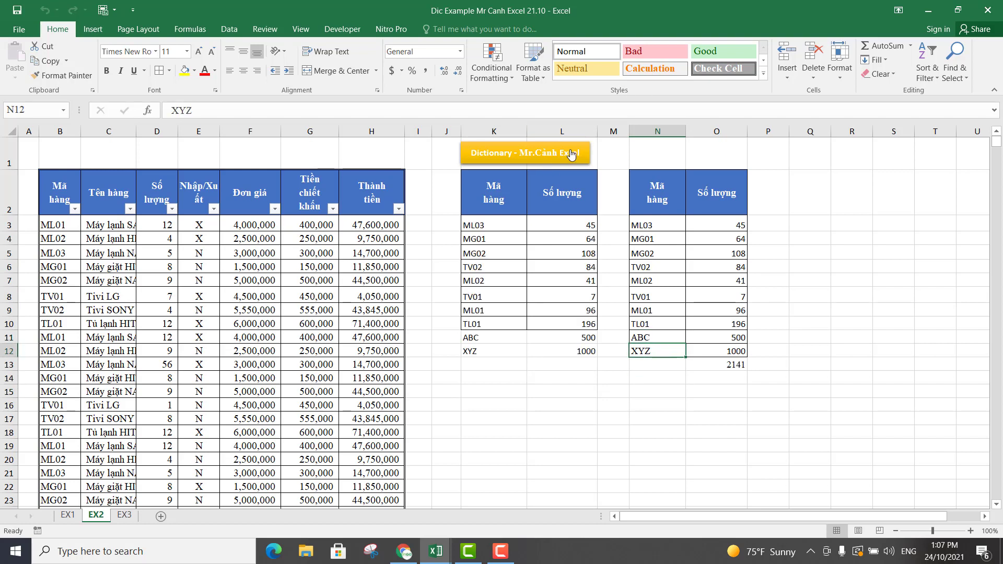
- Verify ABC 500 and XYZ 1000 in K11:L12 and apply All Borders to K10:L12
left_click(564, 393)
left_click(483, 339)
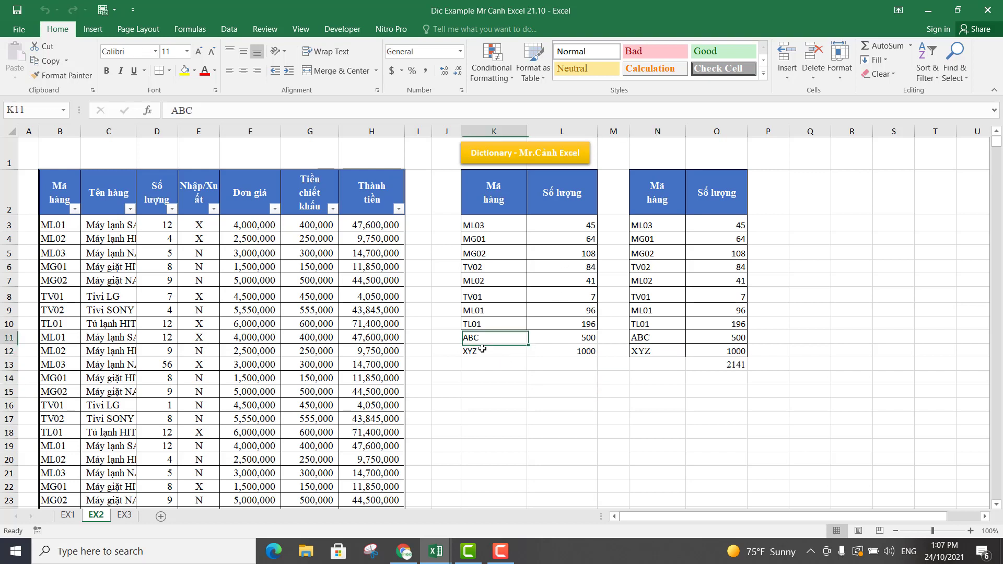
left_click(482, 349, "shift")
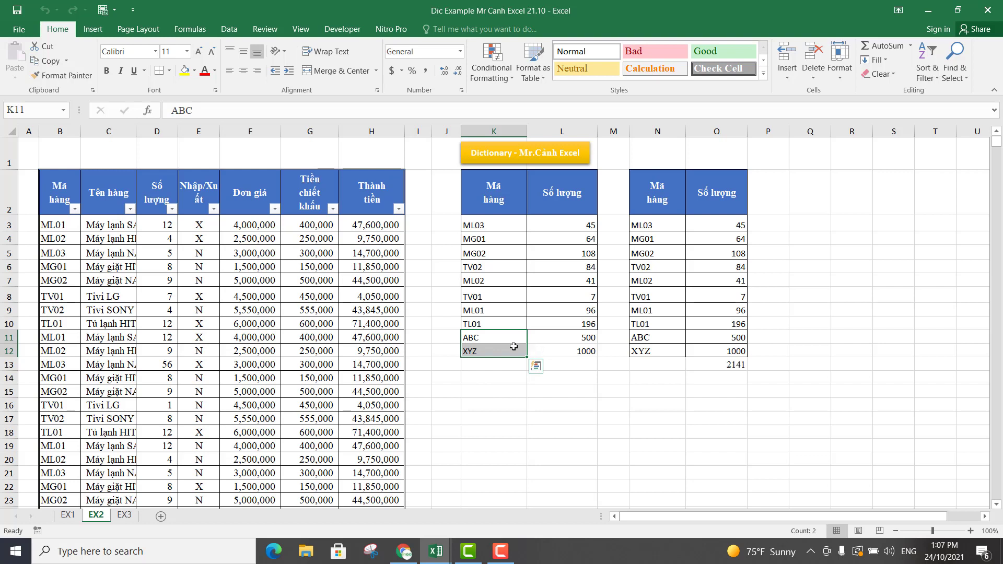
left_click(558, 347)
left_click(559, 336)
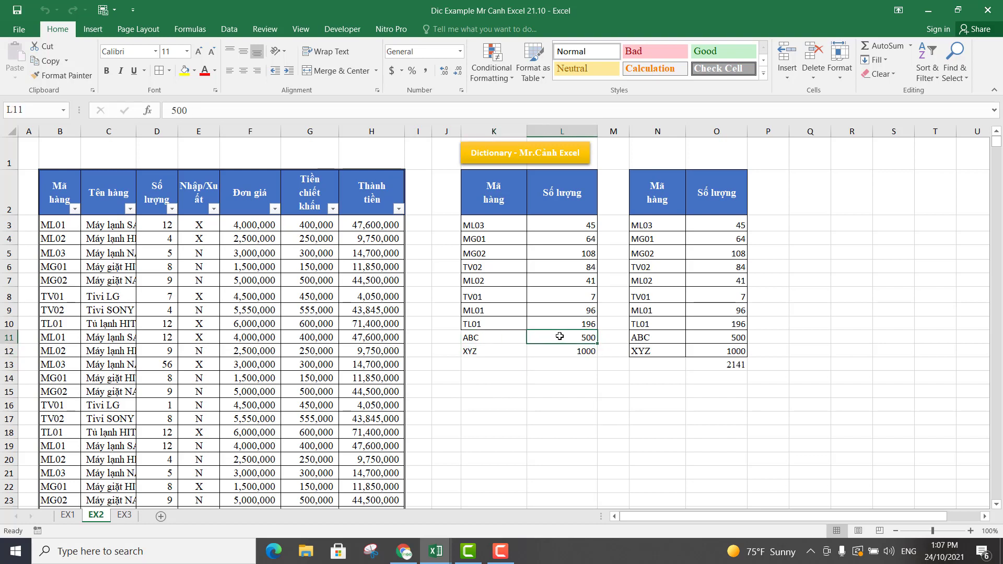
left_click_drag(488, 324, 566, 348)
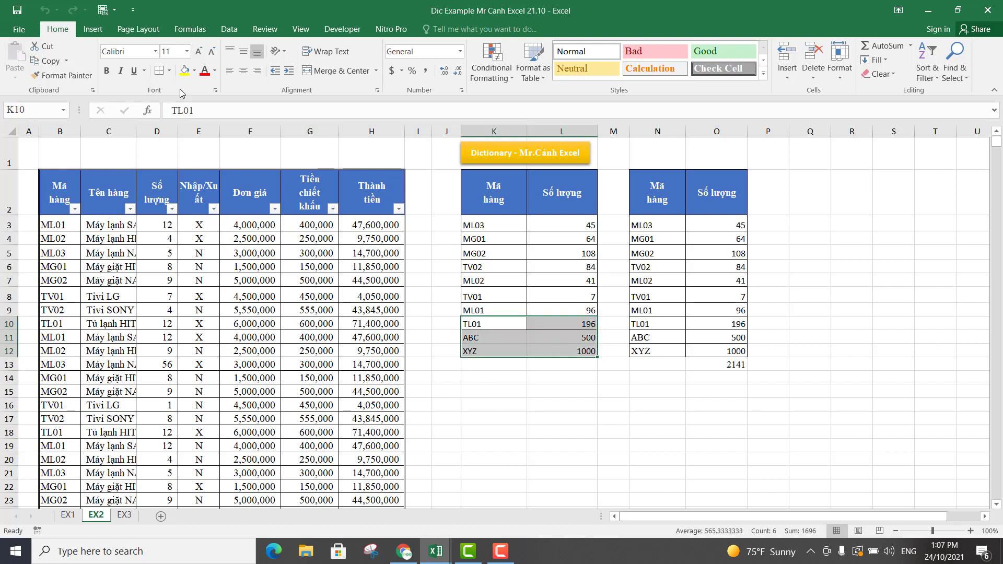
left_click(160, 71)
left_click(534, 381)
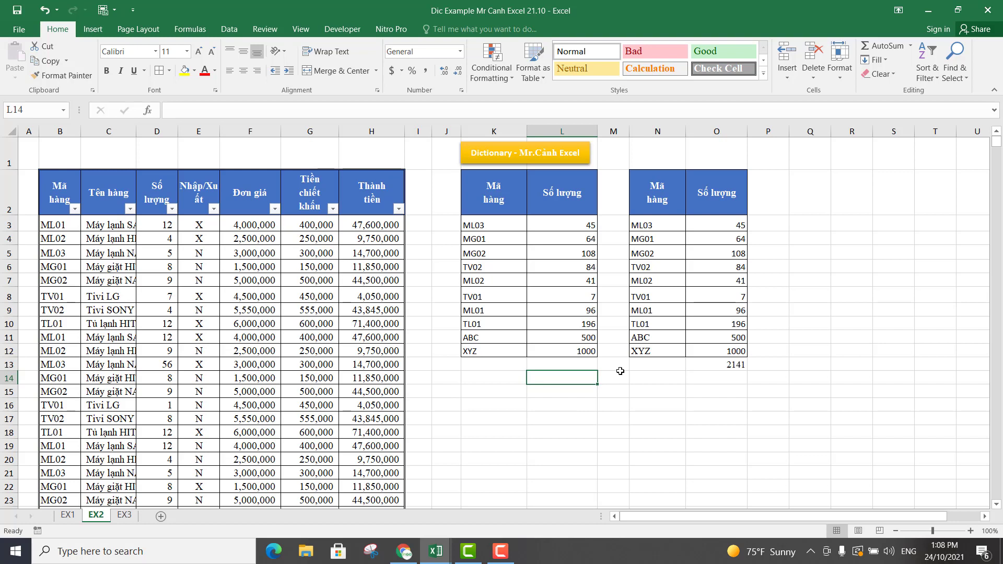
left_click(563, 340)
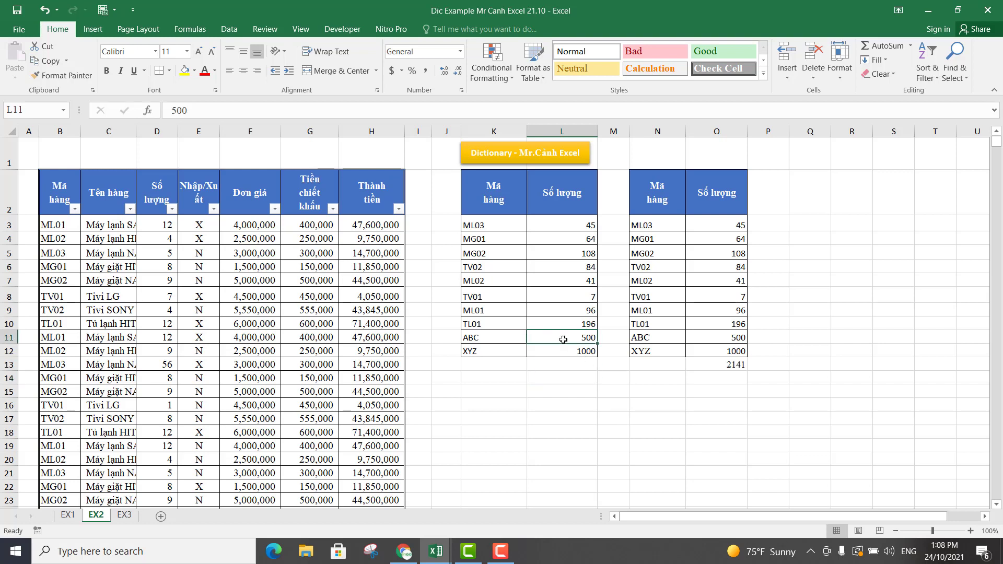